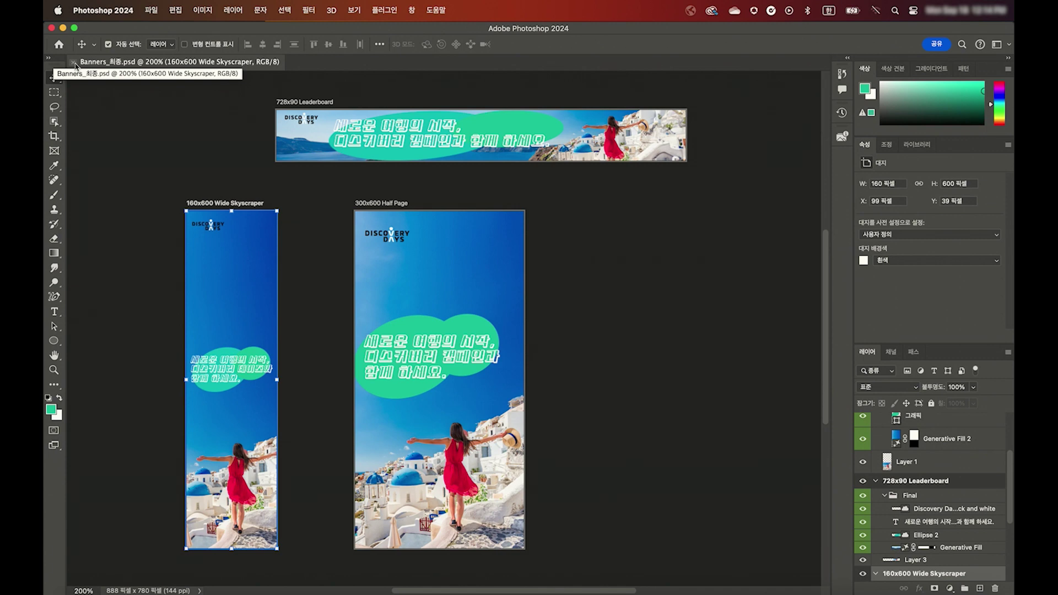
# Step: Close Banners_최종.psd and reopen it with 파일 > 열기 to restore the three banner artboards
pyautogui.click(75, 65)
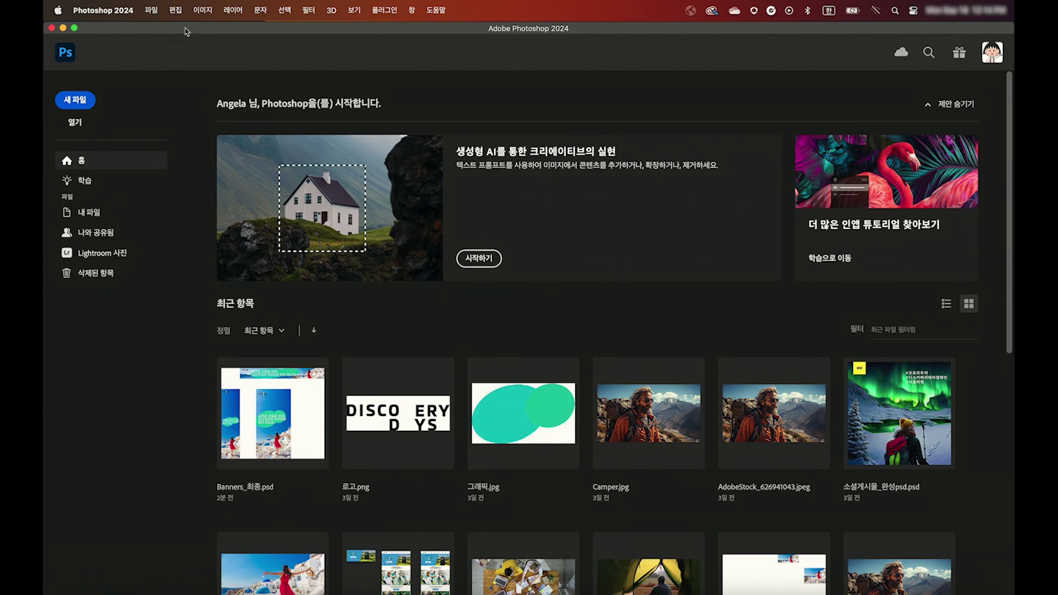
pyautogui.click(155, 14)
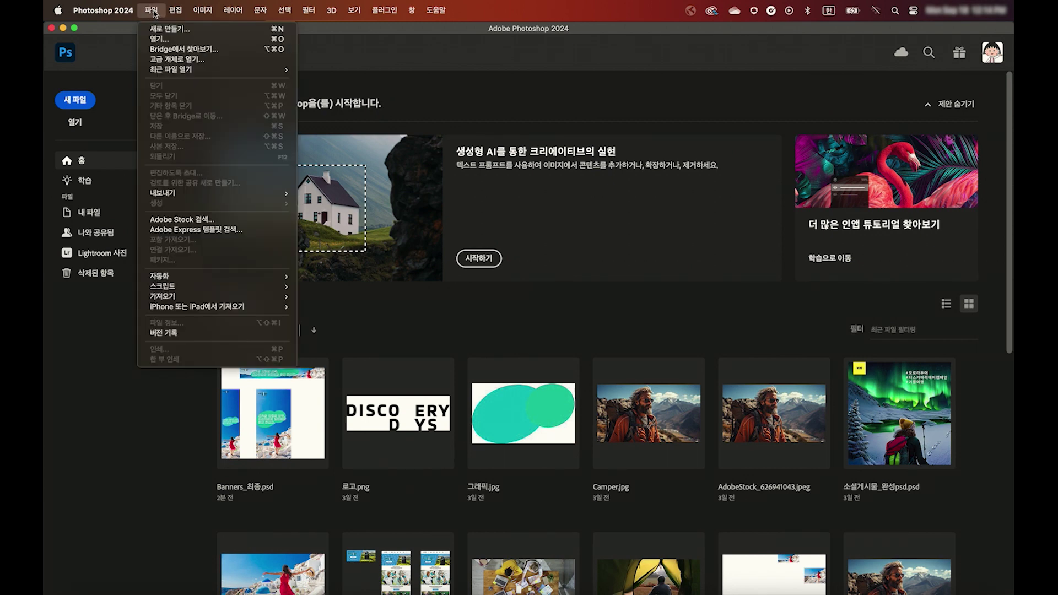
pyautogui.click(193, 40)
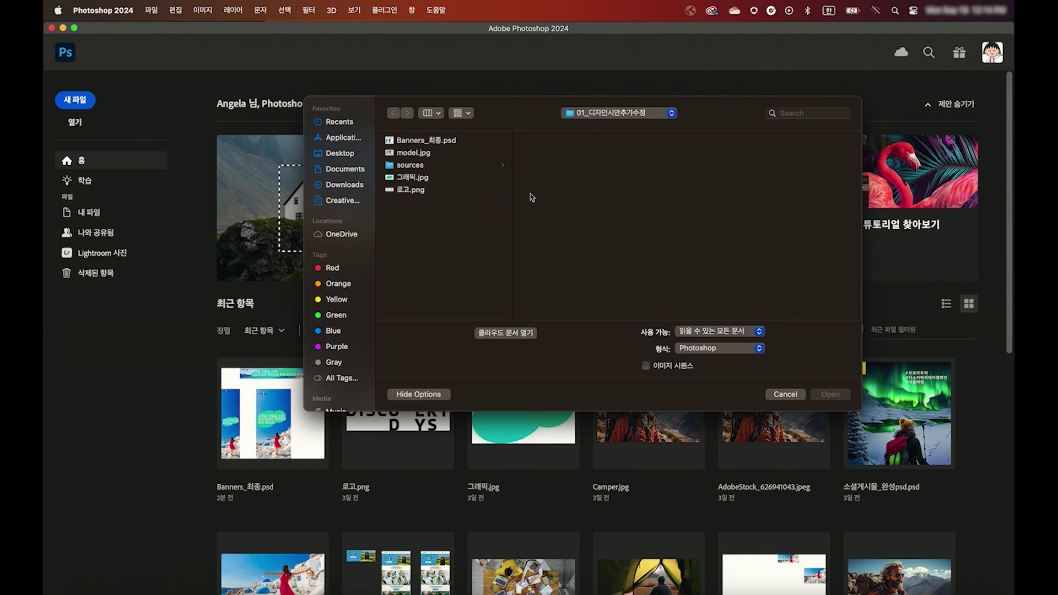
pyautogui.click(442, 143)
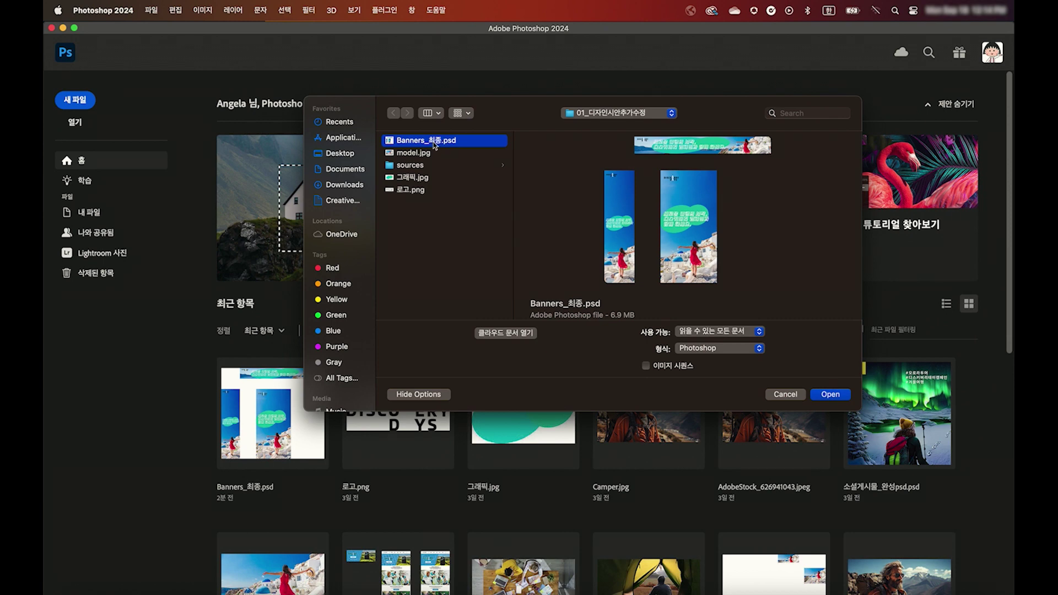
pyautogui.click(829, 394)
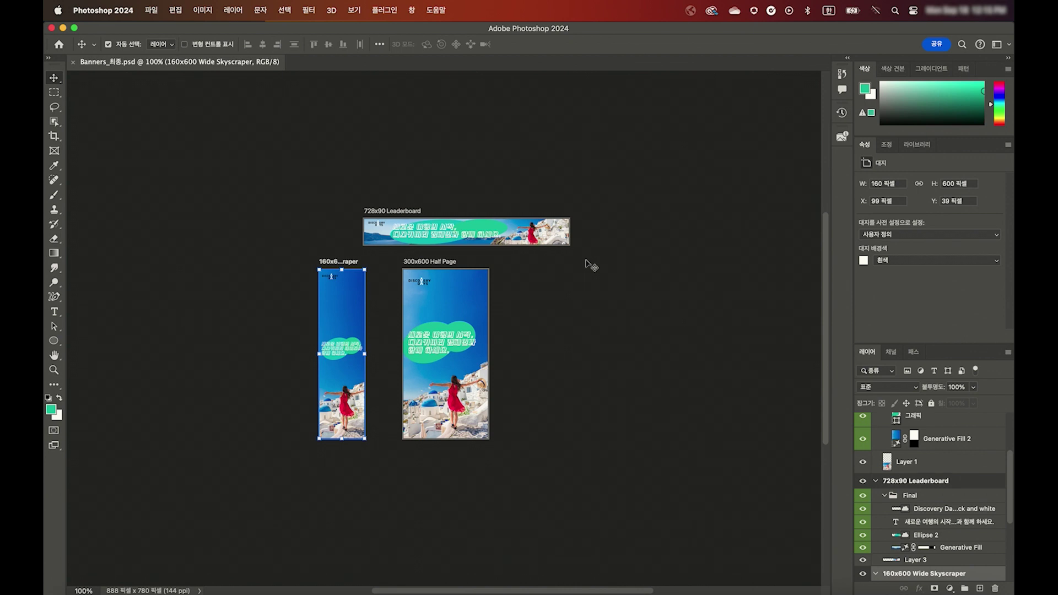
# Step: Zoom to 500% on the 160x600 skyscraper banner, then fit all artboards in the window
pyautogui.press('super+plus')
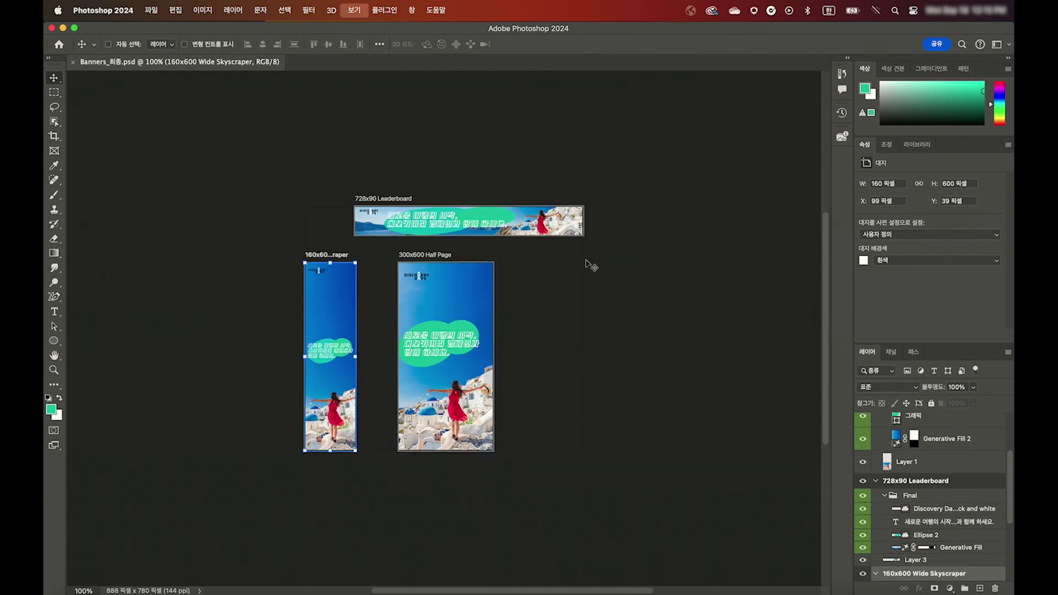
pyautogui.press('super+minus')
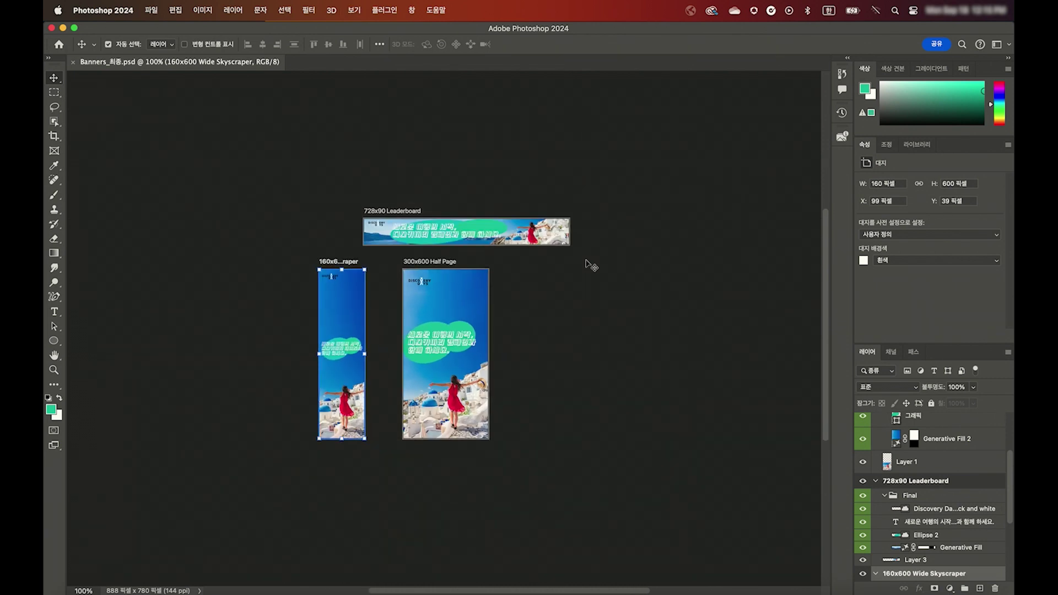
pyautogui.press('super+plus')
pyautogui.press('super+minus')
pyautogui.press('super+plus')
pyautogui.press('super+plus')
pyautogui.press('super+plus')
pyautogui.press('super+plus')
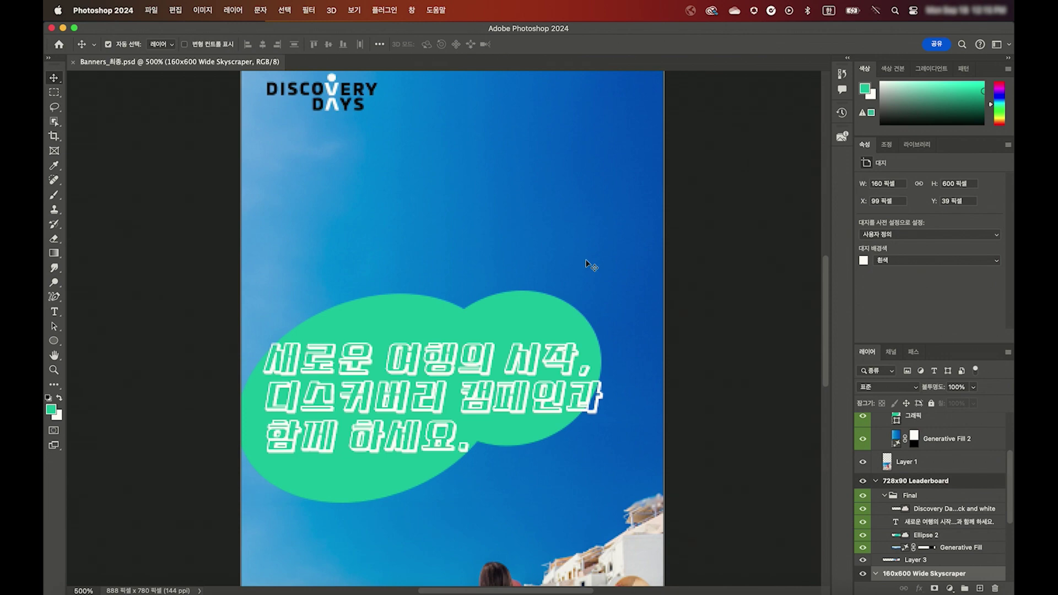
pyautogui.press('super')
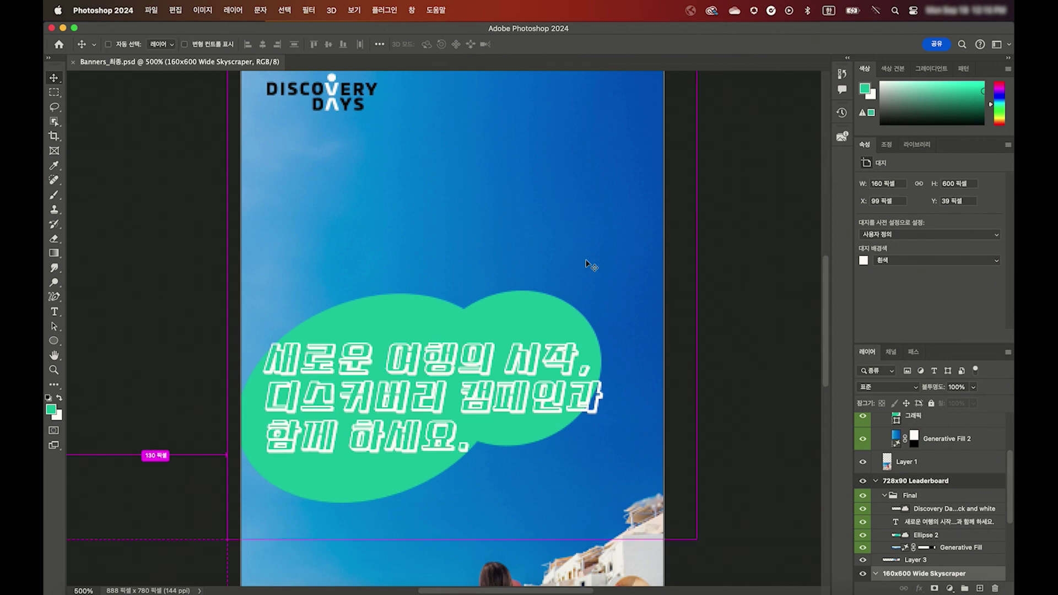
pyautogui.press('super+0')
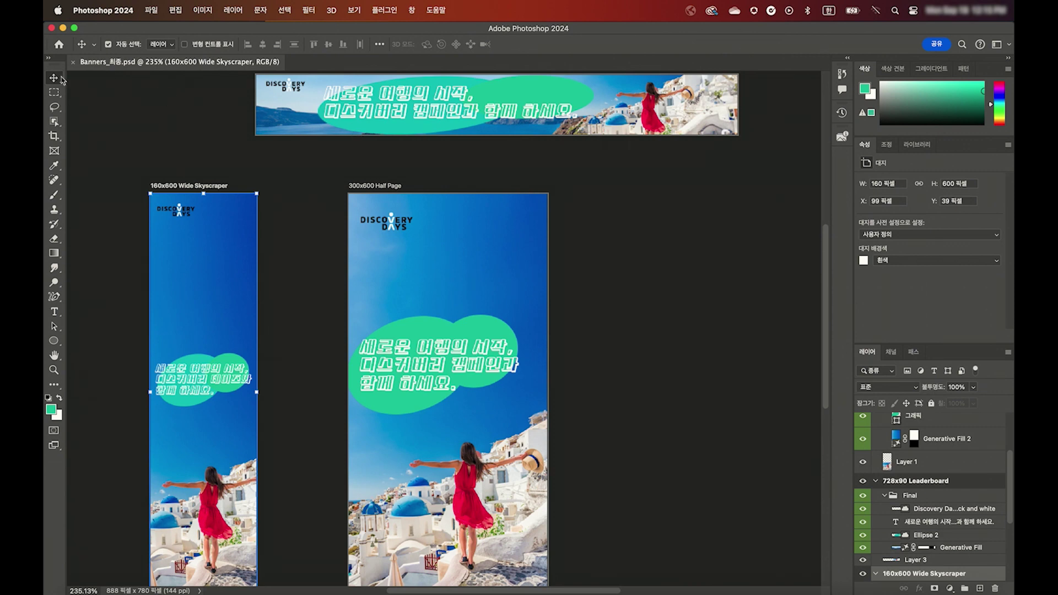
pyautogui.click(55, 372)
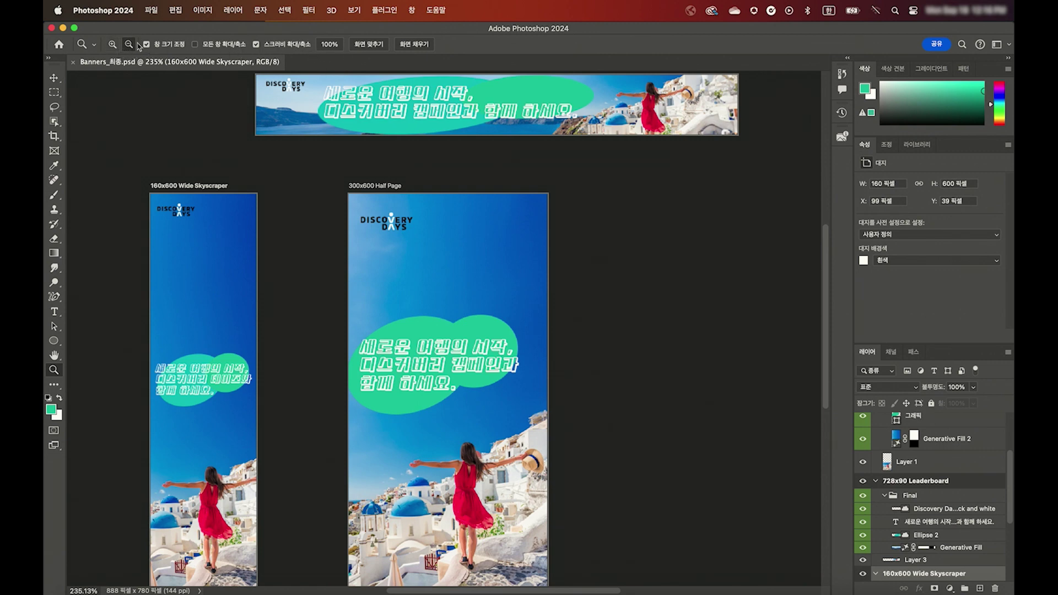
# Step: Zoom in and out on the banners, then drag the Layers panel taller
pyautogui.click(112, 44)
pyautogui.moveTo(264, 183); pyautogui.dragTo(265, 184)
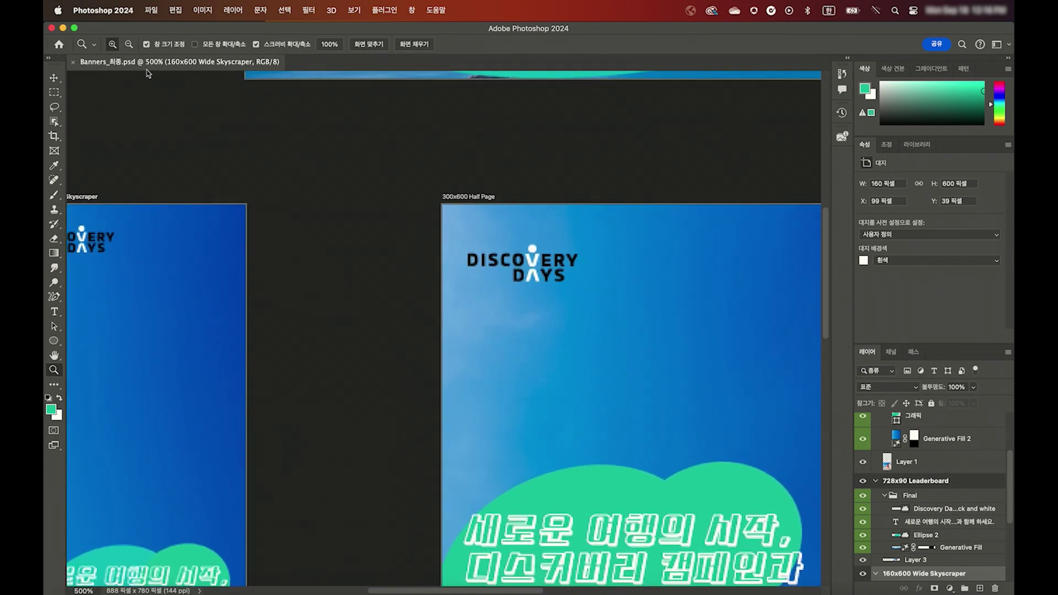
pyautogui.click(129, 44)
pyautogui.click(354, 176)
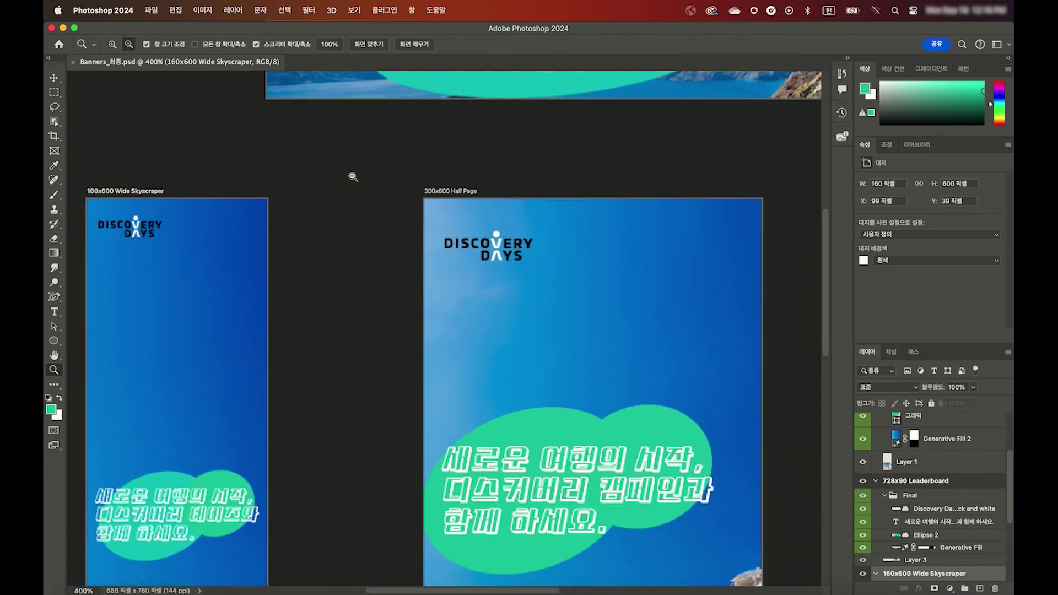
pyautogui.click(354, 176)
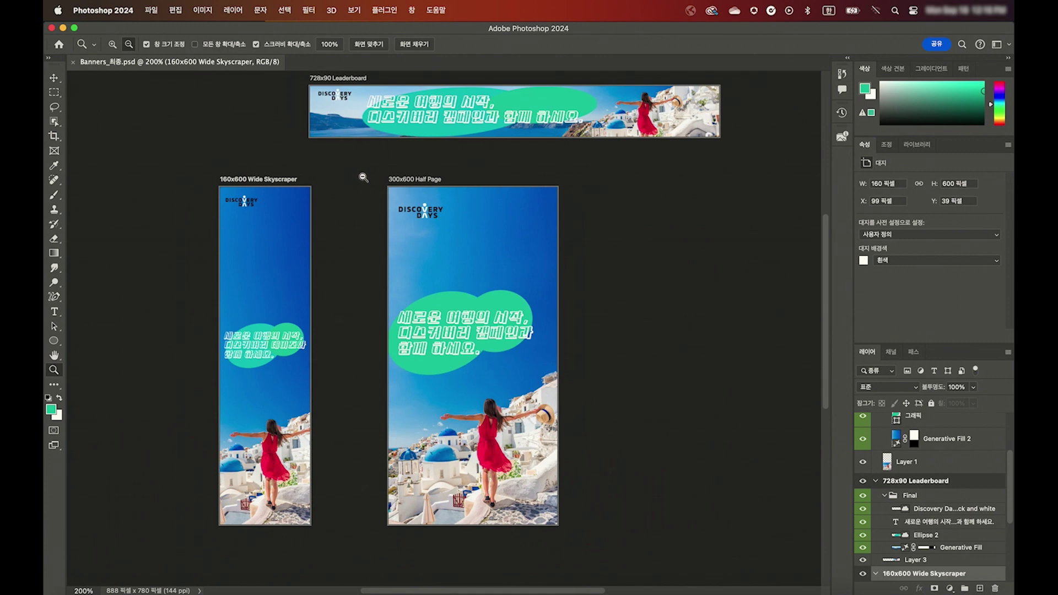
pyautogui.click(113, 44)
pyautogui.click(340, 167)
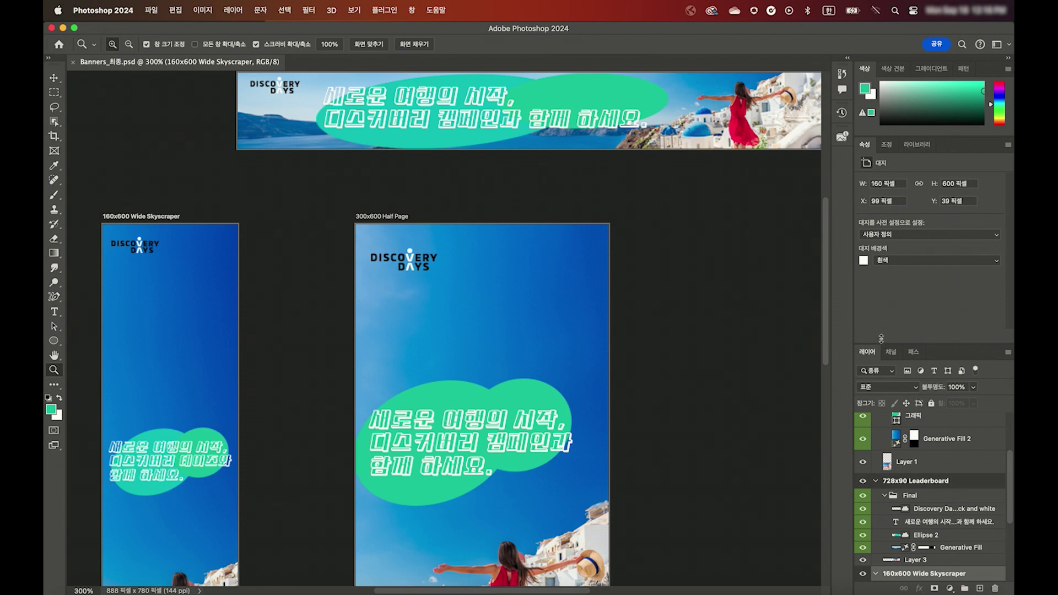
pyautogui.moveTo(881, 345); pyautogui.dragTo(880, 278)
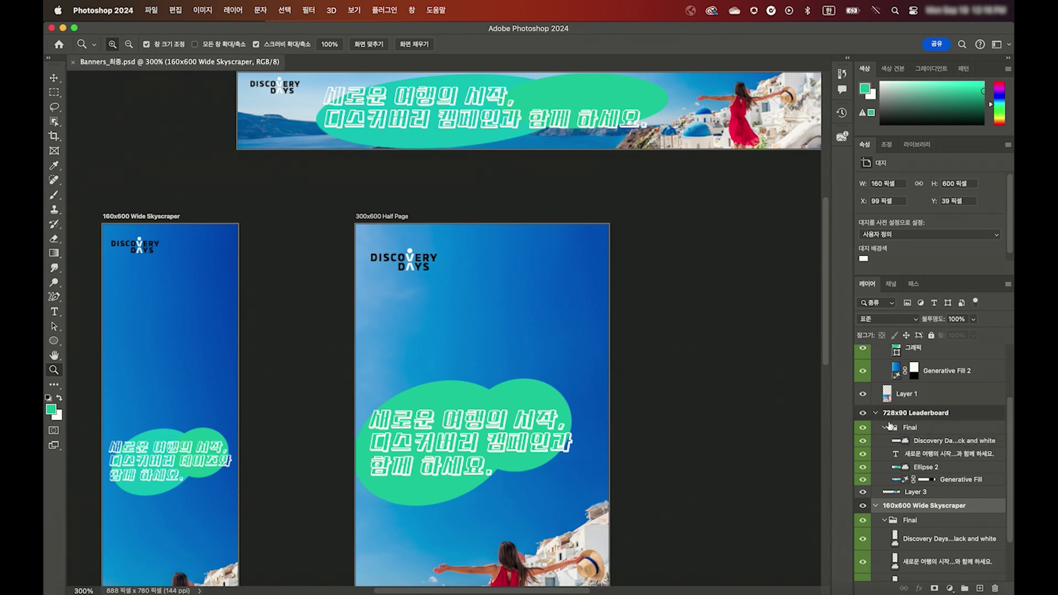
pyautogui.moveTo(909, 427)
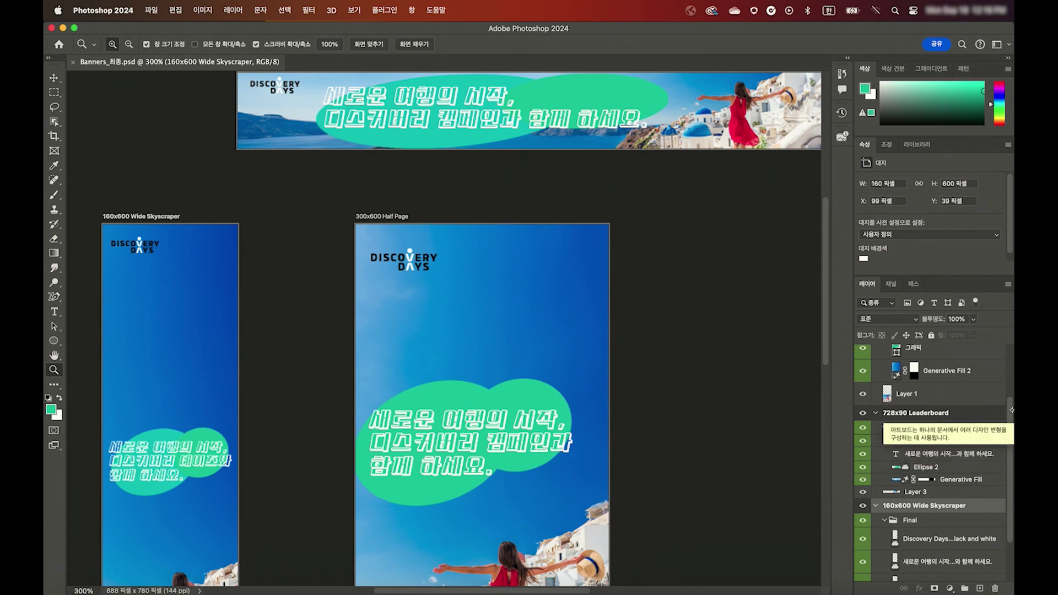
pyautogui.scroll(3, 1013, 371)
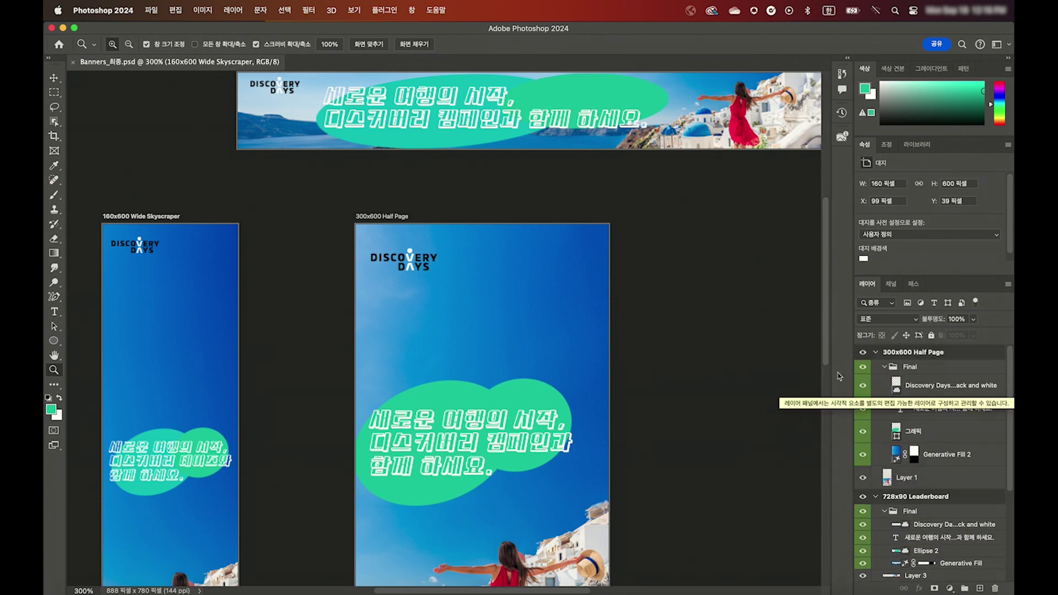
# Step: Collapse the Half Page, Leaderboard and Wide Skyscraper artboard groups after briefly inspecting their contents
pyautogui.click(876, 354)
pyautogui.click(876, 367)
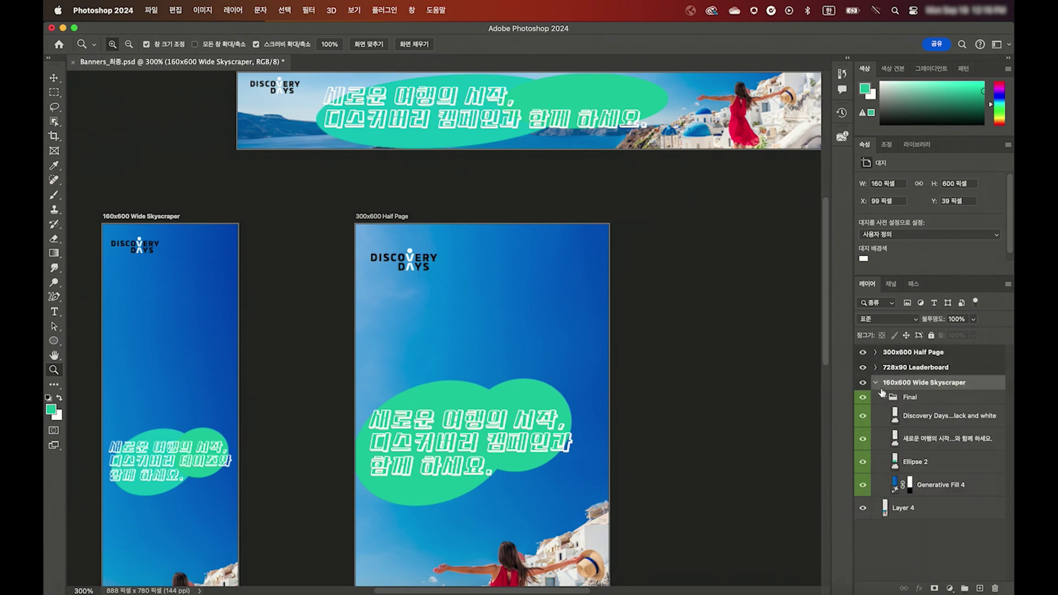
pyautogui.click(876, 382)
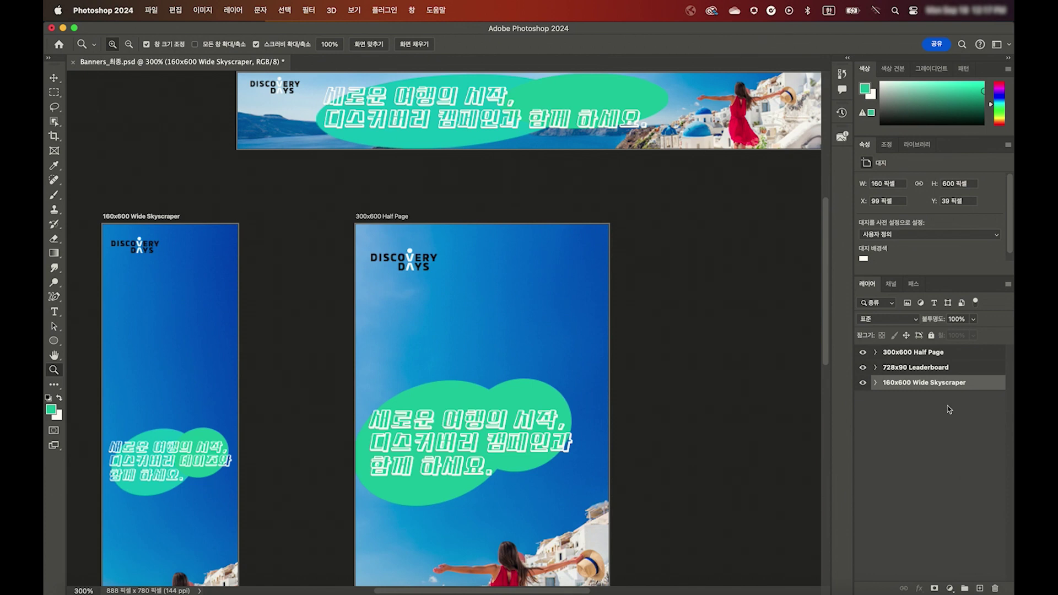
pyautogui.click(894, 353)
pyautogui.click(899, 369)
pyautogui.click(875, 382)
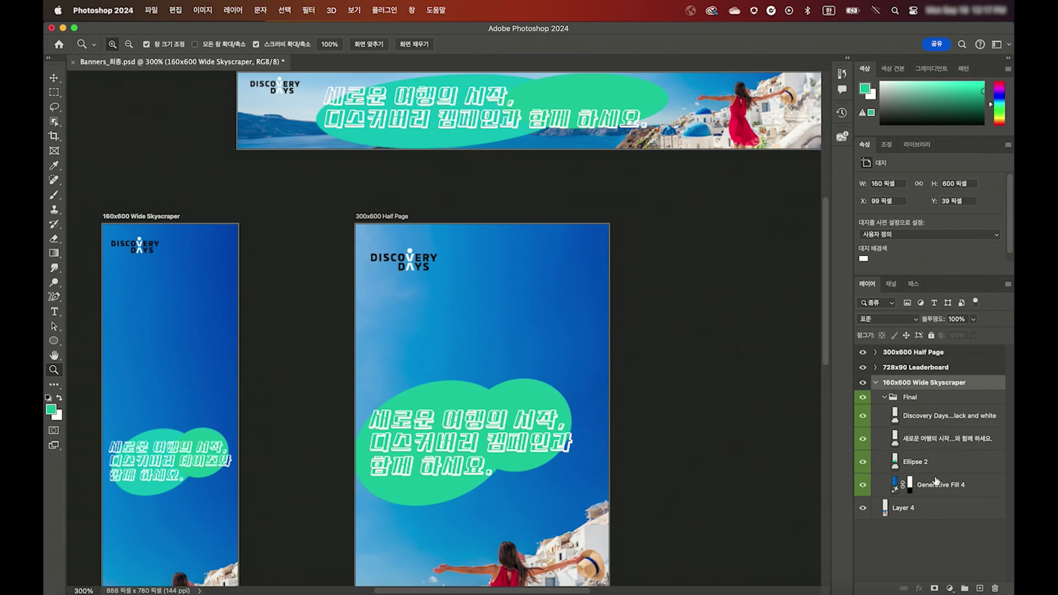
pyautogui.click(876, 383)
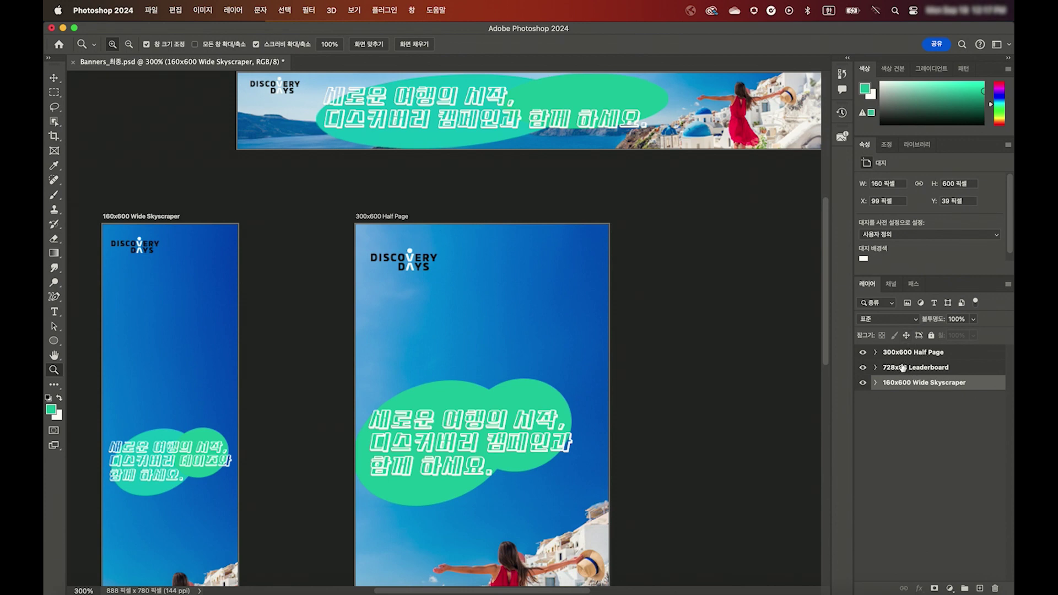
pyautogui.click(875, 352)
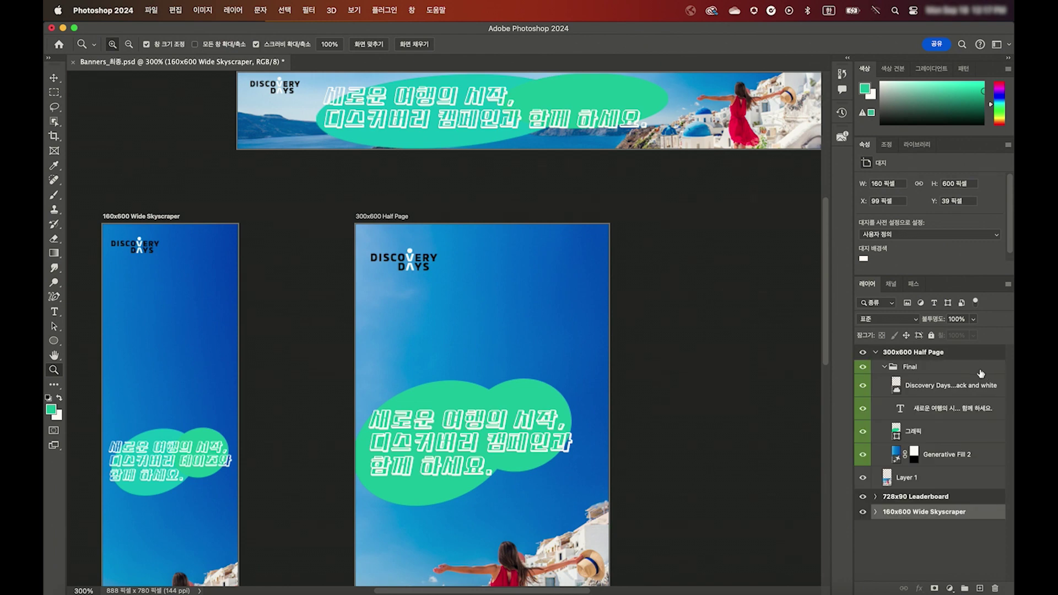
pyautogui.click(875, 352)
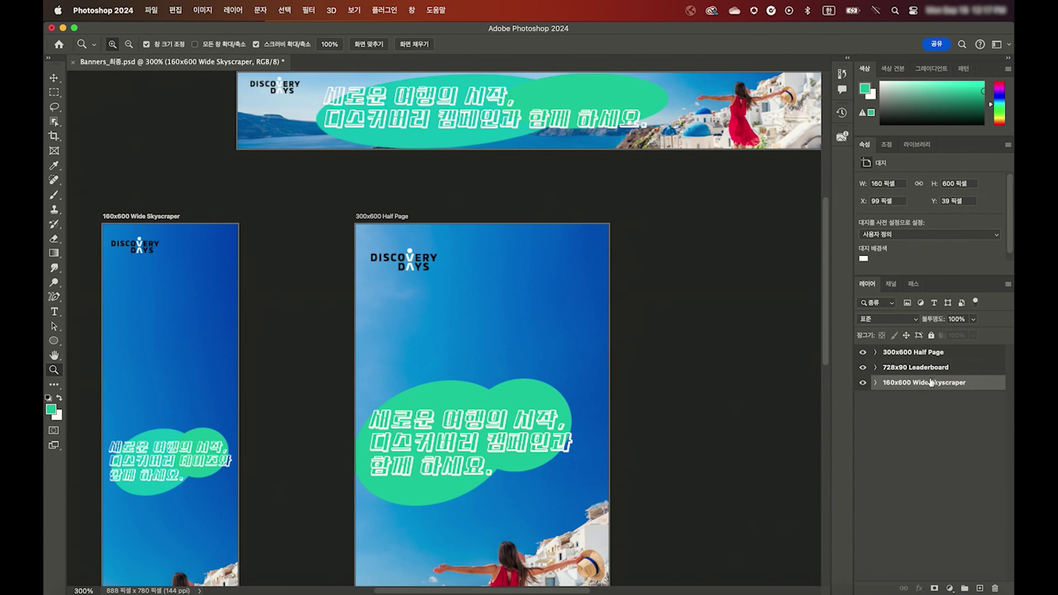
pyautogui.scroll(2, 551, 267)
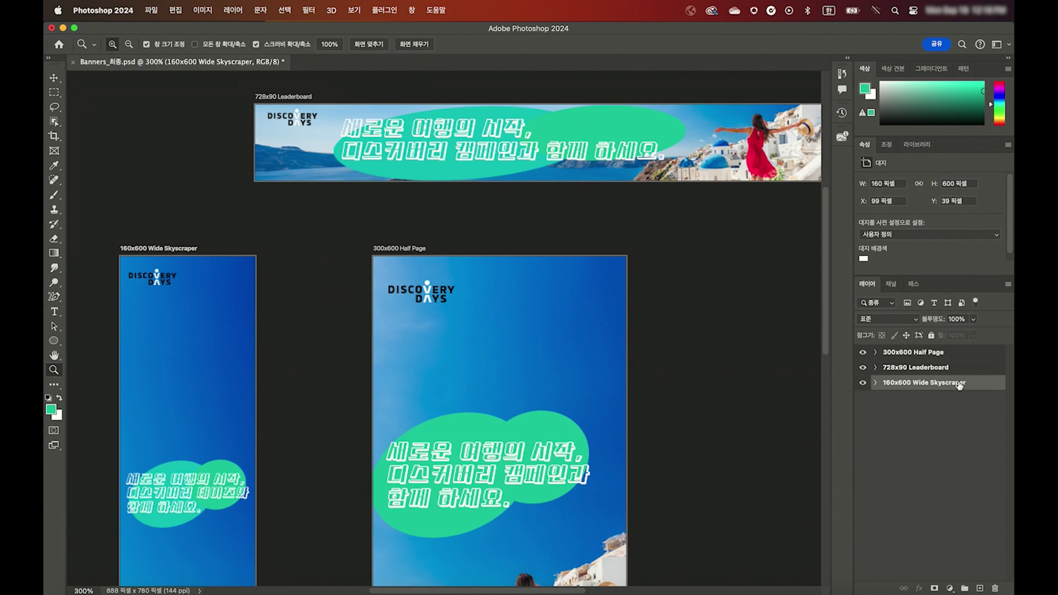
pyautogui.click(54, 79)
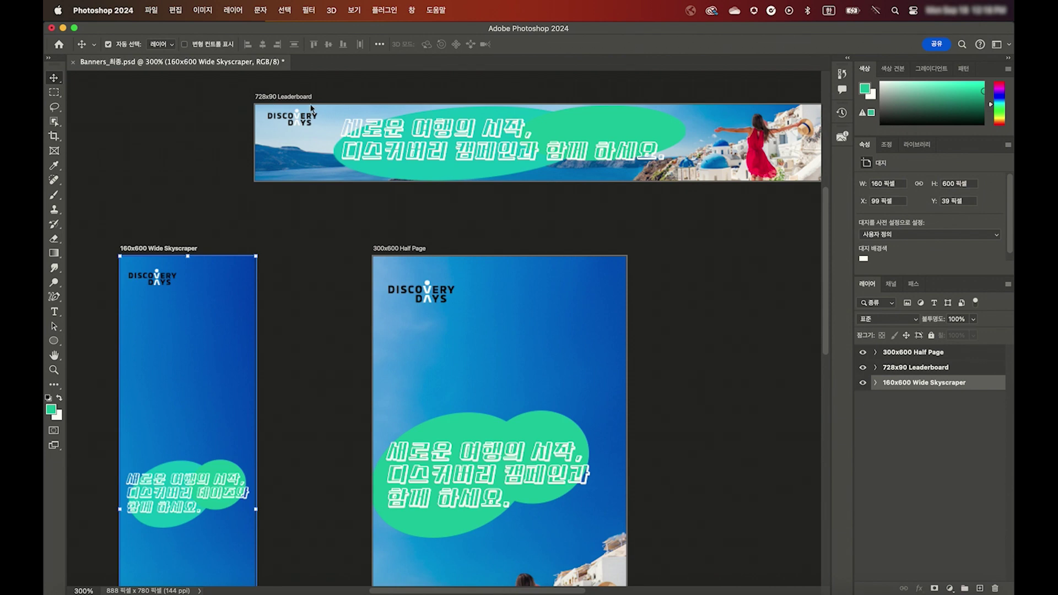
pyautogui.click(292, 98)
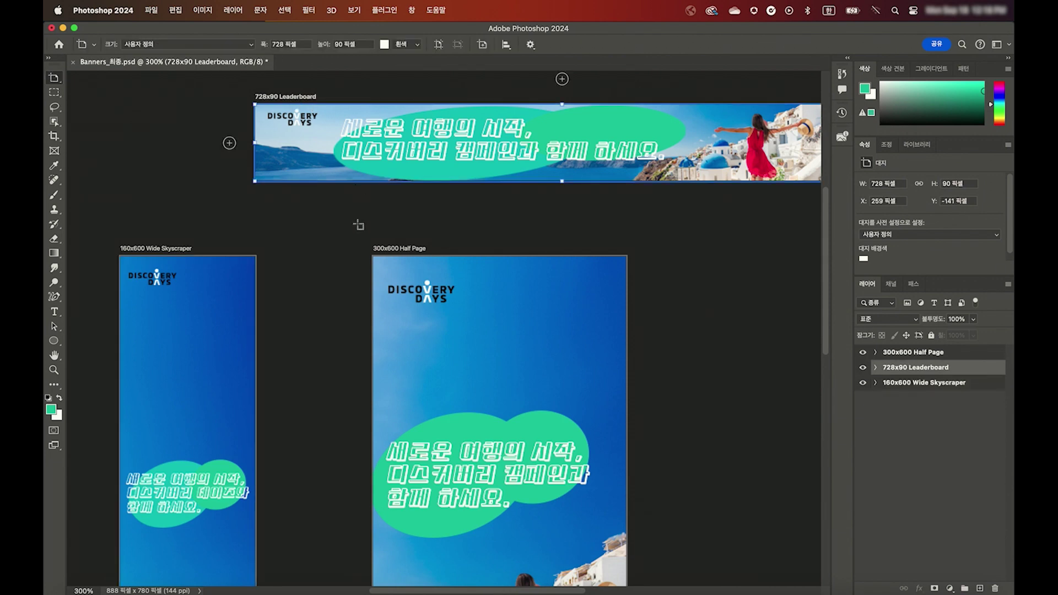
pyautogui.click(398, 251)
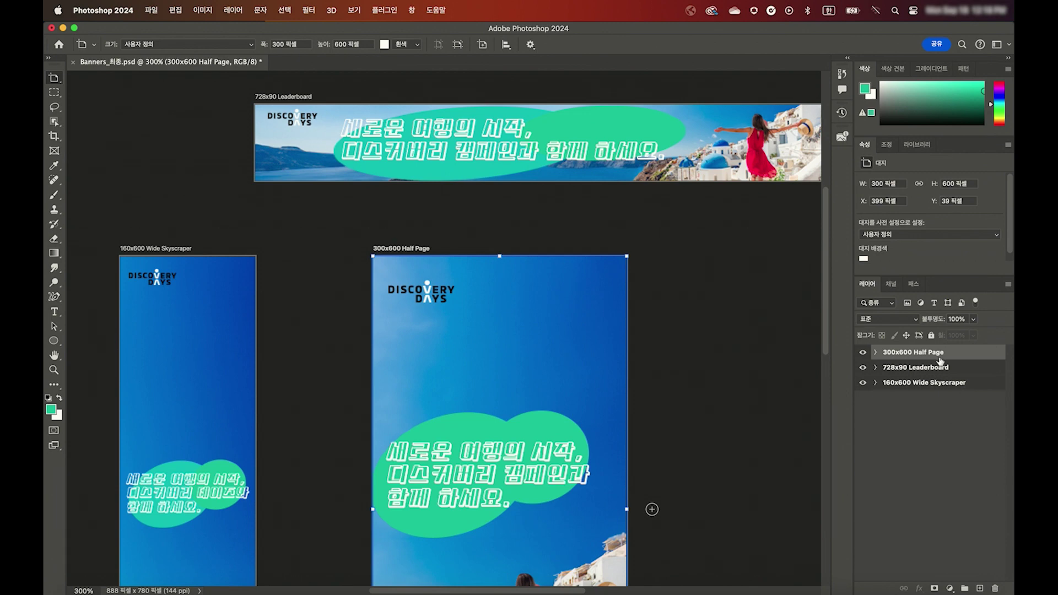
pyautogui.click(167, 249)
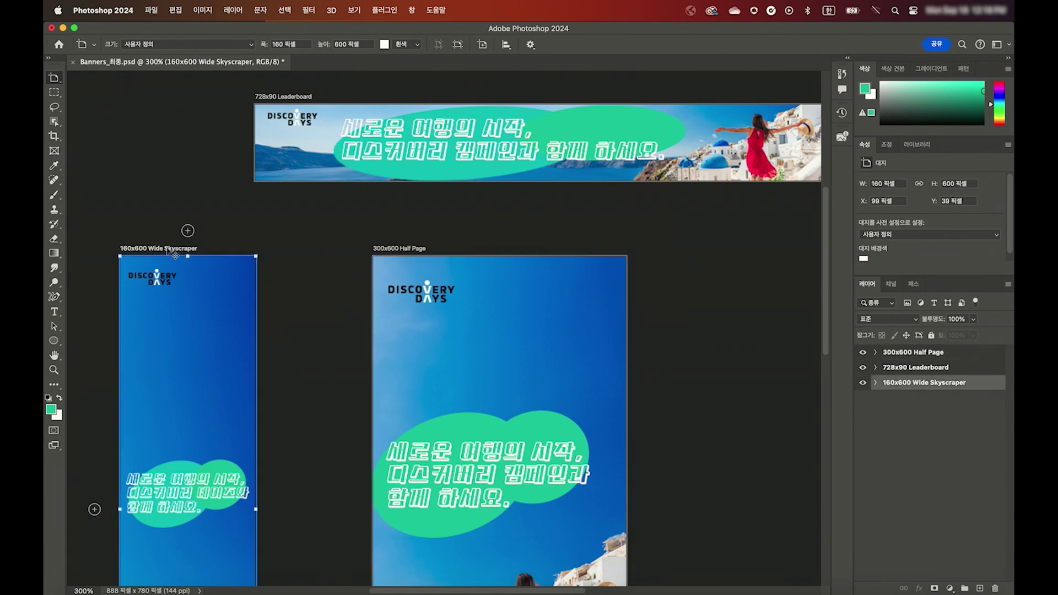
pyautogui.click(394, 250)
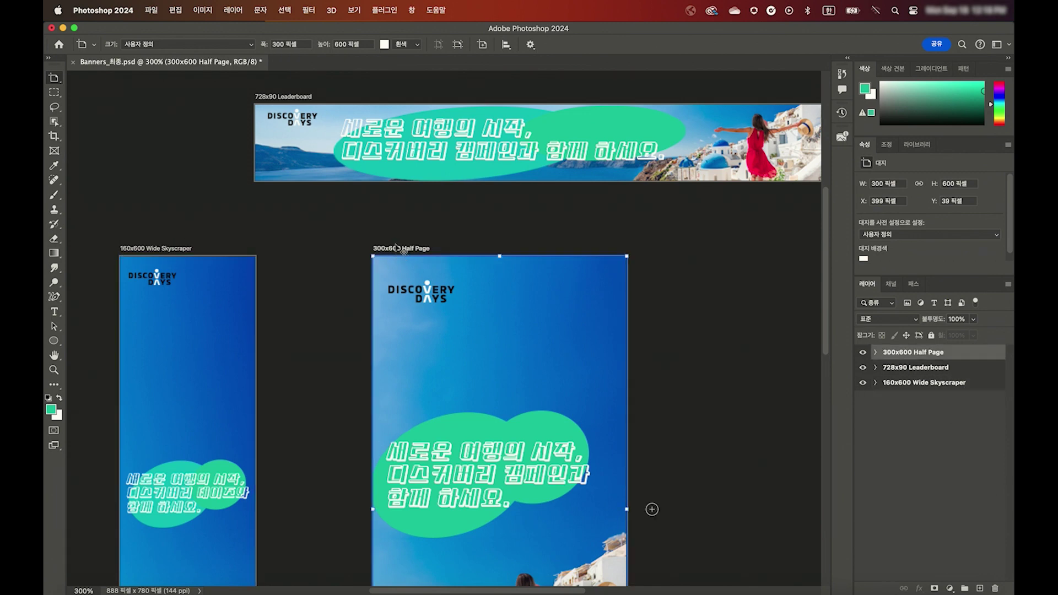
pyautogui.click(277, 97)
pyautogui.click(410, 251)
pyautogui.scroll(-2, 561, 318)
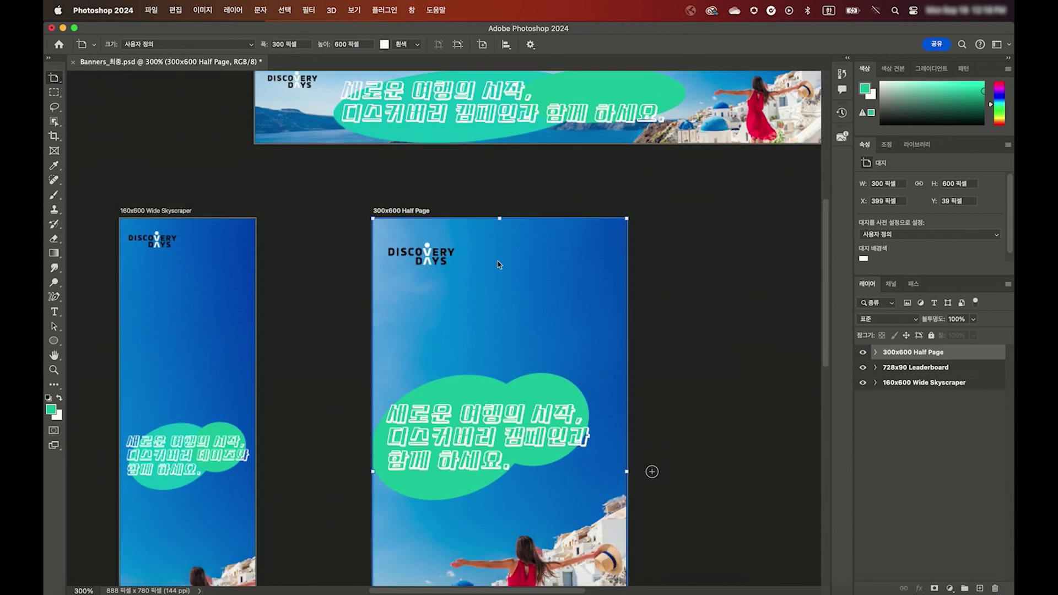
pyautogui.scroll(-5, 502, 266)
pyautogui.scroll(-1, 502, 266)
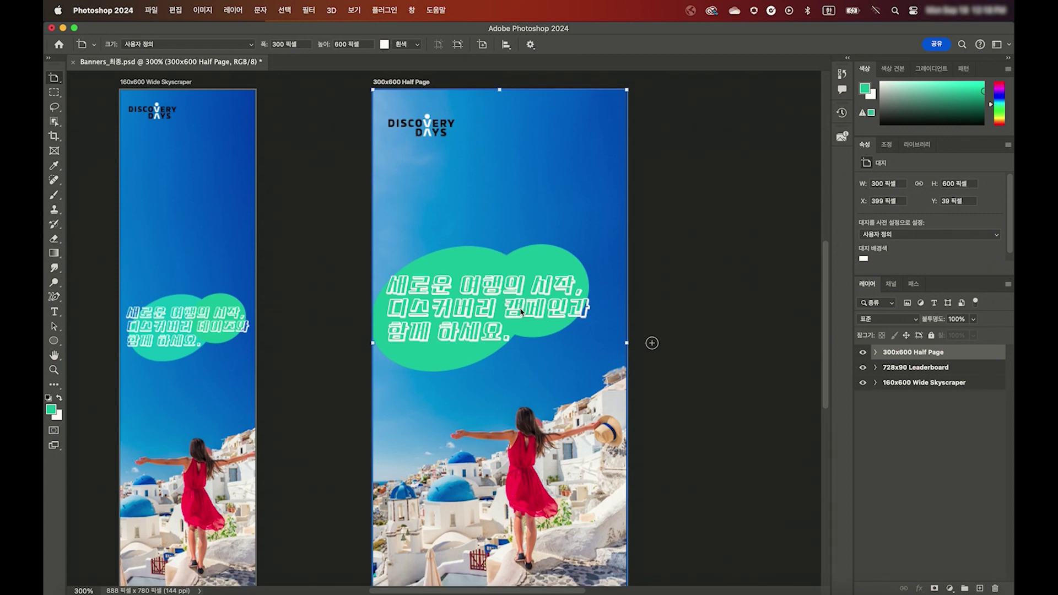
pyautogui.scroll(-1, 520, 312)
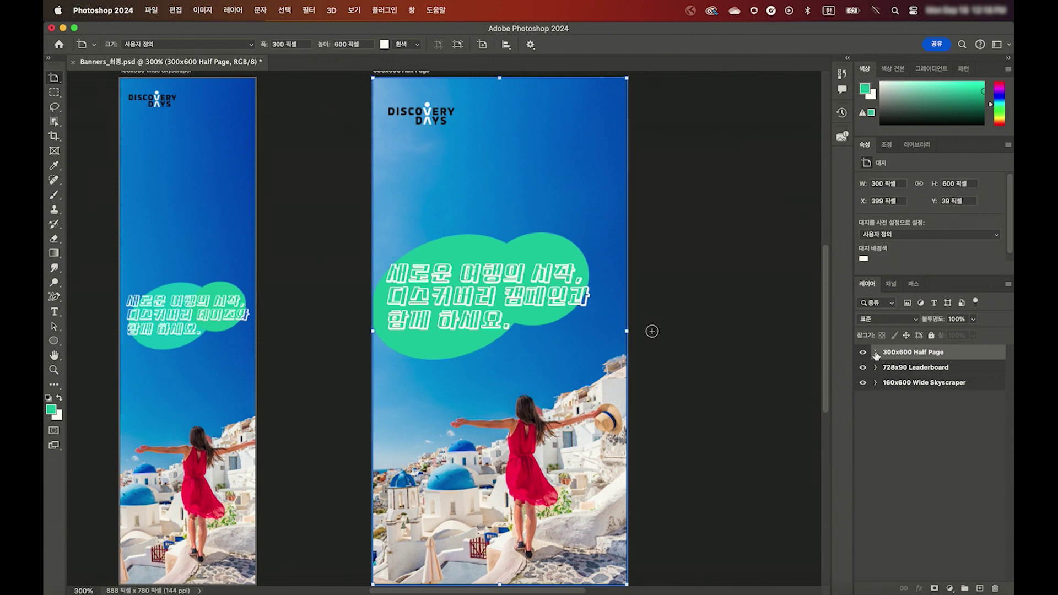
pyautogui.click(876, 352)
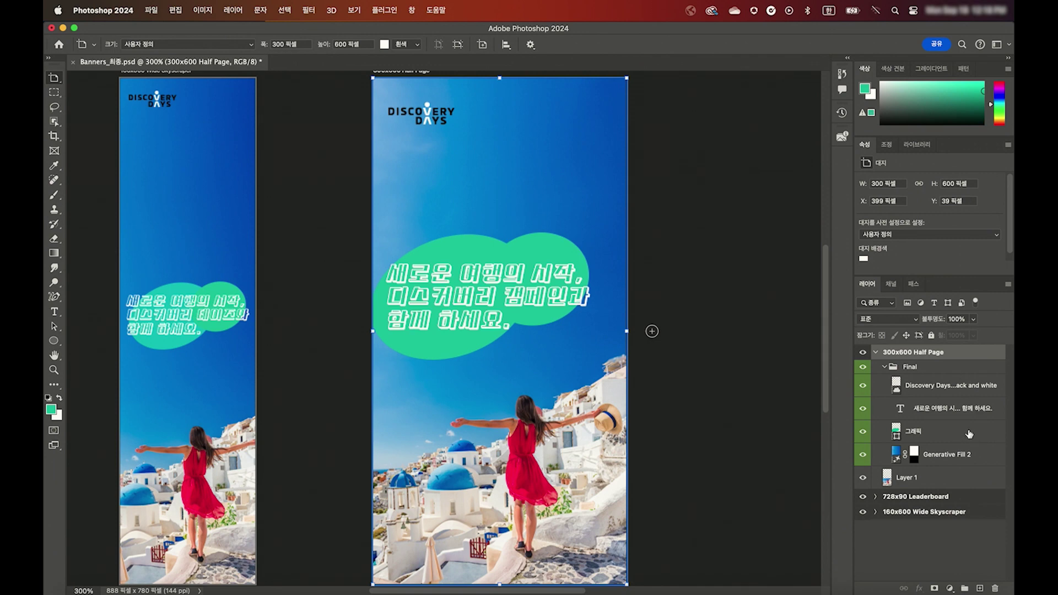
pyautogui.moveTo(895, 431)
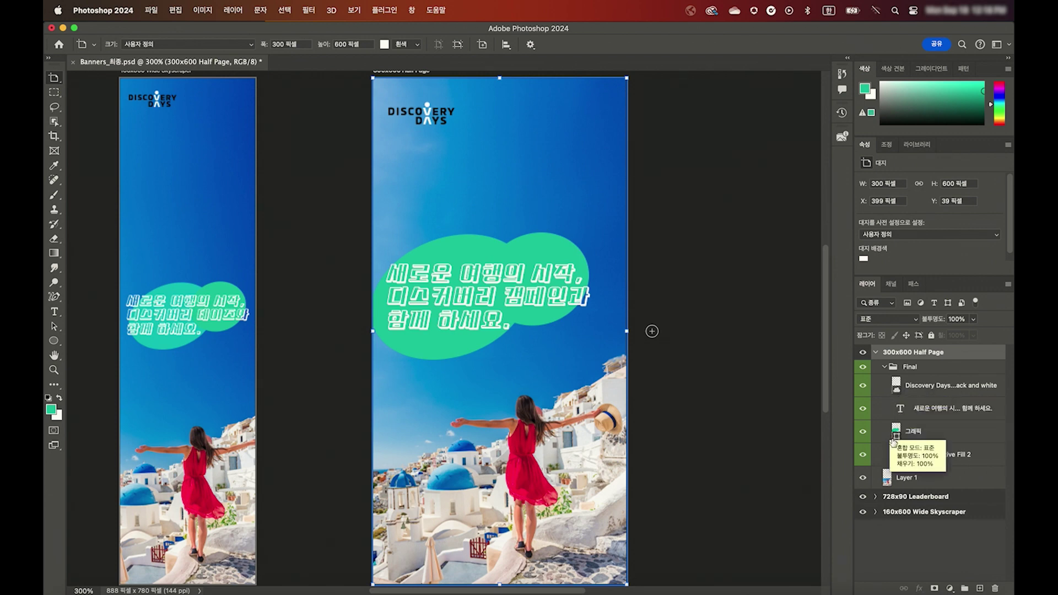
# Step: Step through the Half Page's logo, headline and 그래픽 layers, ending on the headline text layer
pyautogui.click(902, 387)
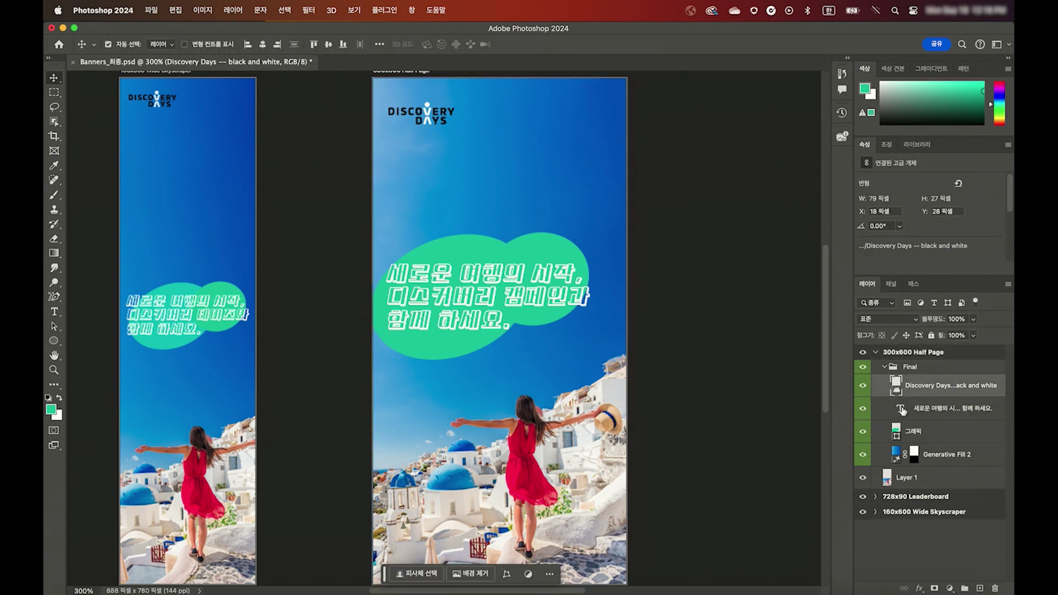
pyautogui.click(943, 410)
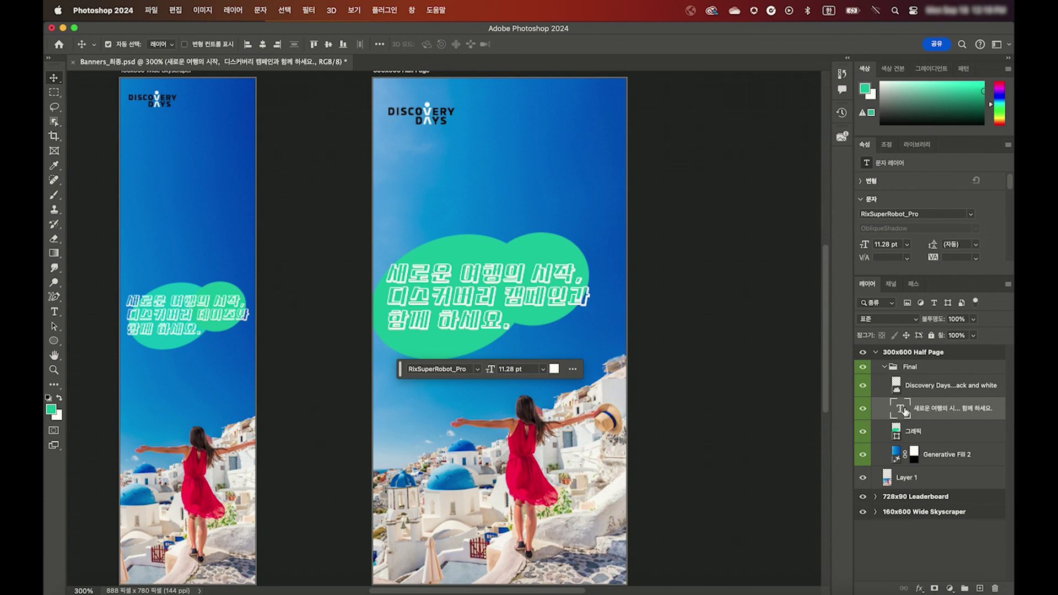
pyautogui.click(938, 436)
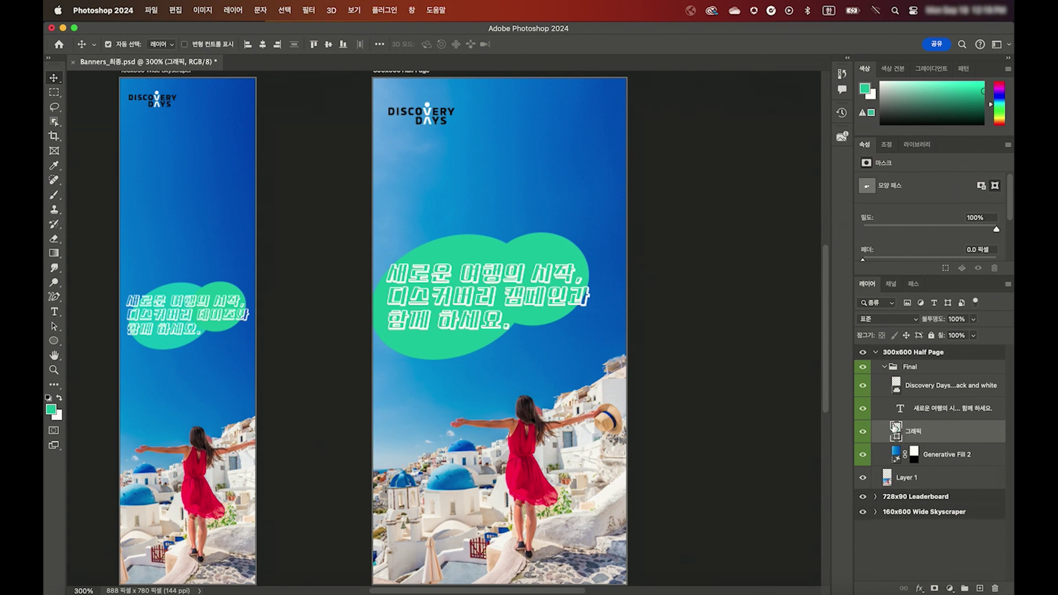
pyautogui.click(950, 417)
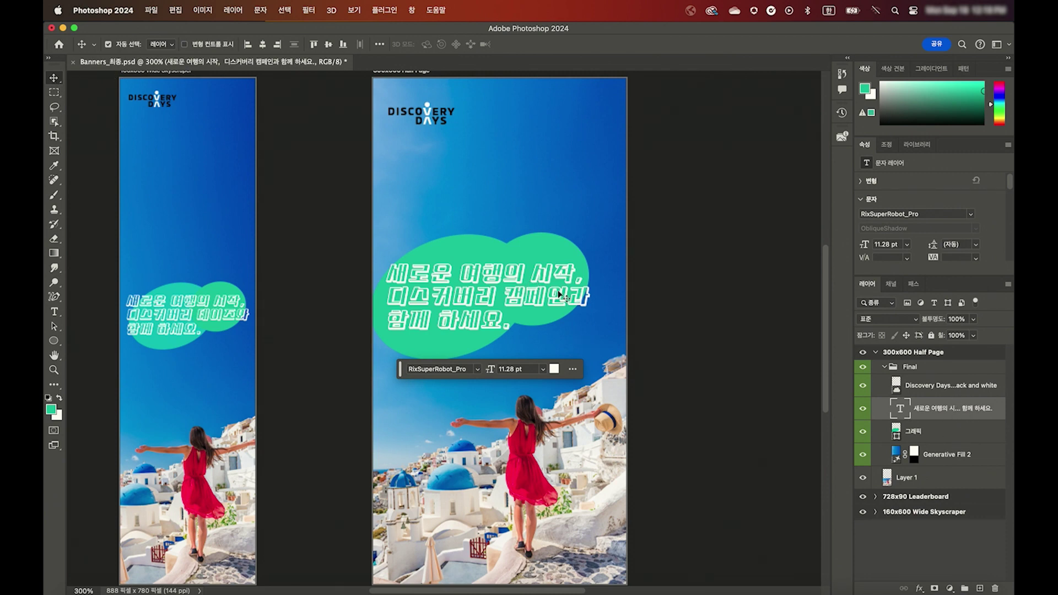
pyautogui.click(548, 246)
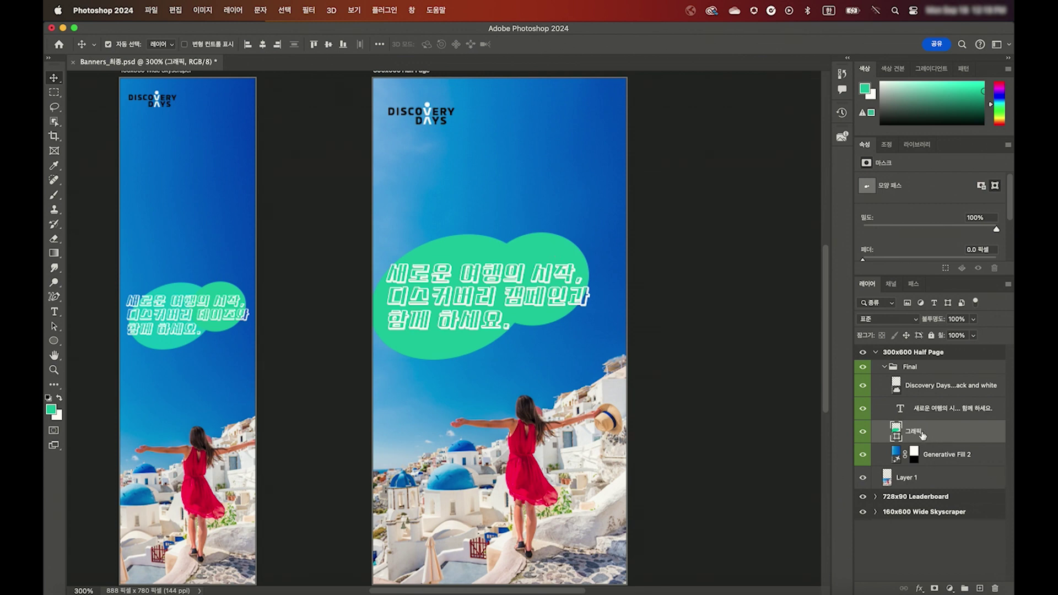
pyautogui.click(559, 303)
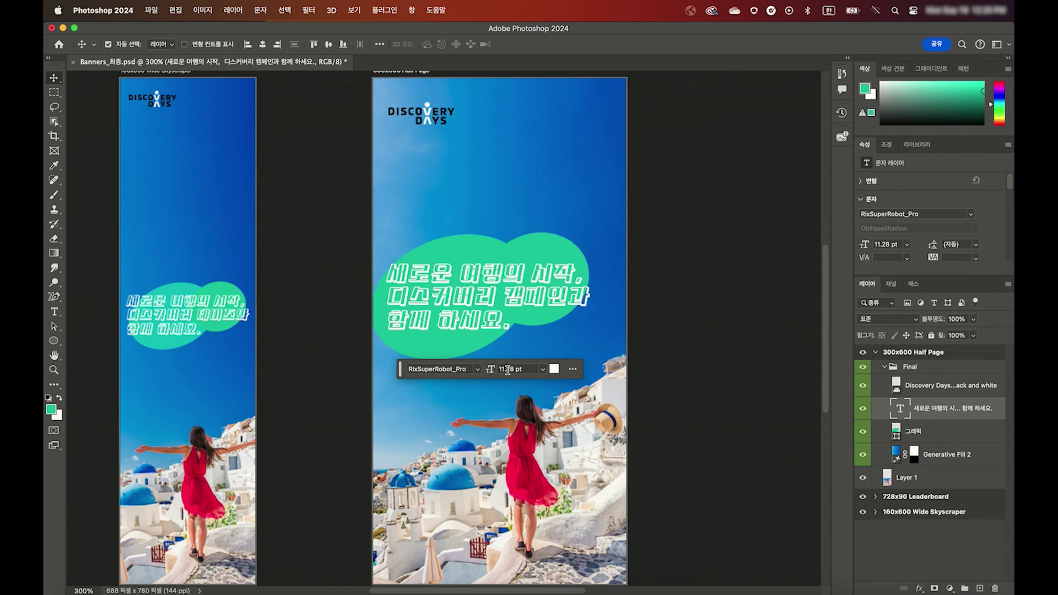
# Step: Replace 캠페인 with 데이즈 in the Half Page headline's second line and commit
pyautogui.doubleClick(508, 293)
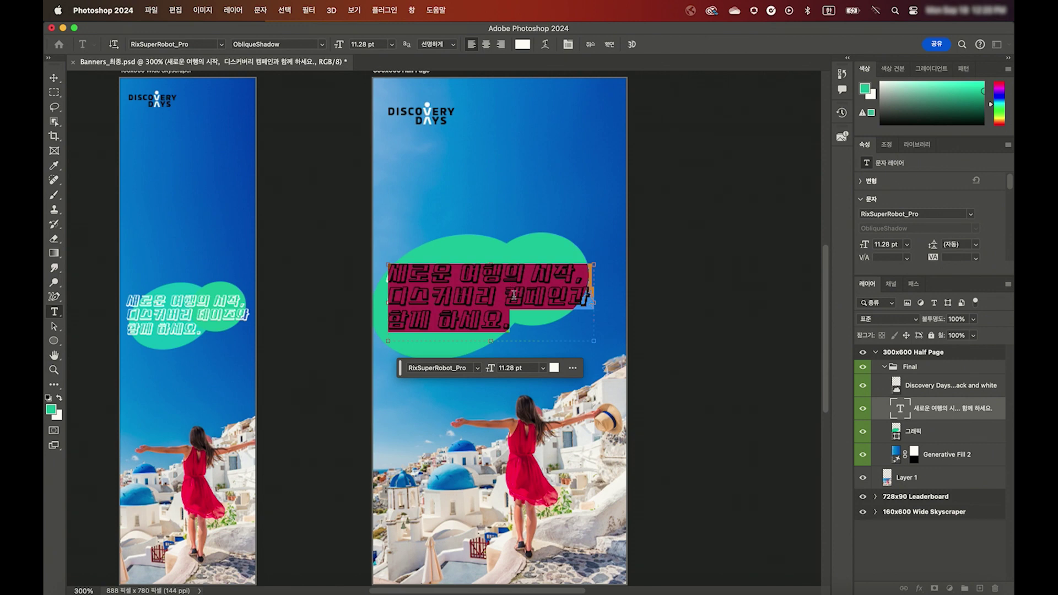
pyautogui.click(552, 298)
pyautogui.press('BackSpace')
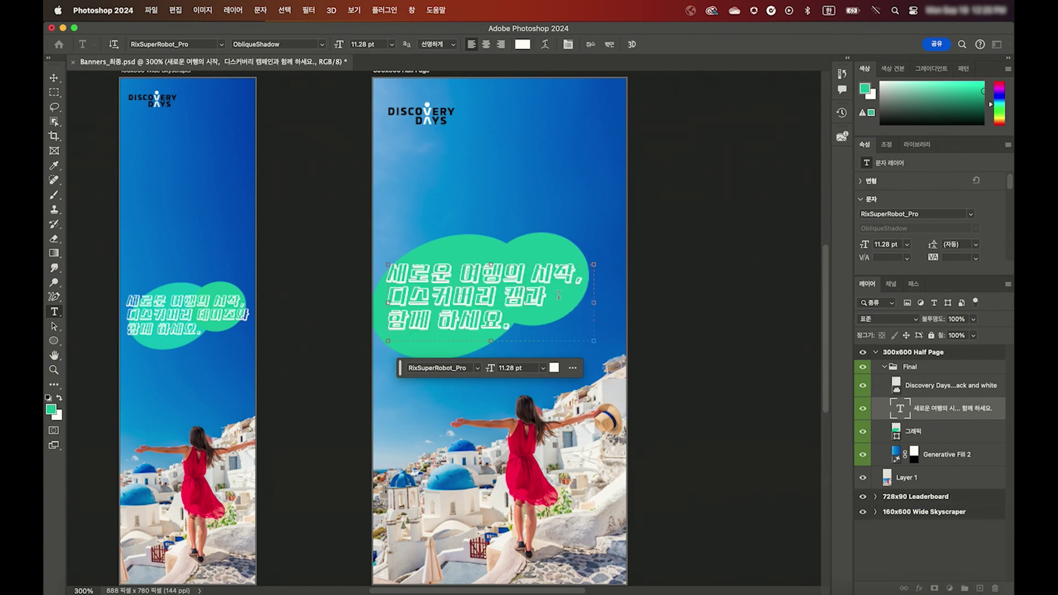
pyautogui.press('BackSpace')
pyautogui.press('BackSpace')
pyautogui.write('데이즈')
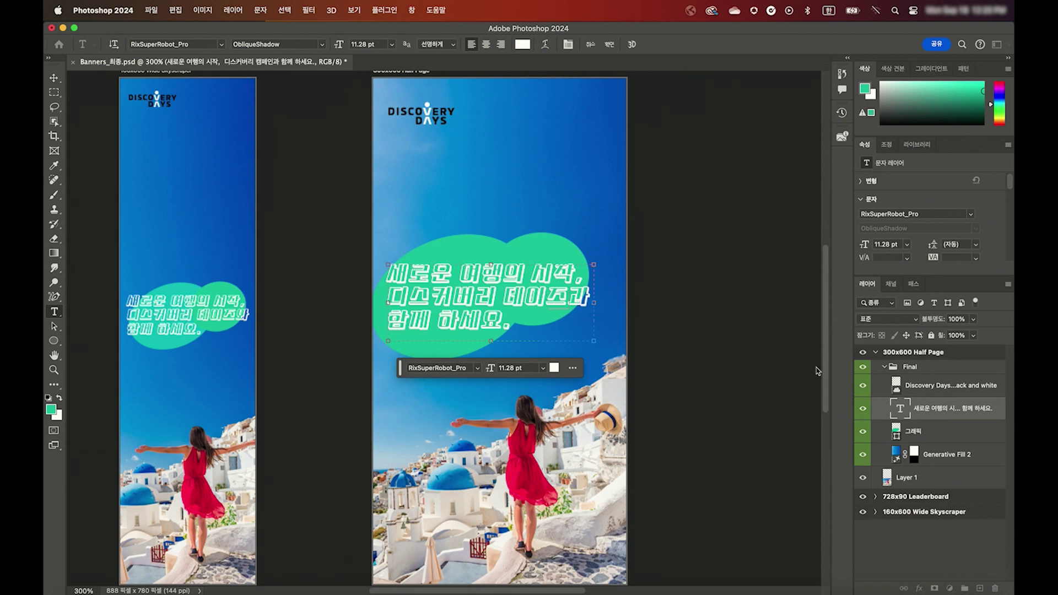
pyautogui.press('Escape')
pyautogui.press('v')
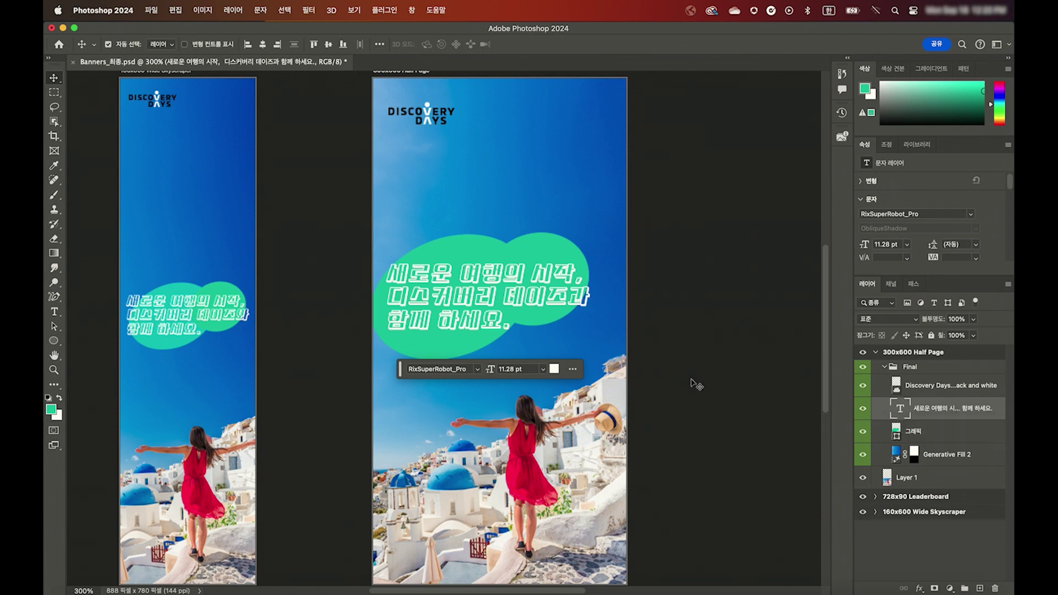
# Step: Scroll the canvas up to the 728x90 Leaderboard and select its artboard
pyautogui.scroll(4, 693, 382)
pyautogui.scroll(1, 692, 382)
pyautogui.scroll(4, 696, 385)
pyautogui.scroll(3, 695, 384)
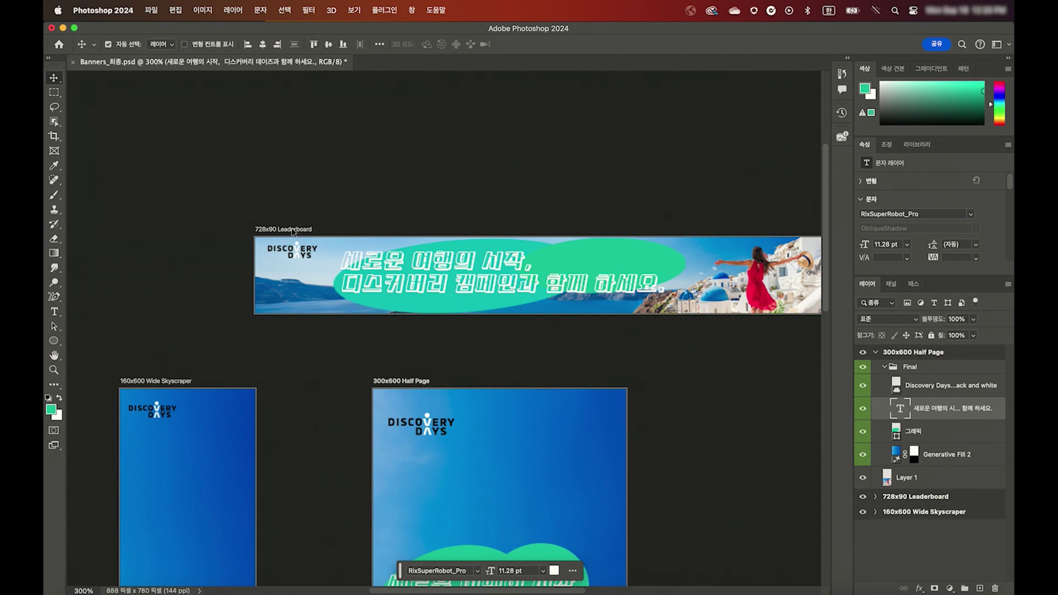
pyautogui.click(294, 231)
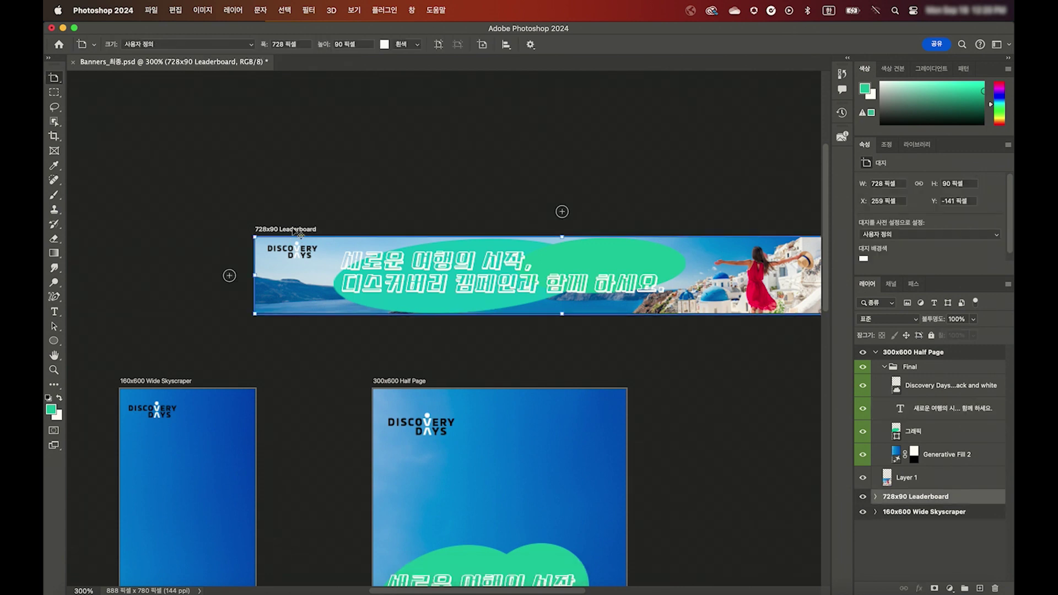
pyautogui.hscroll(3, 293, 232)
pyautogui.scroll(-1, 293, 232)
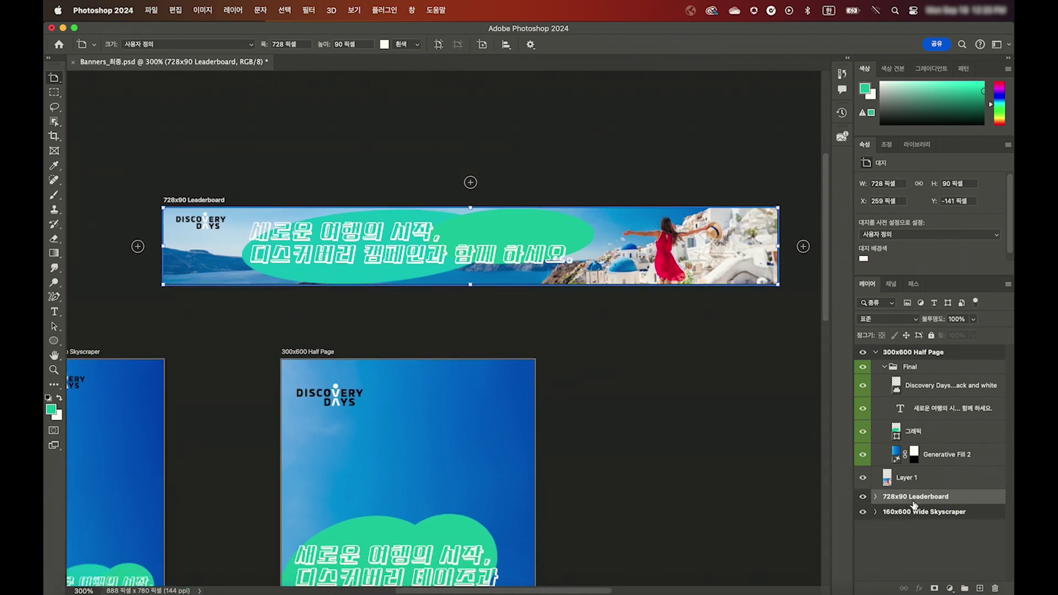
# Step: Collapse the Half Page layers, expand the Leaderboard's layers and select its headline text
pyautogui.click(877, 353)
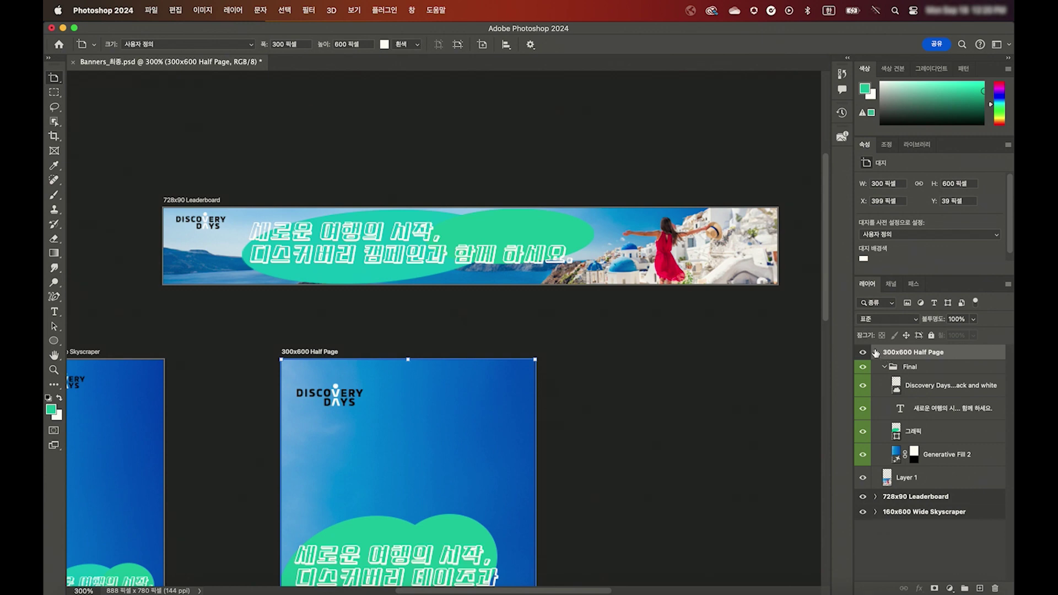
pyautogui.click(875, 353)
pyautogui.click(182, 203)
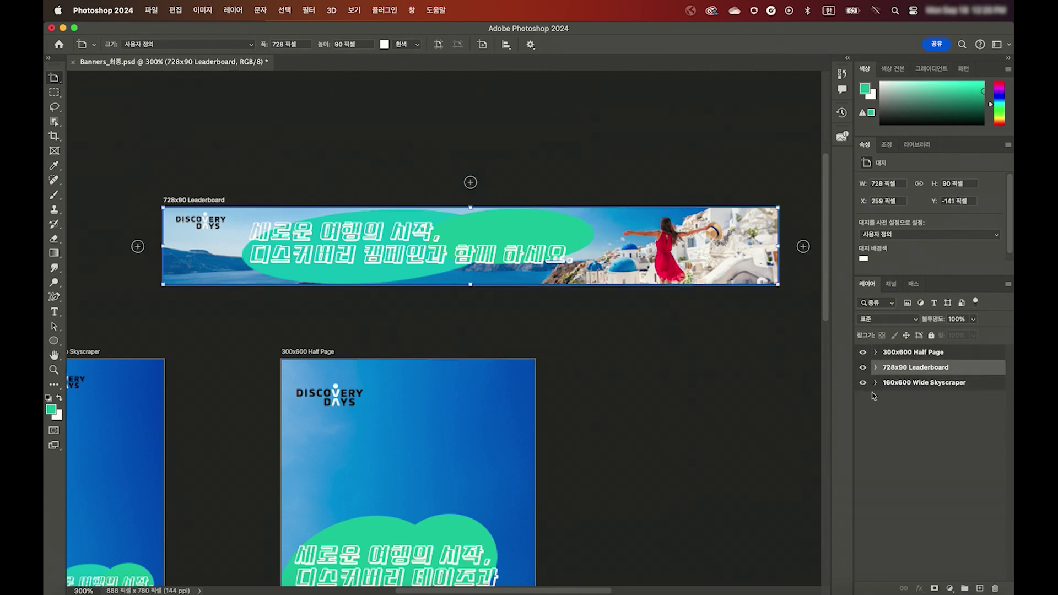
pyautogui.click(876, 368)
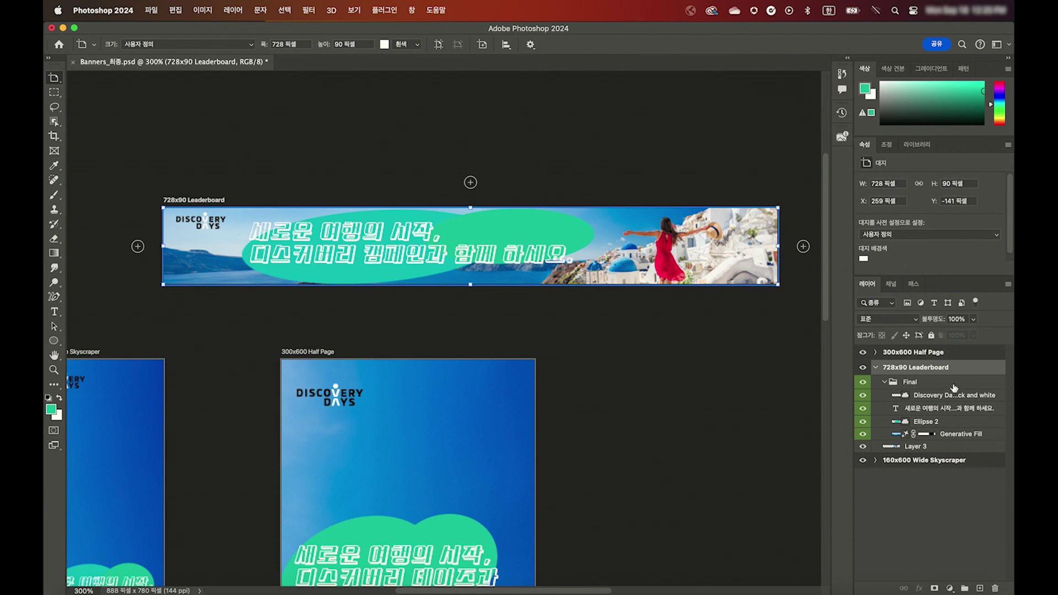
pyautogui.press('v')
pyautogui.click(424, 256)
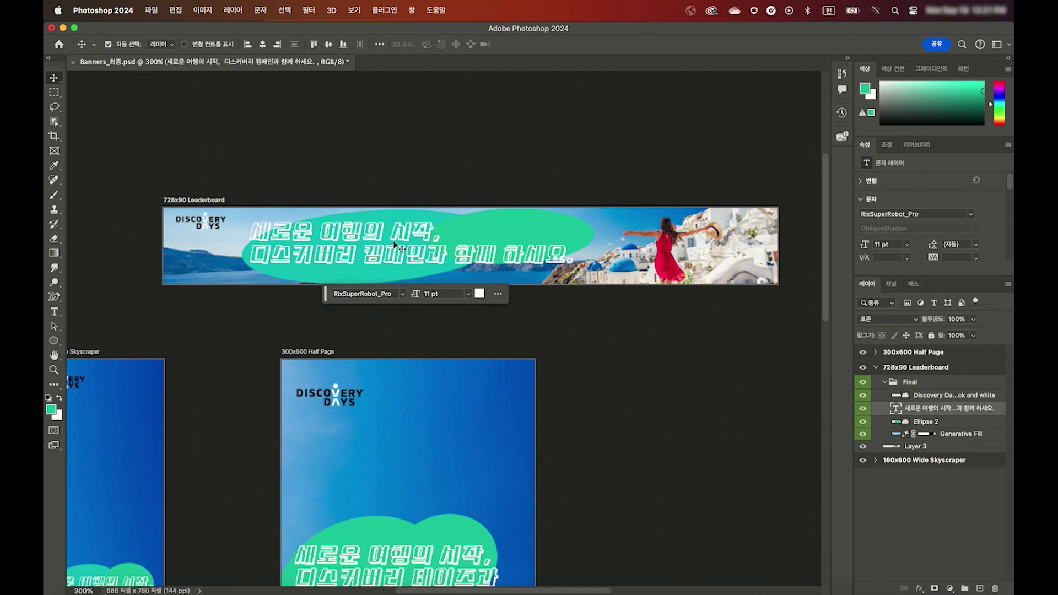
# Step: Replace 캠페인과 with 데이즈와 in the leaderboard headline
pyautogui.doubleClick(418, 256)
pyautogui.click(422, 255)
pyautogui.doubleClick(403, 254)
pyautogui.write('데이즈와')
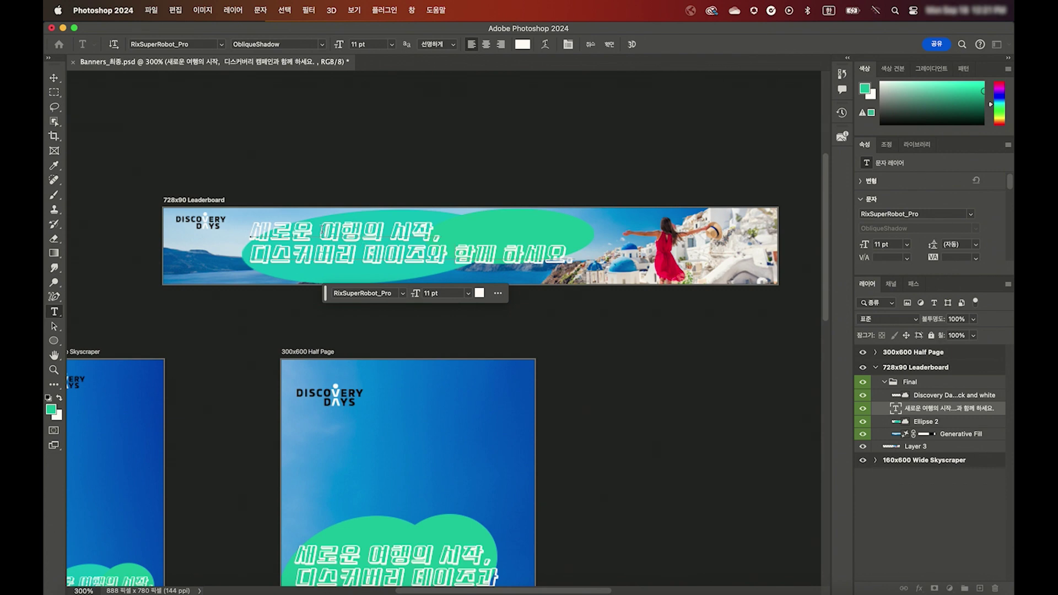
# Step: Check the headline's font and white colour without changing them, then commit the edit
pyautogui.moveTo(322, 231); pyautogui.dragTo(435, 276)
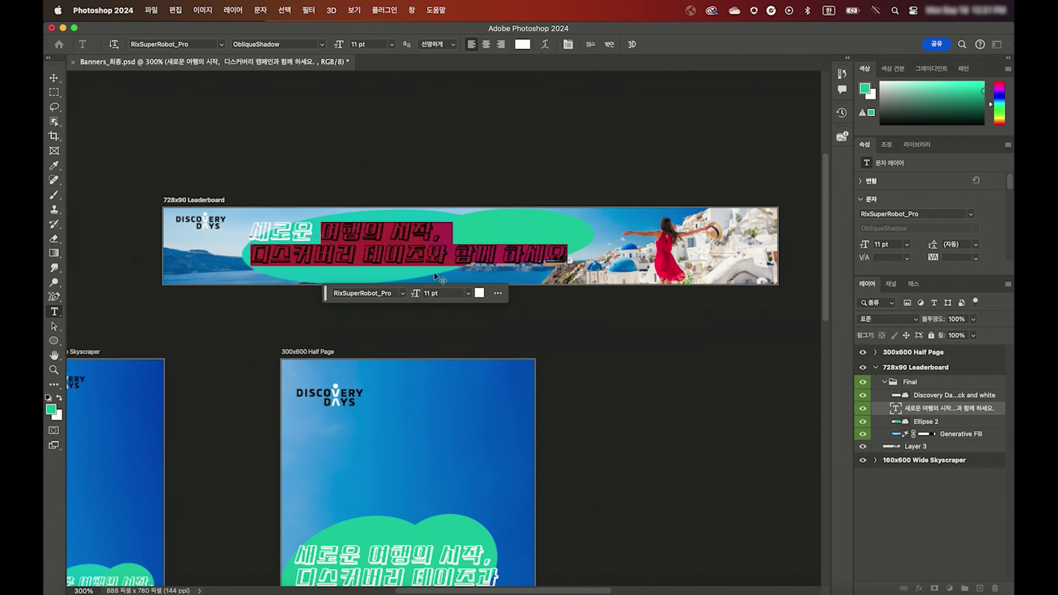
pyautogui.click(403, 293)
pyautogui.click(403, 295)
pyautogui.click(480, 294)
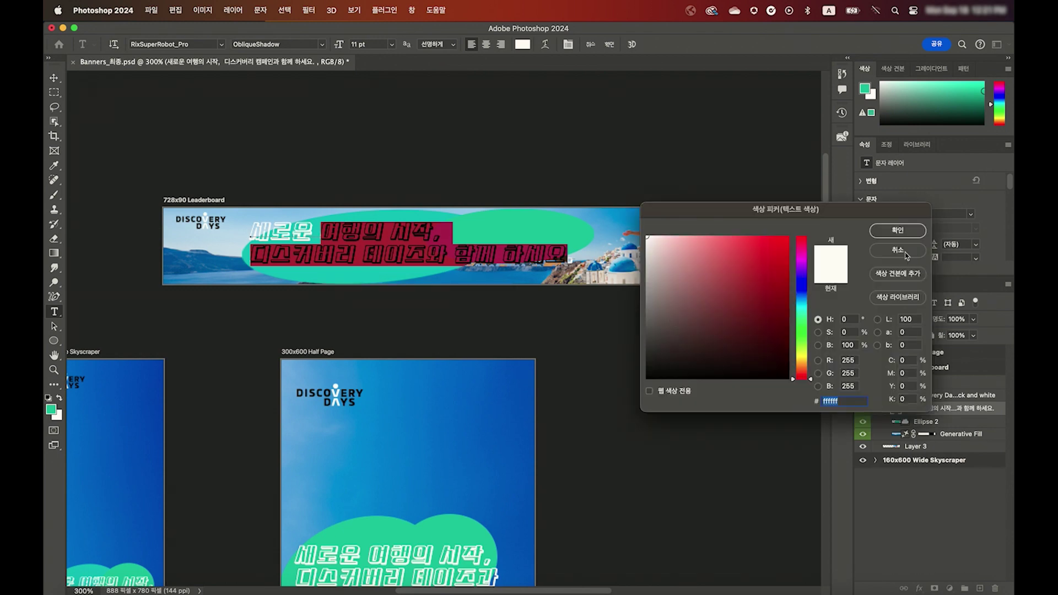
pyautogui.click(904, 254)
pyautogui.press('Escape')
pyautogui.press('v')
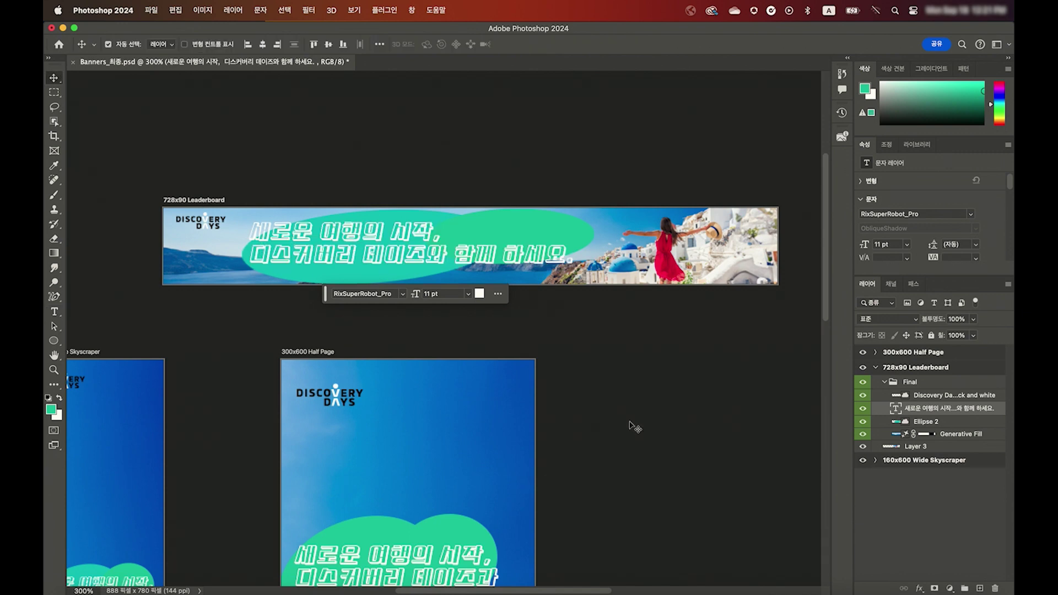
pyautogui.scroll(-5, 634, 426)
pyautogui.scroll(-3, 633, 426)
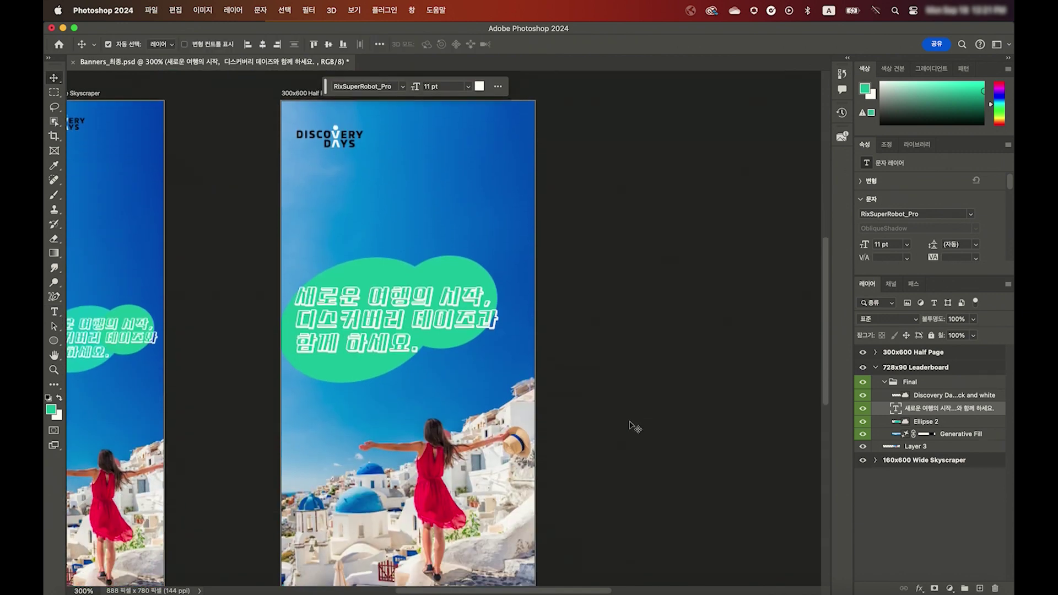
pyautogui.scroll(-1, 634, 426)
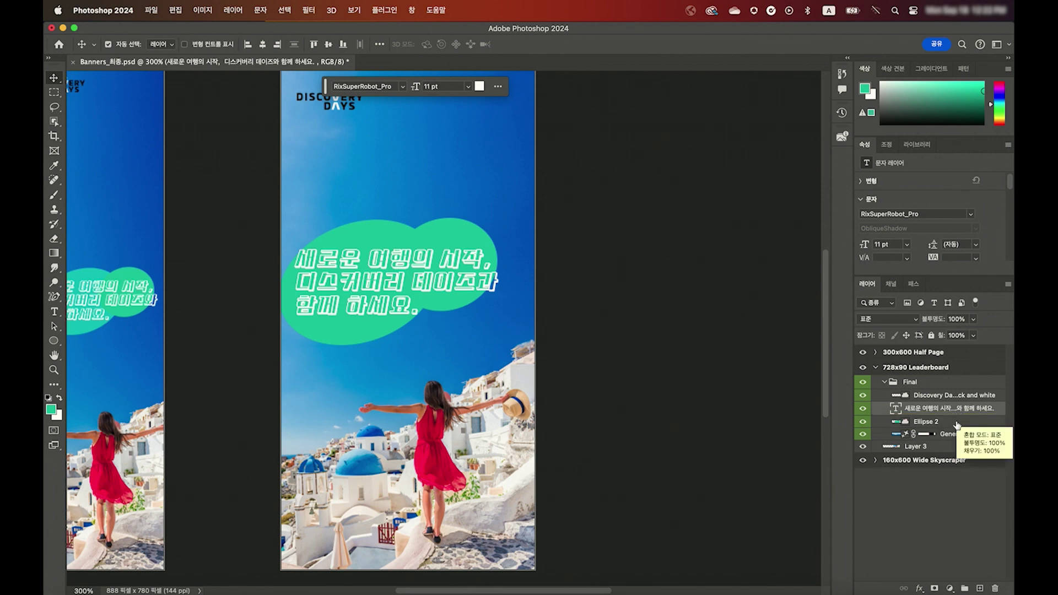
pyautogui.scroll(-1, 548, 421)
pyautogui.scroll(-1, 548, 421)
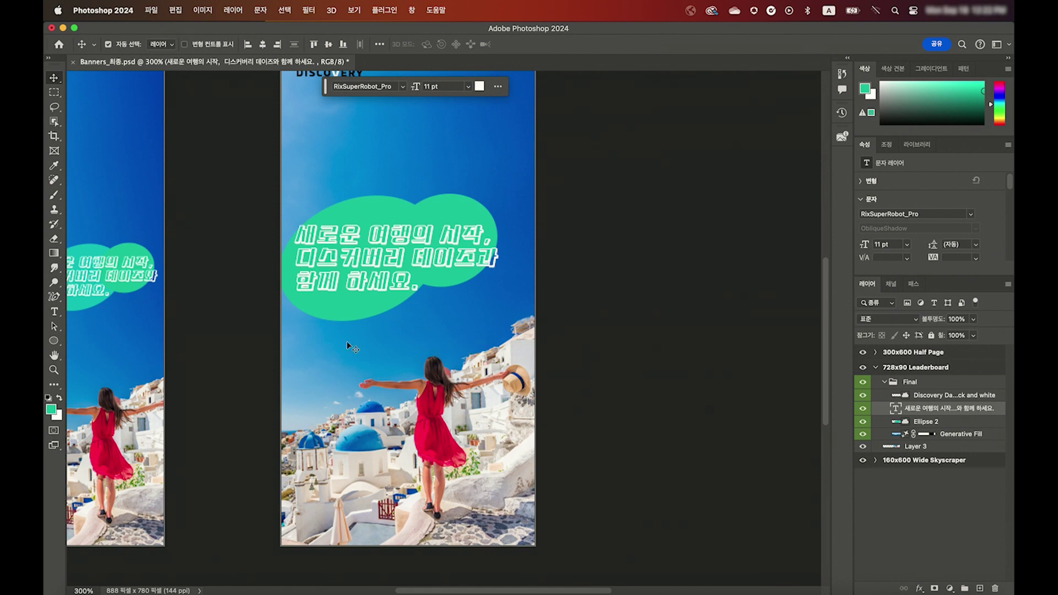
pyautogui.scroll(3, 439, 339)
pyautogui.scroll(5, 440, 339)
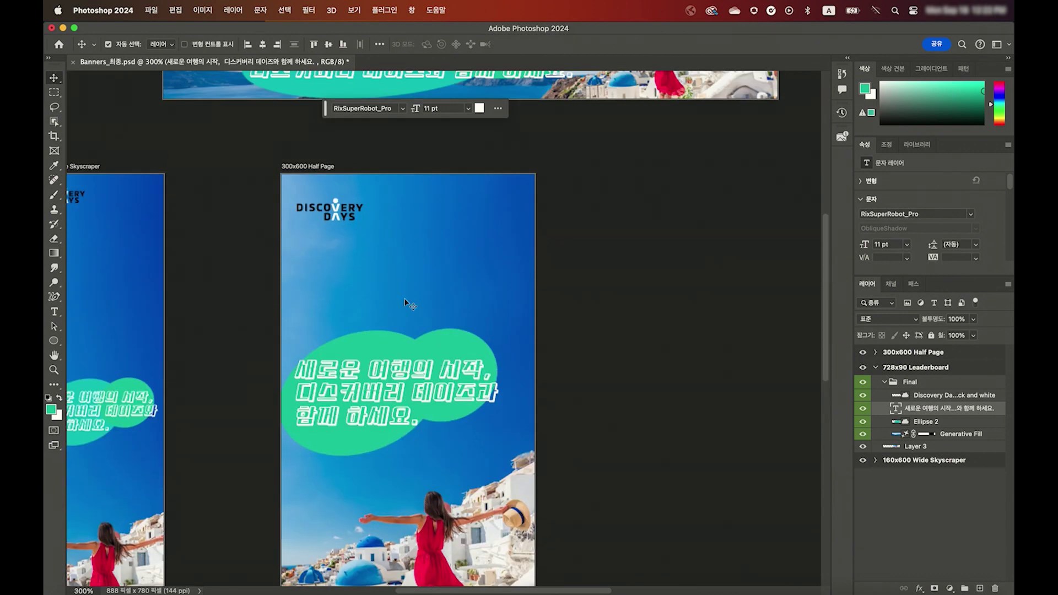
# Step: Select the Half Page artboard and target its Santorini photo layer, Layer 1
pyautogui.click(313, 167)
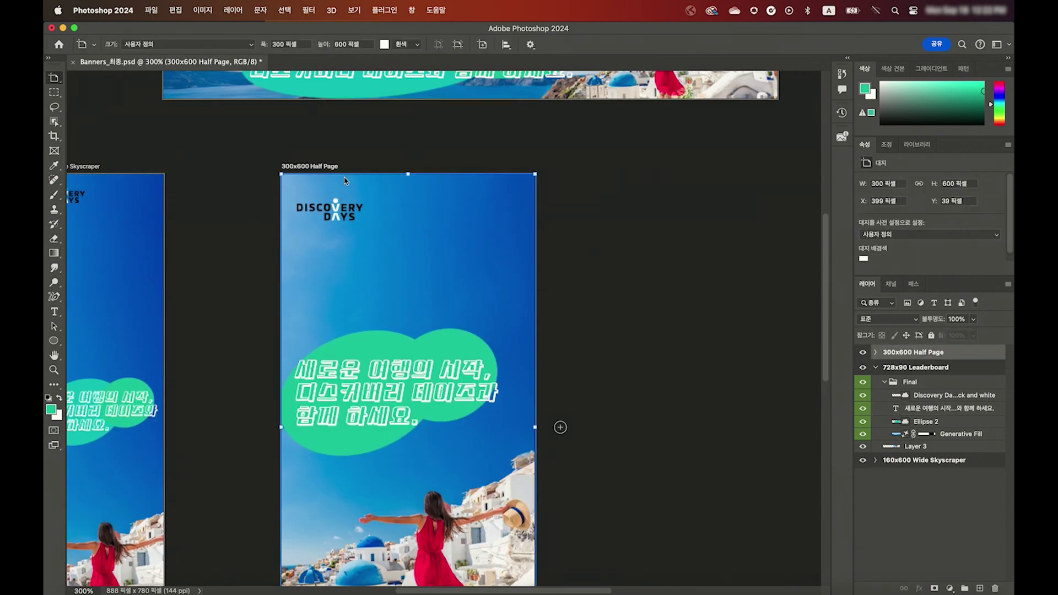
pyautogui.scroll(-3, 347, 190)
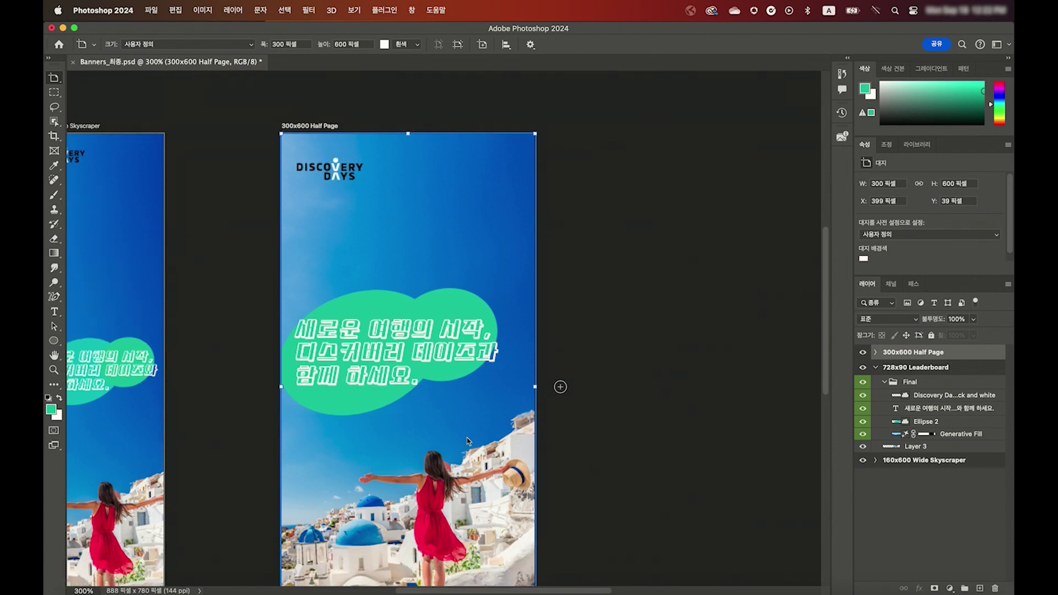
pyautogui.click(468, 421)
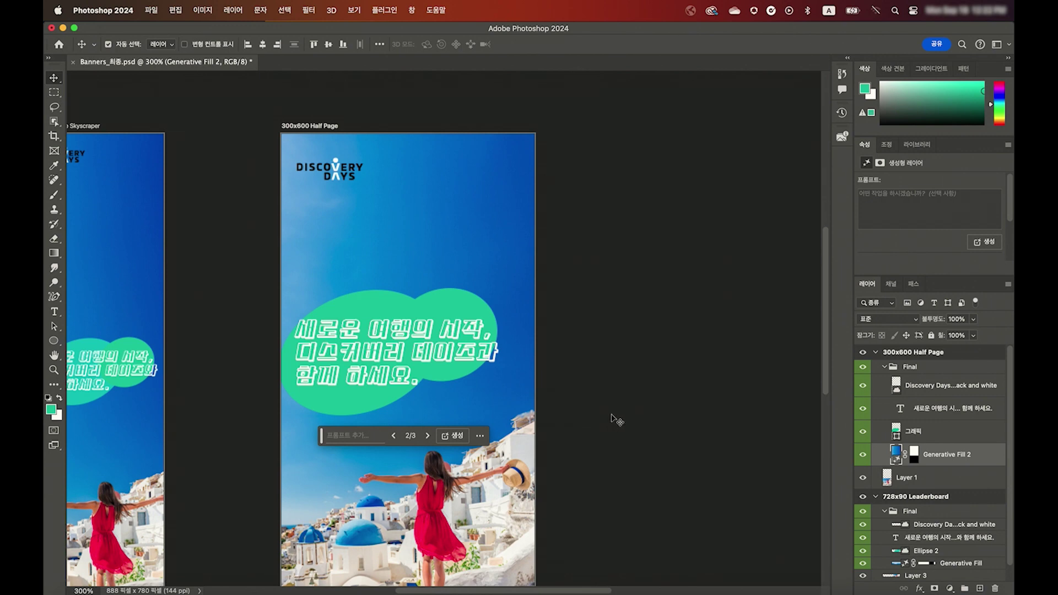
pyautogui.click(949, 477)
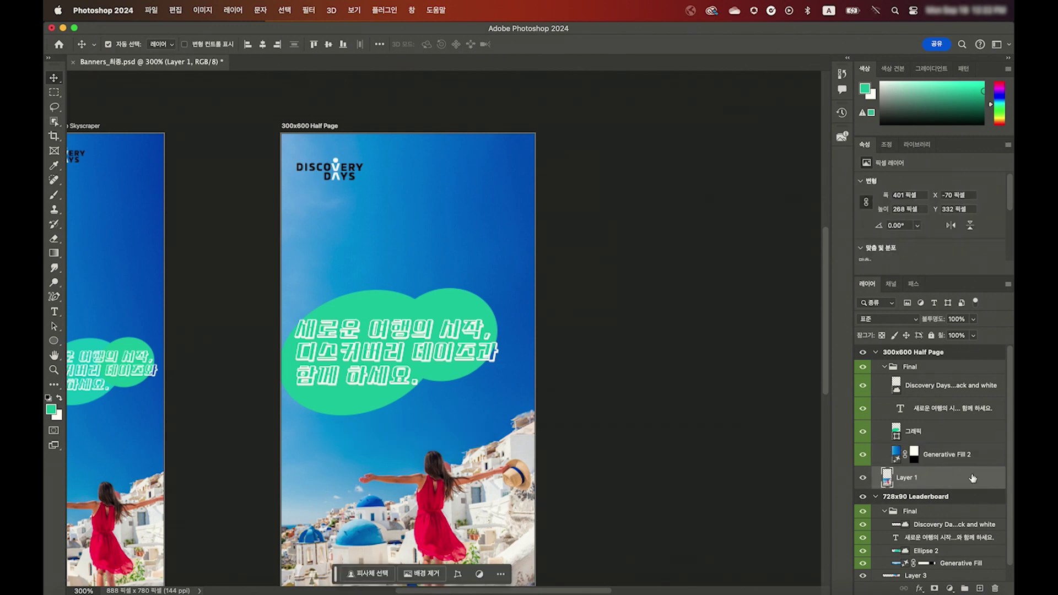
pyautogui.scroll(-5, 733, 485)
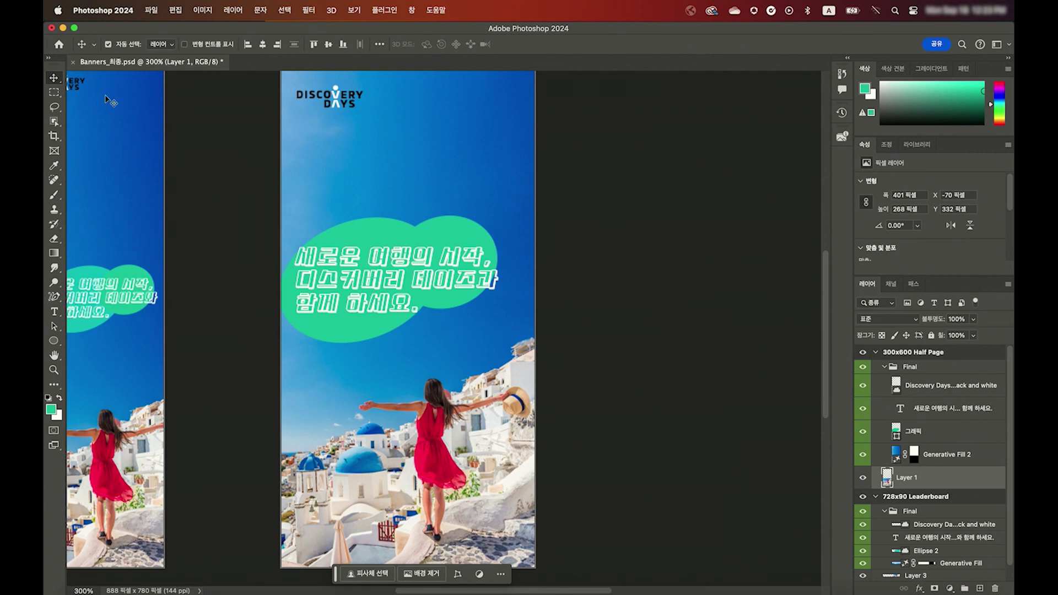
pyautogui.click(55, 107)
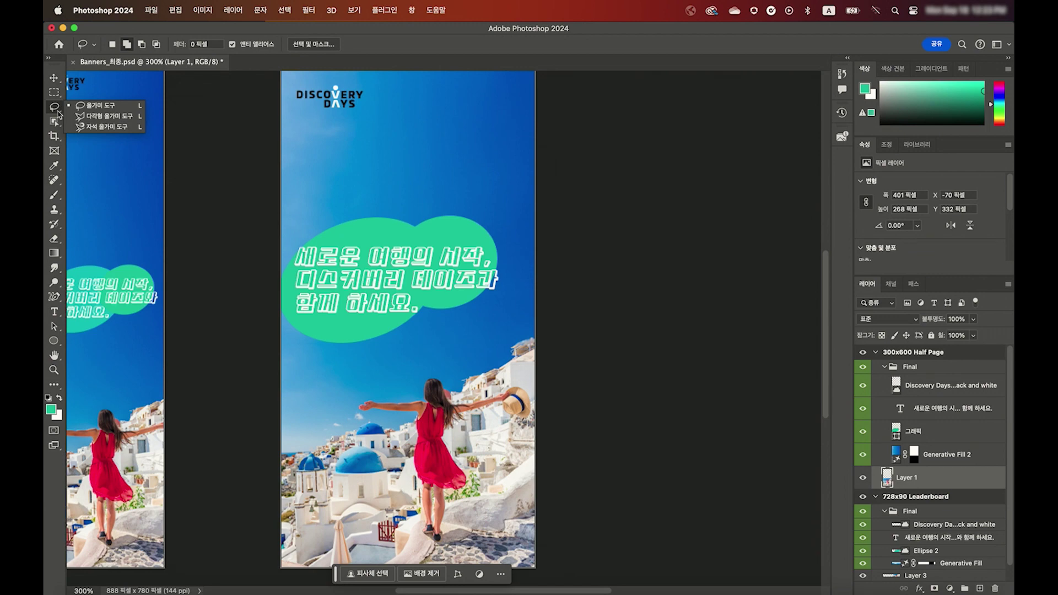
# Step: Zoom in to 500% and lasso a freehand selection around the woman's red dress
pyautogui.click(115, 109)
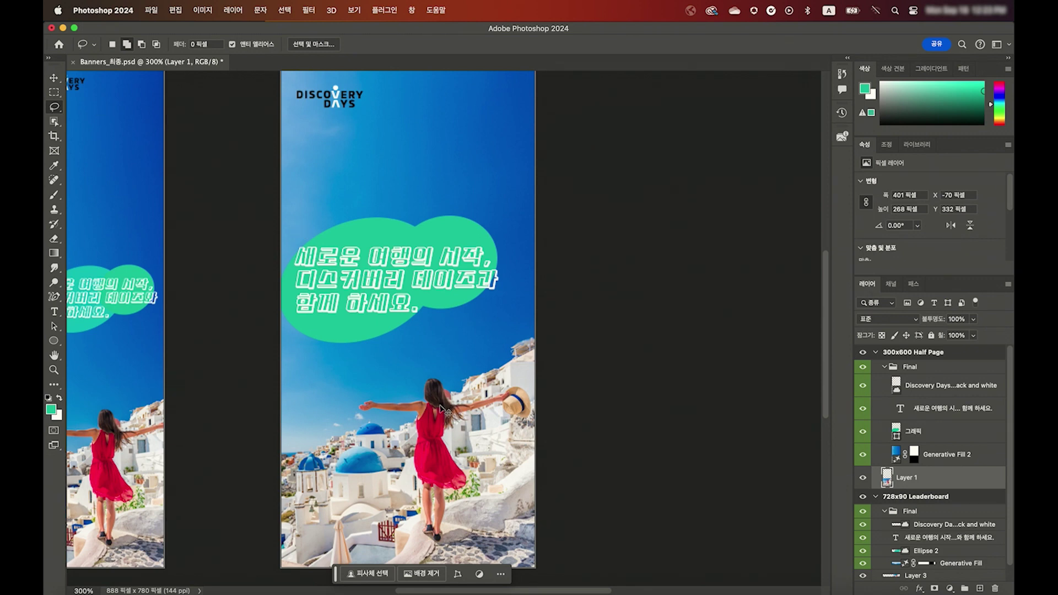
pyautogui.scroll(1, 441, 408)
pyautogui.scroll(1, 441, 408)
pyautogui.scroll(1, 441, 408)
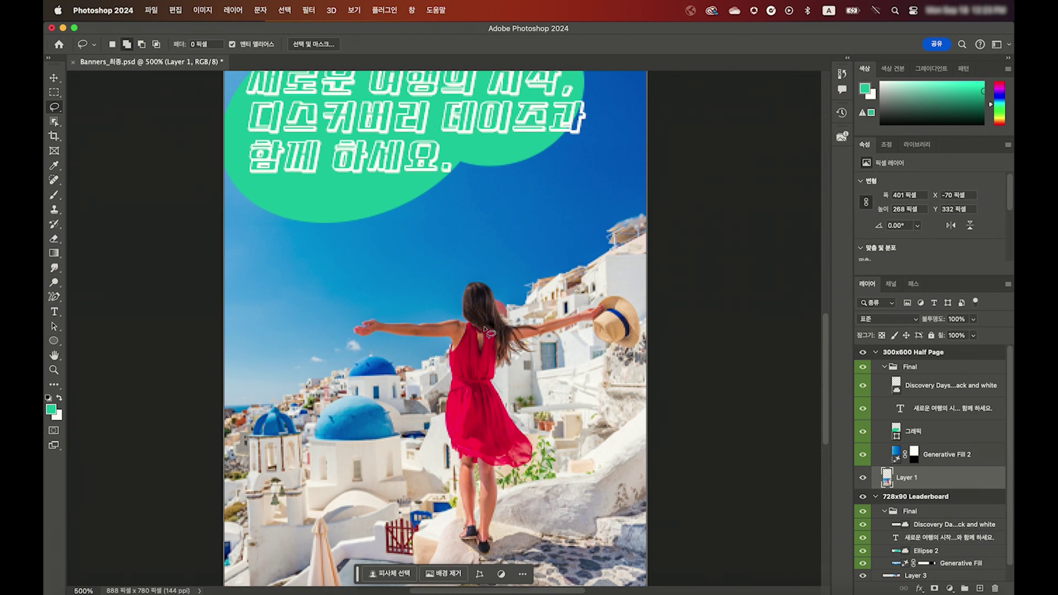
pyautogui.moveTo(485, 331)
pyautogui.mouseDown()
pyautogui.moveTo(470, 320)
pyautogui.moveTo(447, 365)
pyautogui.moveTo(484, 474)
pyautogui.moveTo(506, 389)
pyautogui.moveTo(500, 325)
pyautogui.mouseUp()
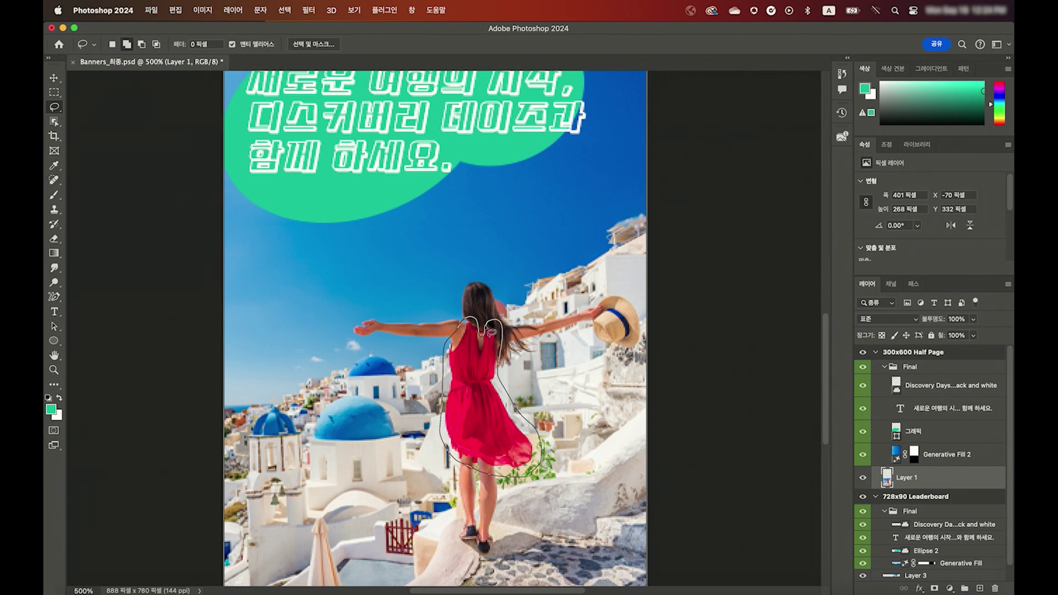
pyautogui.moveTo(490, 332); pyautogui.dragTo(493, 331)
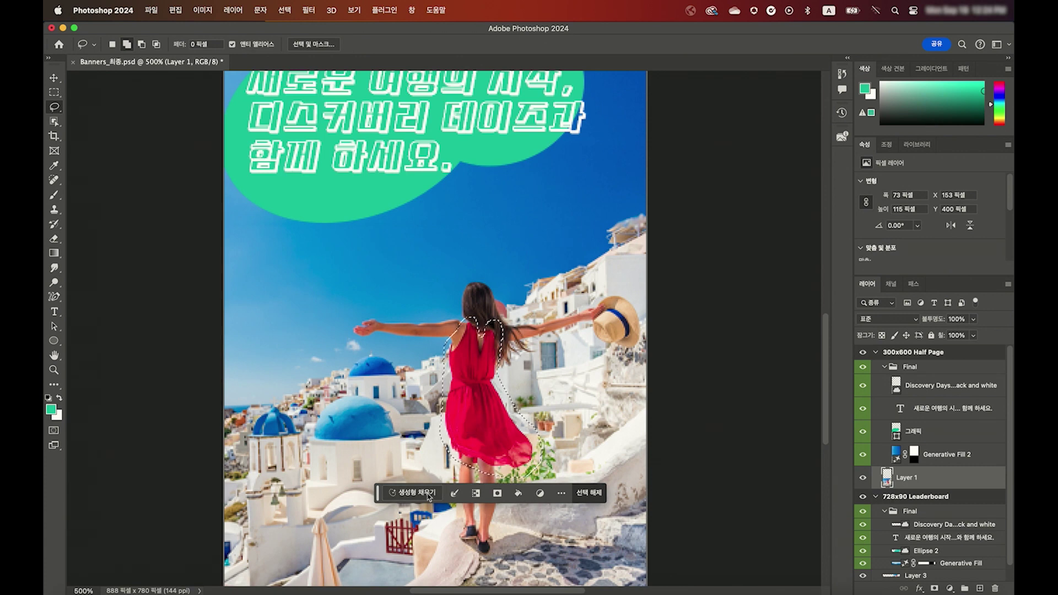
pyautogui.click(429, 494)
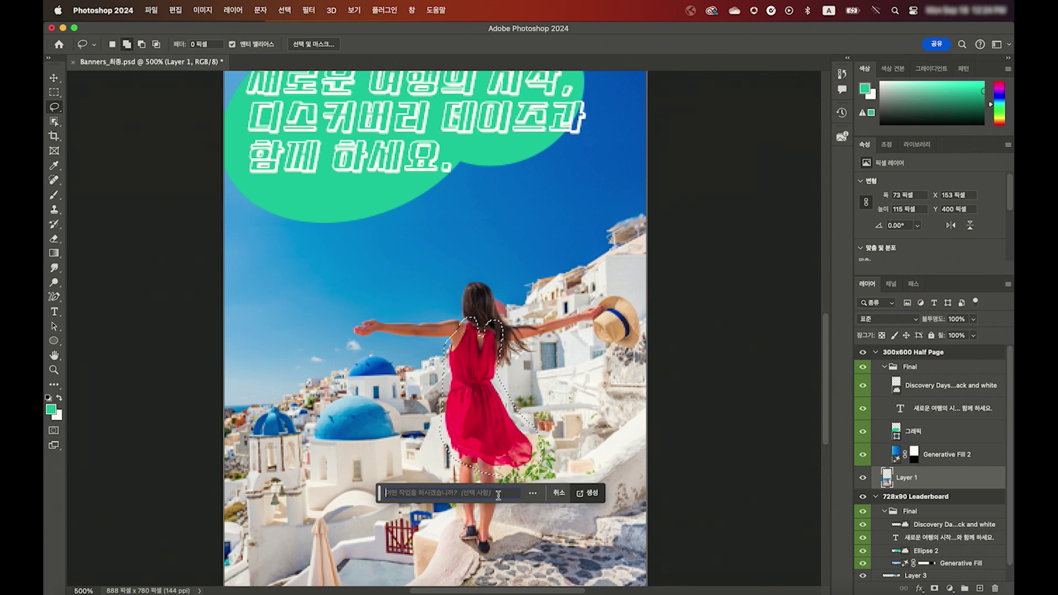
# Step: Generate a blue dress over the woman's red dress with the prompt 파란 원피스
pyautogui.hotkey('ctrl', 'space')
pyautogui.write('파렴 원피스')
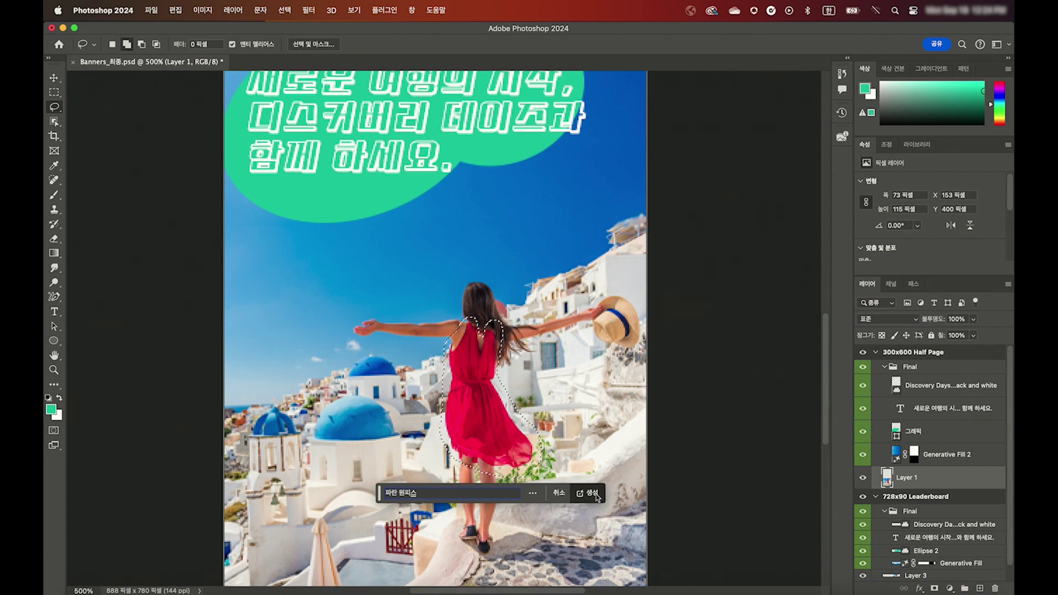
pyautogui.click(596, 498)
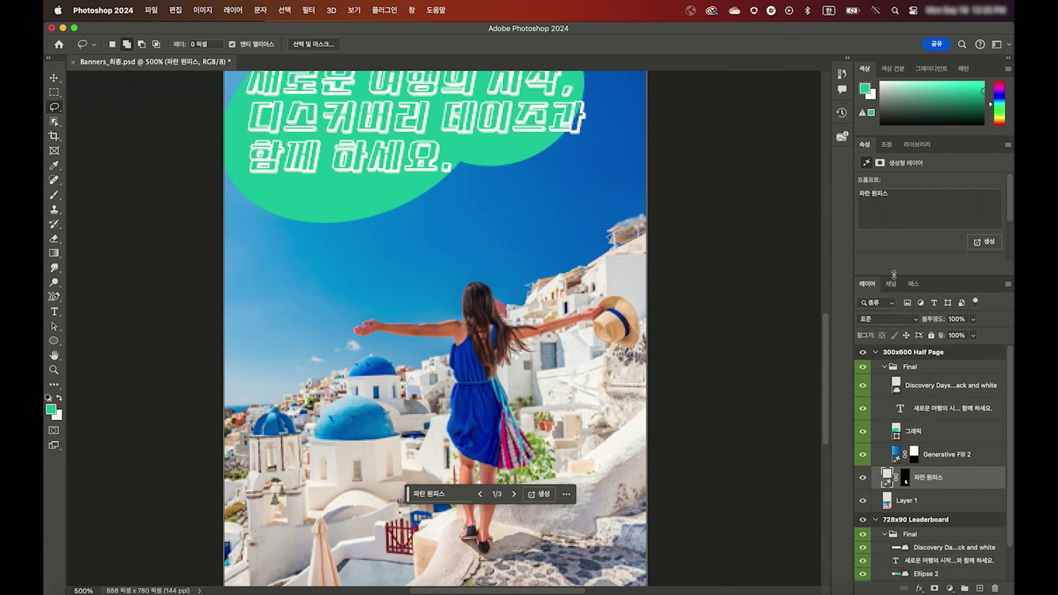
# Step: Expand Variations and compare the dark blue second and light blue third dress variations
pyautogui.moveTo(894, 274); pyautogui.dragTo(909, 358)
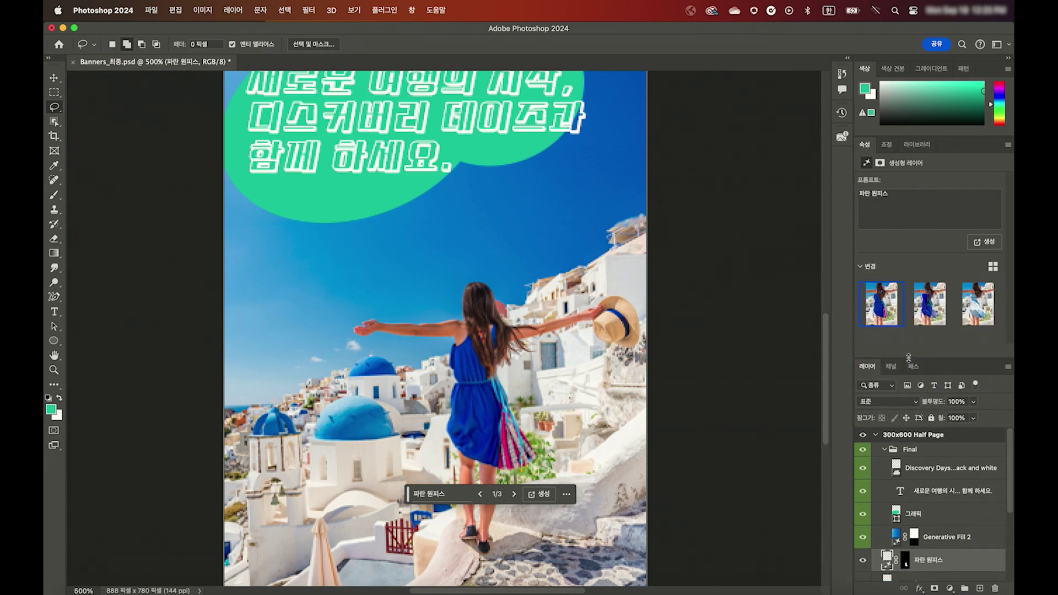
pyautogui.click(935, 307)
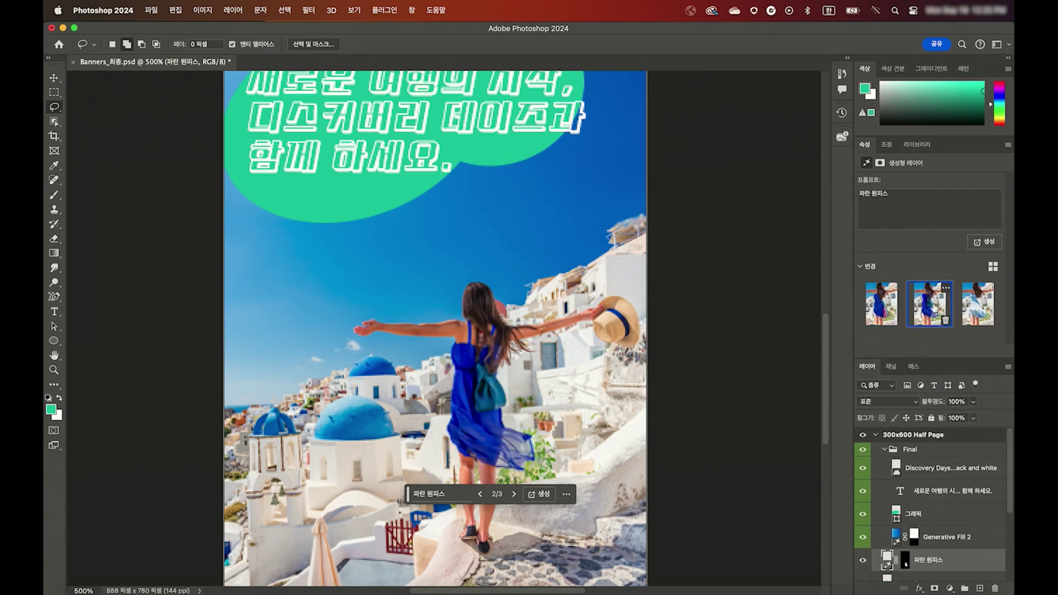
pyautogui.click(979, 306)
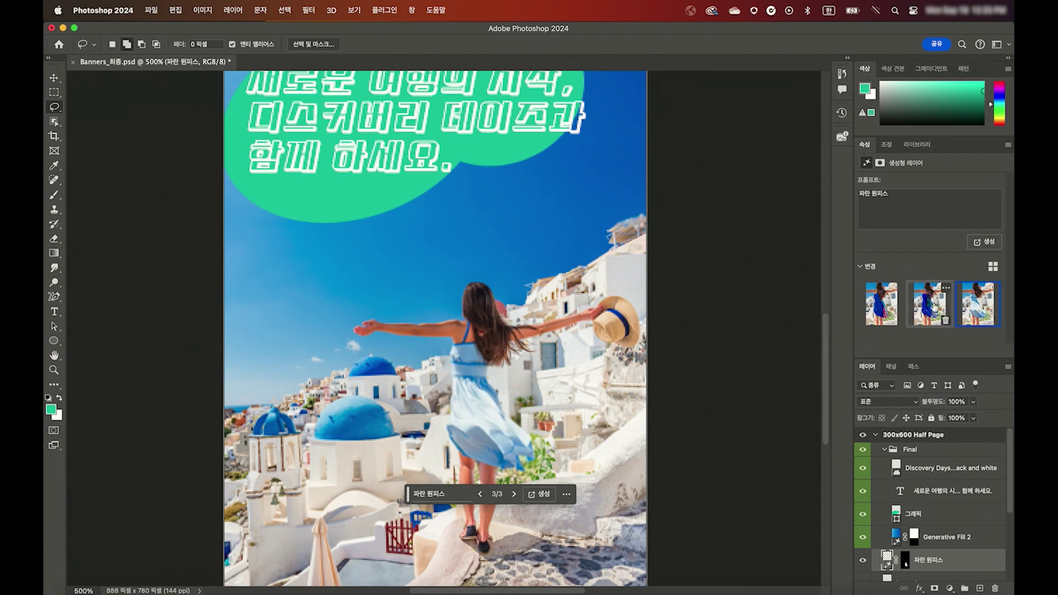
pyautogui.click(933, 306)
pyautogui.moveTo(978, 303)
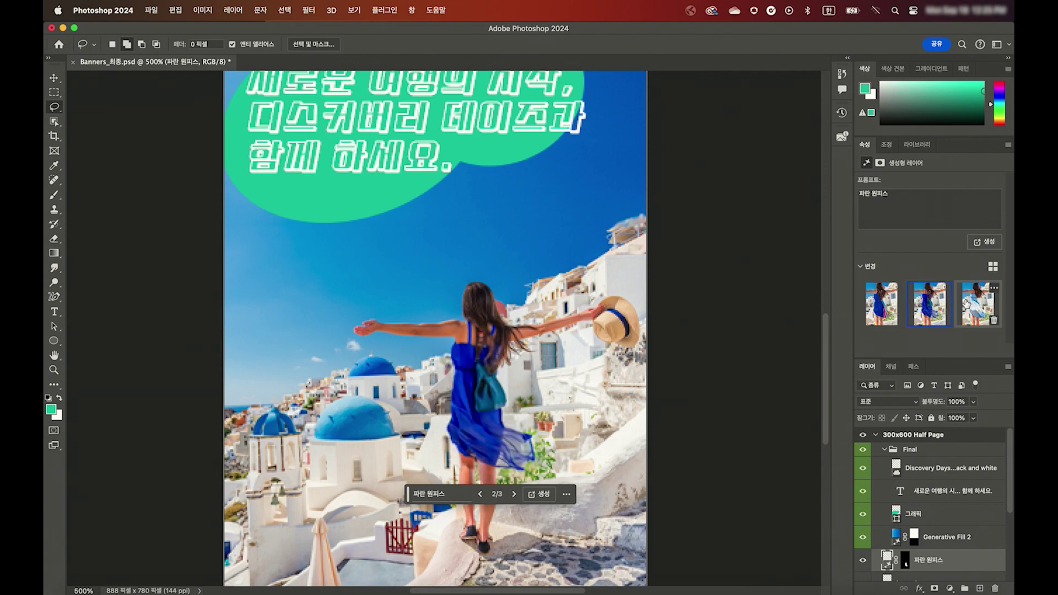
pyautogui.click(975, 309)
pyautogui.click(935, 307)
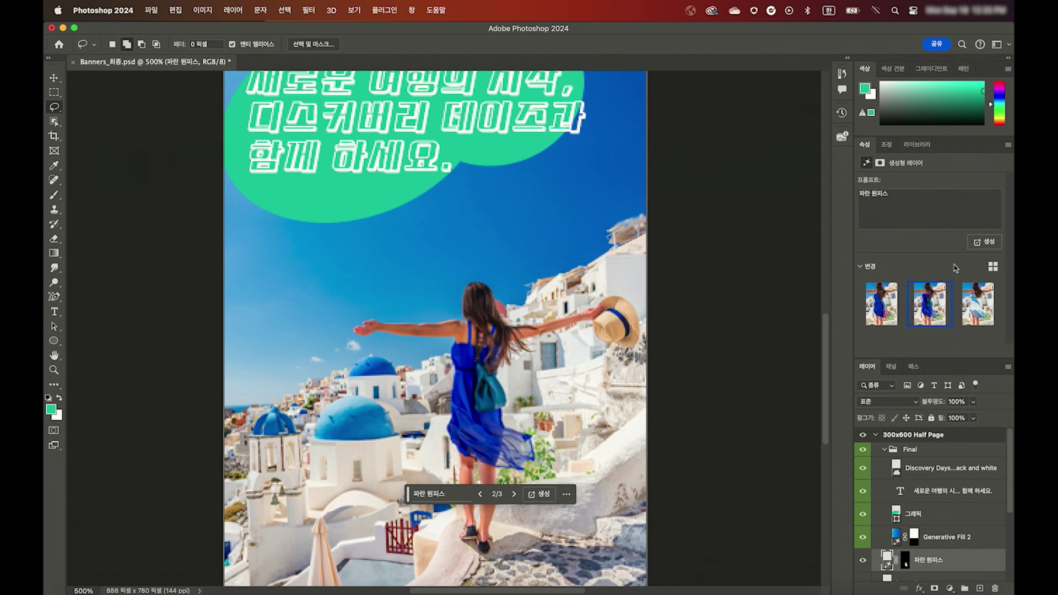
# Step: Generate more variations, keep the first of six, and toggle the layer to compare with red
pyautogui.click(990, 244)
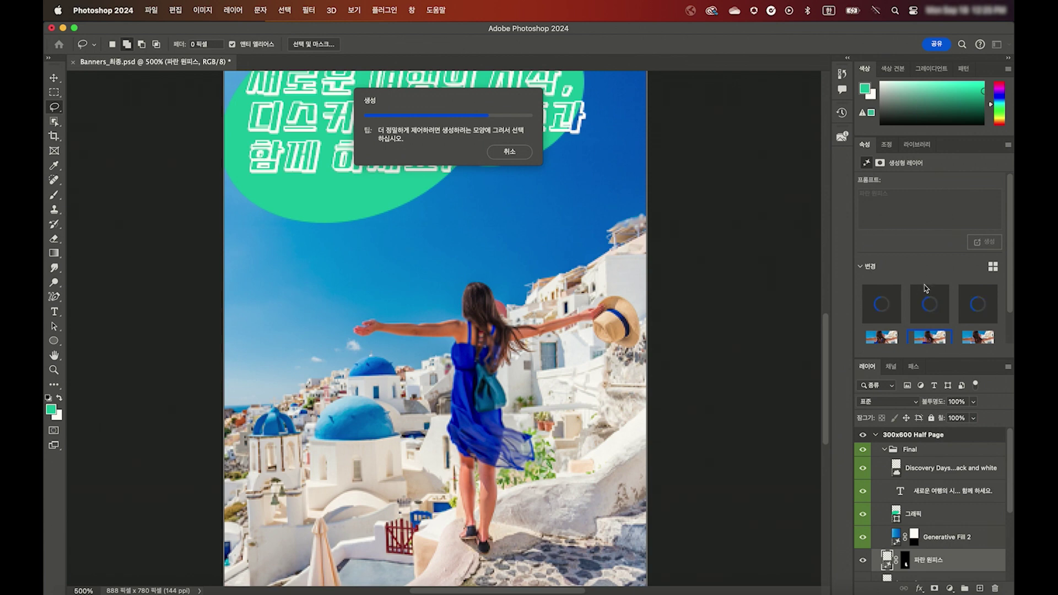
pyautogui.moveTo(929, 303)
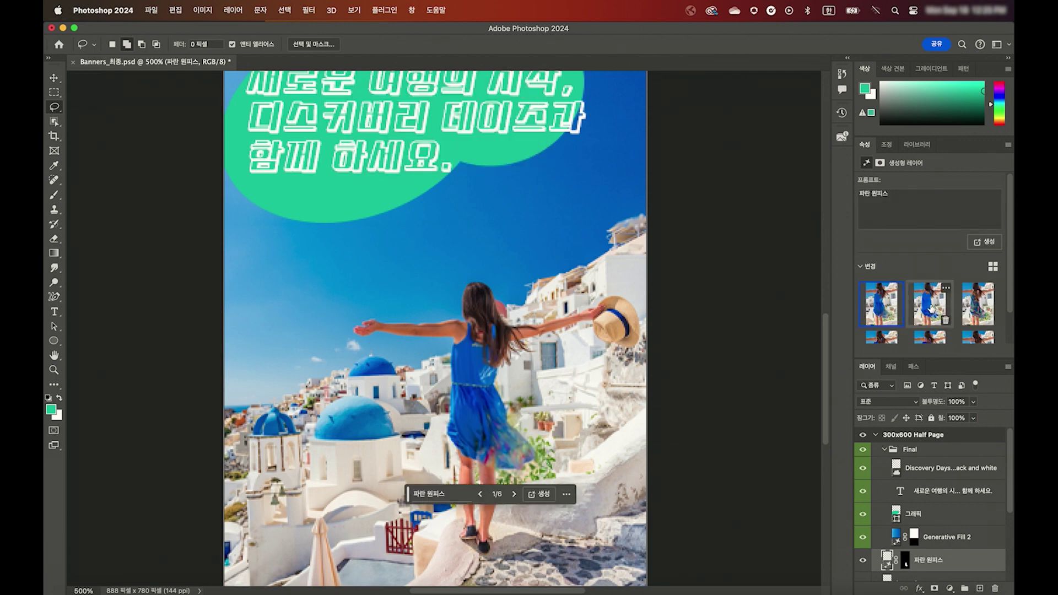
pyautogui.click(961, 310)
pyautogui.click(897, 318)
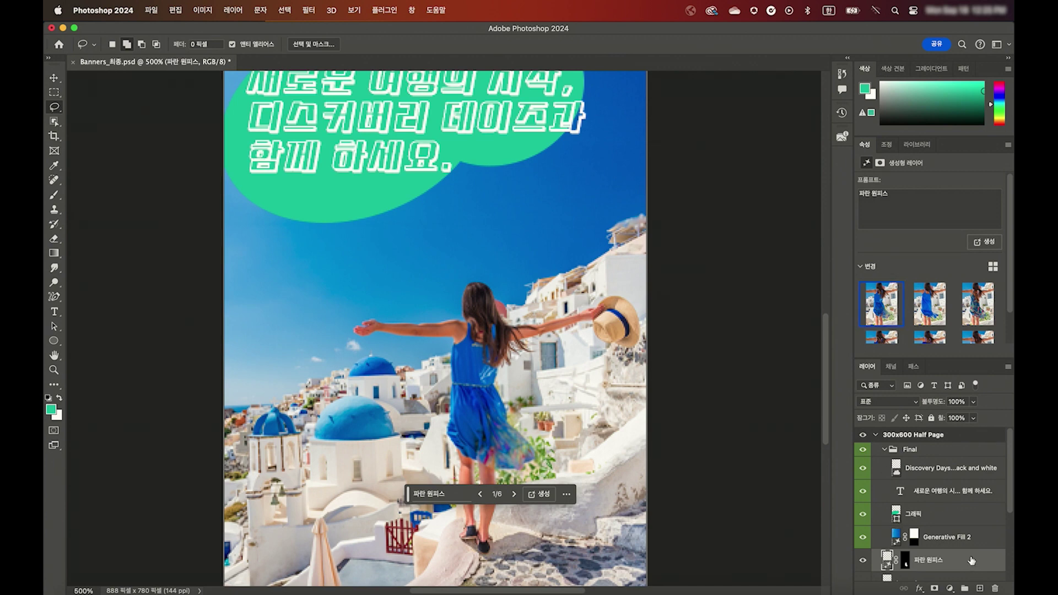
pyautogui.scroll(-2, 976, 557)
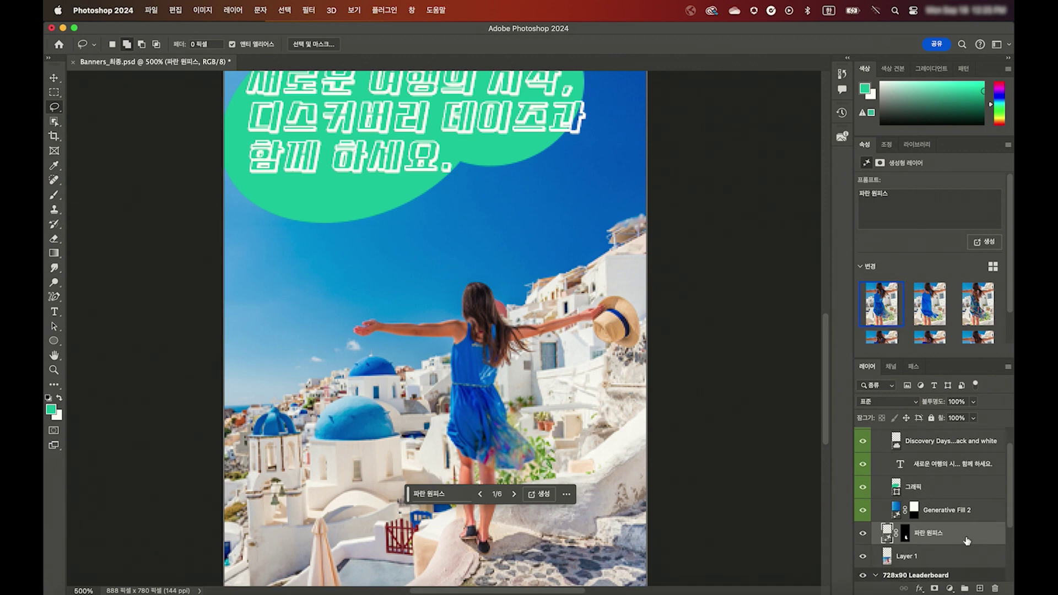
pyautogui.click(863, 533)
pyautogui.click(864, 533)
# Step: Select the photo layer Layer 4 on the 160x600 Wide Skyscraper artboard
pyautogui.press('super+minus')
pyautogui.hscroll(-5, 671, 455)
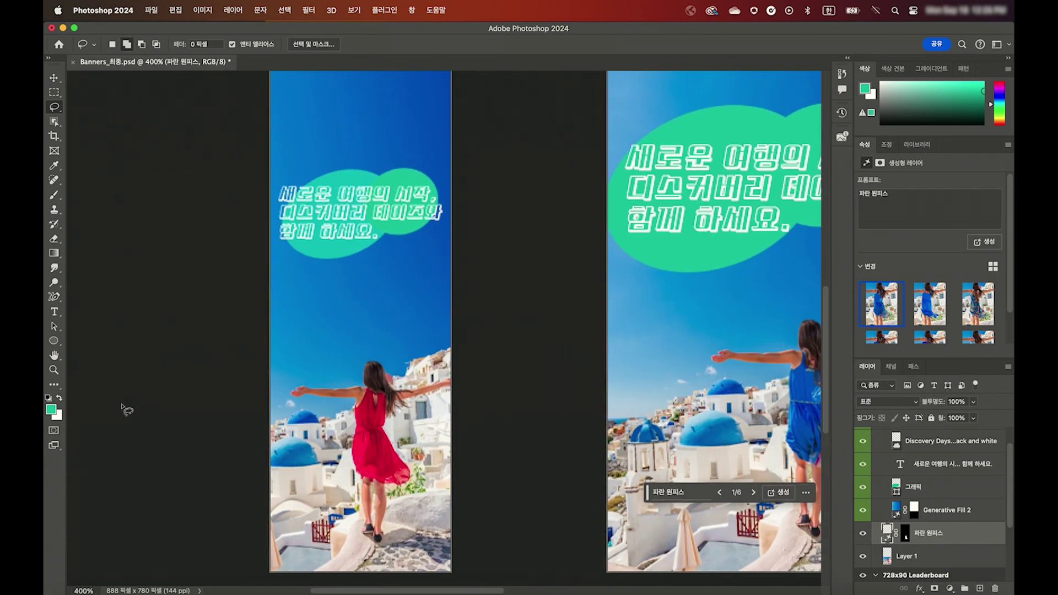
pyautogui.scroll(5, 458, 406)
pyautogui.scroll(5, 450, 407)
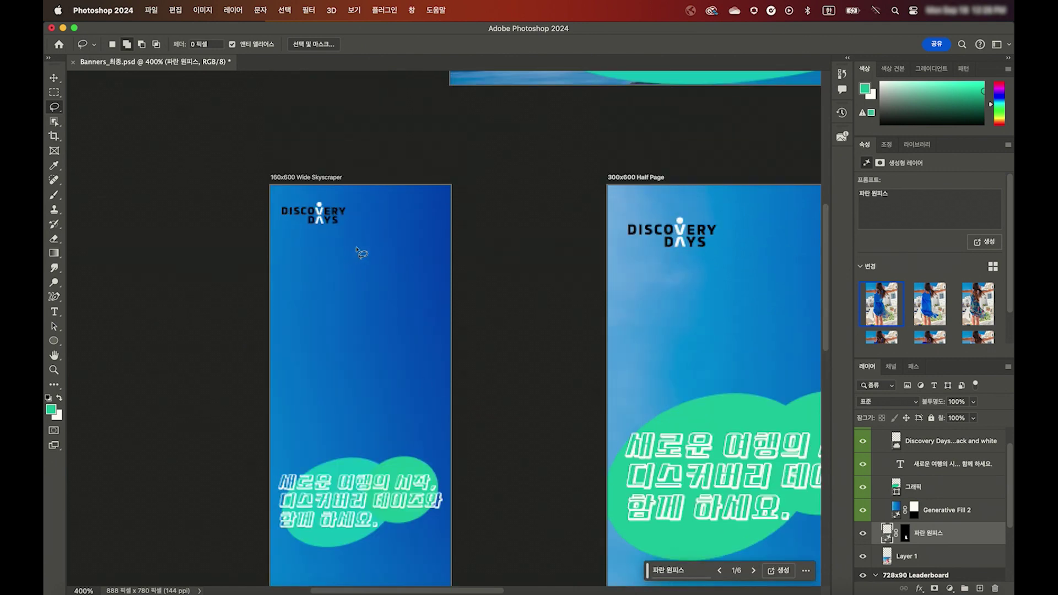
pyautogui.hotkey('shift', 'v')
pyautogui.click(309, 182)
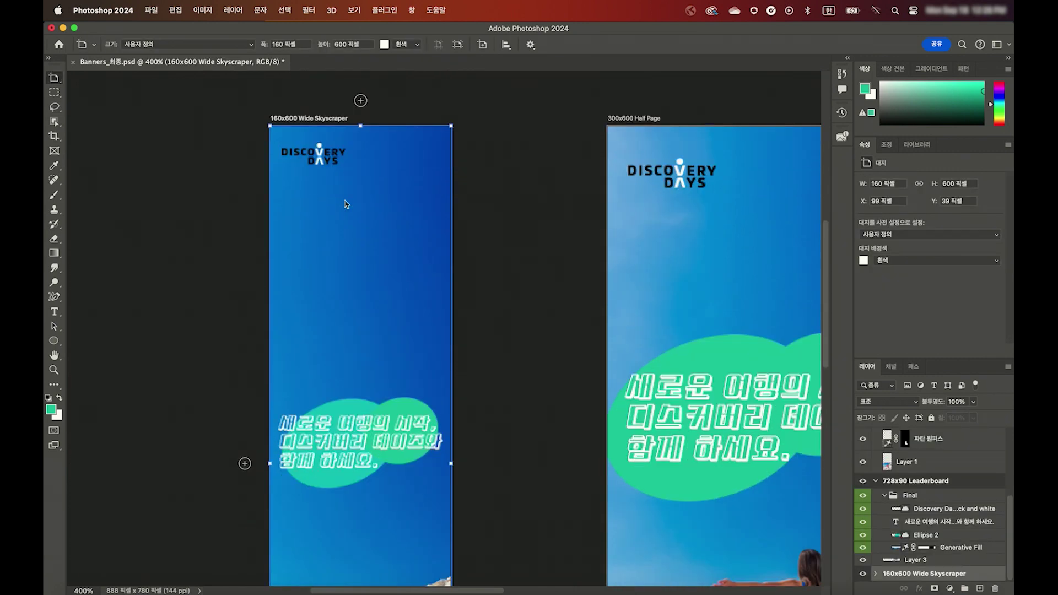
pyautogui.scroll(-5, 345, 203)
pyautogui.scroll(-1, 345, 204)
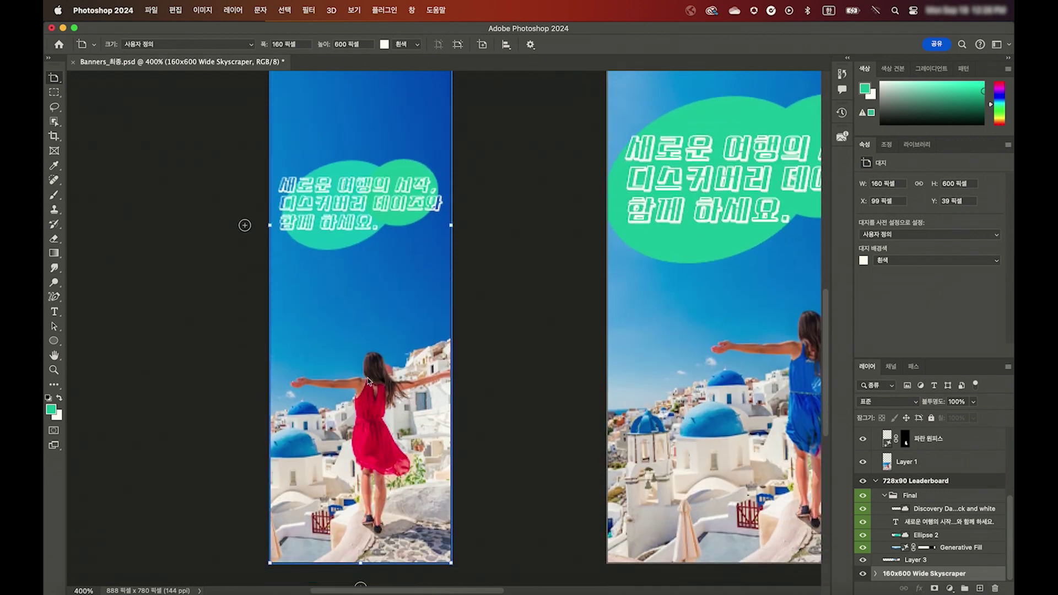
pyautogui.press('v')
pyautogui.click(386, 425)
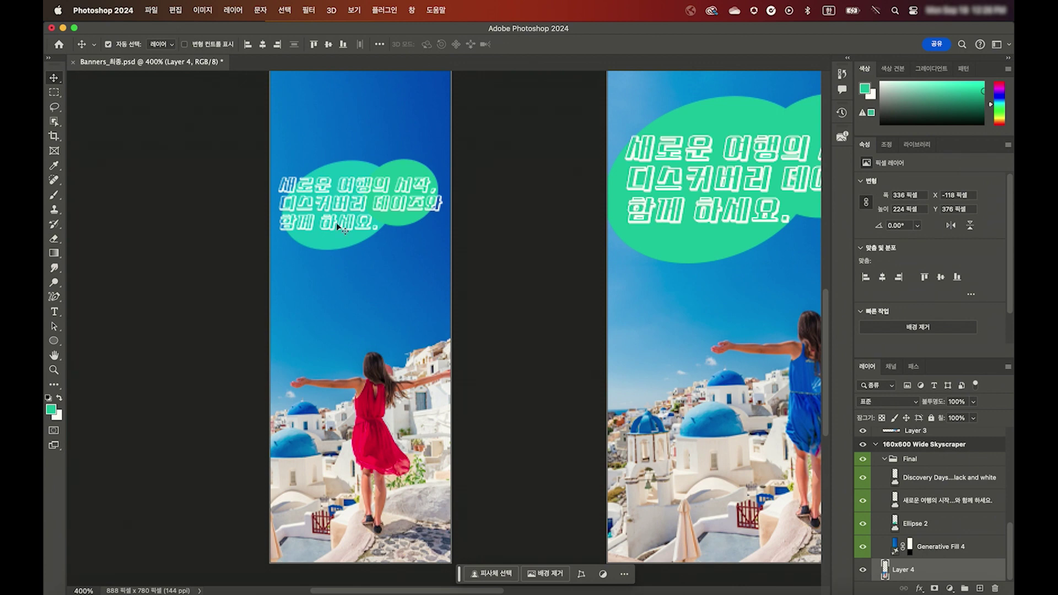
# Step: Lasso the Skyscraper woman's dress, generate 파란 원피스, and keep variation 2
pyautogui.click(55, 107)
pyautogui.moveTo(379, 387)
pyautogui.mouseDown()
pyautogui.moveTo(351, 403)
pyautogui.moveTo(407, 444)
pyautogui.mouseUp()
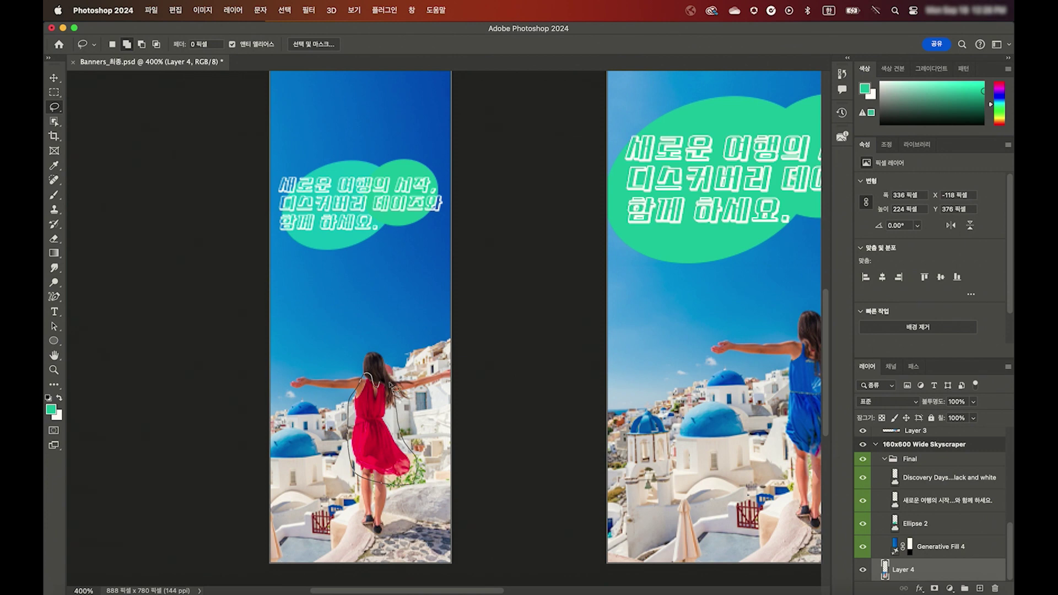
pyautogui.moveTo(409, 445); pyautogui.dragTo(381, 386)
pyautogui.click(309, 502)
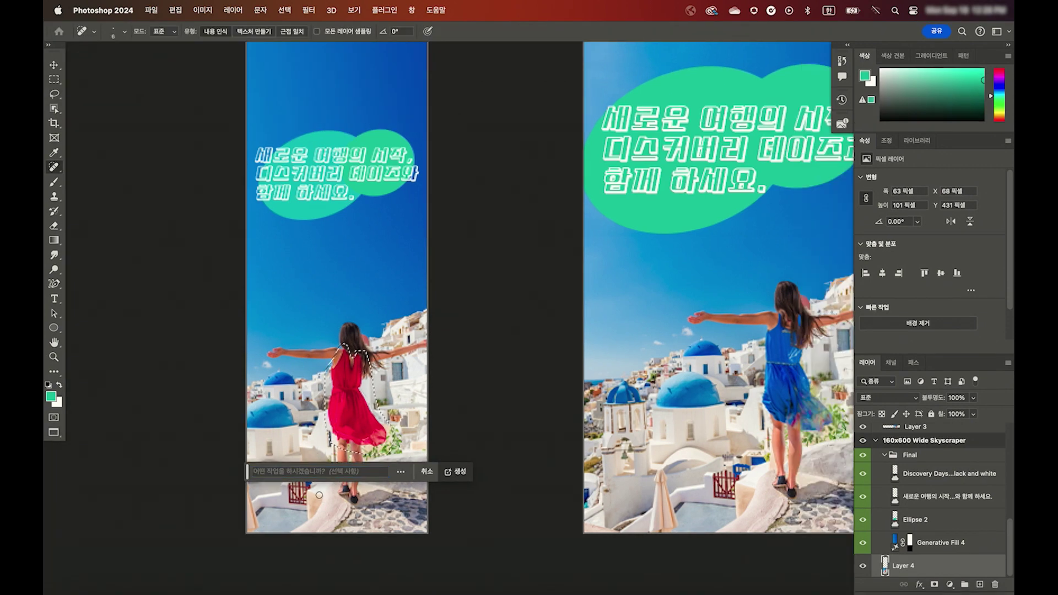
pyautogui.press('v')
pyautogui.click(329, 471)
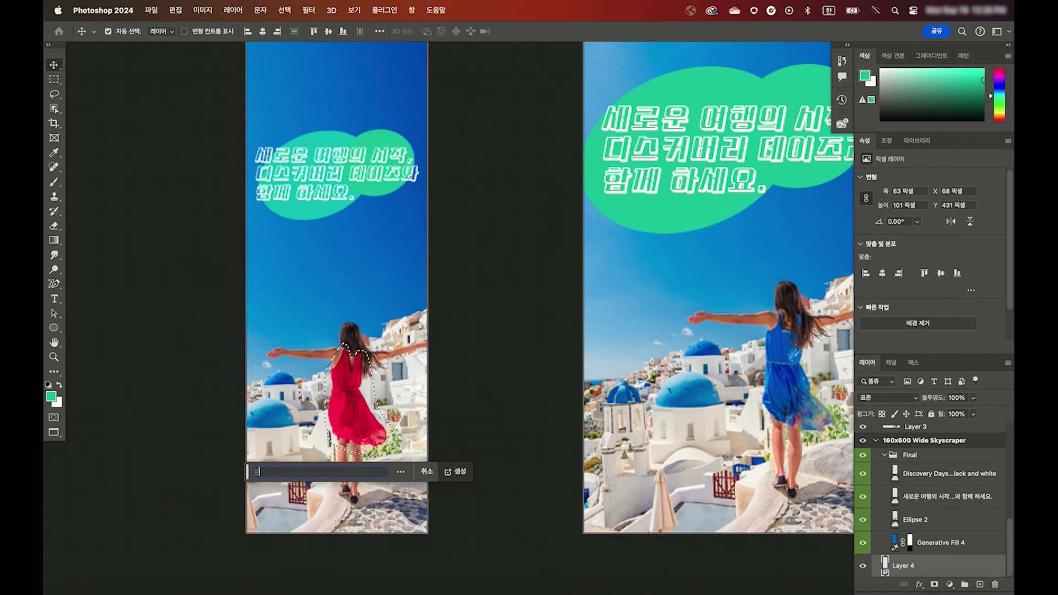
pyautogui.write('파란 원피스')
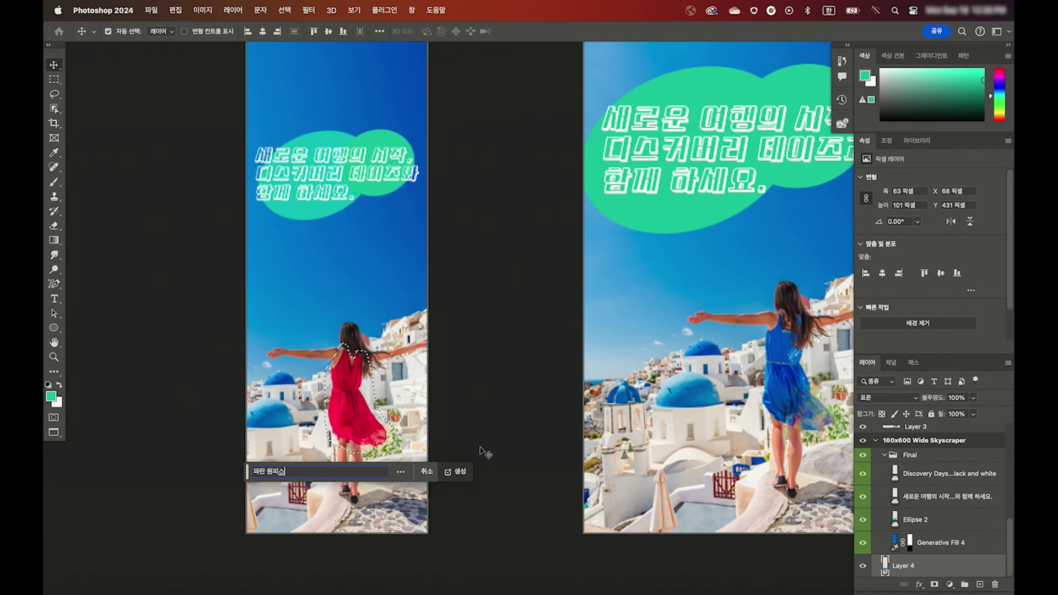
pyautogui.click(462, 475)
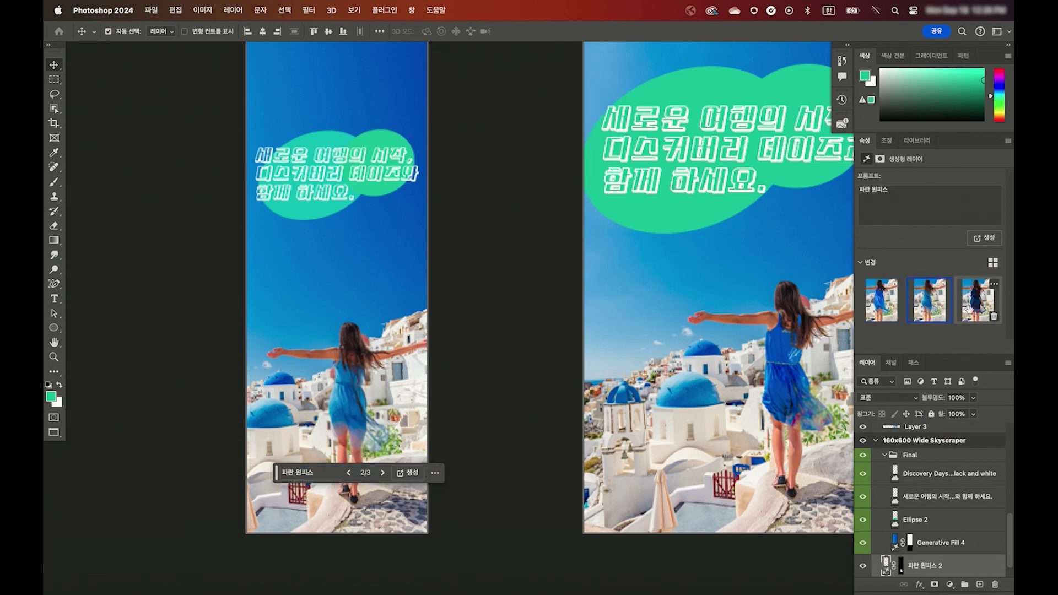
pyautogui.click(966, 309)
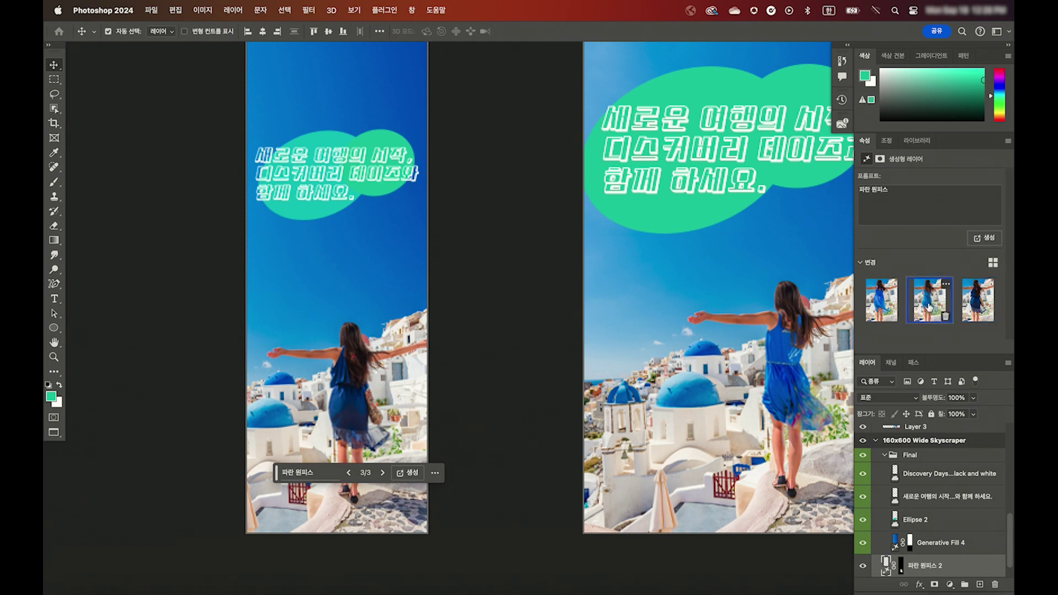
pyautogui.click(931, 306)
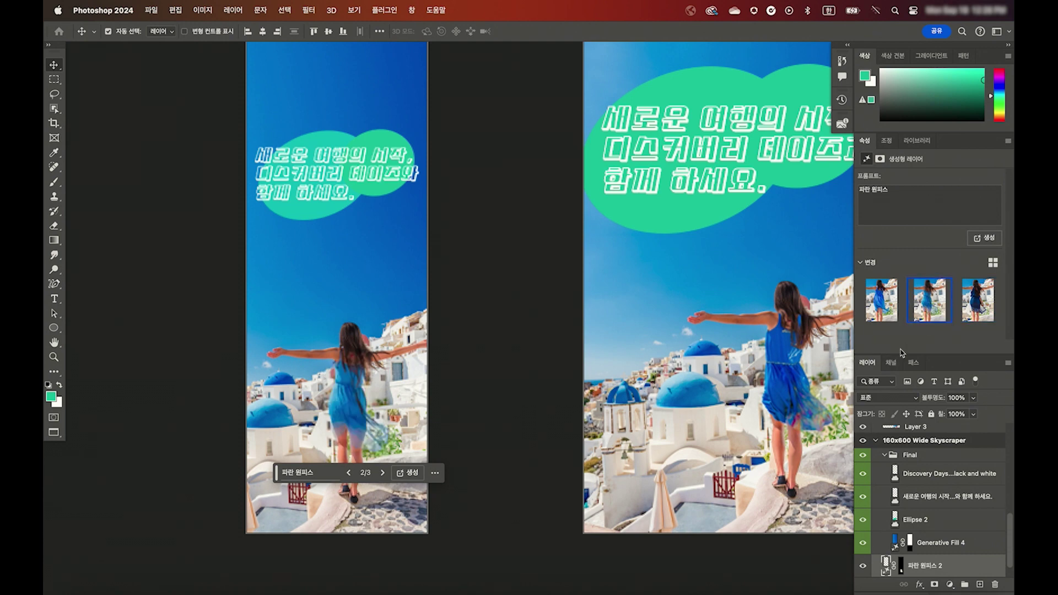
pyautogui.scroll(2, 554, 394)
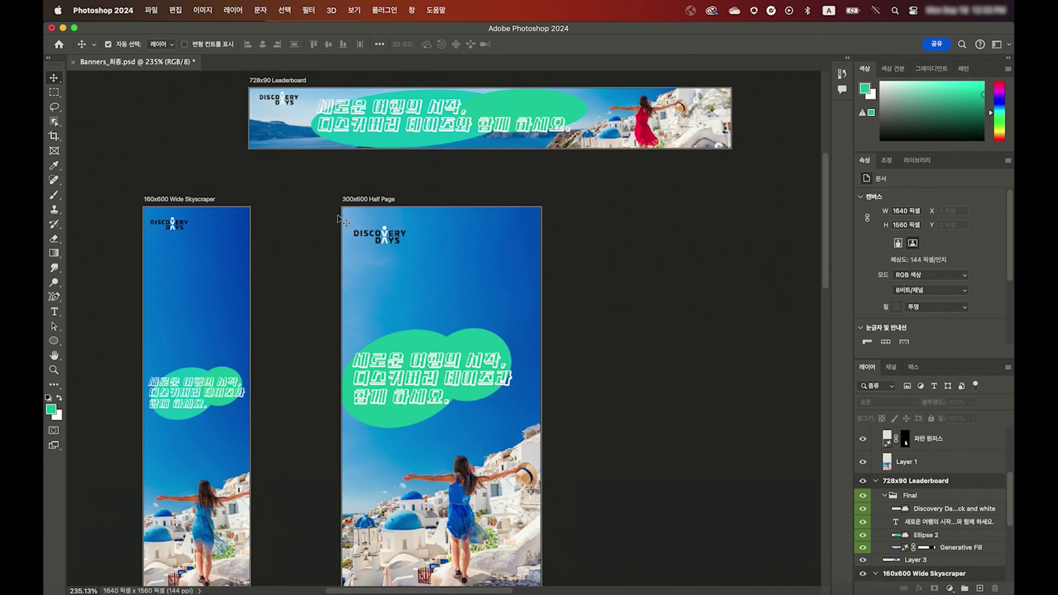
# Step: Switch to the Artboard tool, then glance at the File menu without choosing anything
pyautogui.hscroll(5, 338, 218)
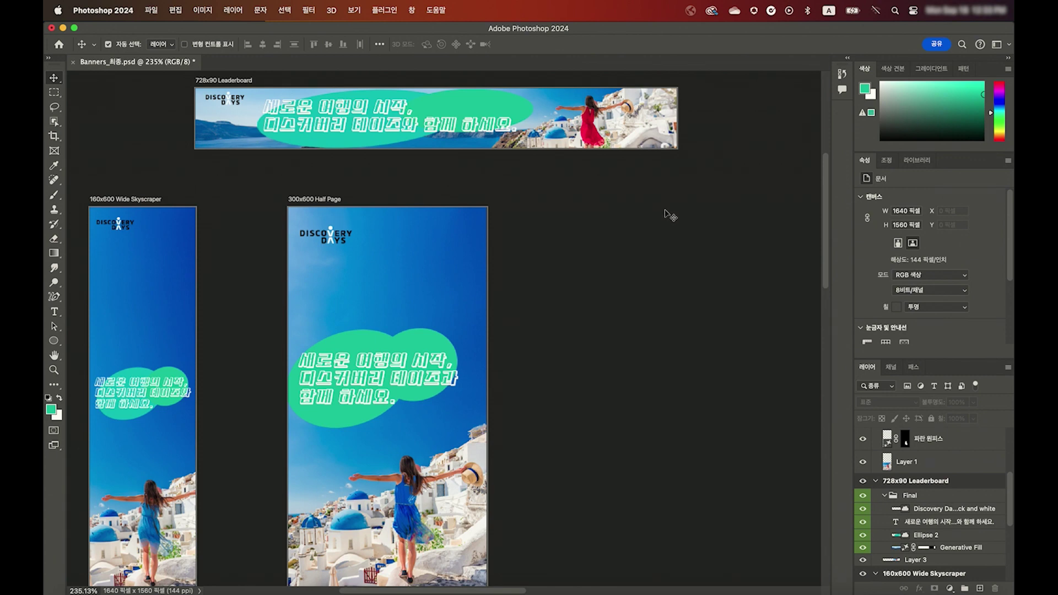
pyautogui.hscroll(9, 665, 212)
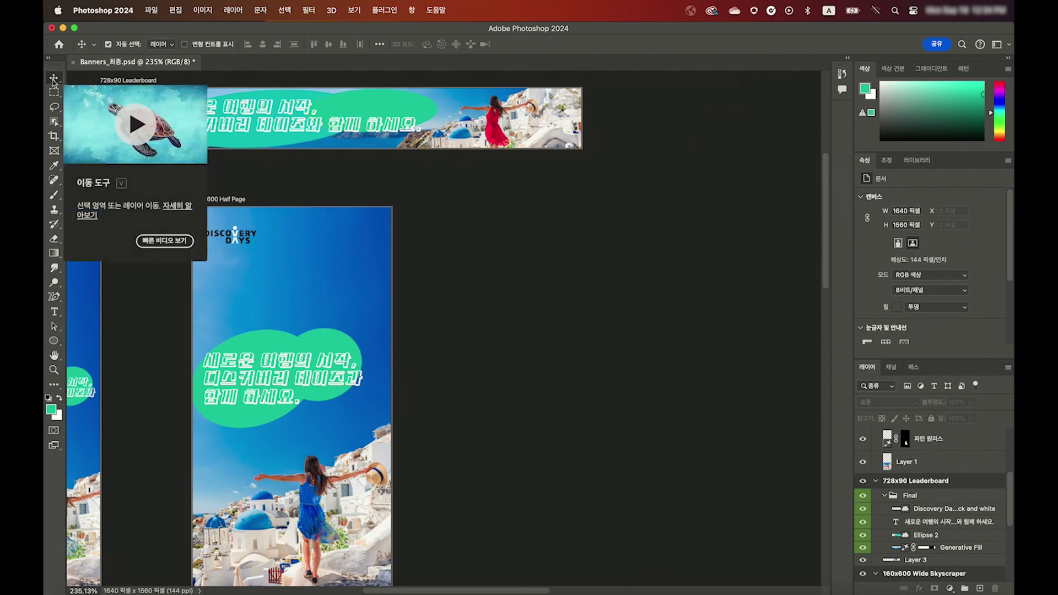
pyautogui.rightClick(54, 81)
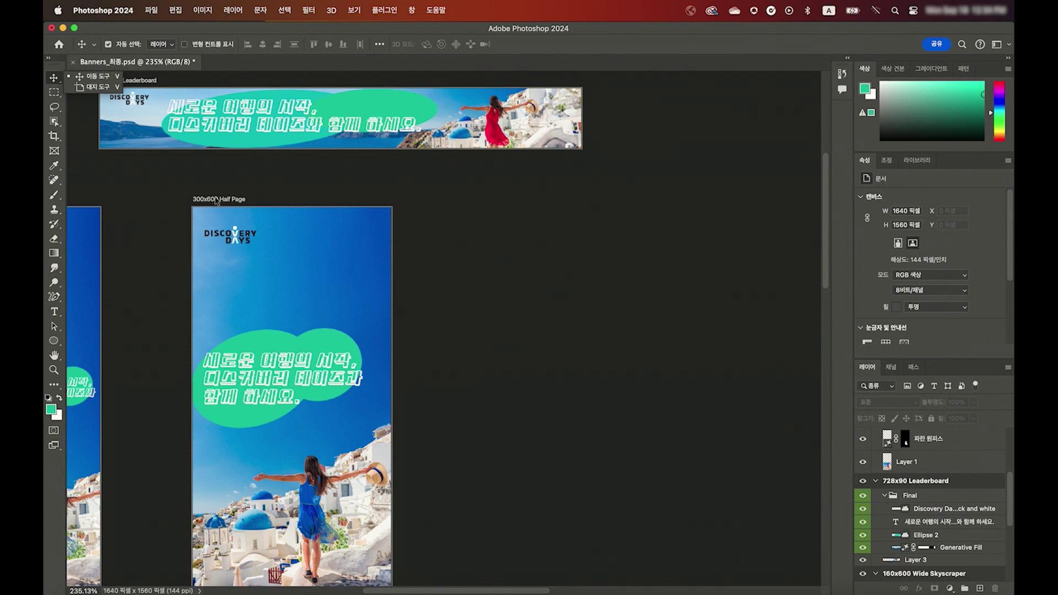
pyautogui.click(99, 87)
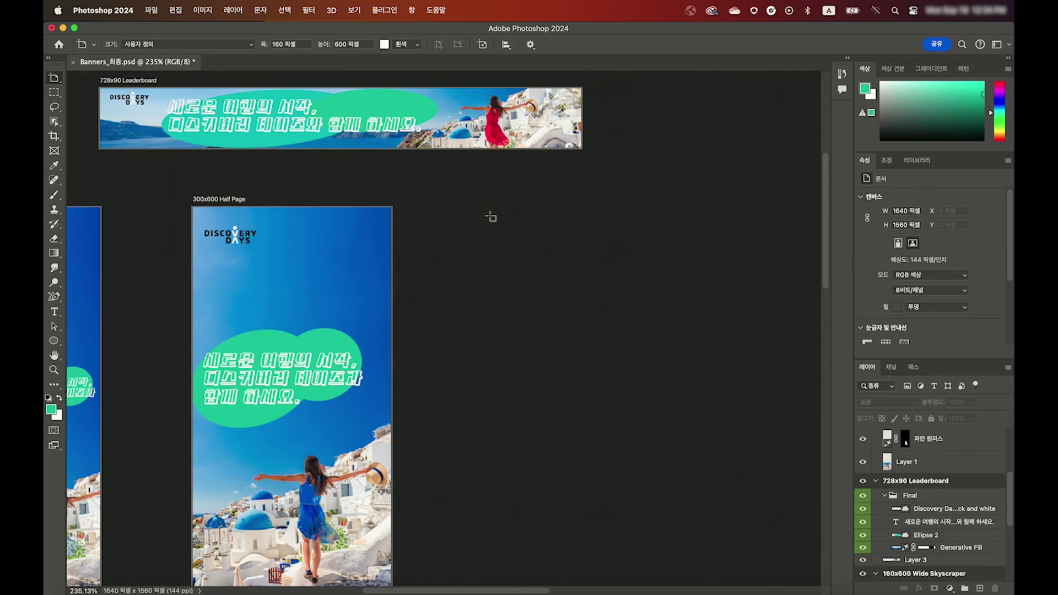
pyautogui.scroll(-1, 620, 249)
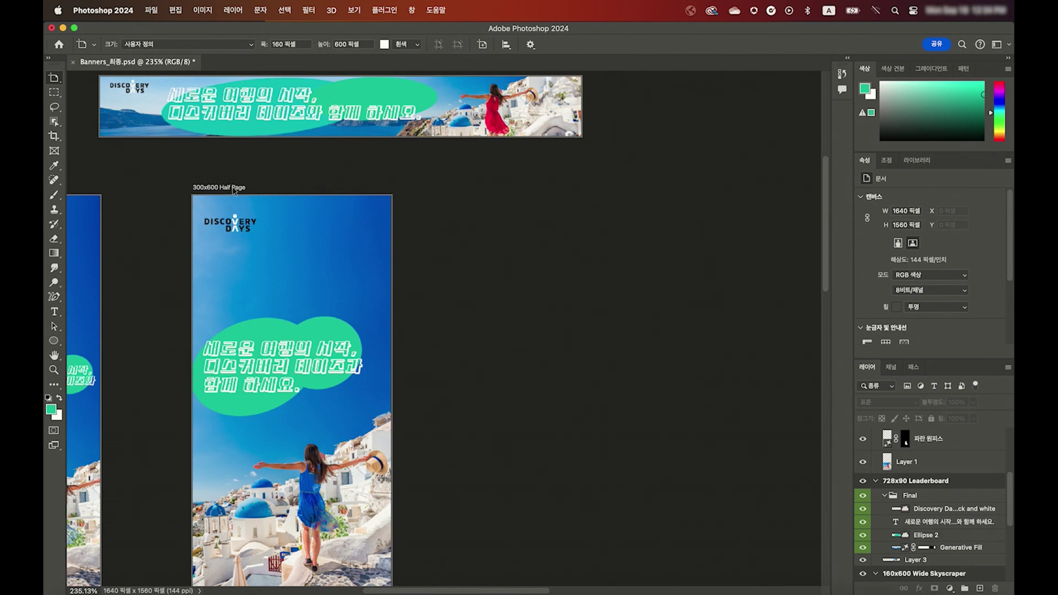
pyautogui.click(151, 14)
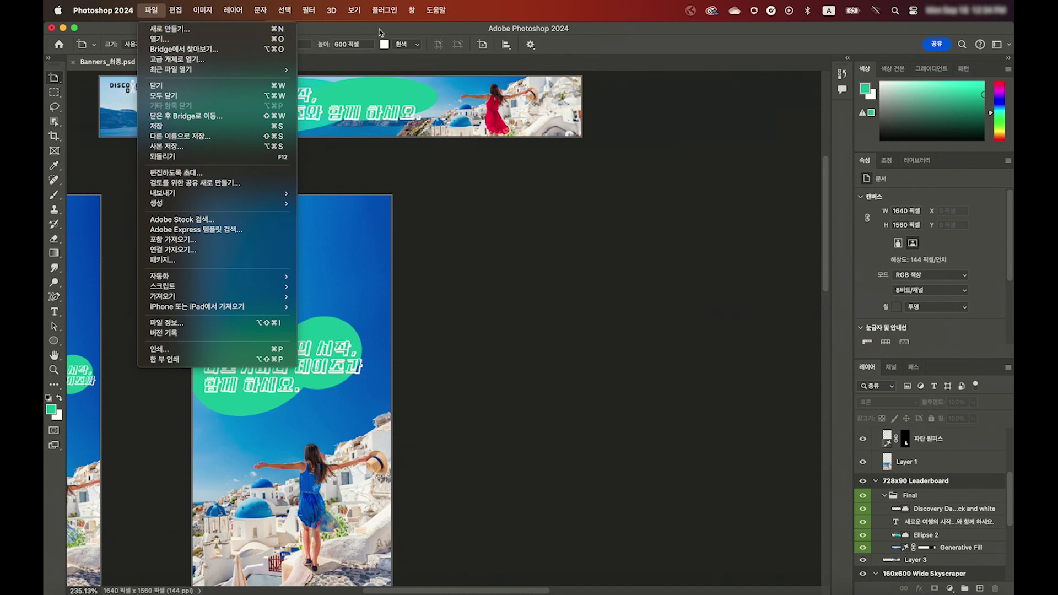
pyautogui.press('Escape')
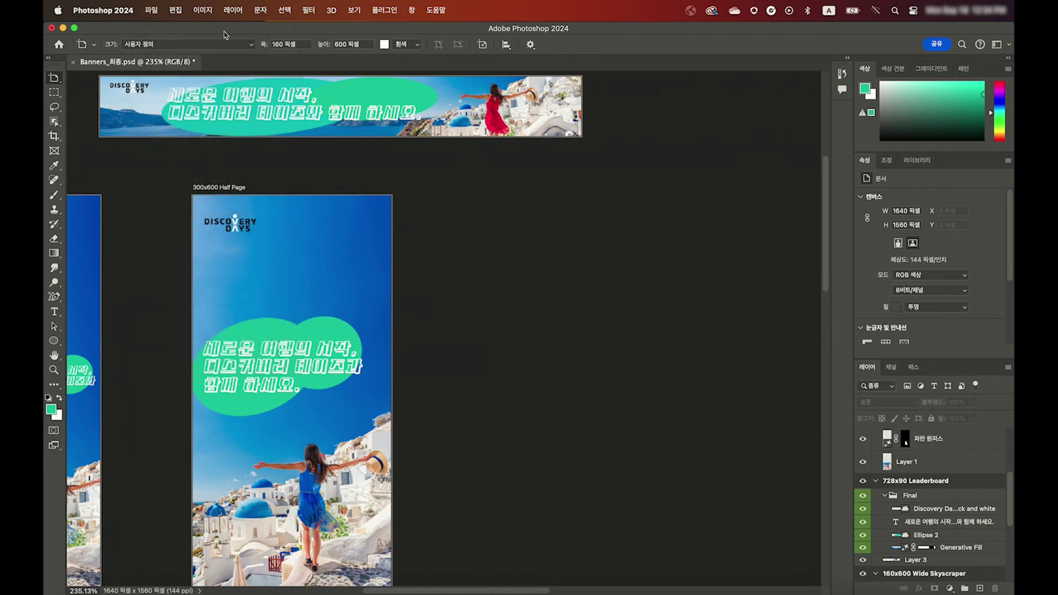
# Step: Set artboard size to 1024 × 1024 px and place the new 대지 1 artboard beside the banners
pyautogui.click(304, 43)
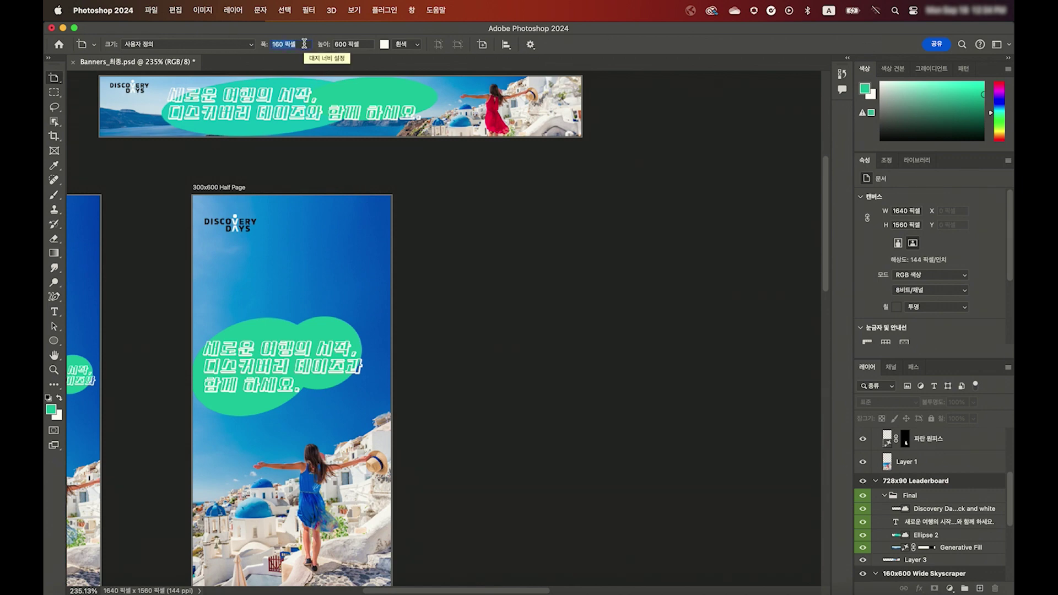
pyautogui.write('1024')
pyautogui.press('Tab')
pyautogui.write('102')
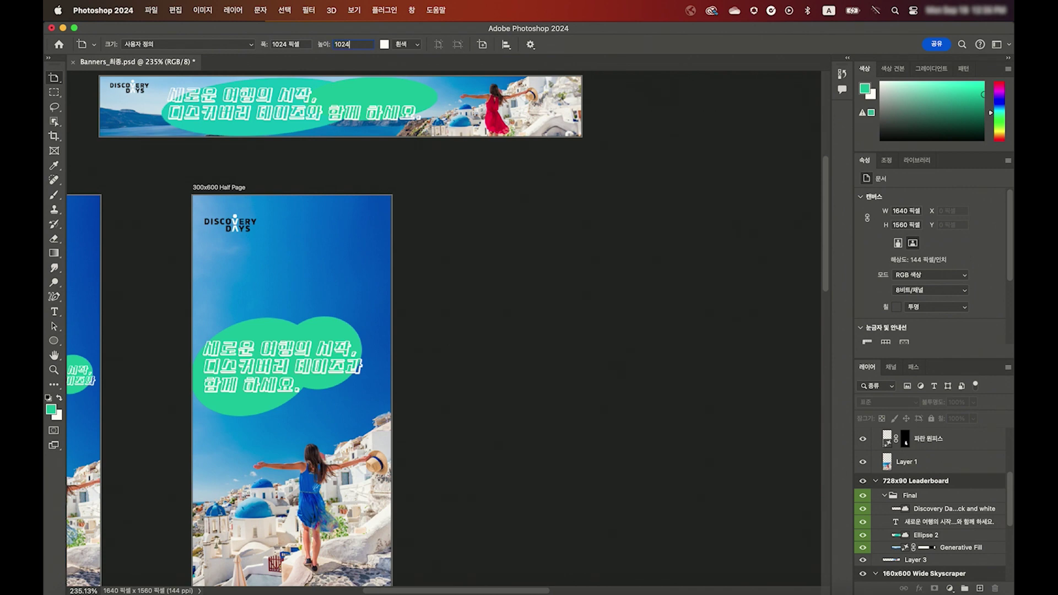
pyautogui.press('Return')
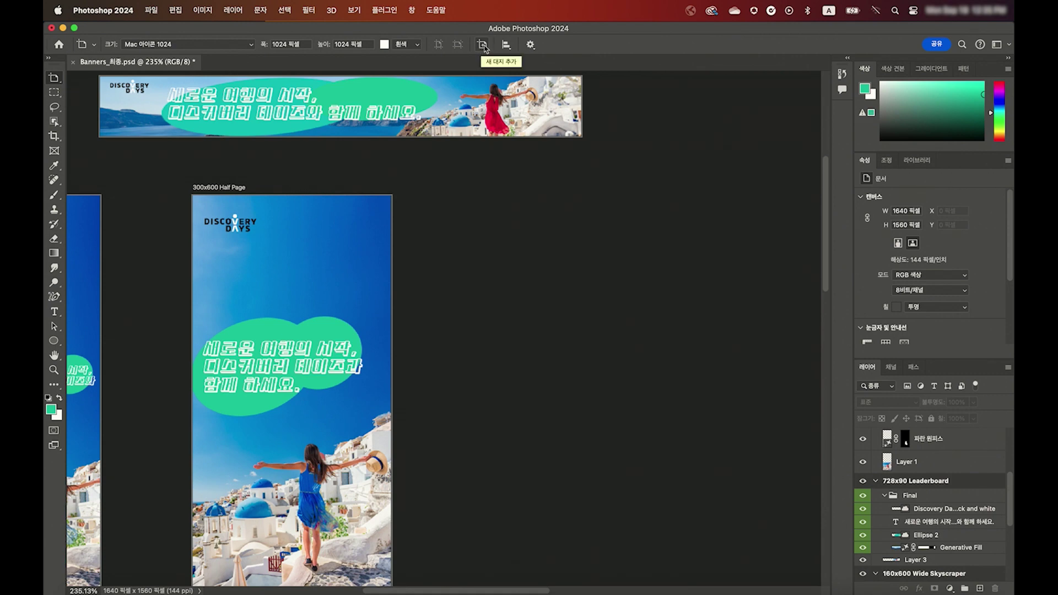
pyautogui.click(483, 47)
pyautogui.hscroll(5, 518, 212)
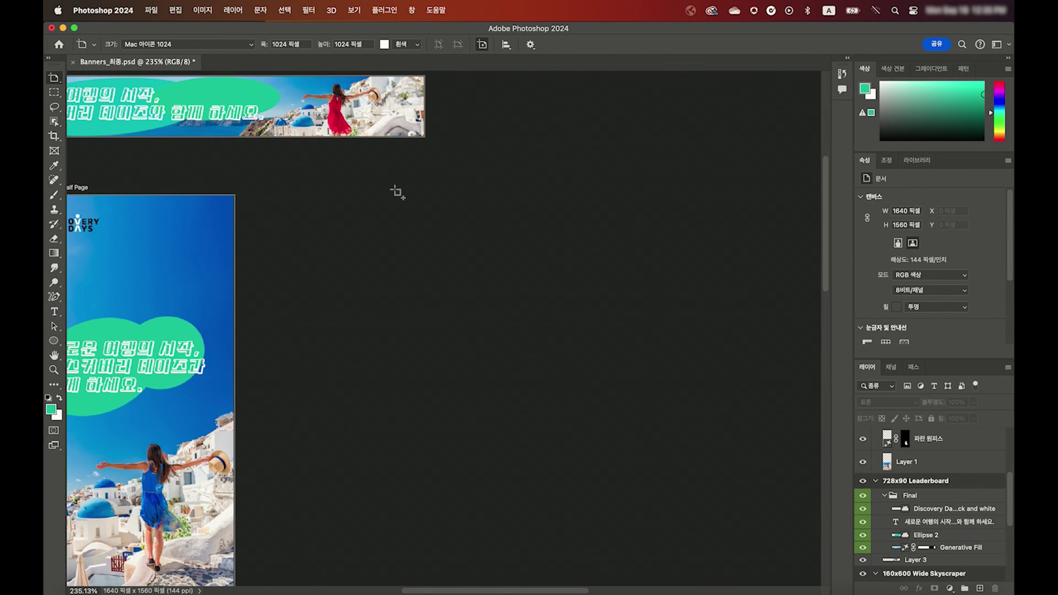
pyautogui.hscroll(2, 397, 192)
pyautogui.hscroll(1, 397, 192)
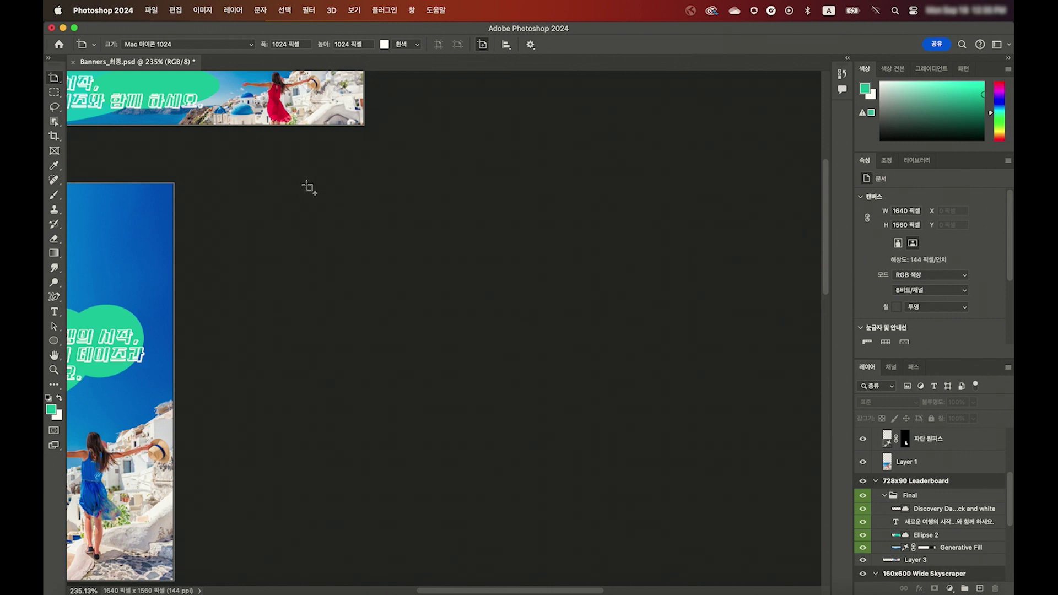
pyautogui.click(307, 185)
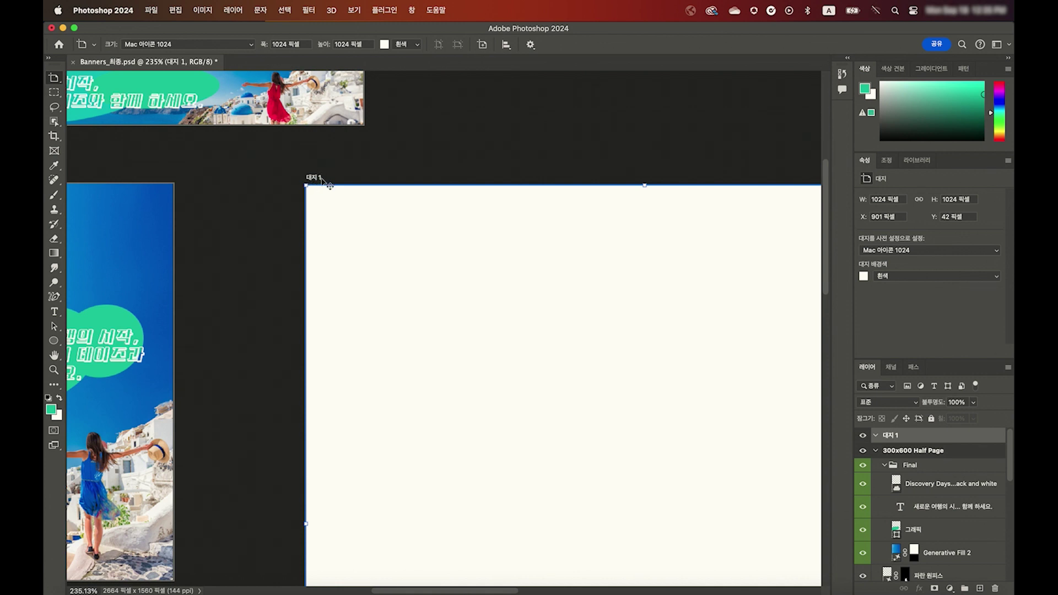
# Step: Rename the 대지 1 artboard layer to 1024 insta
pyautogui.hscroll(5, 324, 185)
pyautogui.scroll(-2, 324, 186)
pyautogui.hscroll(2, 317, 182)
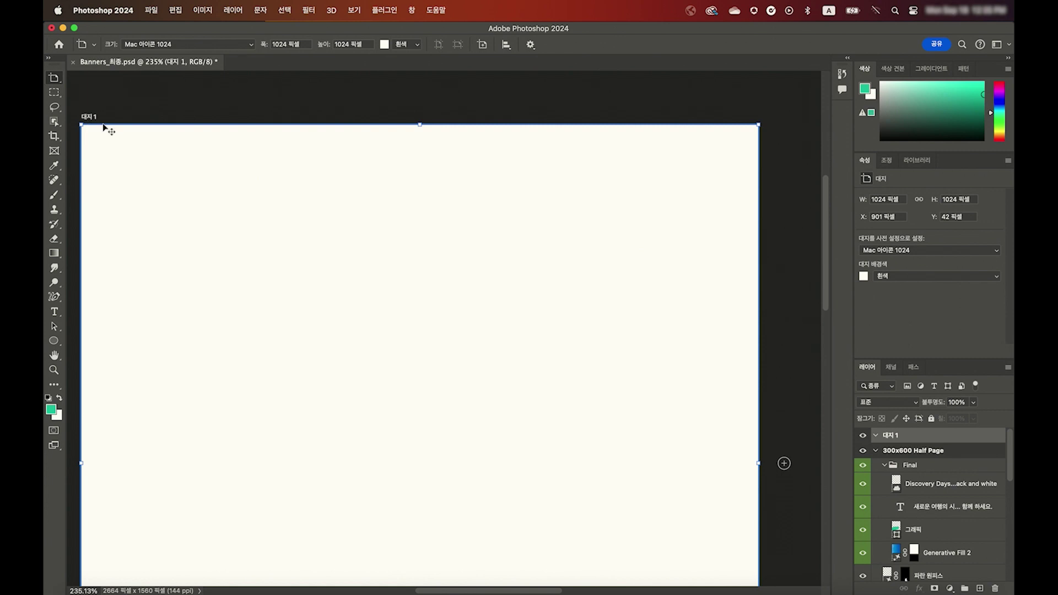
pyautogui.hscroll(-2, 103, 126)
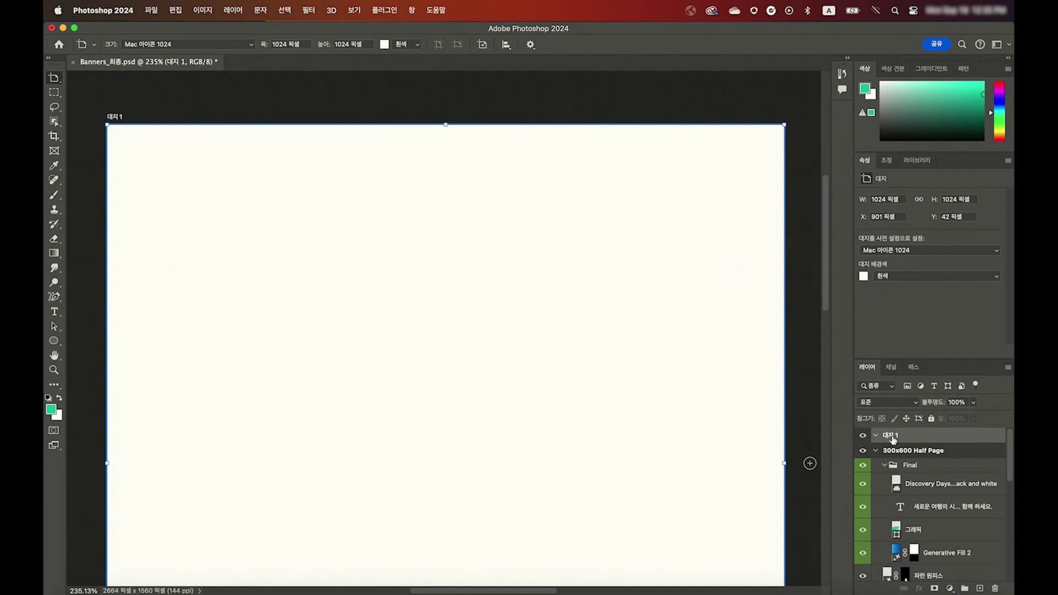
pyautogui.doubleClick(892, 436)
pyautogui.write('1024')
pyautogui.write(' insta')
pyautogui.press('Return')
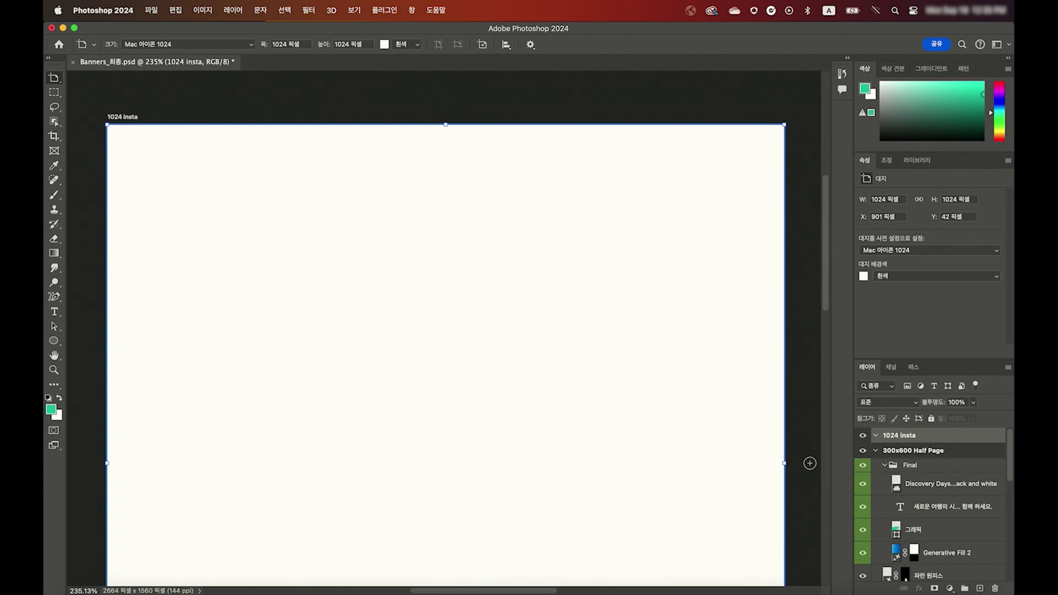
# Step: Zoom out and pan across all the artboards, including 1024 insta
pyautogui.press('super+minus')
pyautogui.scroll(-1, 926, 448)
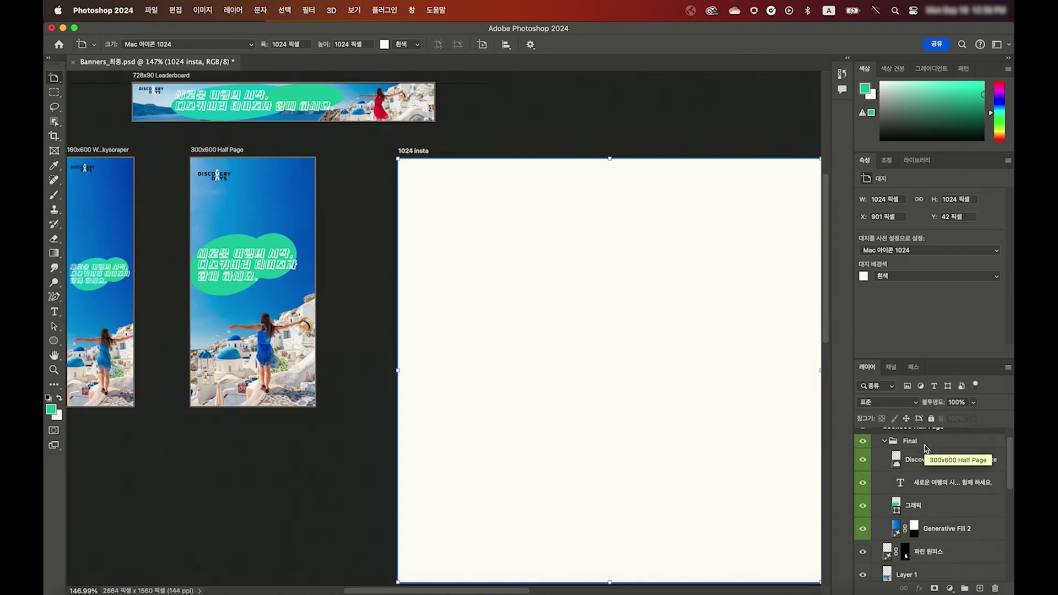
pyautogui.scroll(1, 915, 446)
pyautogui.hscroll(2, 634, 385)
pyautogui.hscroll(4, 634, 384)
pyautogui.scroll(2, 634, 384)
pyautogui.scroll(2, 634, 385)
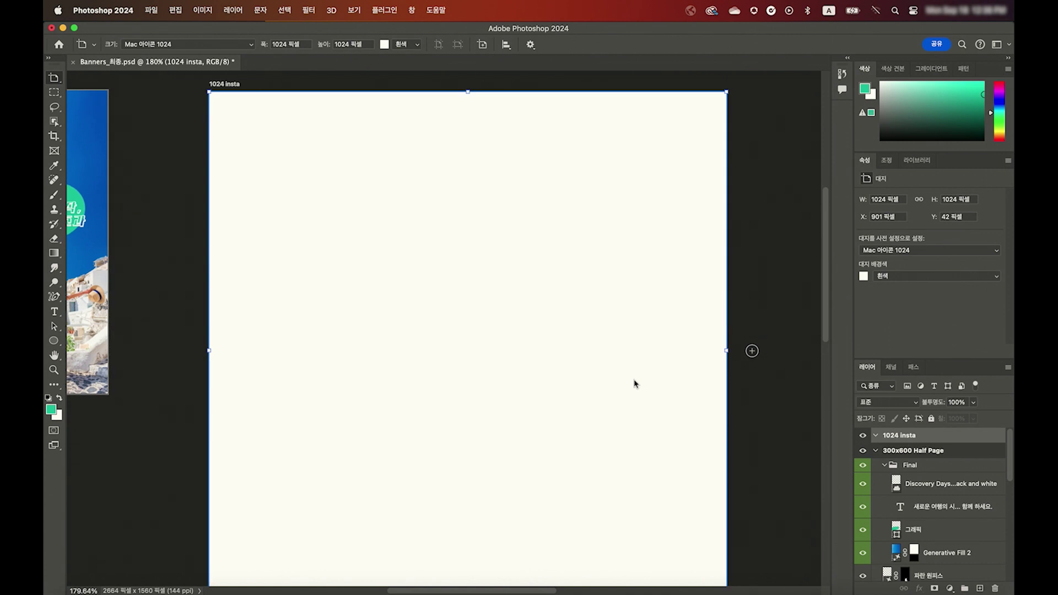
pyautogui.scroll(1, 634, 385)
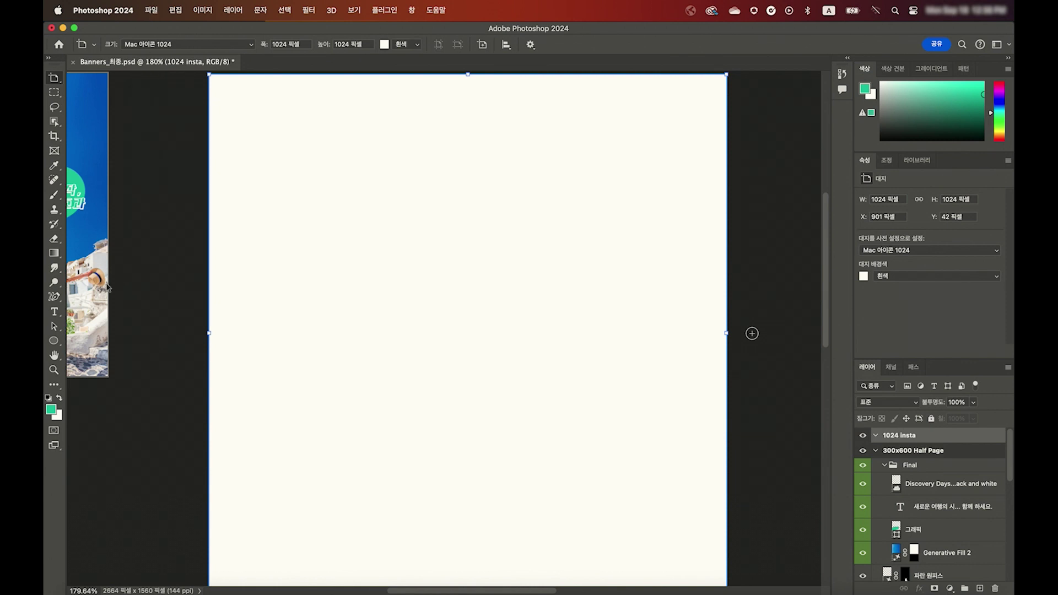
# Step: Open model.jpg via File > Open, fit it to the window, and flip between document tabs
pyautogui.click(151, 10)
pyautogui.click(164, 39)
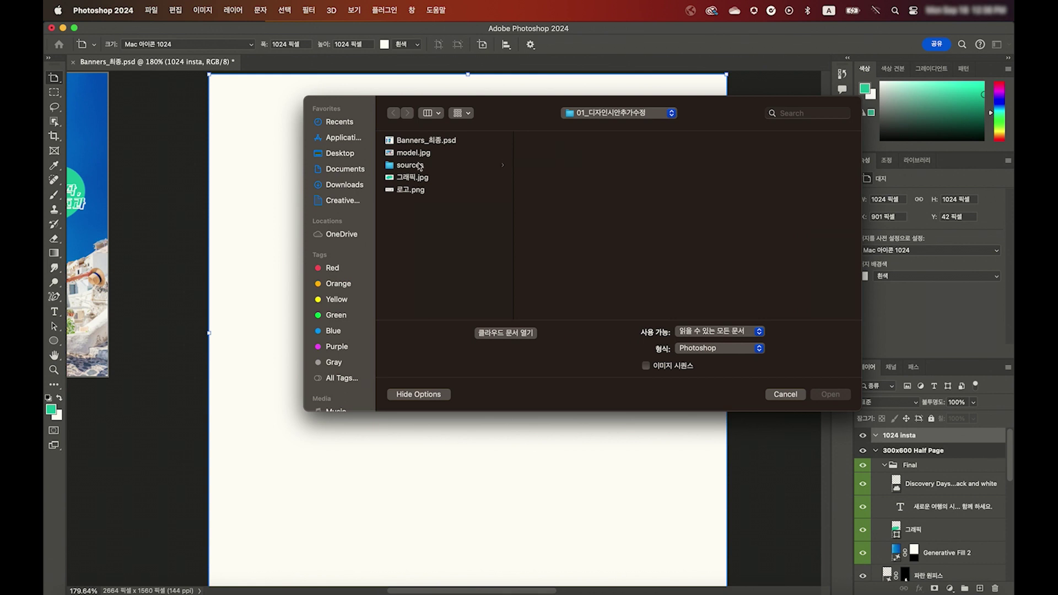
pyautogui.click(415, 156)
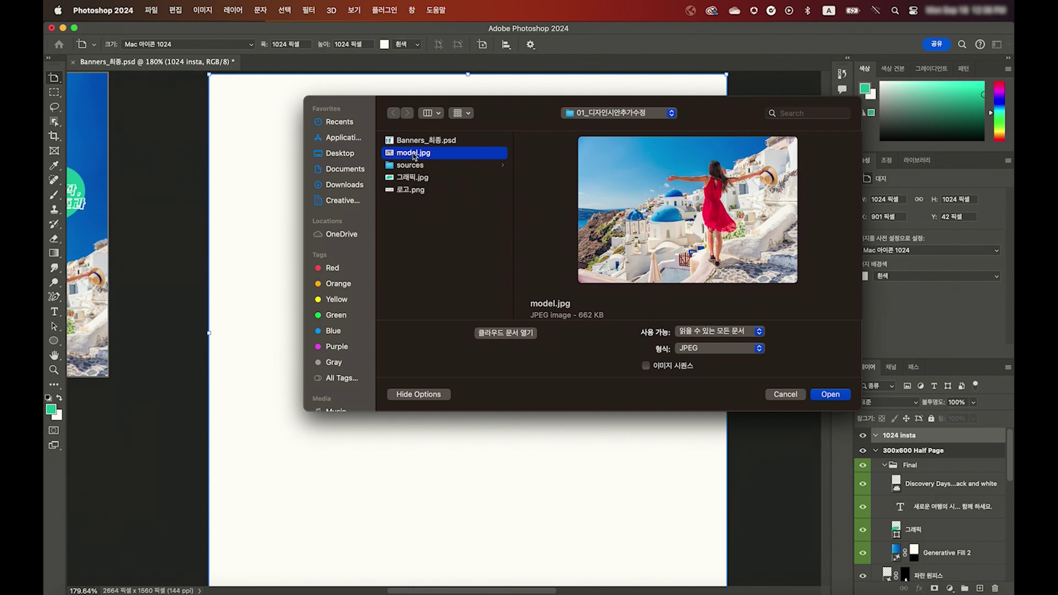
pyautogui.click(831, 395)
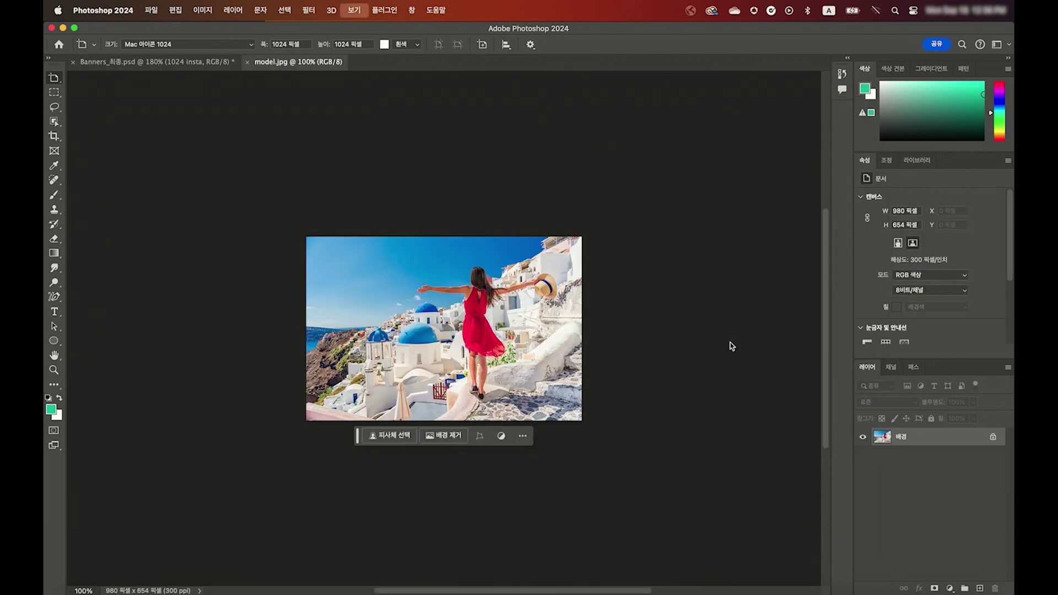
pyautogui.press('super+0')
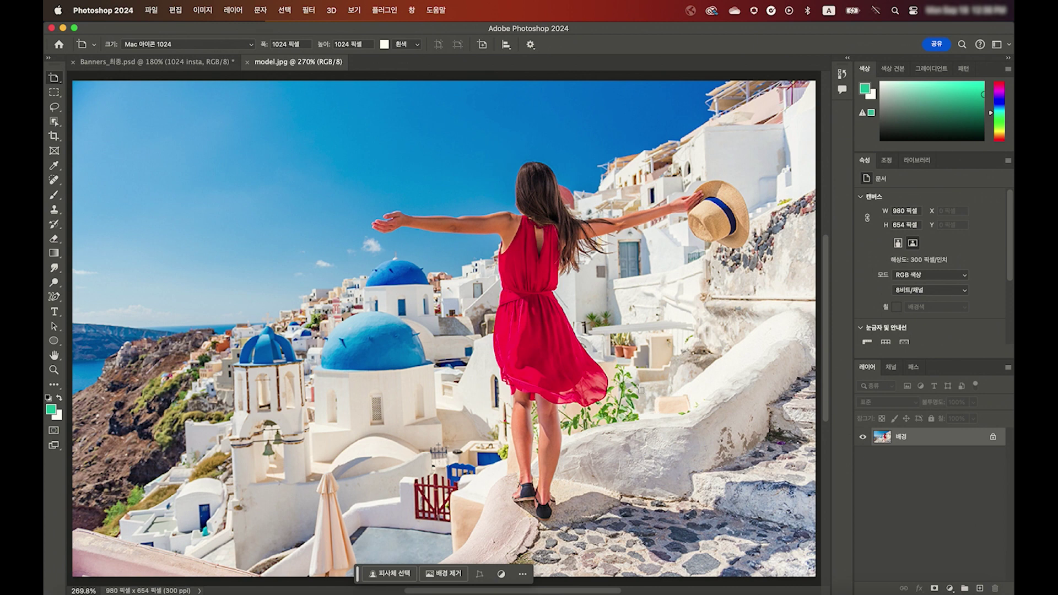
pyautogui.click(182, 62)
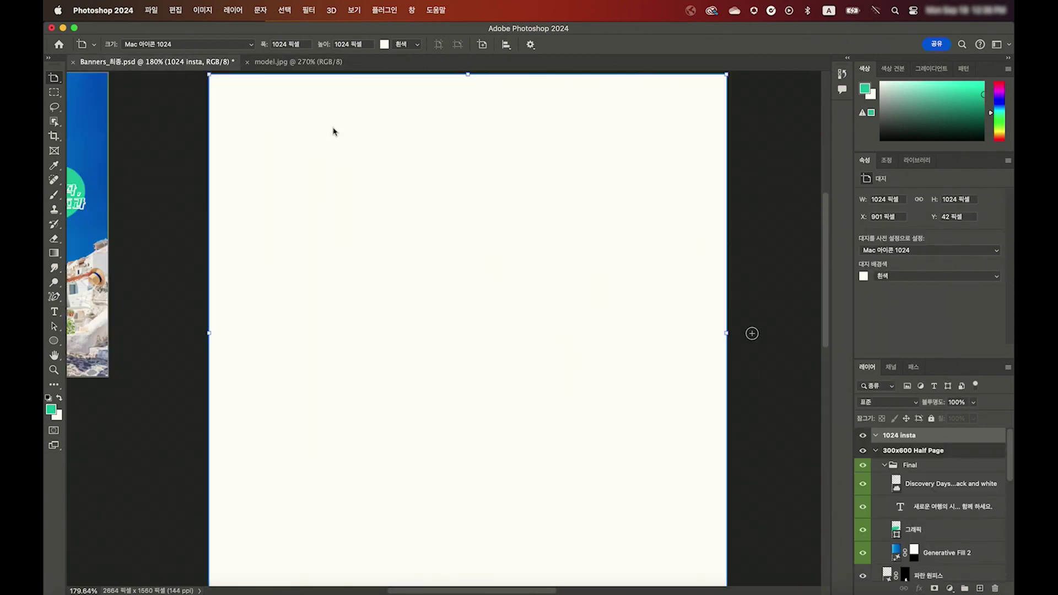
pyautogui.click(292, 62)
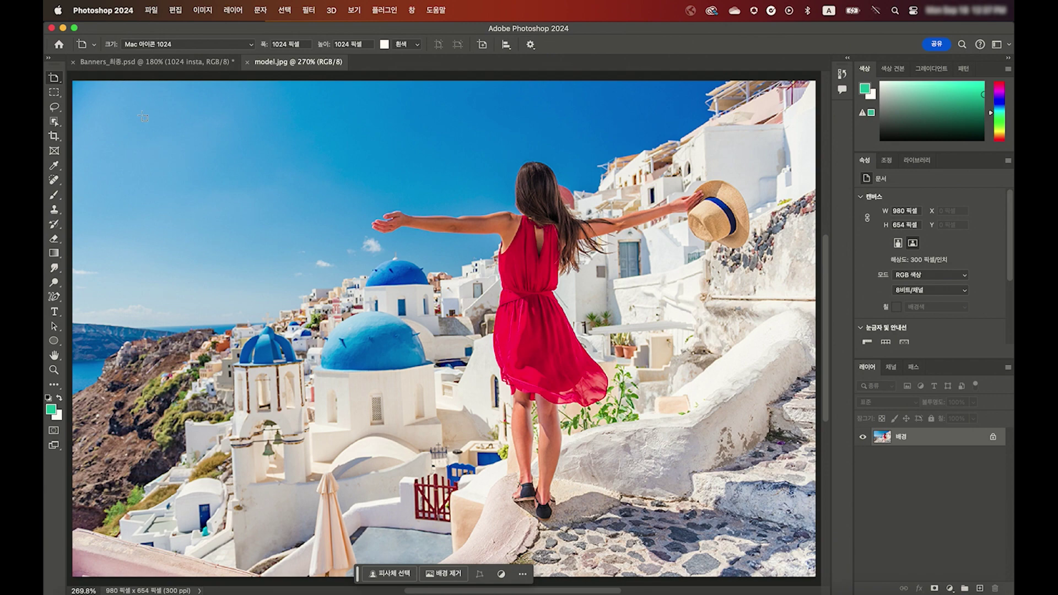
# Step: Return from the banner file to model.jpg and pick the Rectangular Marquee tool
pyautogui.click(160, 62)
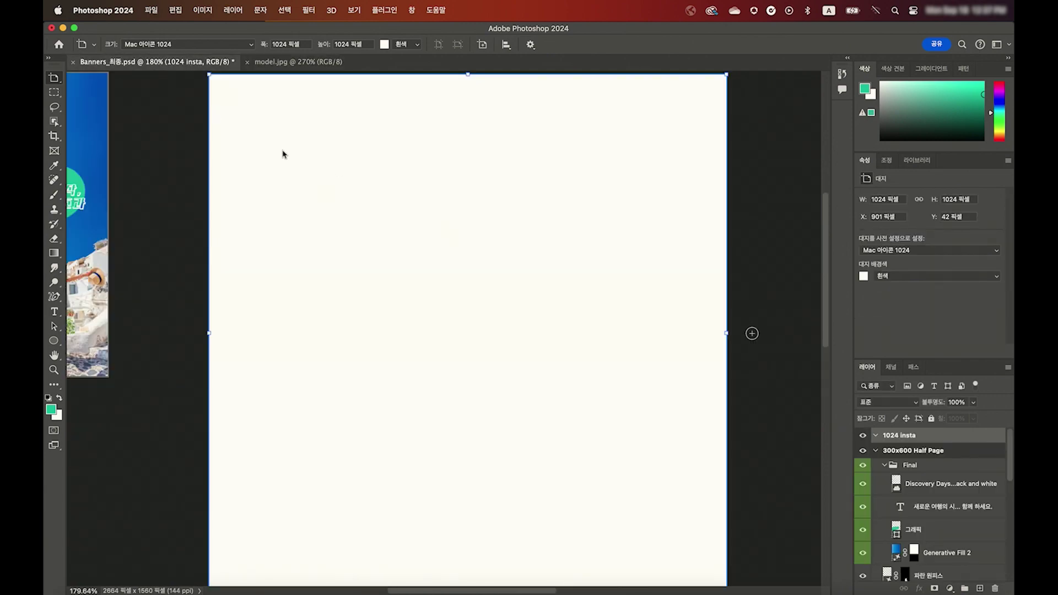
pyautogui.scroll(1, 281, 150)
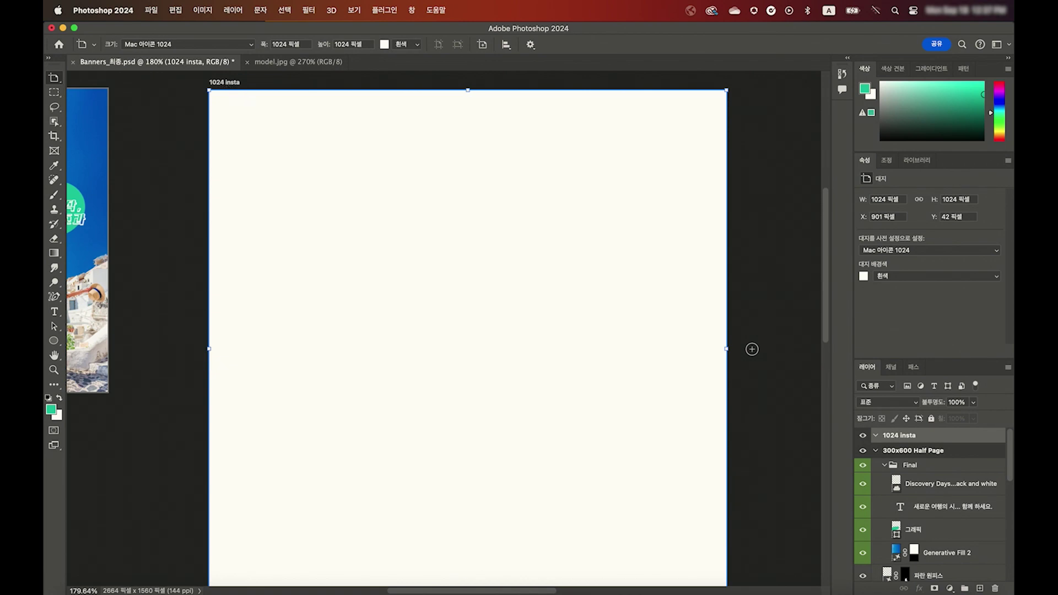
pyautogui.click(292, 62)
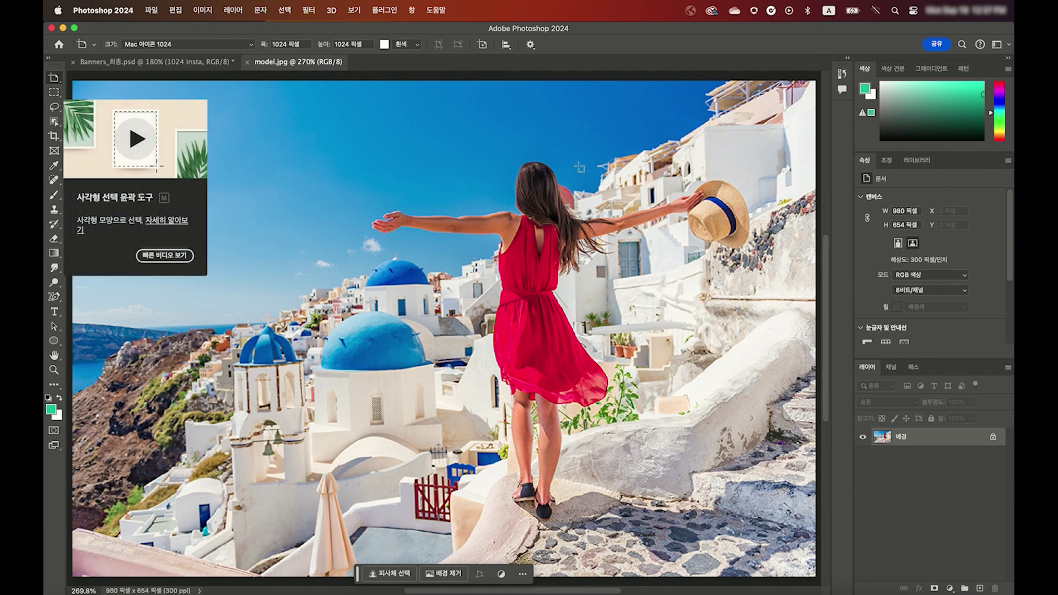
pyautogui.click(53, 93)
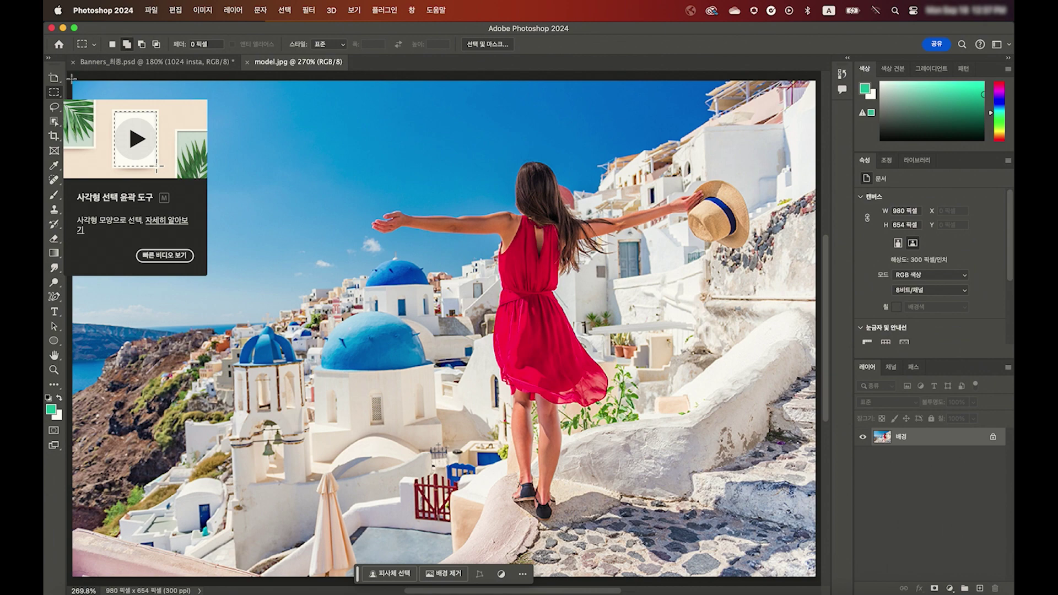
# Step: Marquee-select the entire Santorini photo in model.jpg
pyautogui.moveTo(72, 79); pyautogui.dragTo(832, 559)
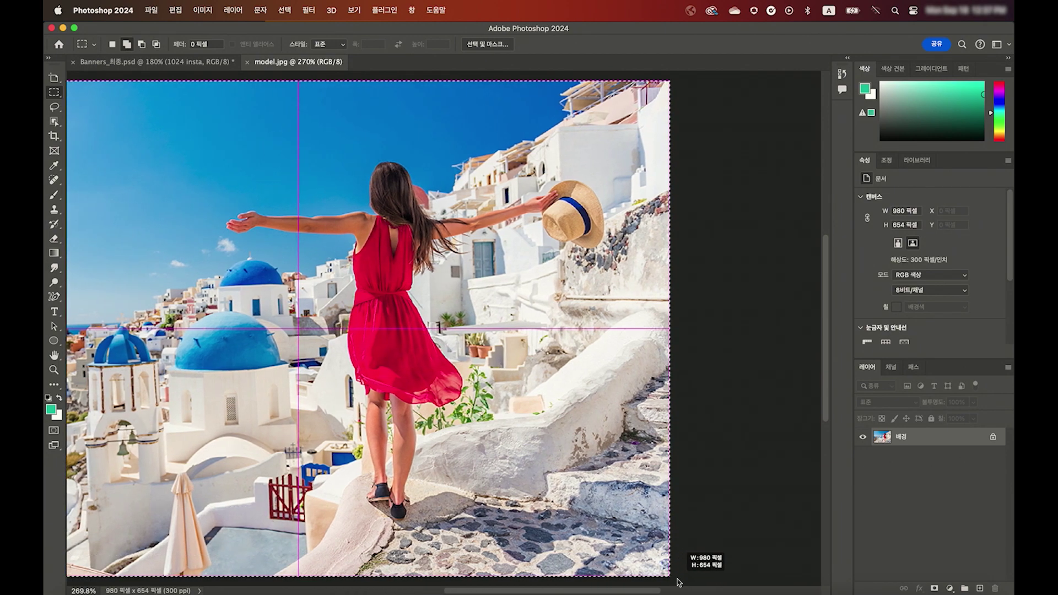
pyautogui.moveTo(832, 558); pyautogui.dragTo(674, 550)
pyautogui.hscroll(-2, 678, 526)
pyautogui.hscroll(-2, 678, 527)
pyautogui.hscroll(-2, 679, 521)
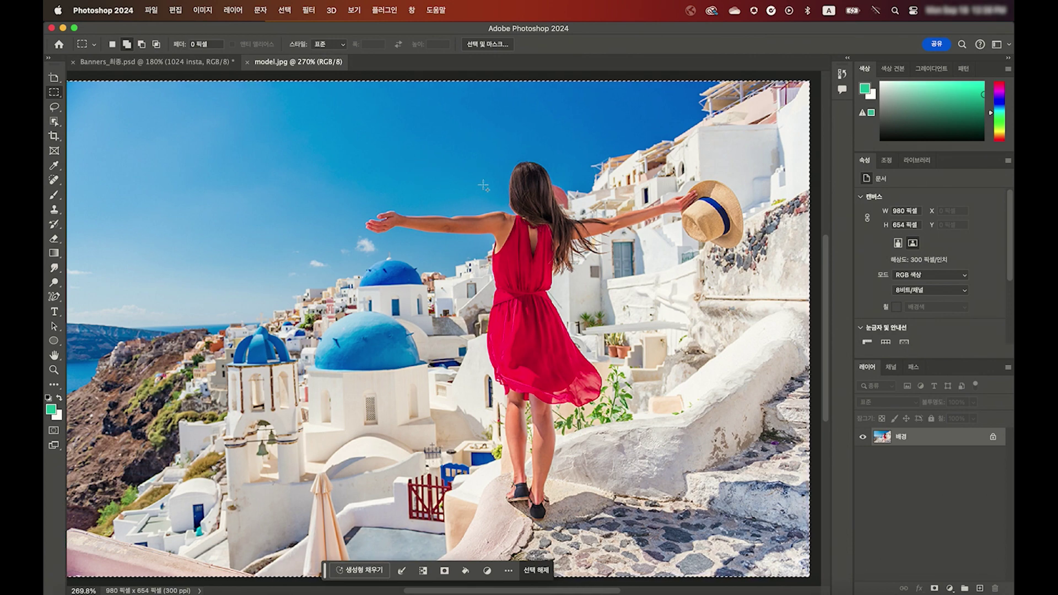
# Step: Copy the photo with Edit > Copy and paste it into Banners_최종.psd's 1024 insta artboard
pyautogui.click(177, 11)
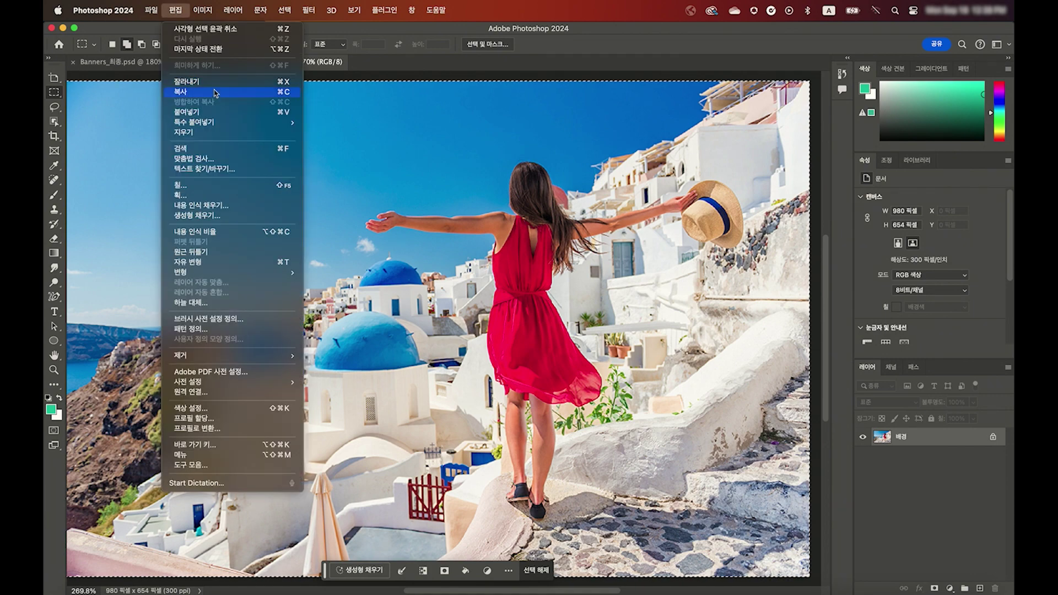
pyautogui.click(317, 66)
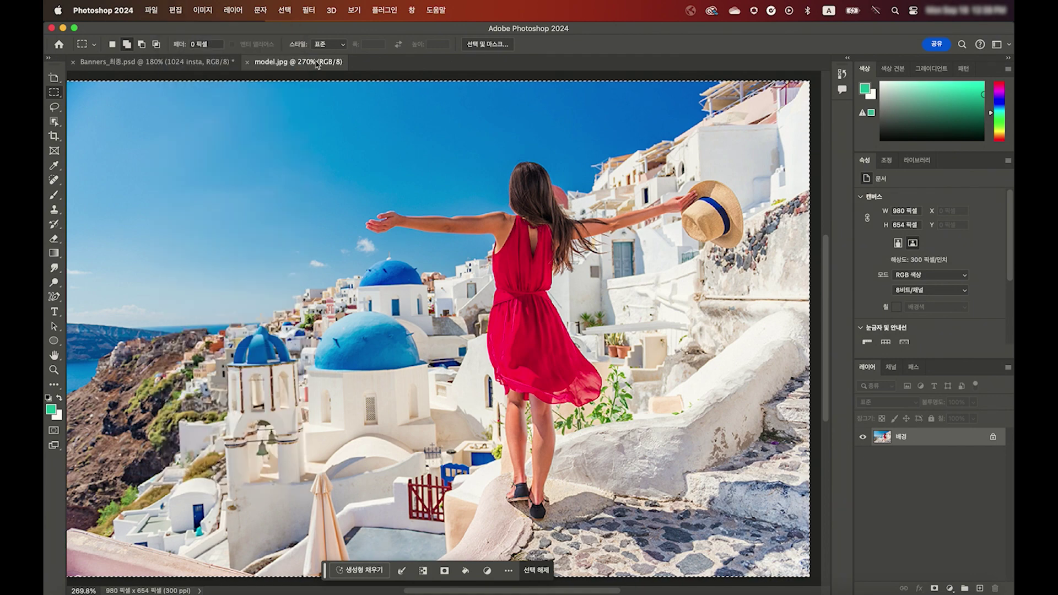
pyautogui.click(190, 64)
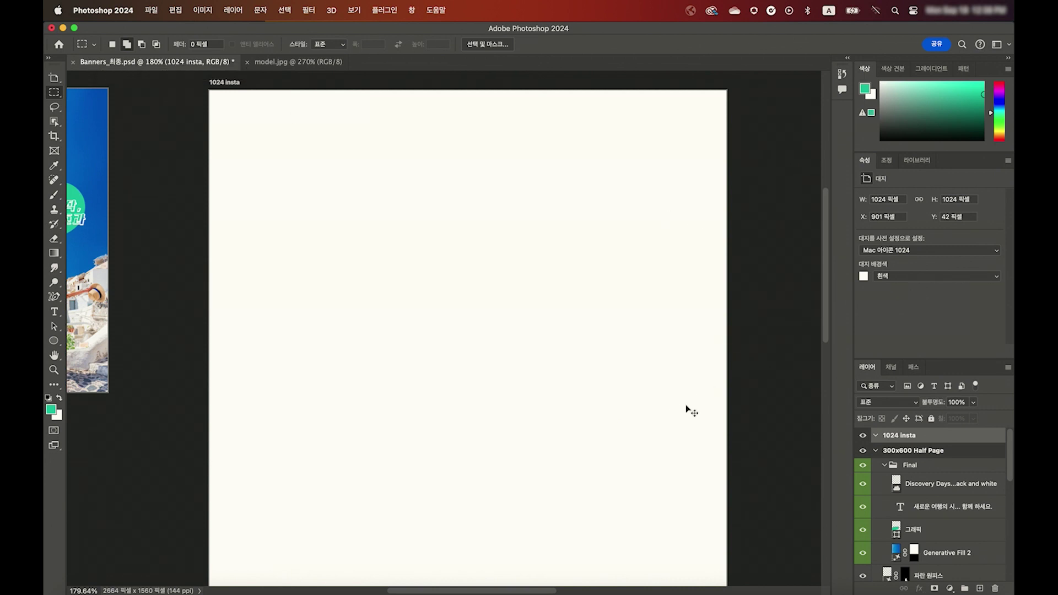
pyautogui.press('super+v')
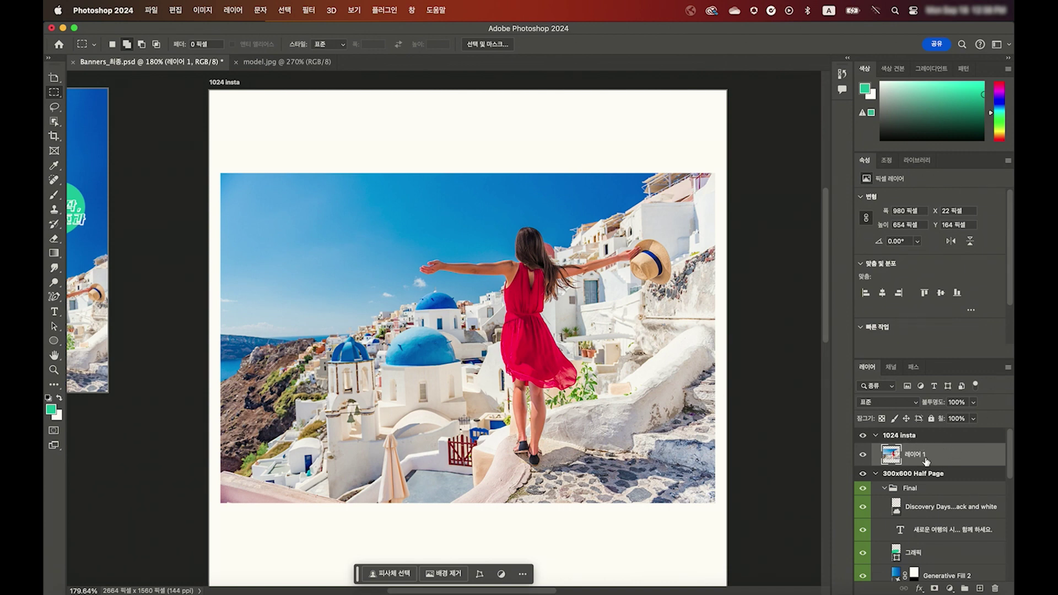
# Step: Toggle the pasted photo layer's visibility and scroll around to check it on the artboard
pyautogui.click(863, 457)
pyautogui.moveTo(961, 457)
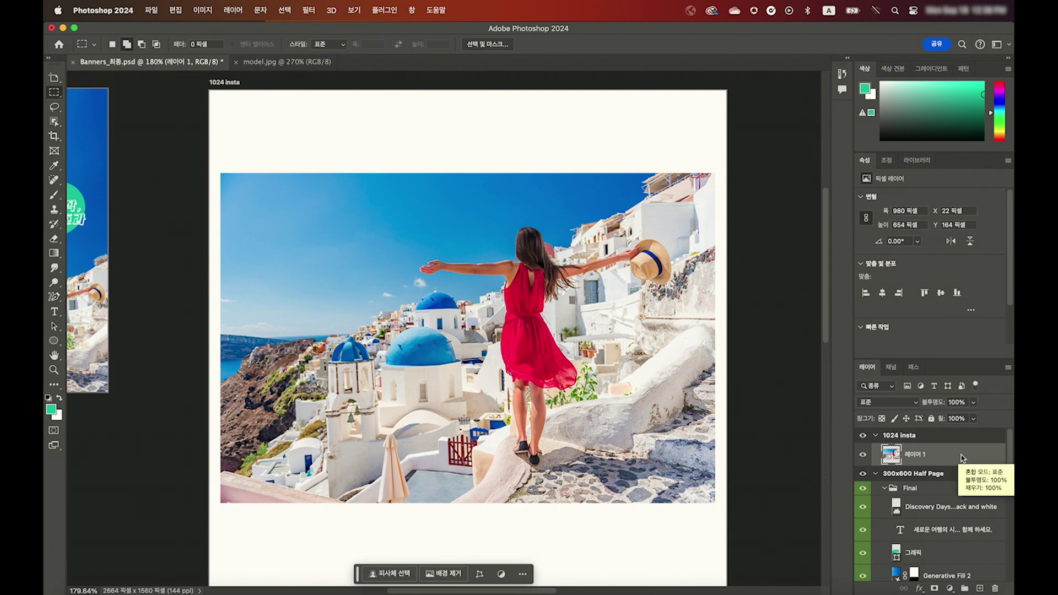
pyautogui.scroll(-2, 778, 451)
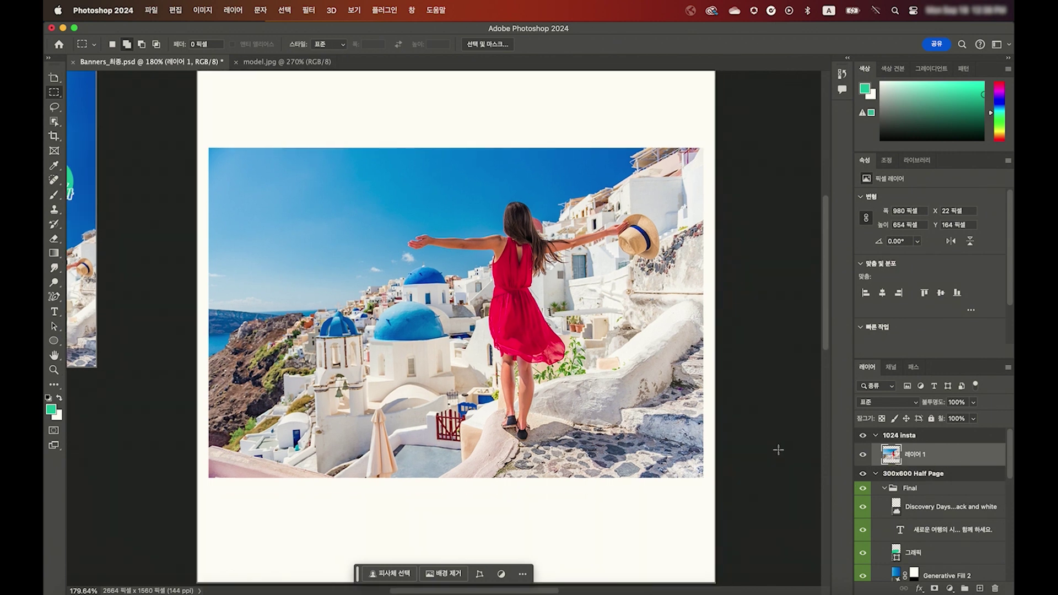
pyautogui.hscroll(2, 778, 451)
pyautogui.scroll(-1, 778, 450)
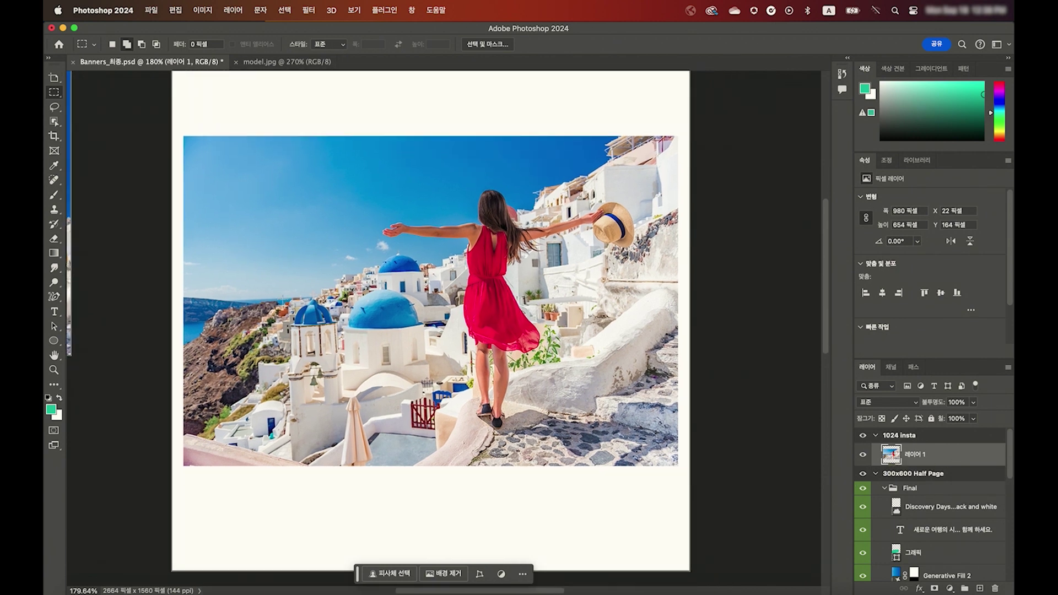
pyautogui.scroll(-2, 436, 301)
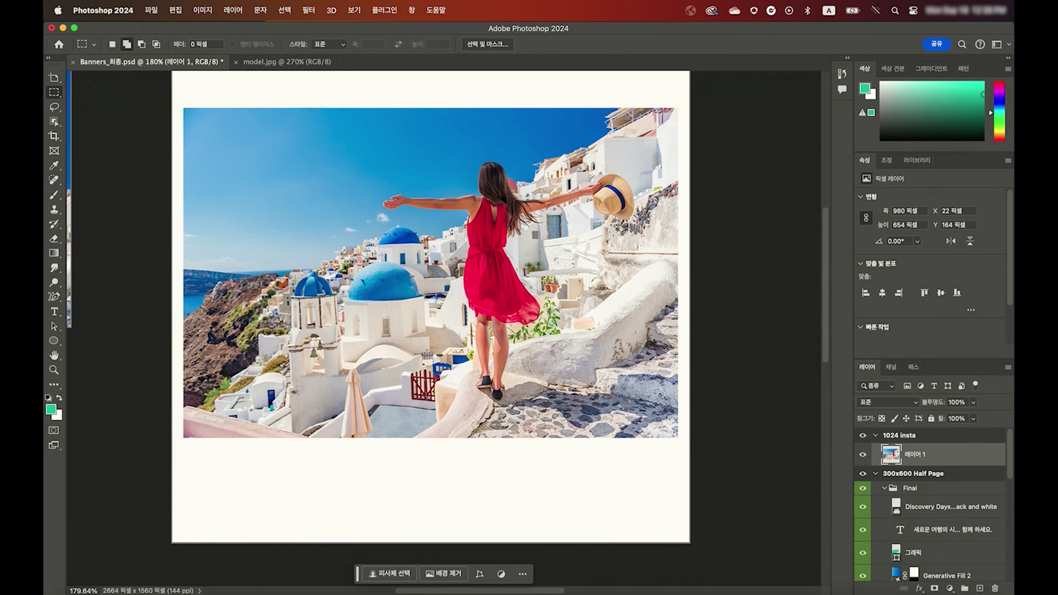
pyautogui.scroll(2, 431, 301)
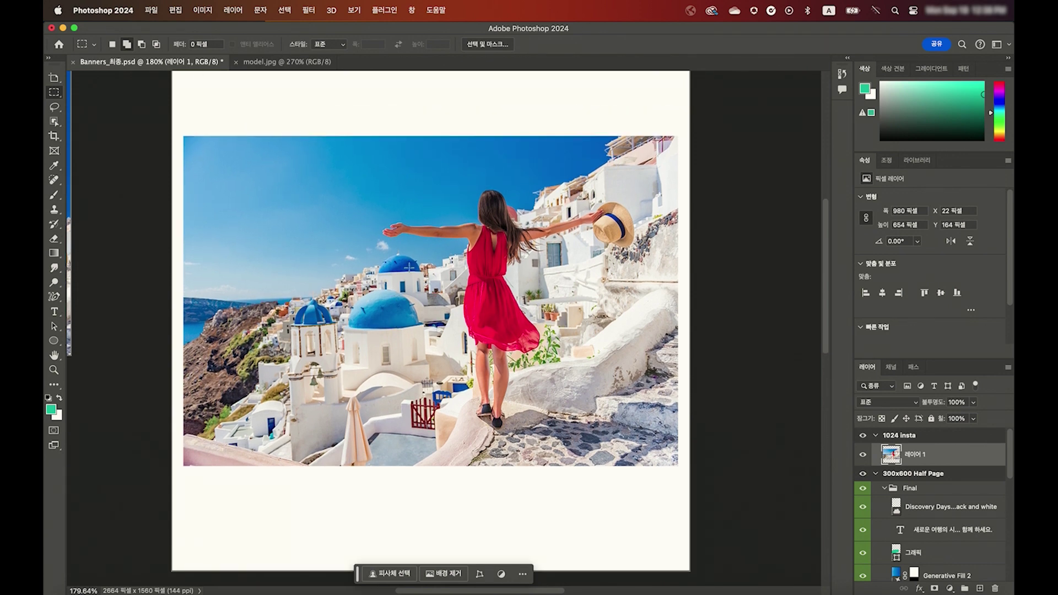
pyautogui.scroll(-1, 500, 240)
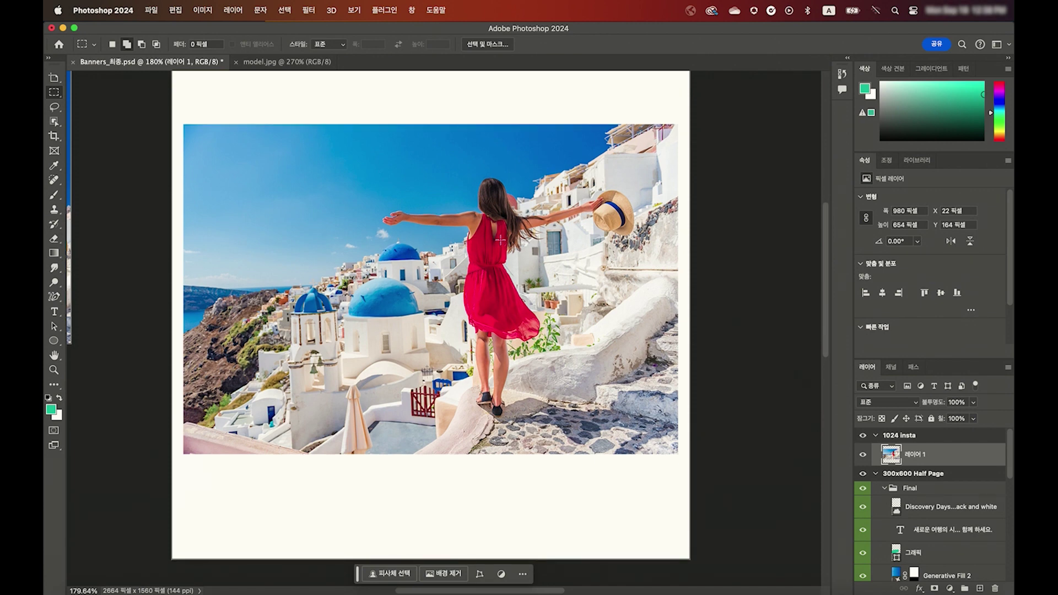
pyautogui.scroll(1, 493, 253)
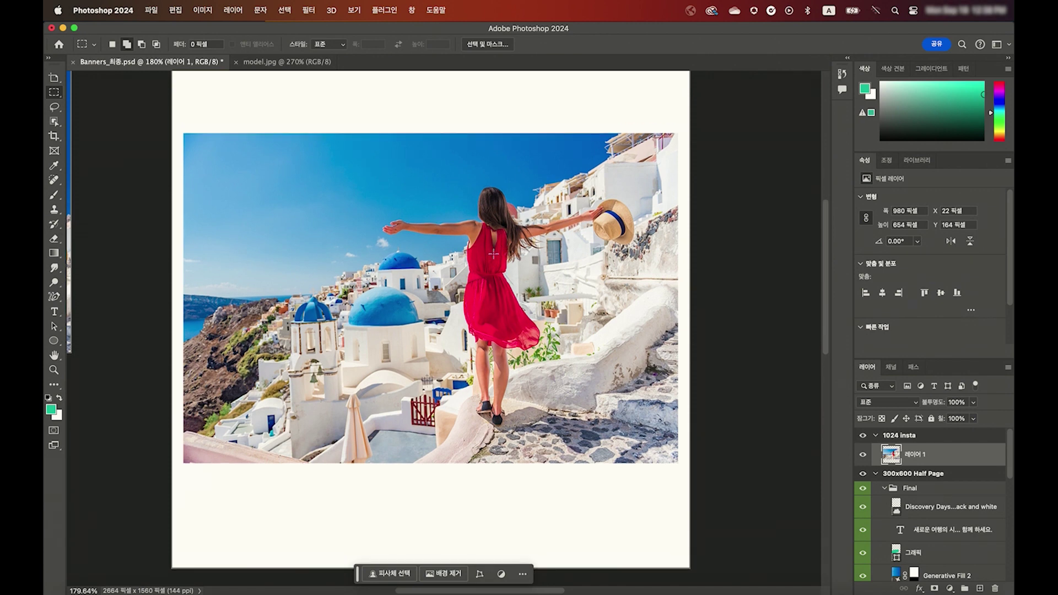
pyautogui.scroll(2, 494, 253)
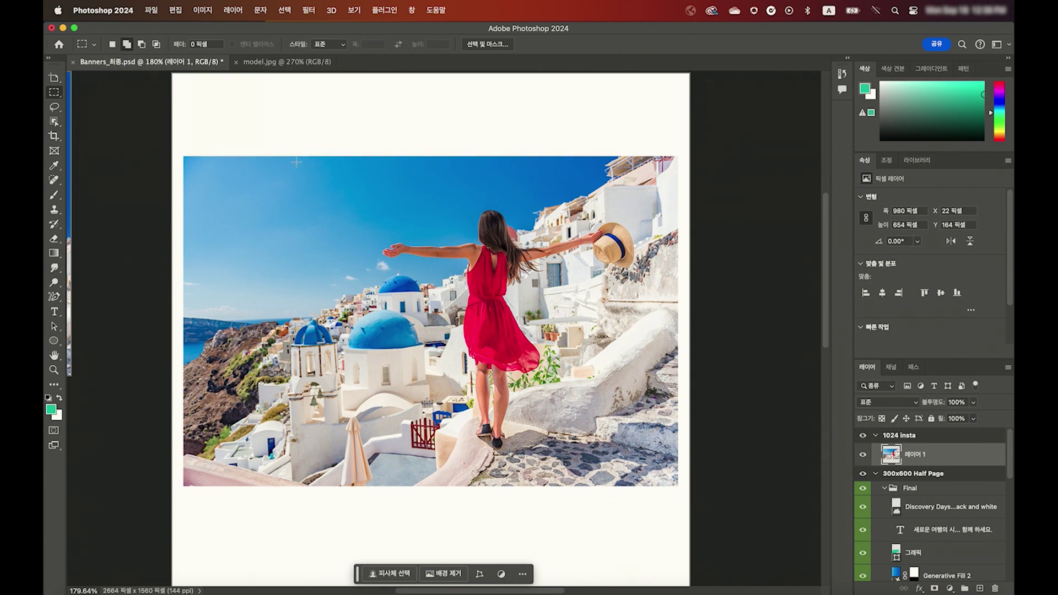
# Step: Nudge the Santorini photo slightly right and down, then switch to Object Selection
pyautogui.click(55, 79)
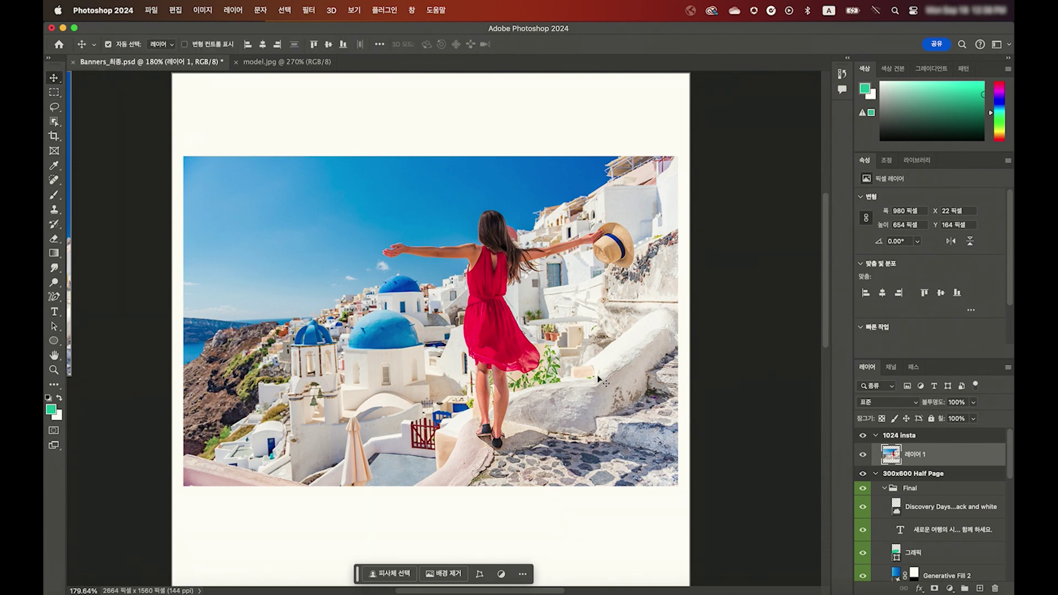
pyautogui.moveTo(599, 379); pyautogui.dragTo(614, 419)
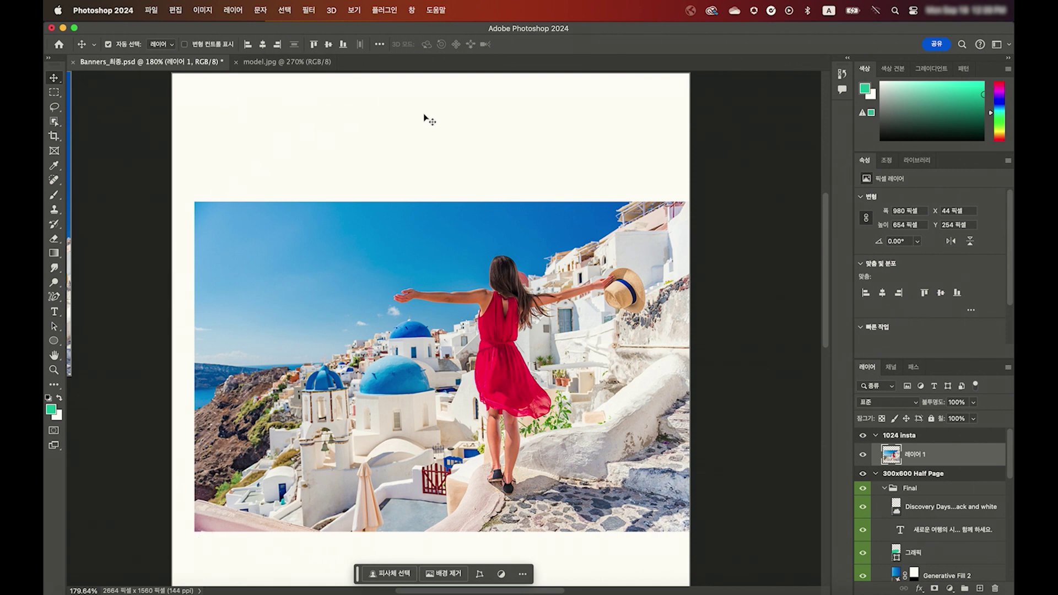
pyautogui.scroll(-2, 485, 139)
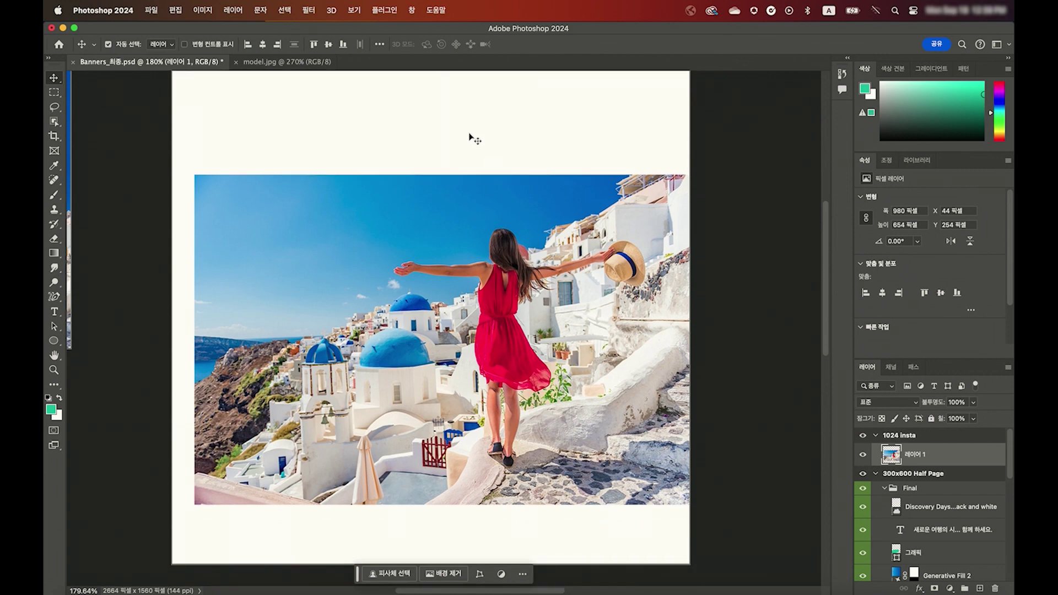
pyautogui.press('w')
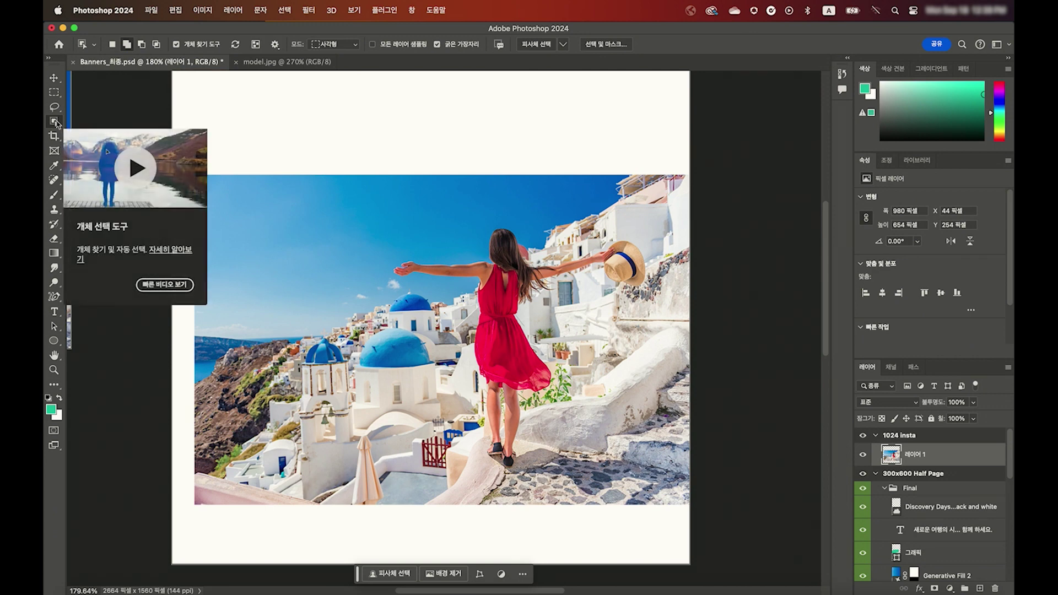
pyautogui.rightClick(55, 123)
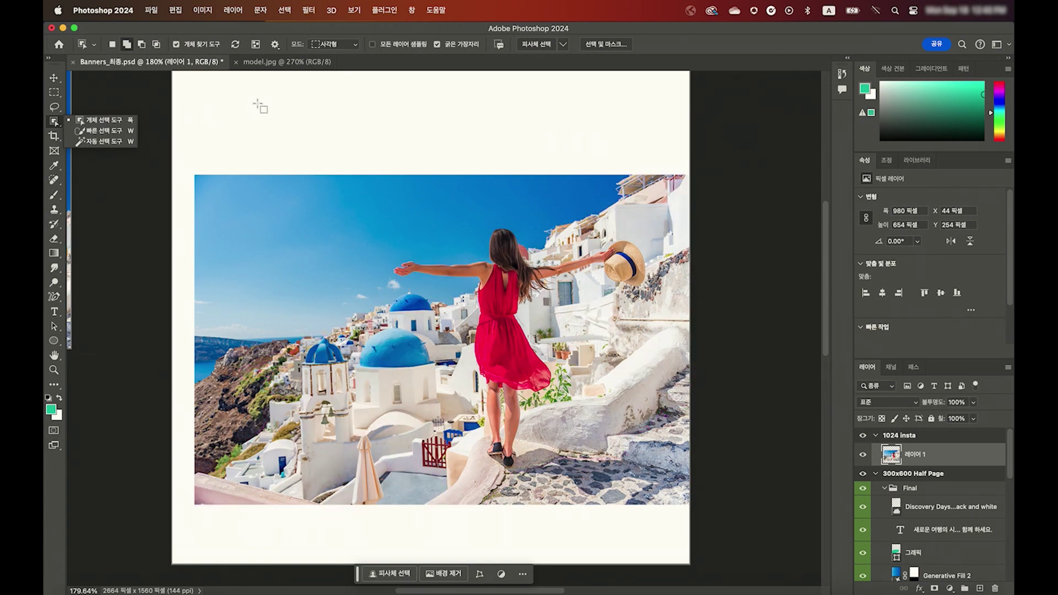
# Step: Select the white border area around the Santorini photo with the Magic Wand
pyautogui.click(105, 141)
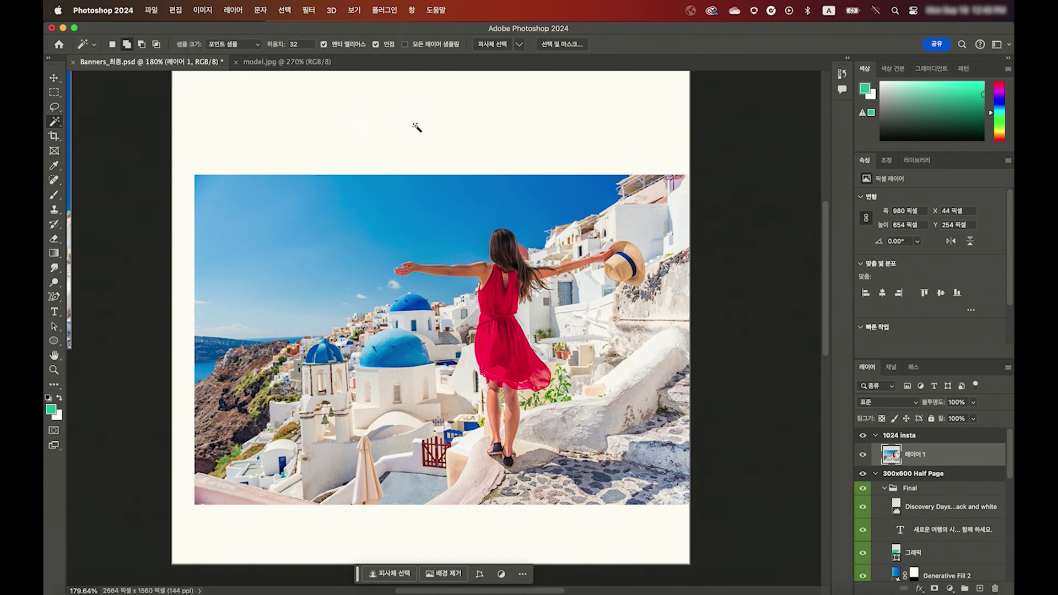
pyautogui.click(455, 124)
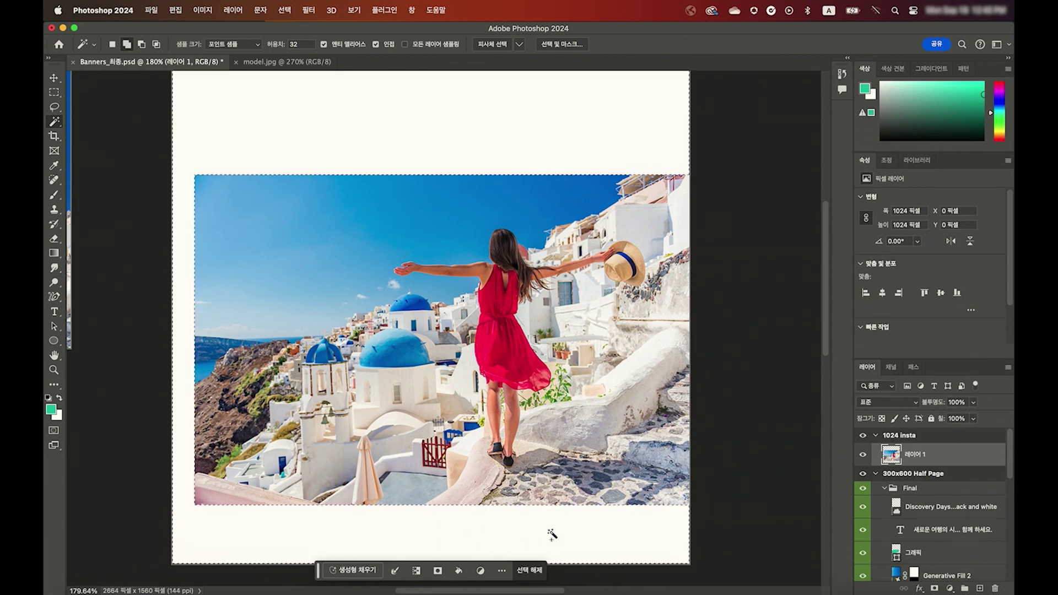
pyautogui.scroll(-1, 552, 535)
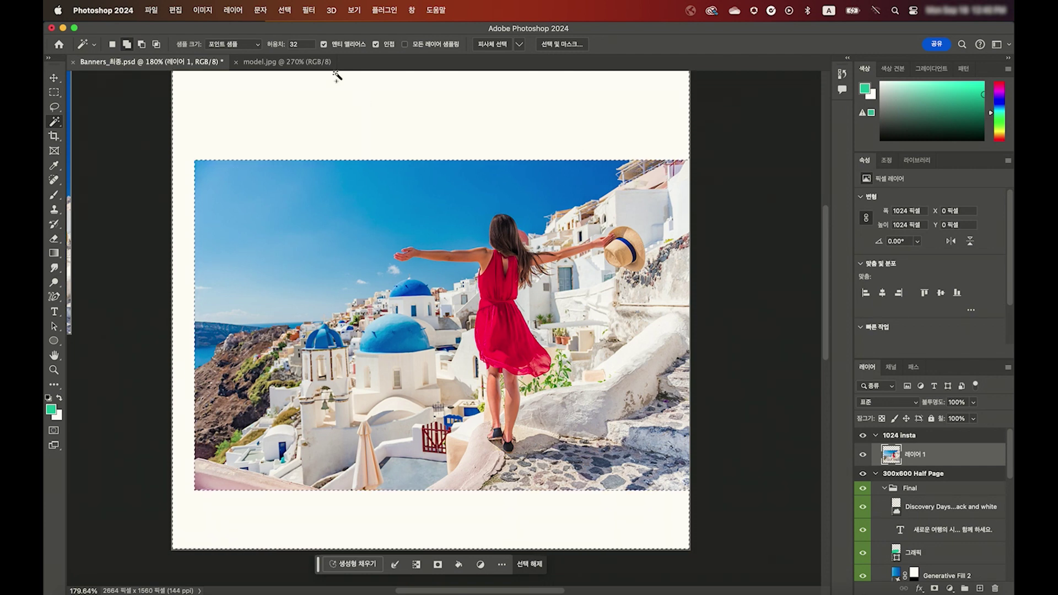
pyautogui.click(285, 11)
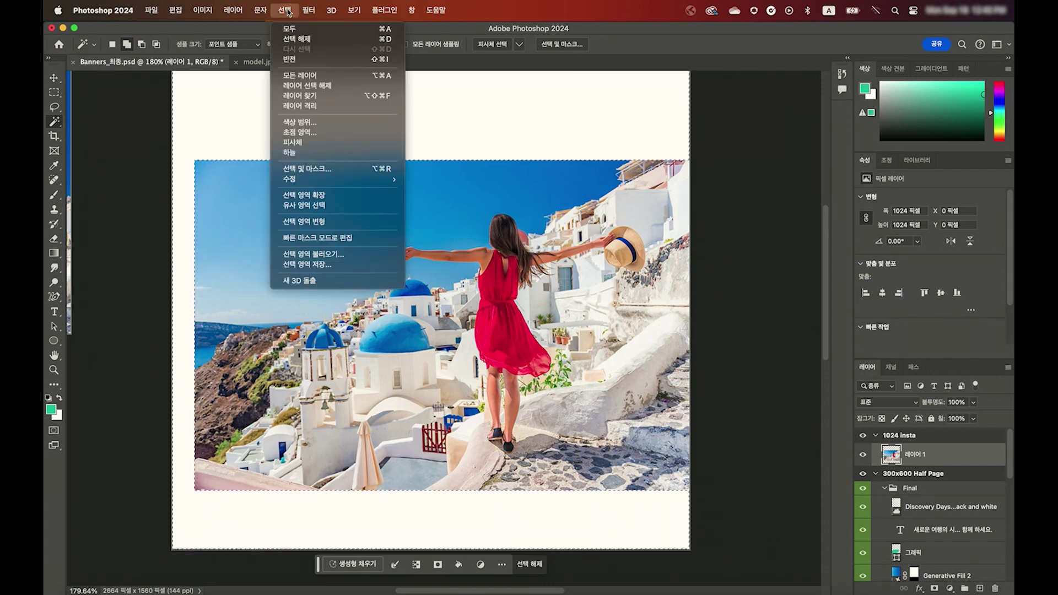
pyautogui.moveTo(331, 178)
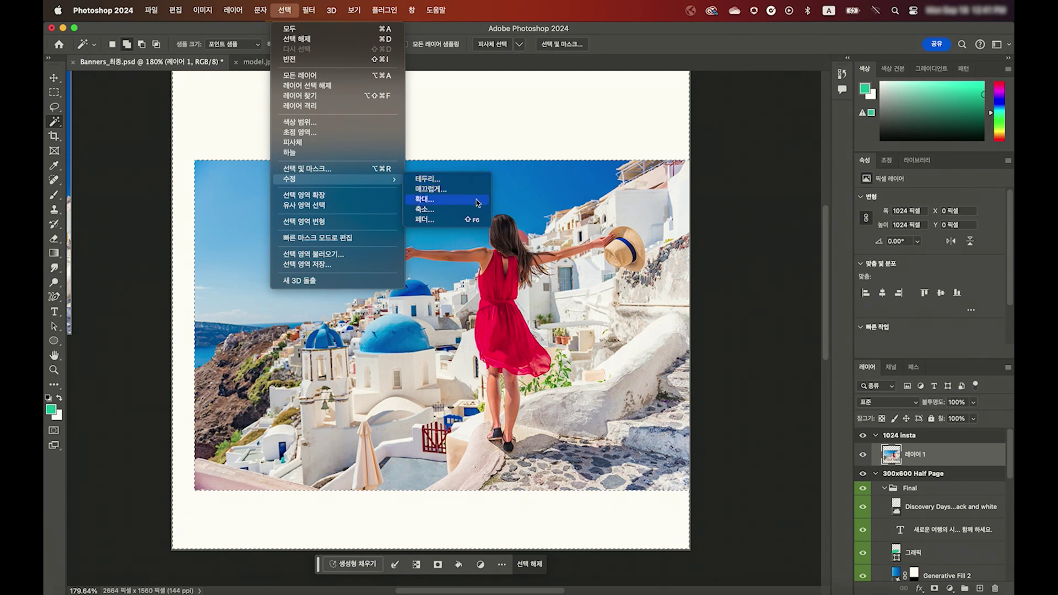
# Step: Expand the white-area selection by 20 pixels using Select > Modify > Expand
pyautogui.click(476, 203)
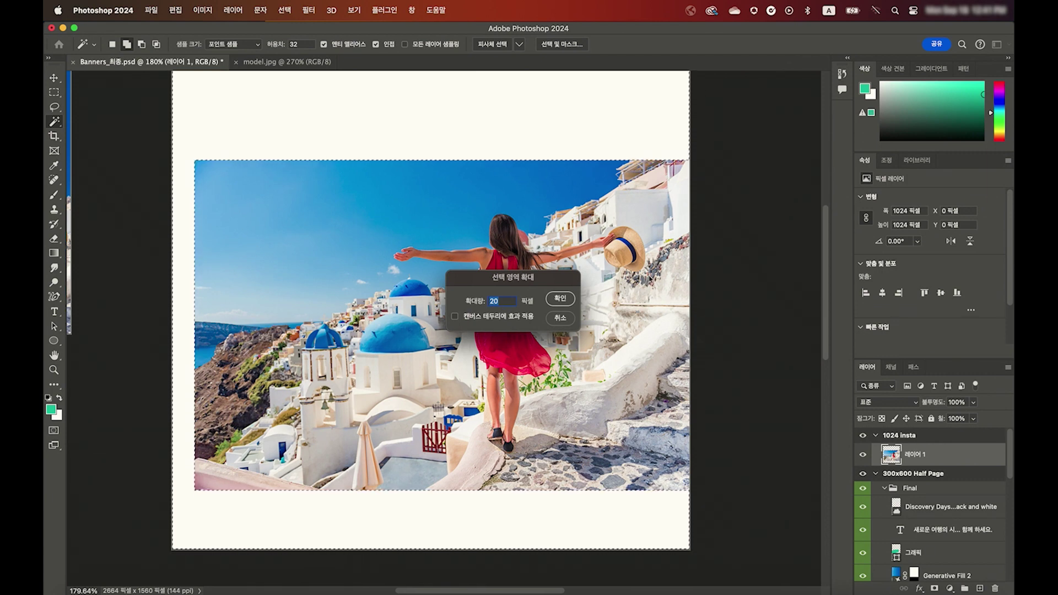
pyautogui.click(560, 298)
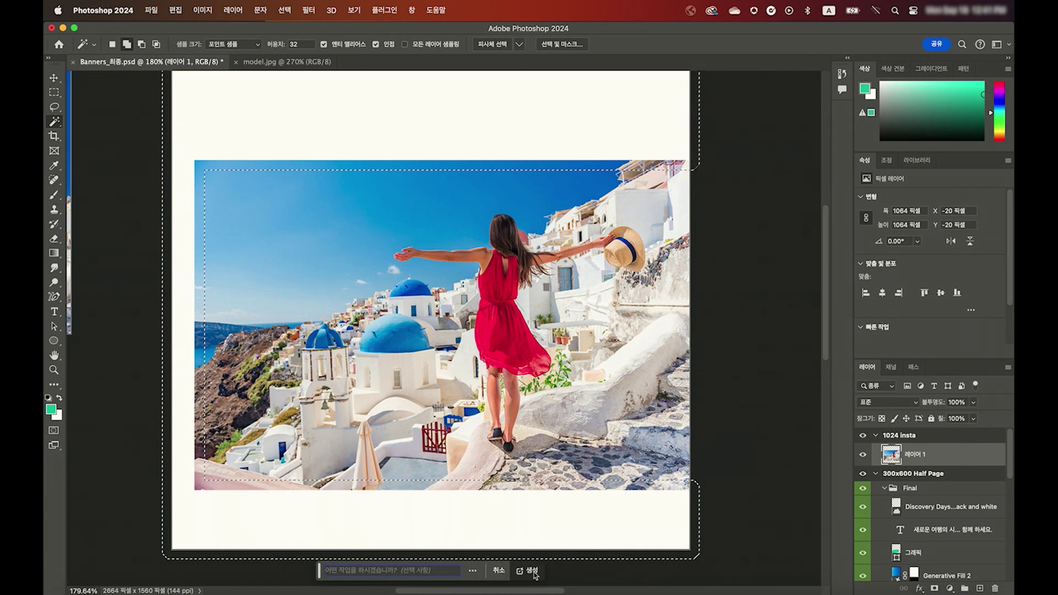
# Step: Generatively fill the blank area around the photo, comparing the second and first variations
pyautogui.click(533, 571)
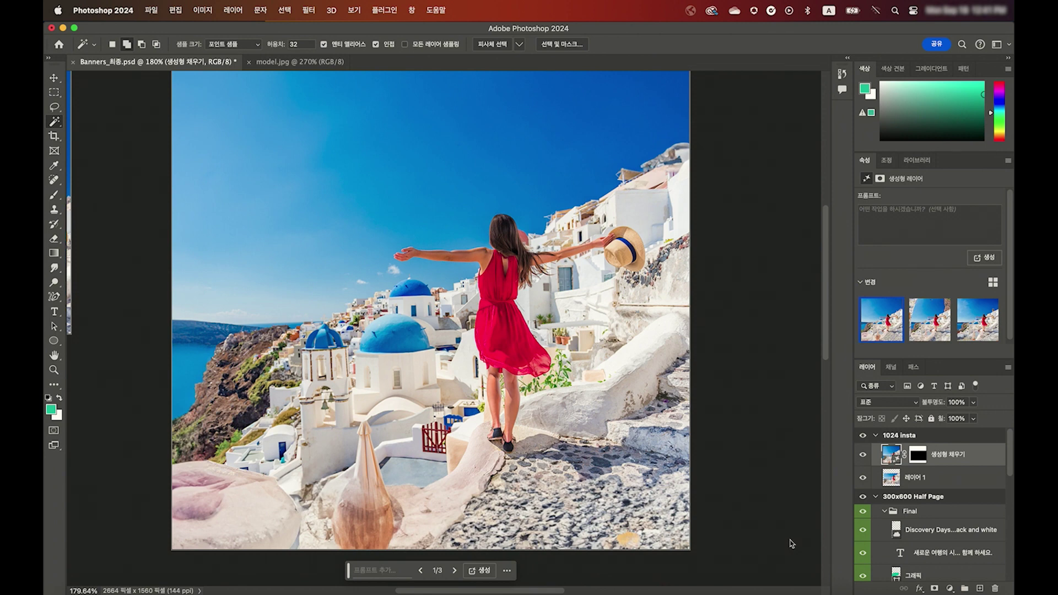
pyautogui.scroll(2, 741, 462)
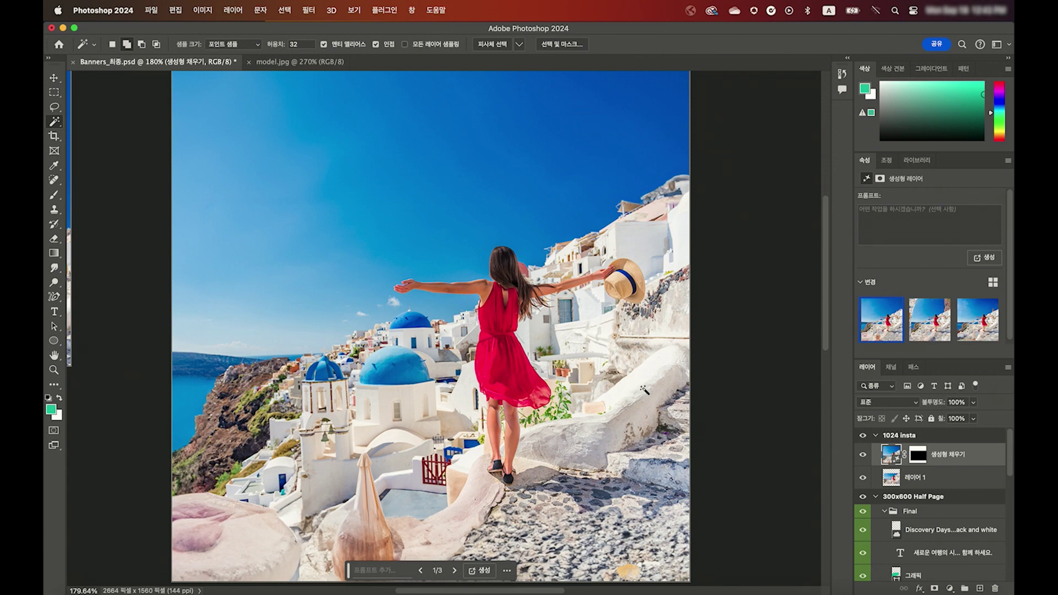
pyautogui.moveTo(929, 320)
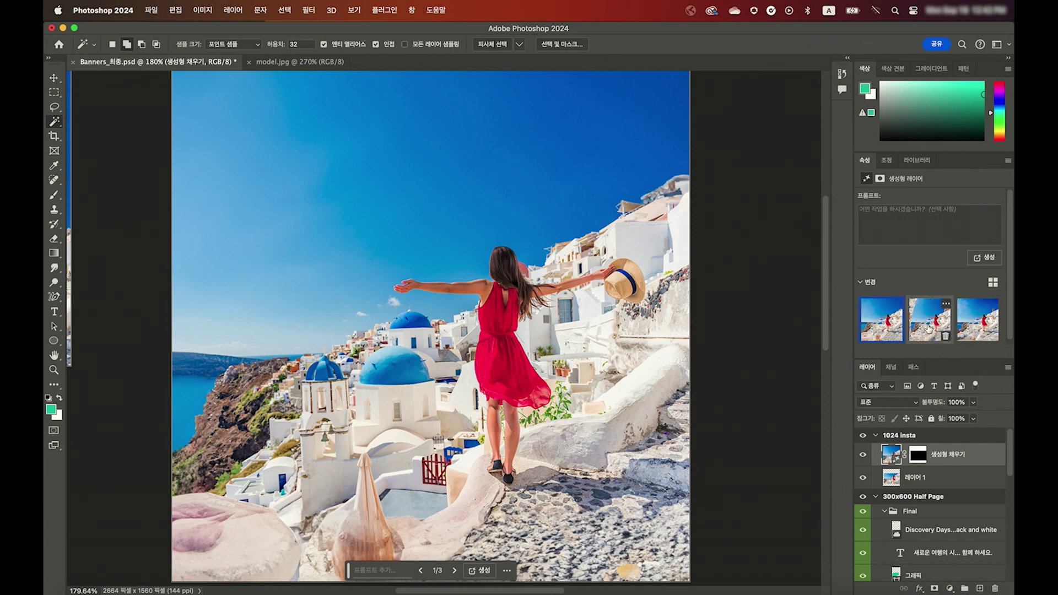
pyautogui.click(930, 329)
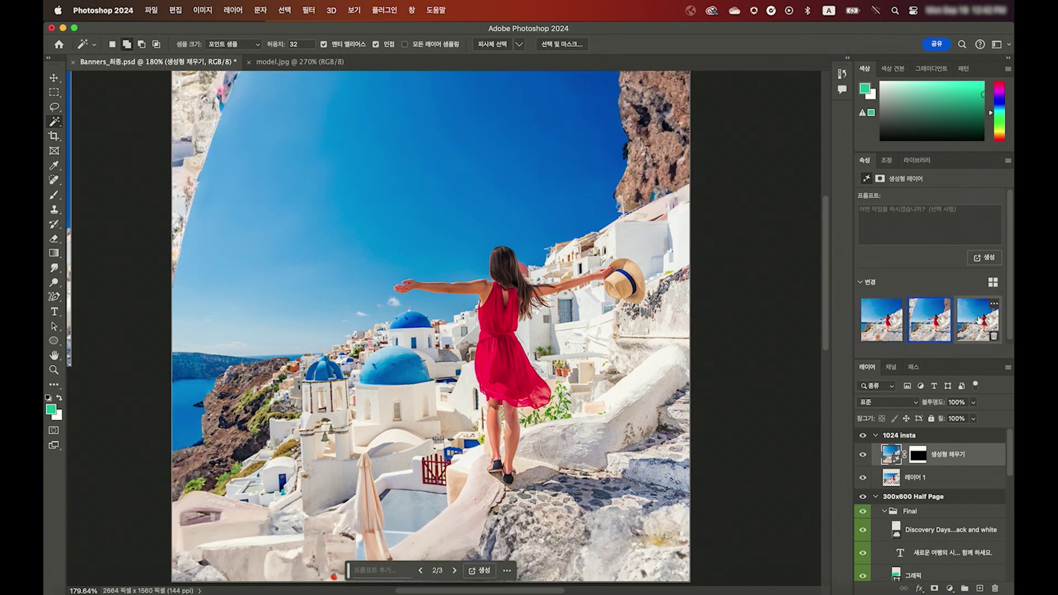
pyautogui.moveTo(881, 320)
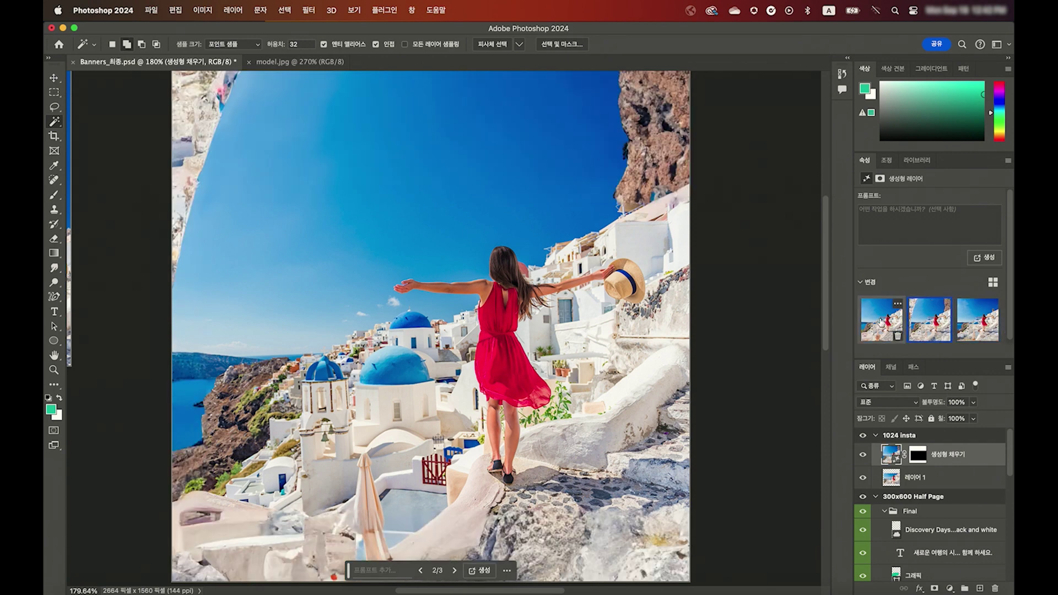
pyautogui.click(881, 328)
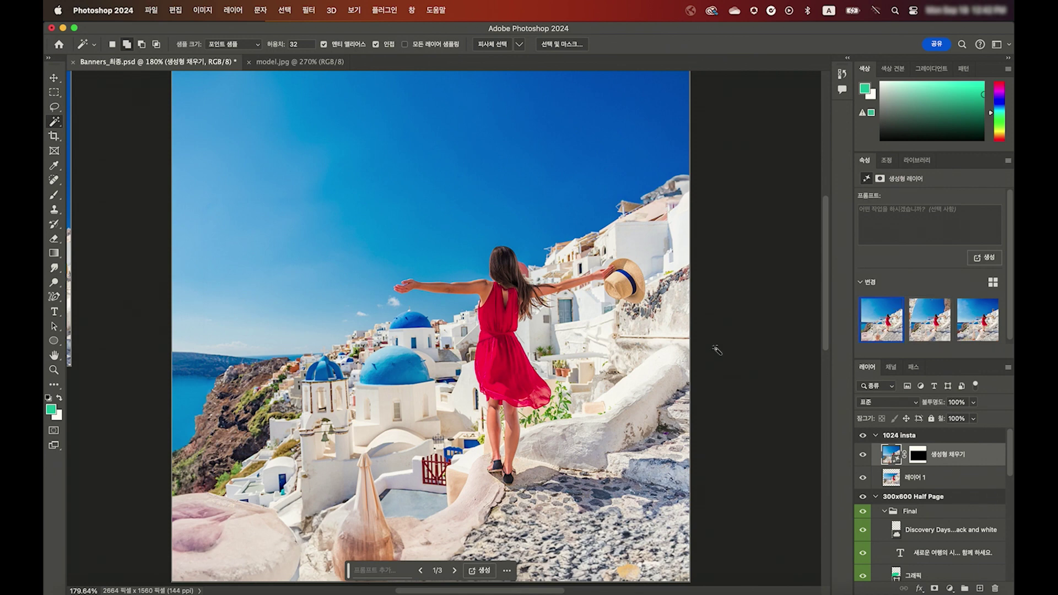
# Step: Pan around the artboards, then fit the 1024 insta artboard in the window and select it
pyautogui.scroll(-3, 718, 350)
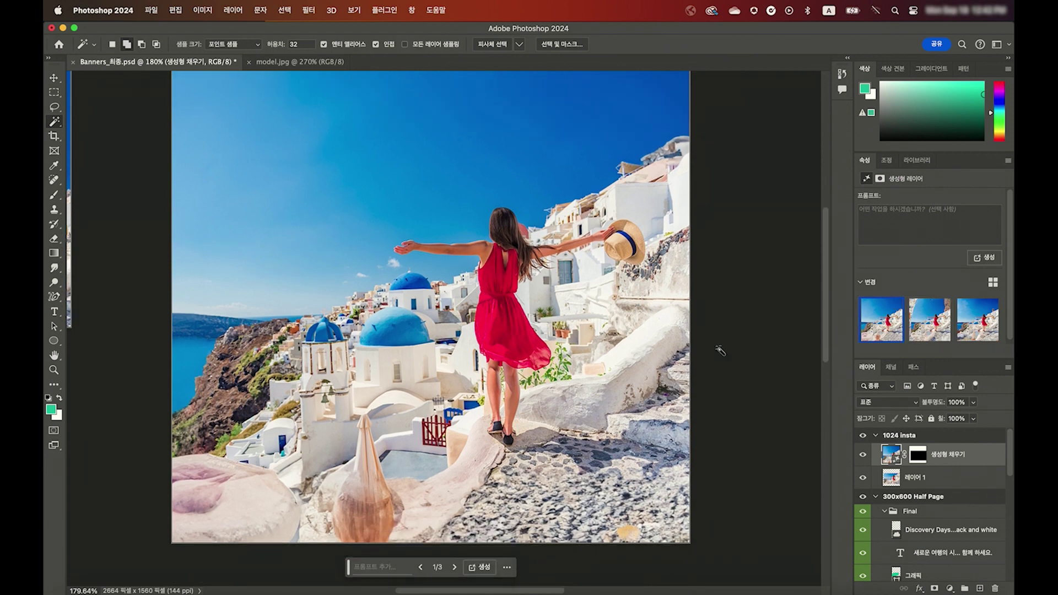
pyautogui.scroll(2, 722, 351)
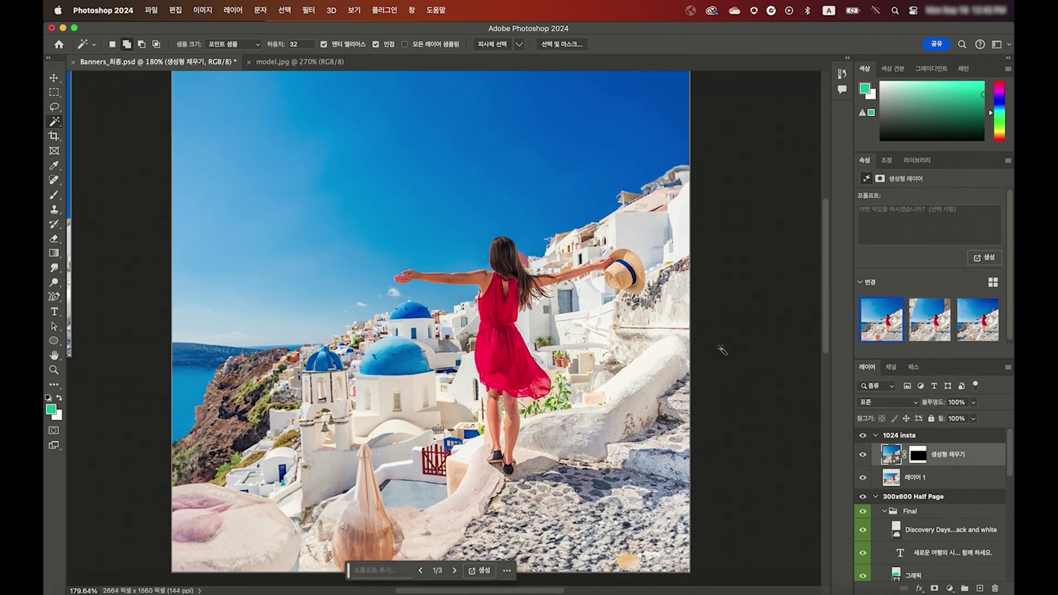
pyautogui.press('super+1')
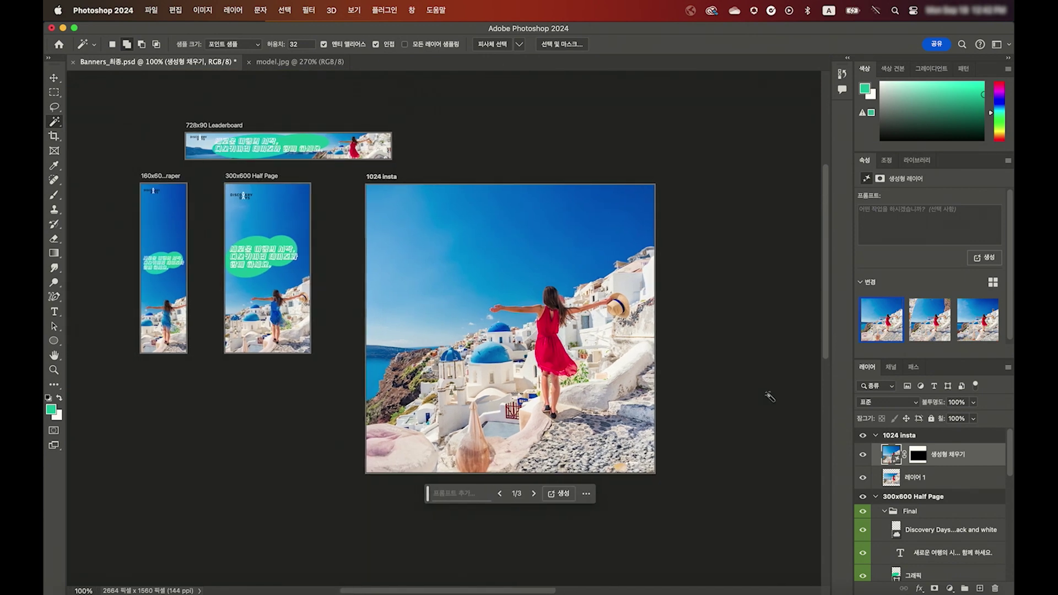
pyautogui.press('super+0')
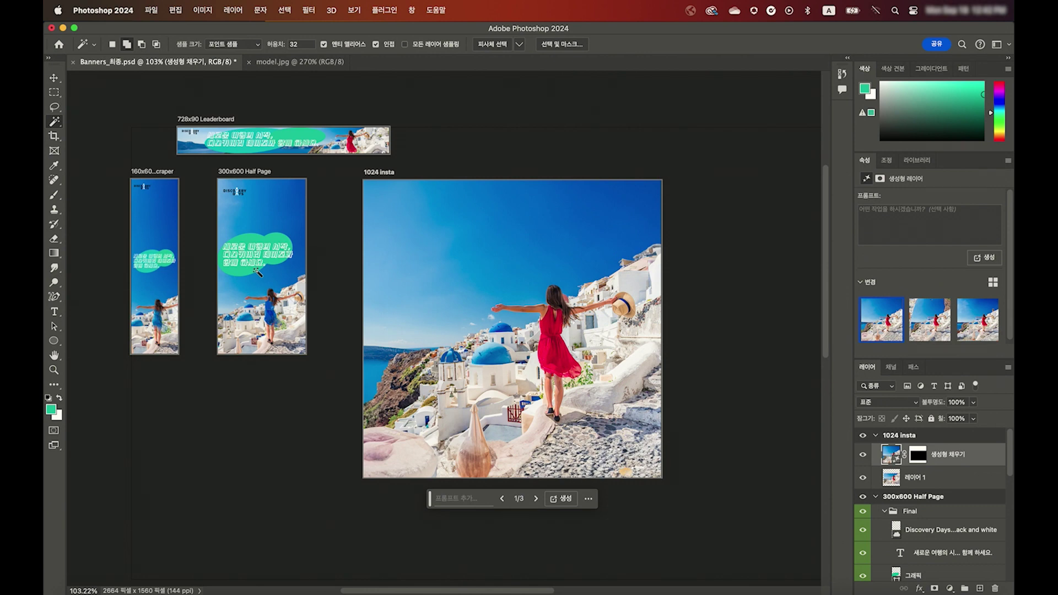
pyautogui.scroll(5, 258, 272)
pyautogui.hscroll(-3, 256, 272)
pyautogui.scroll(3, 256, 272)
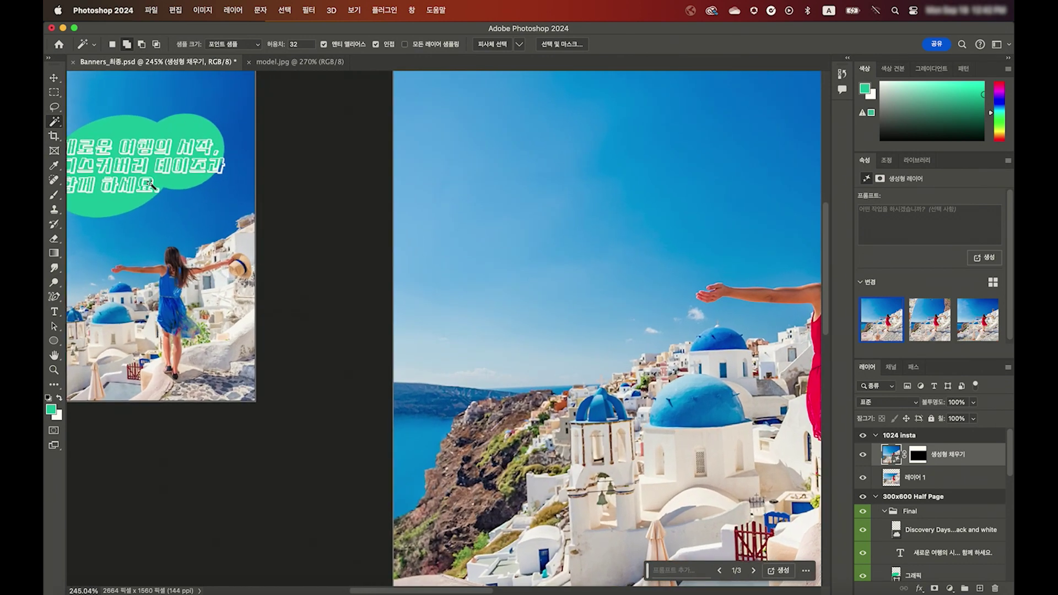
pyautogui.hscroll(2, 150, 184)
pyautogui.hscroll(4, 151, 184)
pyautogui.hscroll(4, 150, 185)
pyautogui.hscroll(2, 150, 185)
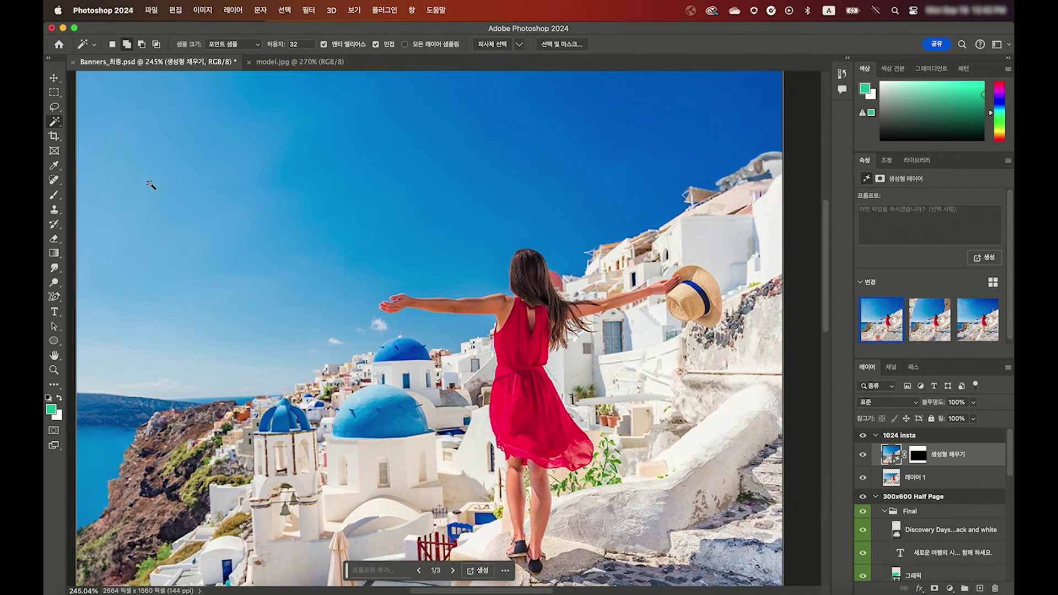
pyautogui.scroll(2, 143, 194)
pyautogui.hscroll(-1, 142, 194)
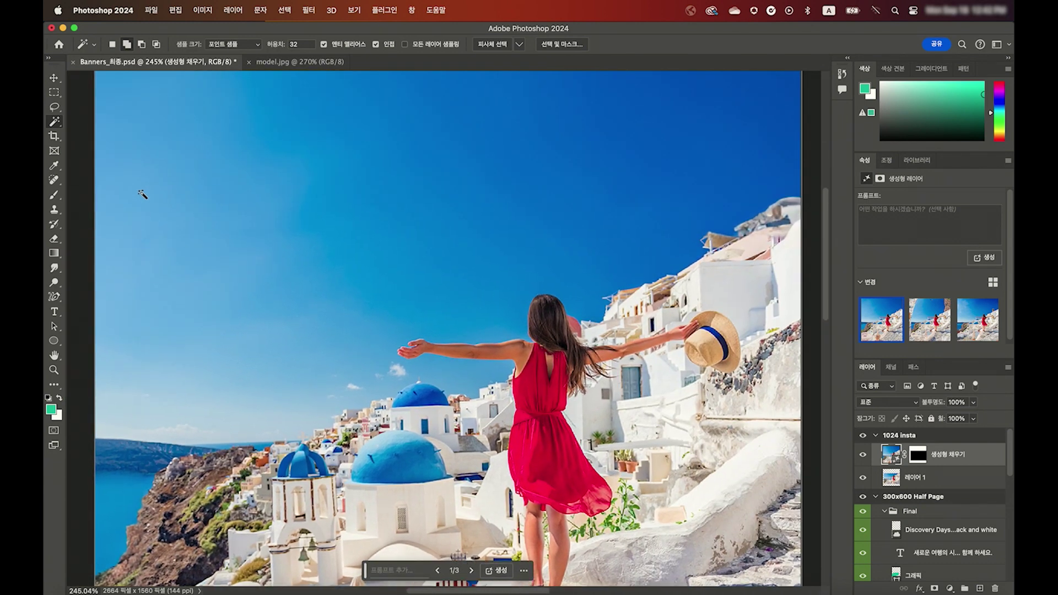
pyautogui.press('super+0')
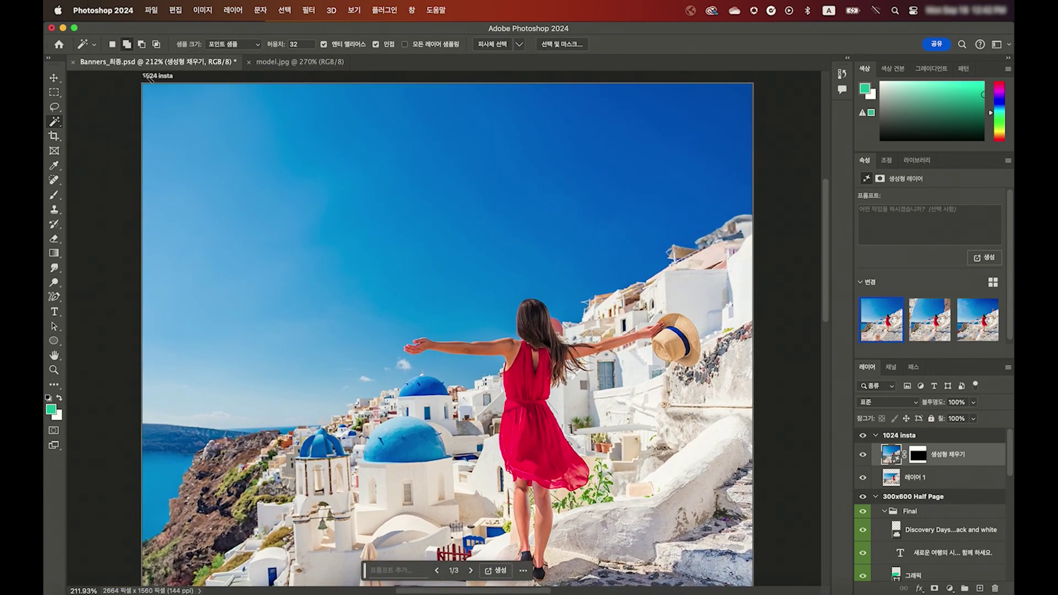
pyautogui.click(54, 77)
# Step: Open the 그래픽.jpg ellipse graphic as a new document
pyautogui.click(160, 76)
pyautogui.click(176, 10)
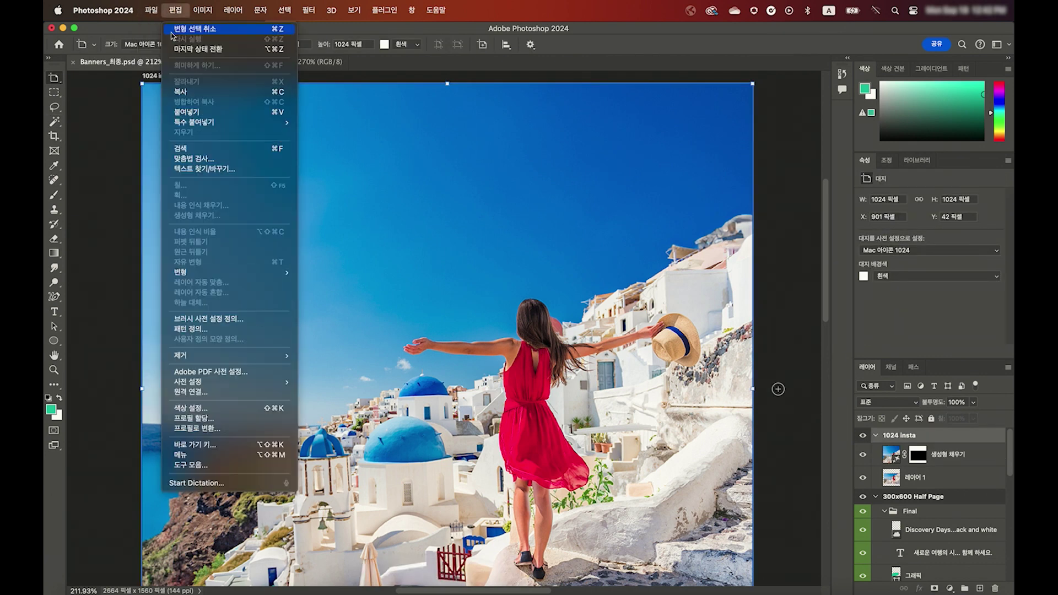
pyautogui.click(145, 38)
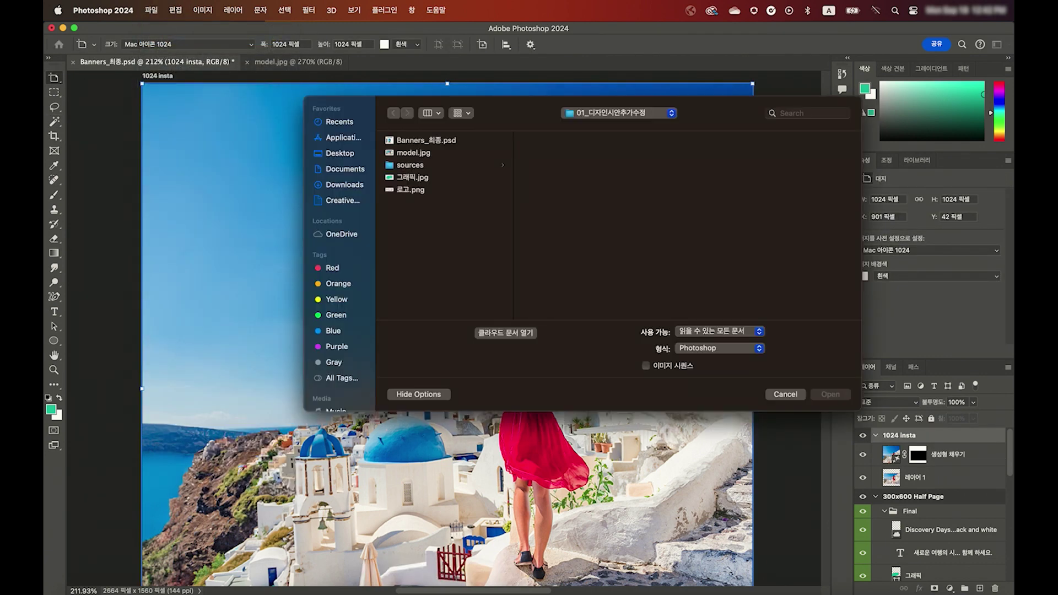
pyautogui.click(419, 178)
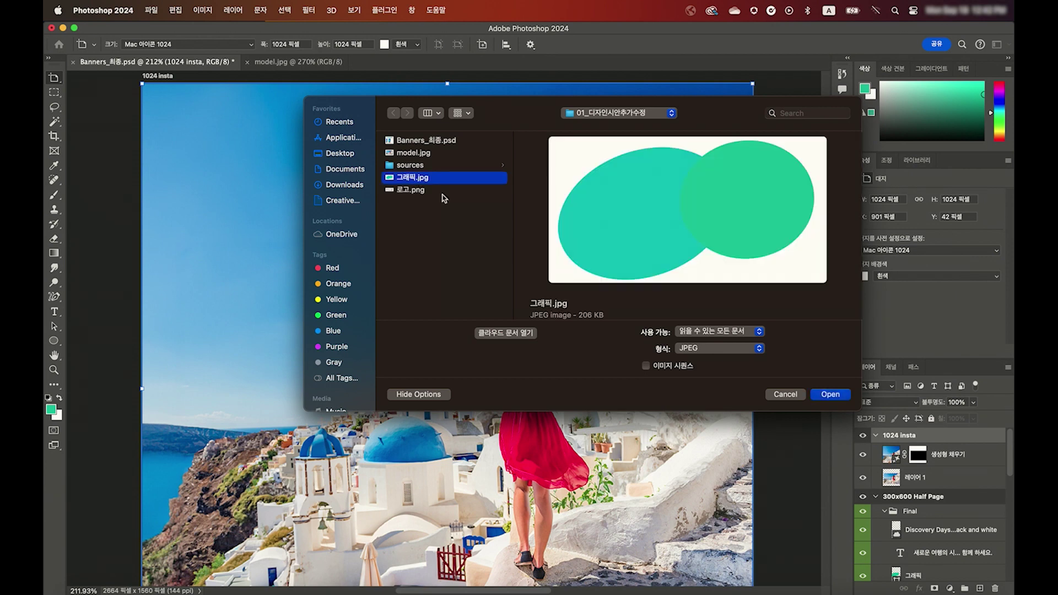
pyautogui.click(831, 394)
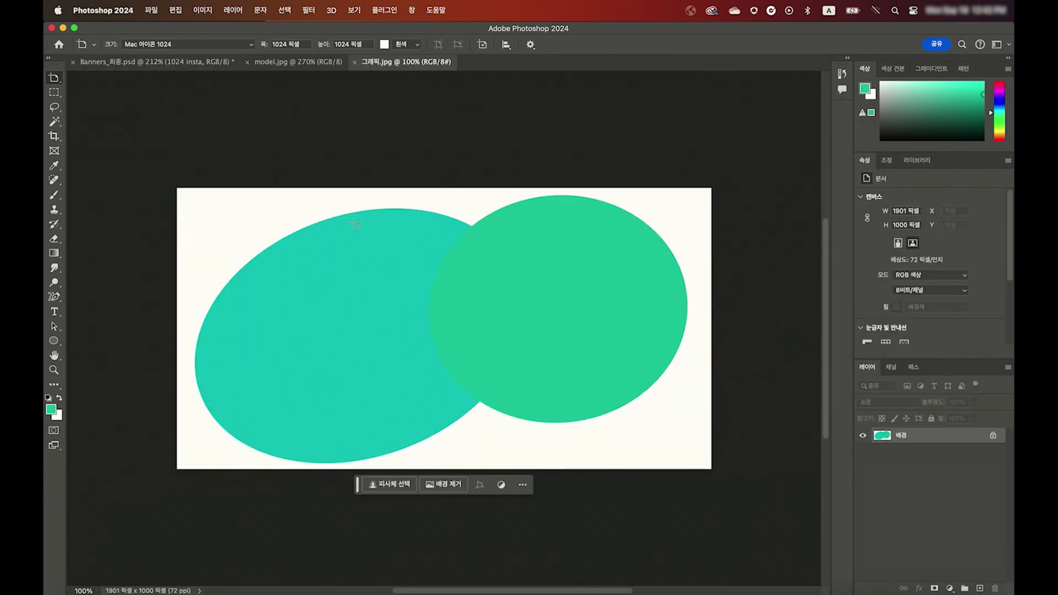
# Step: Select the entire ellipse graphic canvas, then return to Banners_최종.psd
pyautogui.click(53, 92)
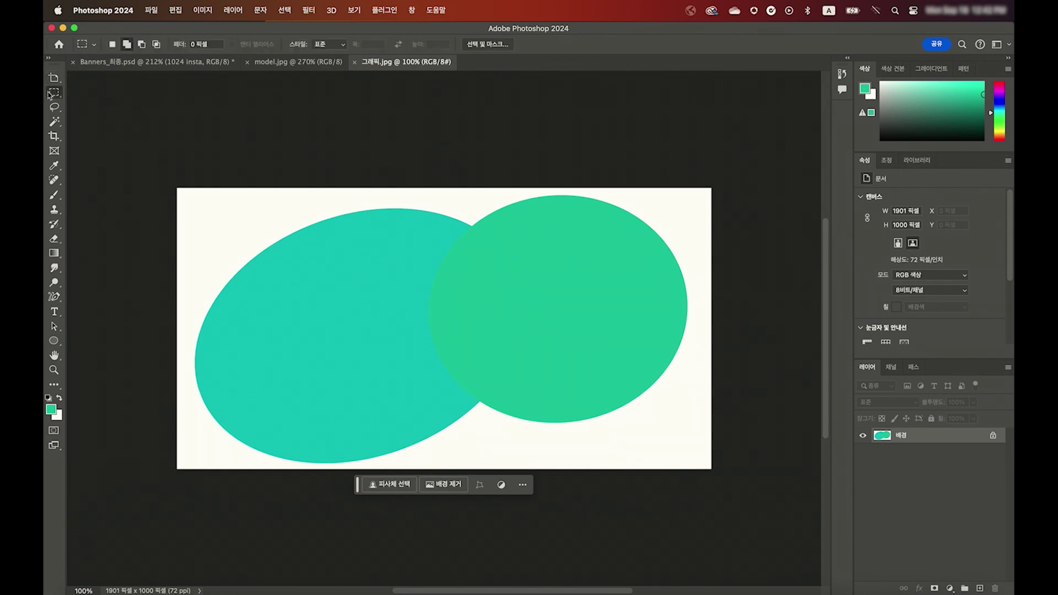
pyautogui.moveTo(161, 146); pyautogui.dragTo(794, 495)
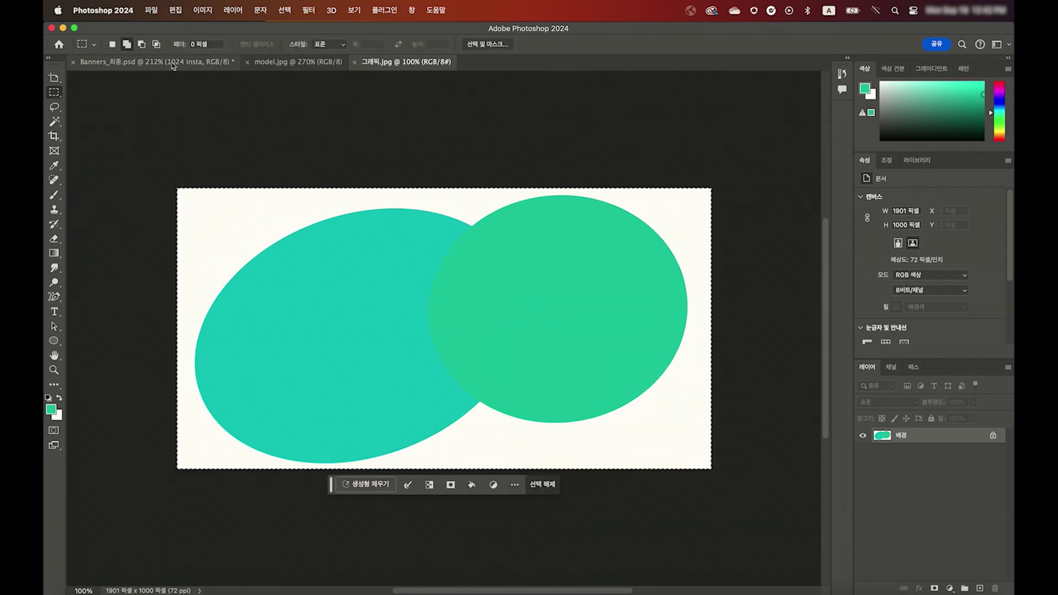
pyautogui.click(155, 62)
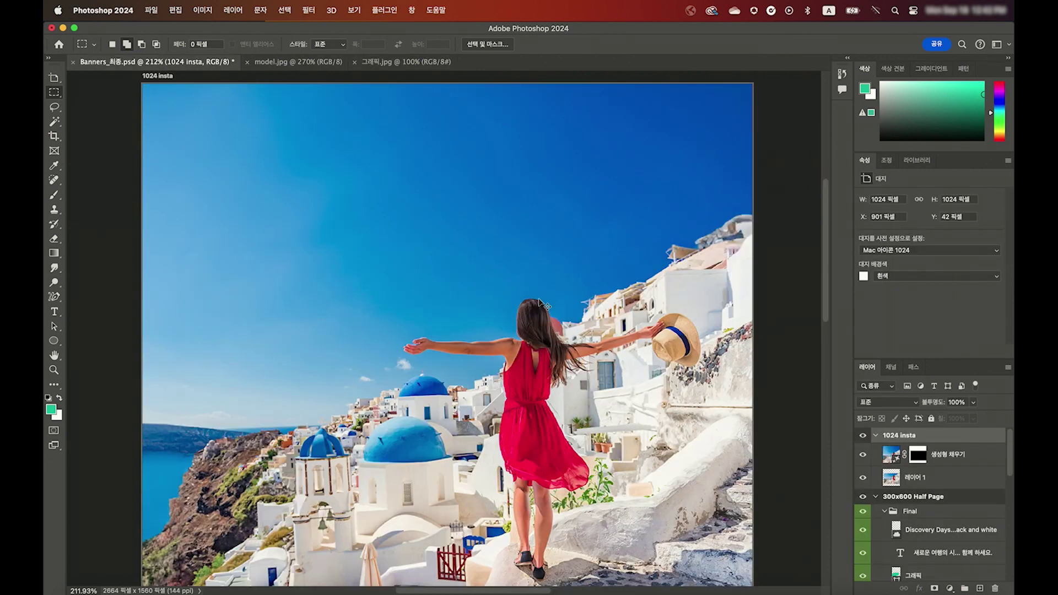
# Step: Paste the ellipse graphic as a new layer and start Free Transform on it
pyautogui.hotkey('ctrl', 'v')
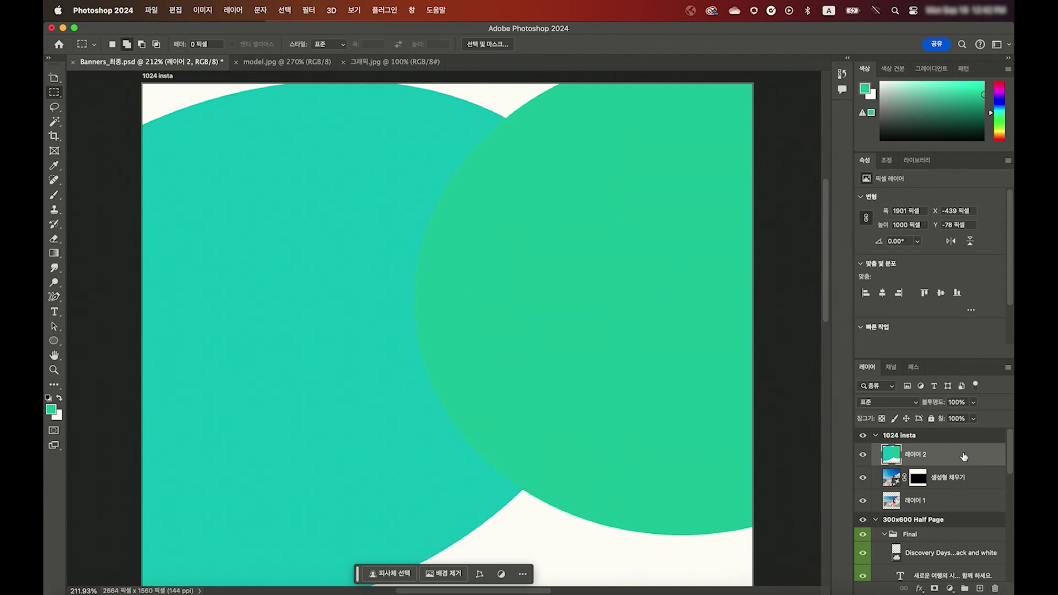
pyautogui.click(176, 11)
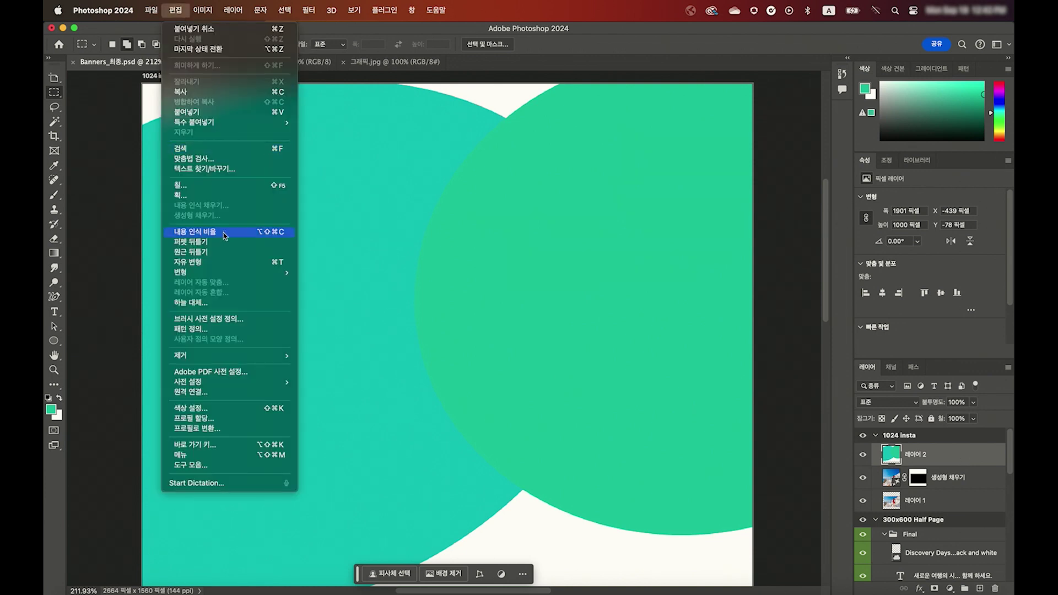
pyautogui.click(232, 263)
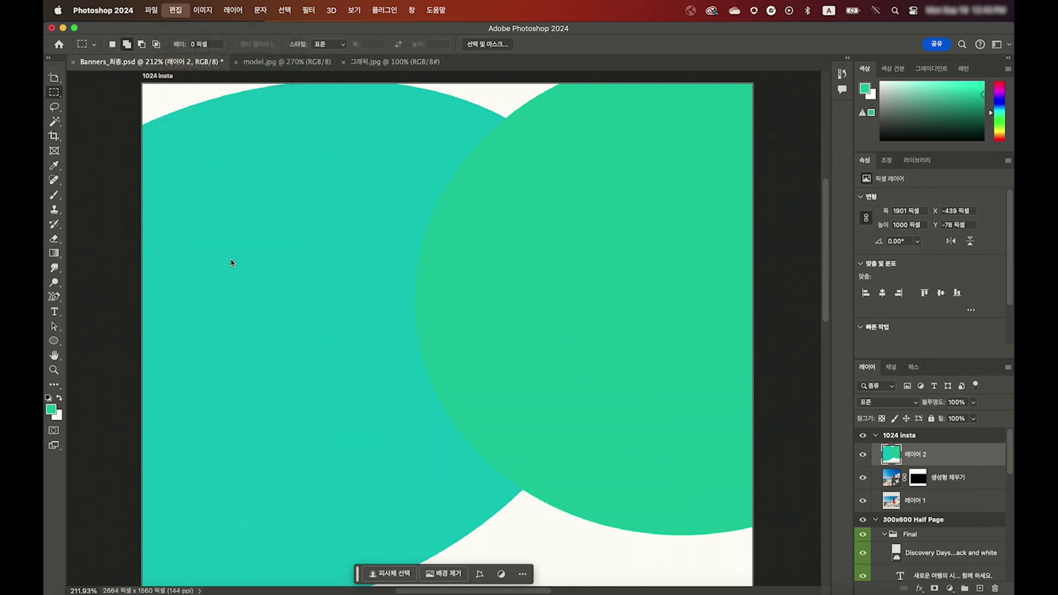
pyautogui.hotkey('ctrl', '-')
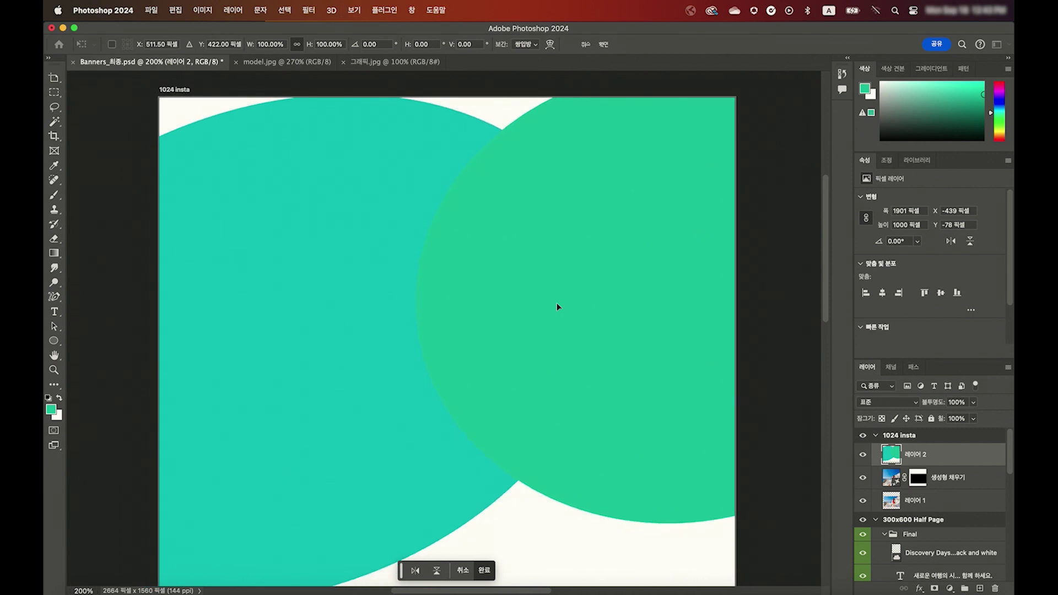
pyautogui.hotkey('ctrl', '-')
pyautogui.hotkey('ctrl', '-')
pyautogui.hotkey('ctrl', '-')
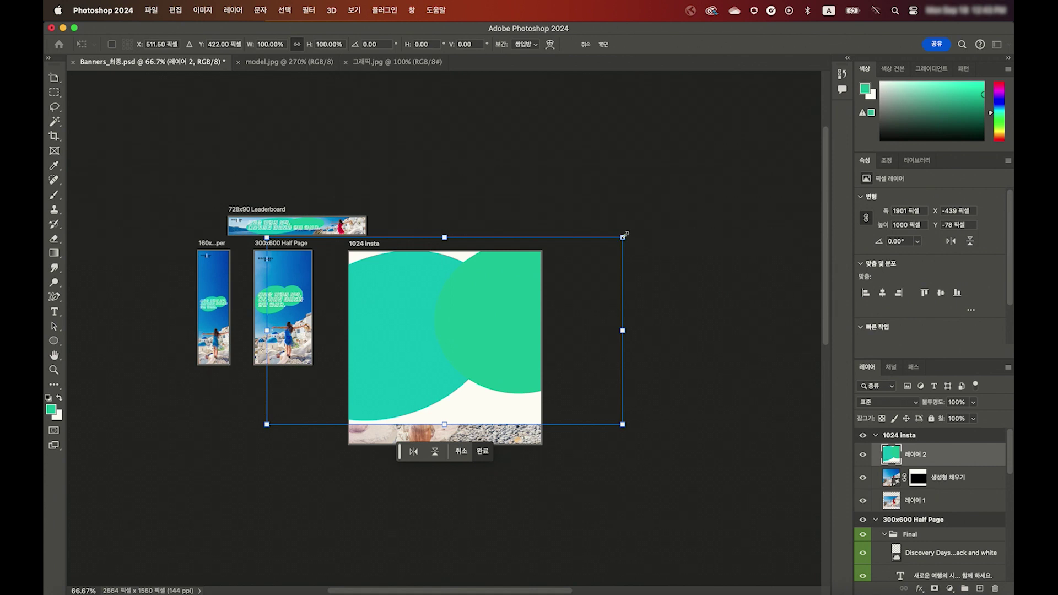
# Step: Shrink the graphic to about 38% and place it over the photo's upper-left sky
pyautogui.moveTo(624, 236)
pyautogui.mouseDown()
pyautogui.moveTo(421, 352)
pyautogui.moveTo(595, 243)
pyautogui.moveTo(425, 333)
pyautogui.moveTo(610, 248)
pyautogui.moveTo(516, 322)
pyautogui.moveTo(546, 295)
pyautogui.moveTo(523, 318)
pyautogui.moveTo(485, 325)
pyautogui.moveTo(541, 257)
pyautogui.moveTo(475, 331)
pyautogui.moveTo(443, 349)
pyautogui.mouseUp()
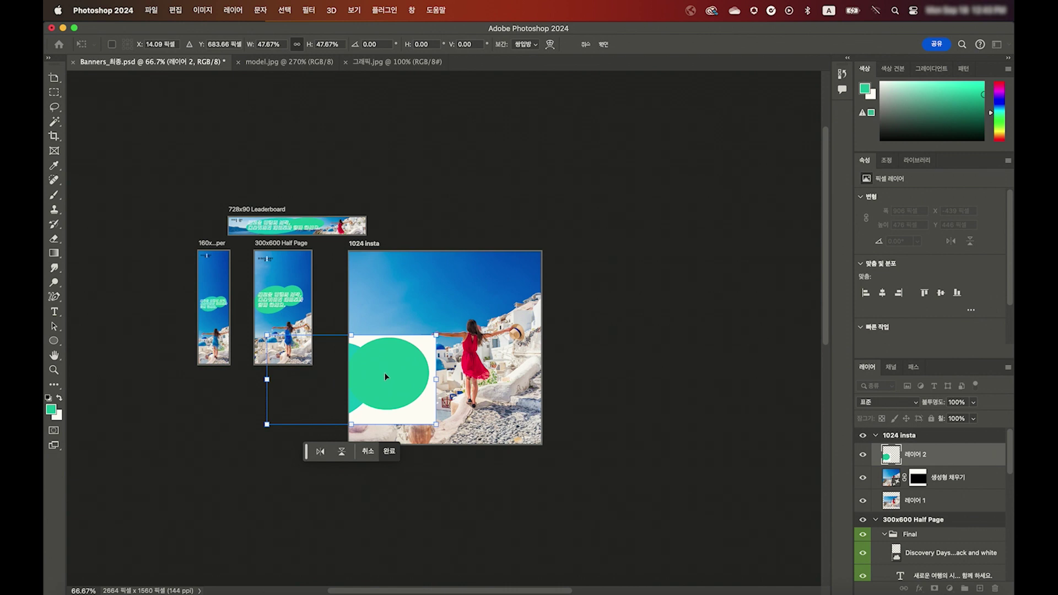
pyautogui.moveTo(382, 372)
pyautogui.mouseDown()
pyautogui.moveTo(442, 369)
pyautogui.moveTo(494, 325)
pyautogui.moveTo(461, 313)
pyautogui.moveTo(479, 303)
pyautogui.moveTo(472, 309)
pyautogui.mouseUp()
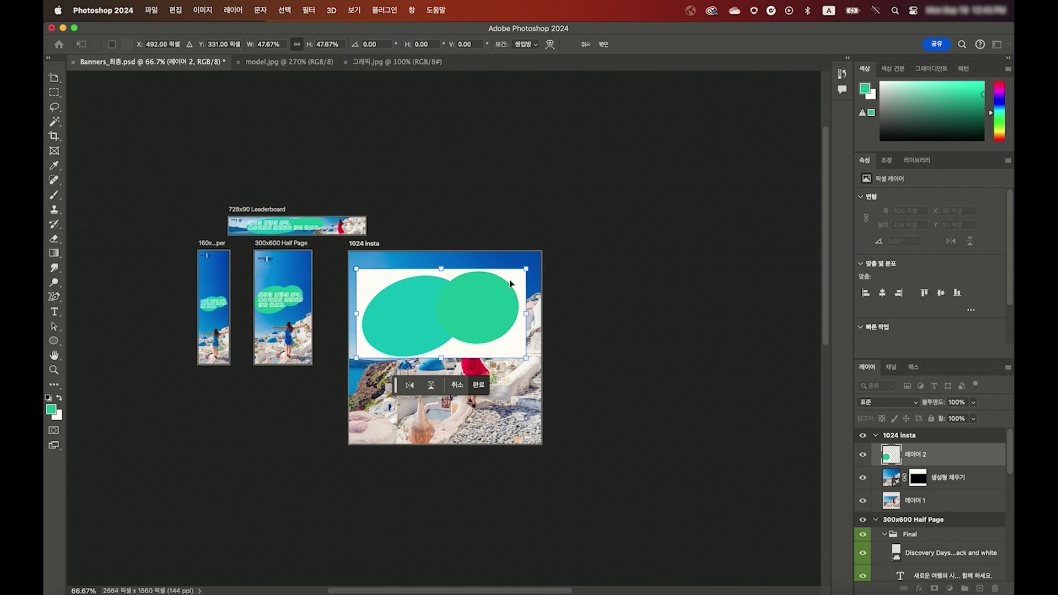
pyautogui.moveTo(527, 269); pyautogui.dragTo(495, 285)
pyautogui.moveTo(446, 324); pyautogui.dragTo(424, 299)
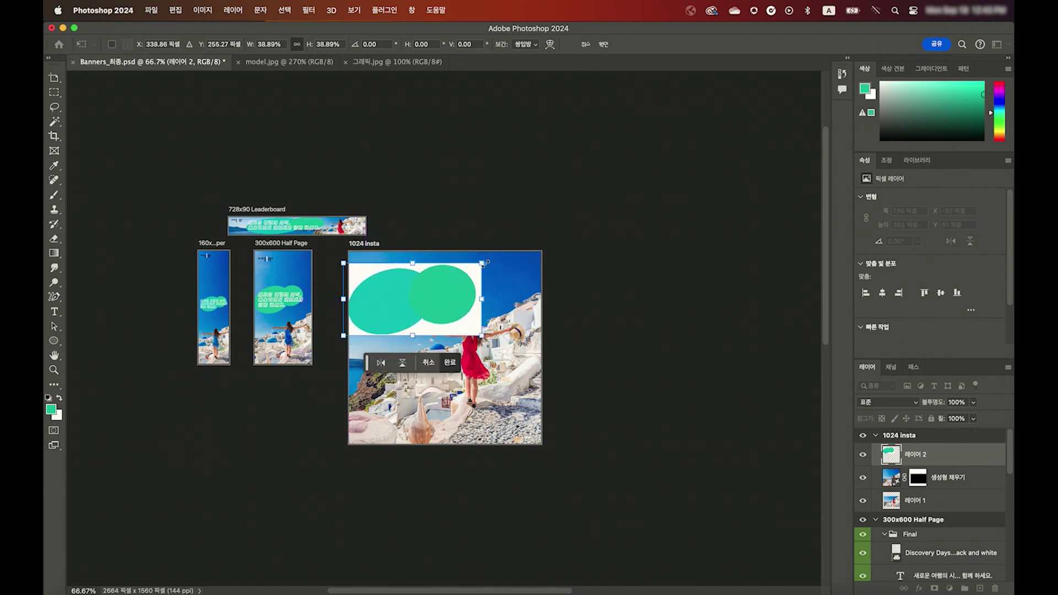
pyautogui.moveTo(405, 311); pyautogui.dragTo(427, 314)
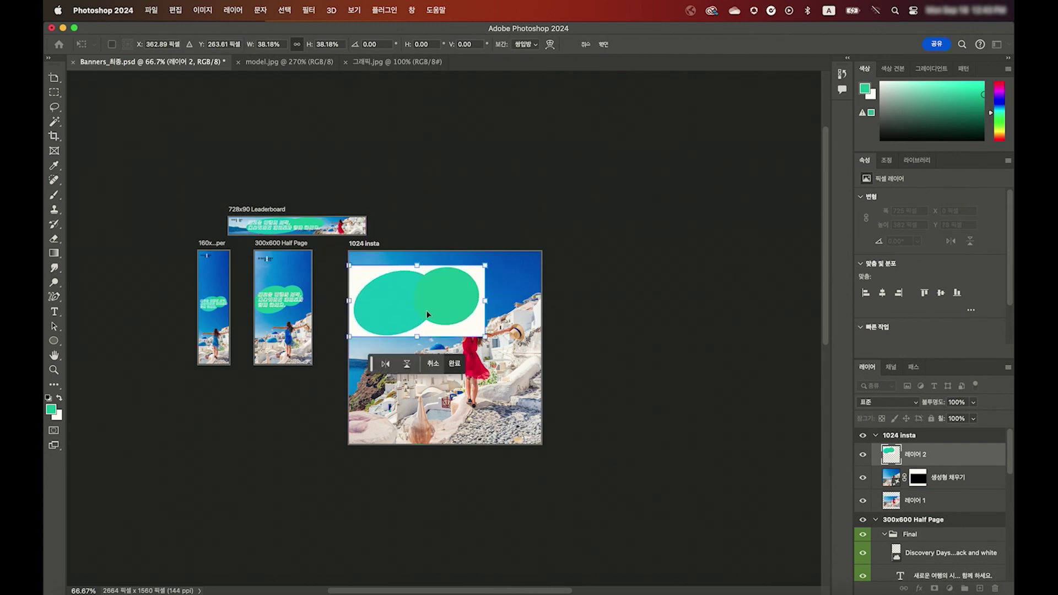
pyautogui.hotkey('ctrl', '+')
pyautogui.hotkey('ctrl', '+')
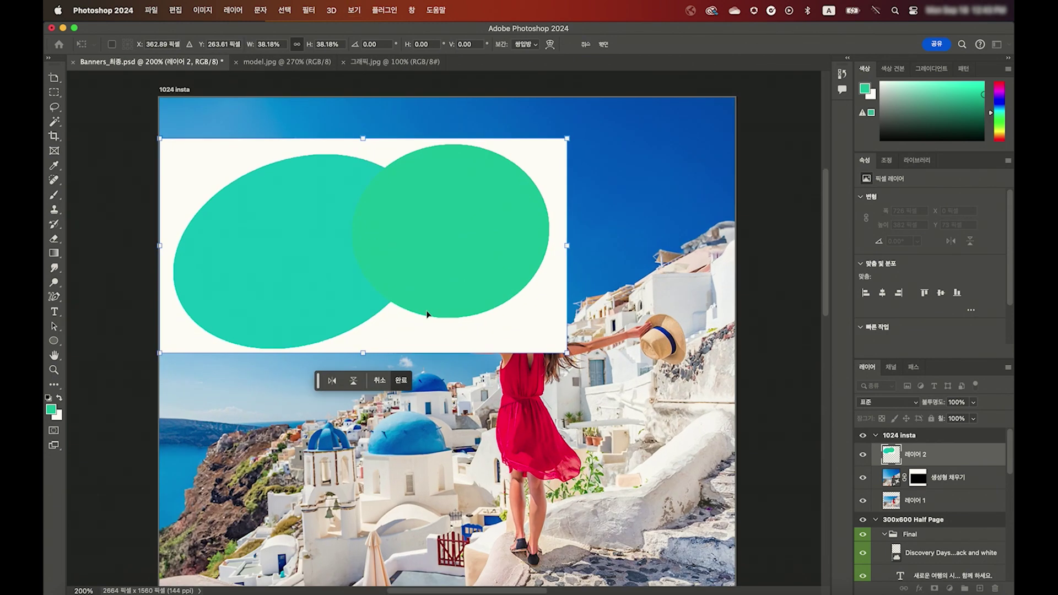
pyautogui.press('Return')
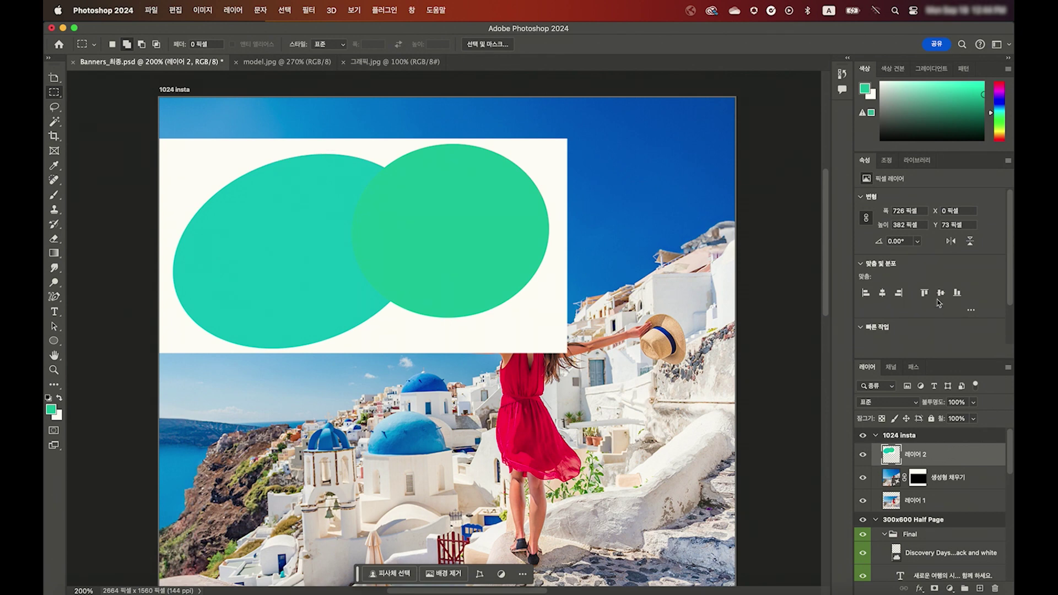
pyautogui.click(861, 327)
pyautogui.scroll(-2, 862, 322)
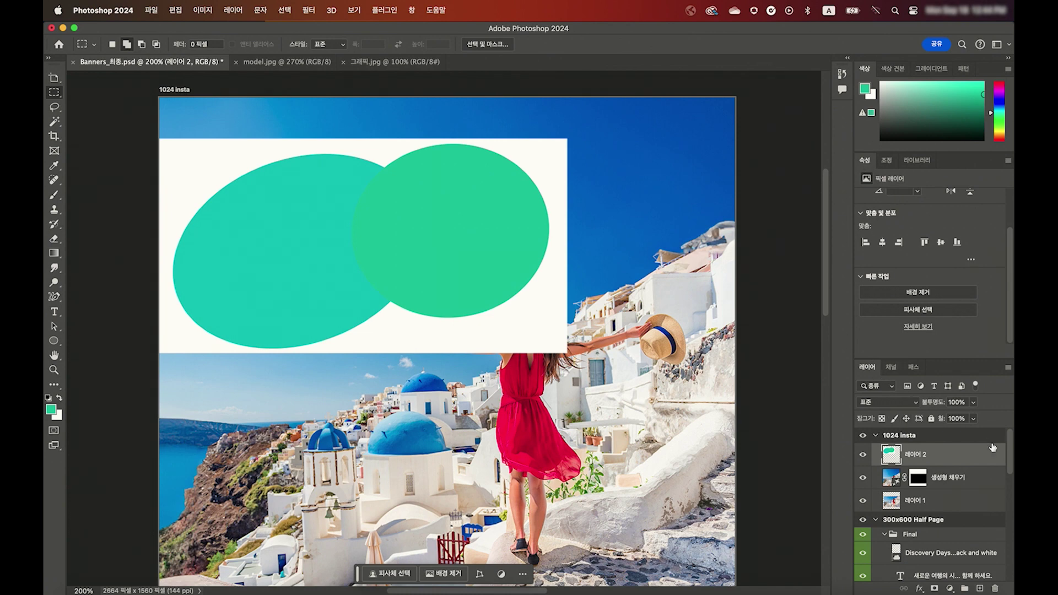
# Step: Select 레이어 2 and use Remove Background to mask out the ellipses' white backdrop
pyautogui.click(972, 490)
pyautogui.click(972, 453)
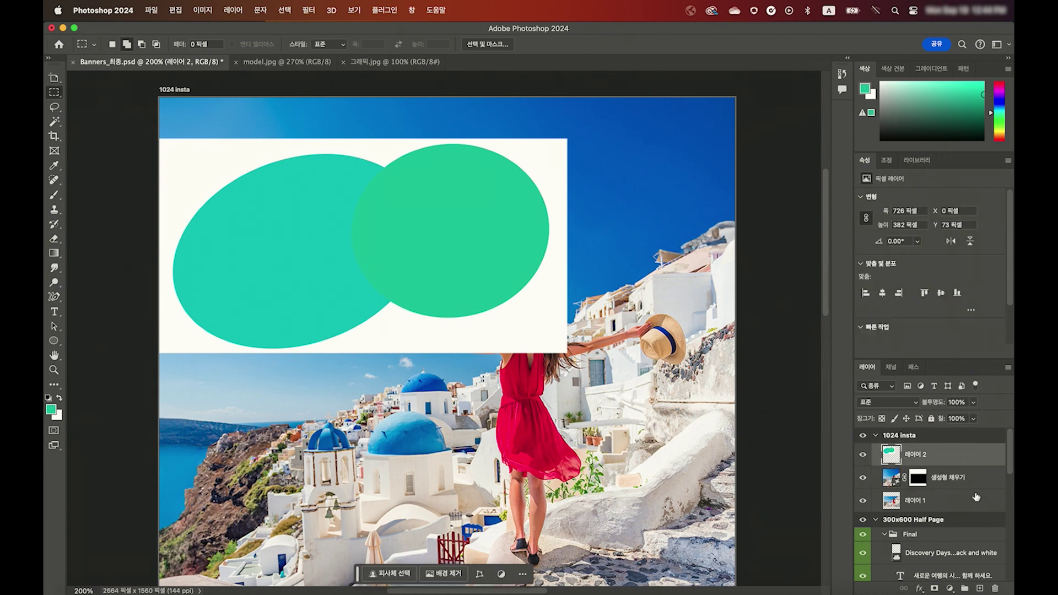
pyautogui.click(974, 499)
pyautogui.click(971, 454)
pyautogui.scroll(-3, 973, 324)
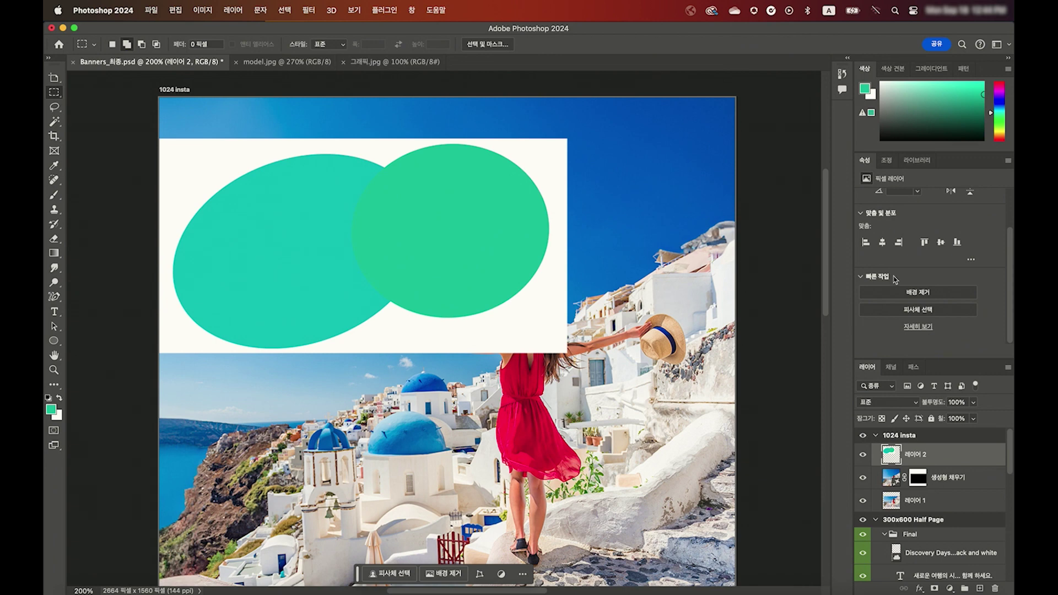
pyautogui.click(926, 295)
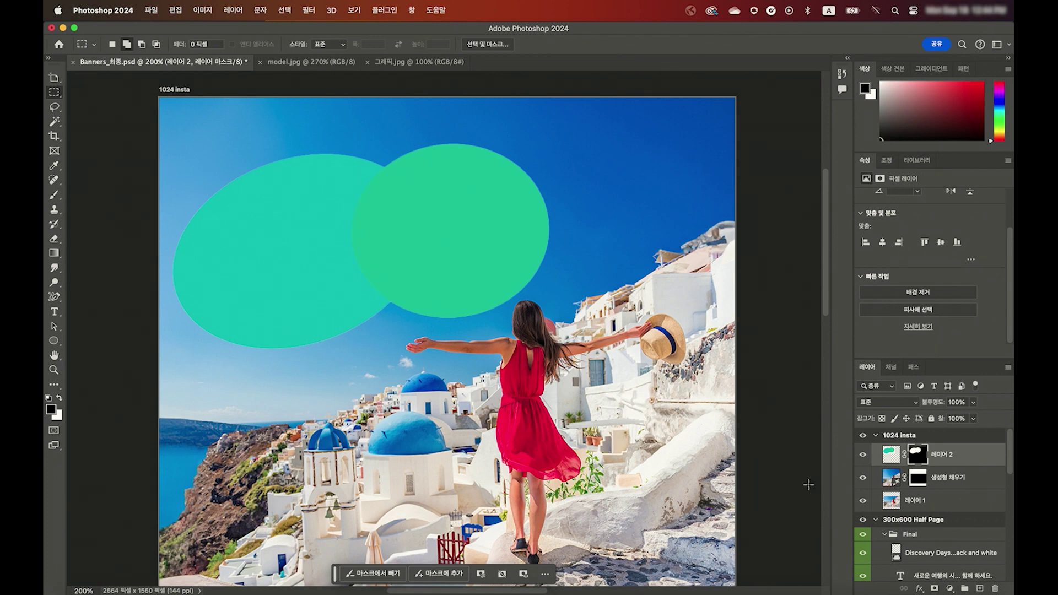
pyautogui.click(987, 458)
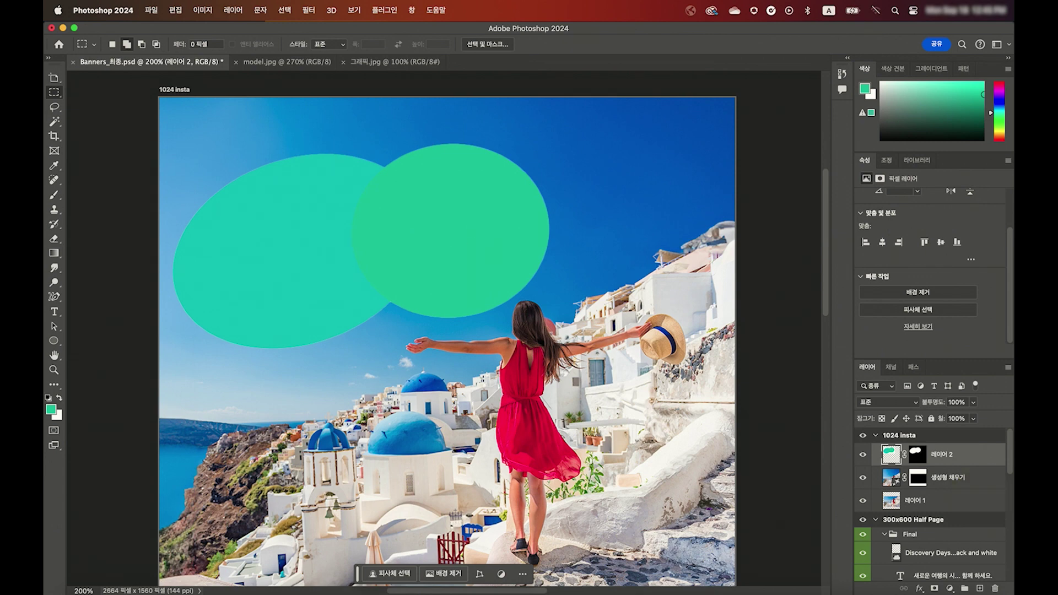
# Step: Add a placeholder text layer over the green clouds on the 1024 insta artboard
pyautogui.press('super+minus')
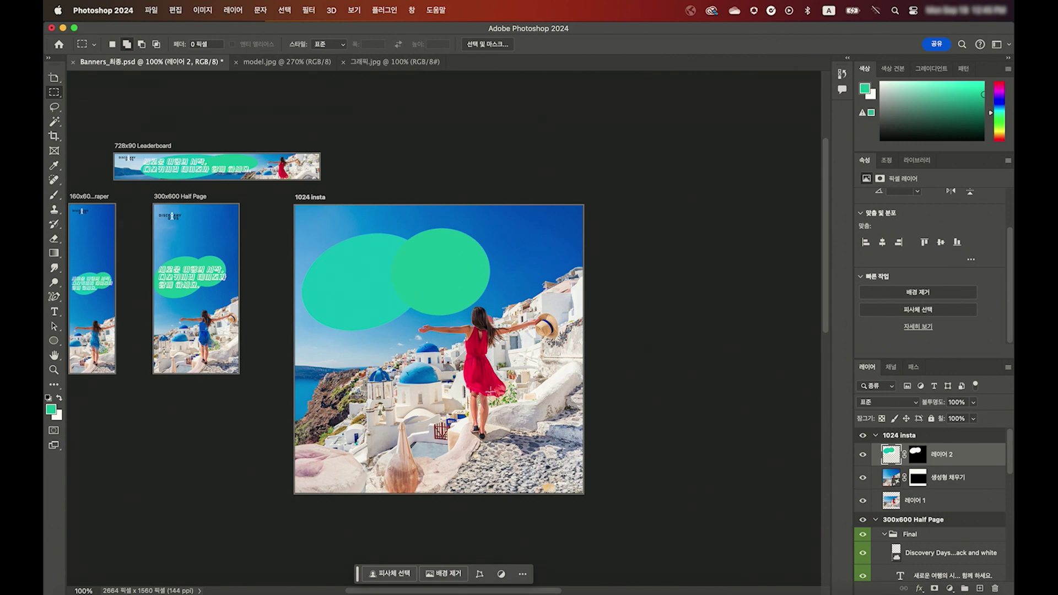
pyautogui.scroll(5, 490, 390)
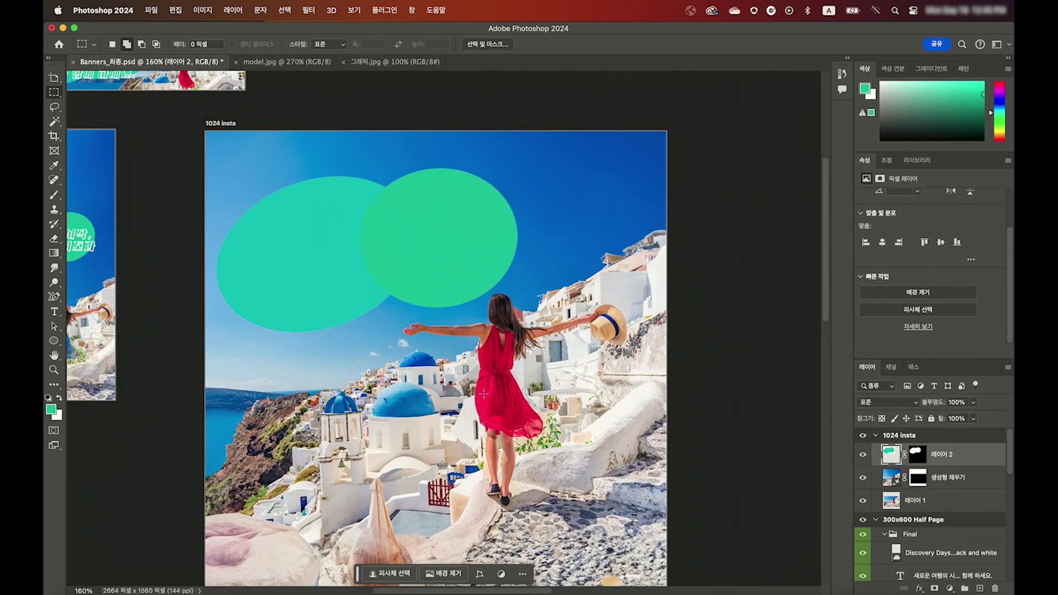
pyautogui.hscroll(-2, 483, 393)
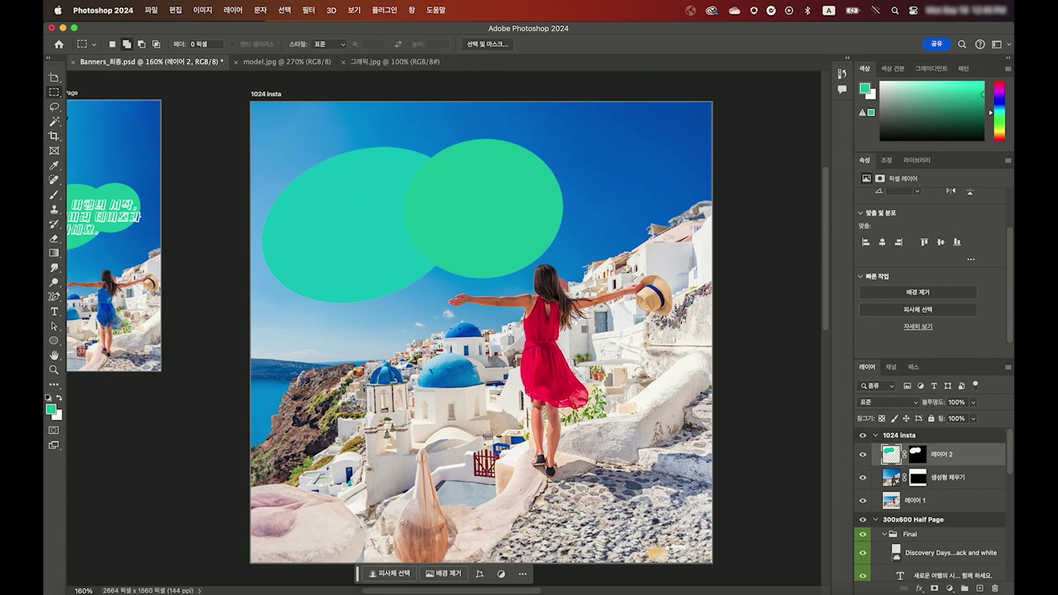
pyautogui.hscroll(-3, 579, 427)
pyautogui.hscroll(-2, 579, 428)
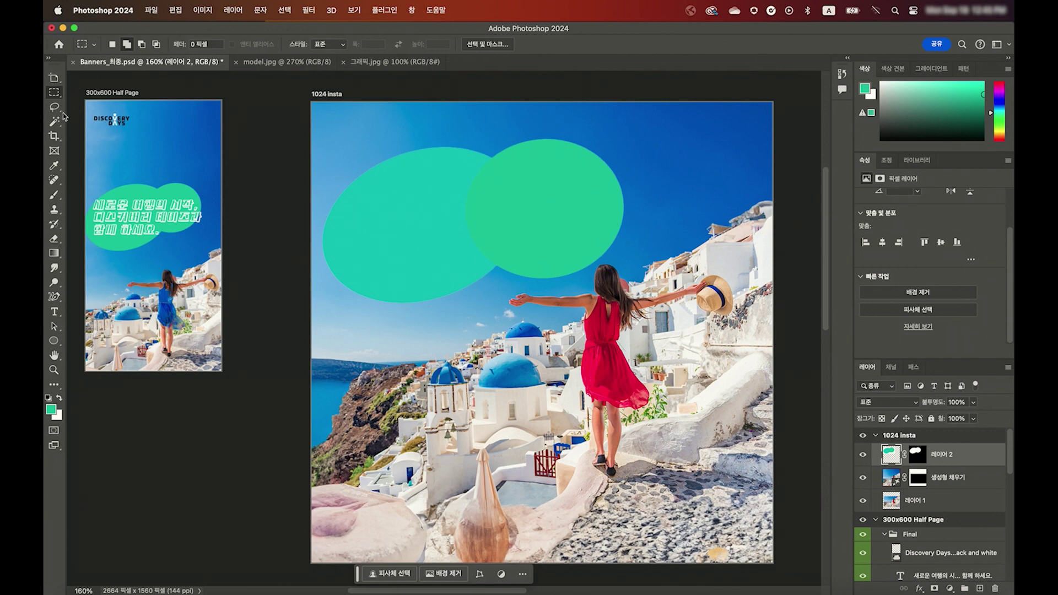
pyautogui.hscroll(1, 55, 110)
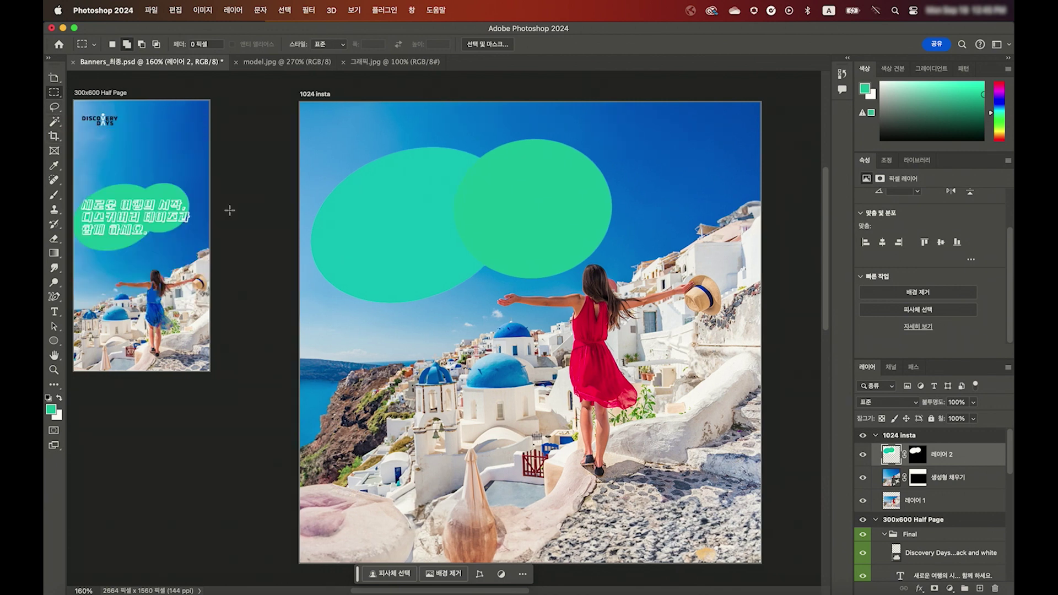
pyautogui.hscroll(-3, 228, 210)
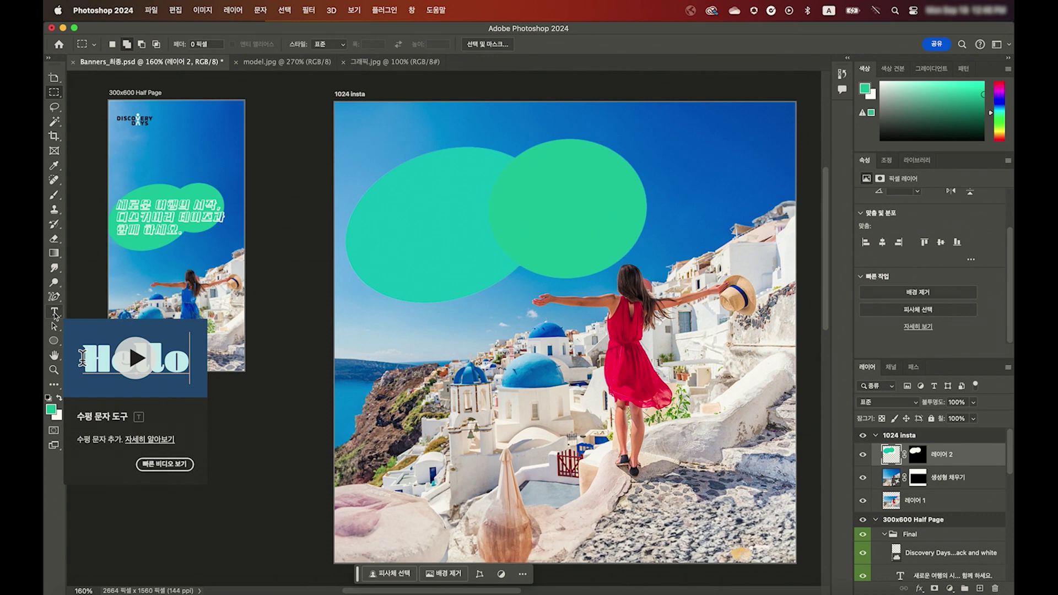
pyautogui.click(53, 314)
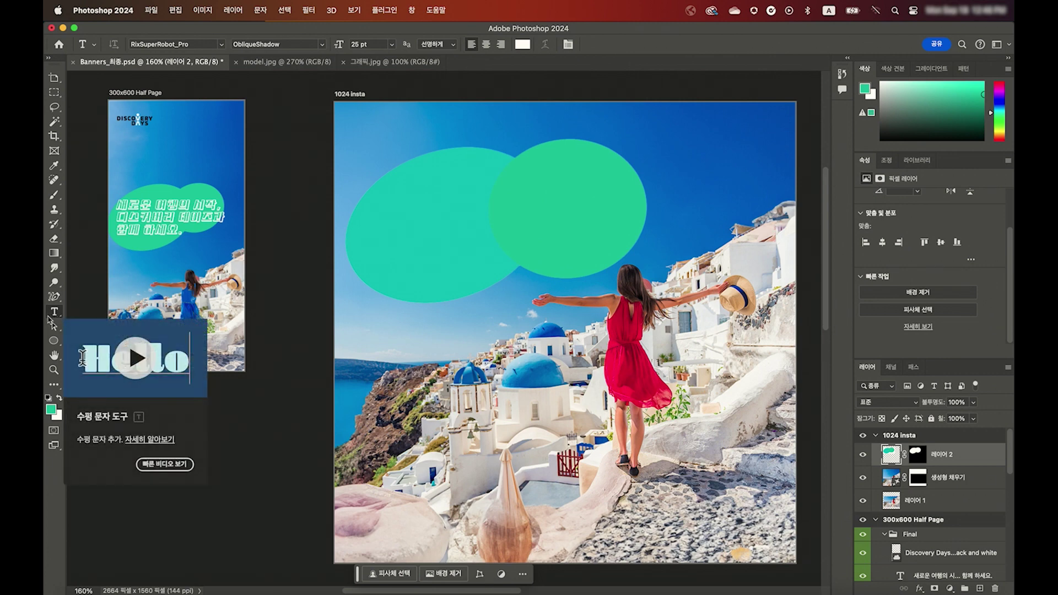
pyautogui.hscroll(3, 406, 206)
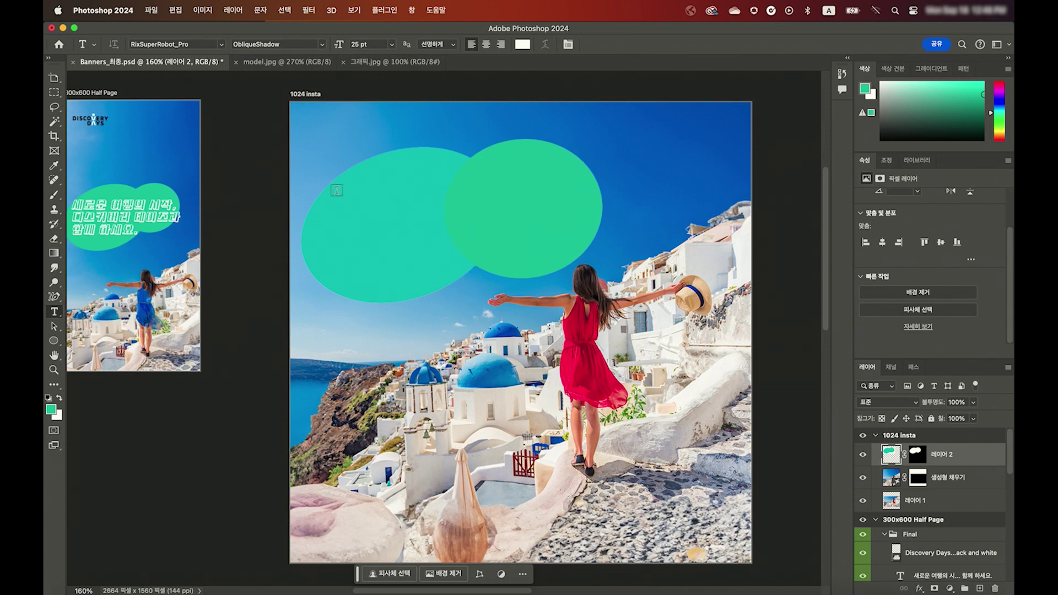
pyautogui.click(337, 194)
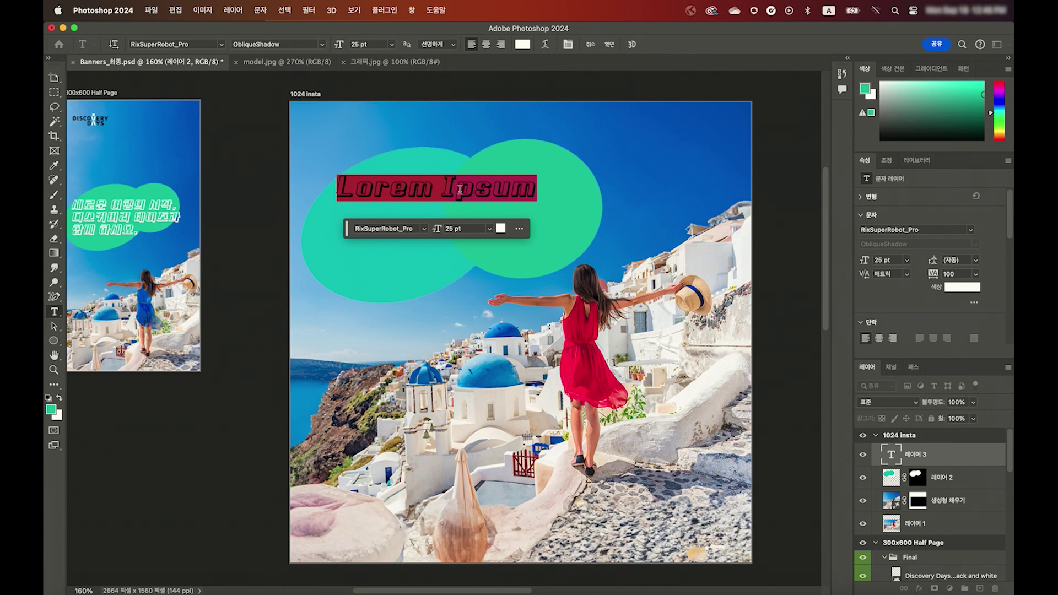
pyautogui.click(554, 196)
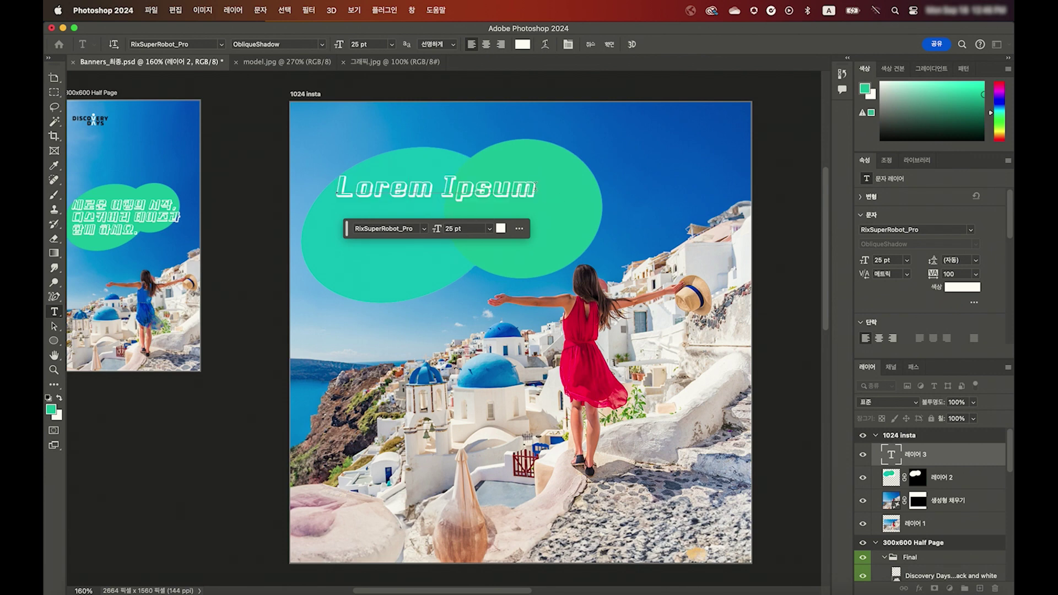
# Step: Replace the placeholder with the three-line headline '새로운 여행의 시작, 디스커버리 데이즈와 함께하세요.'
pyautogui.moveTo(535, 188); pyautogui.dragTo(336, 188)
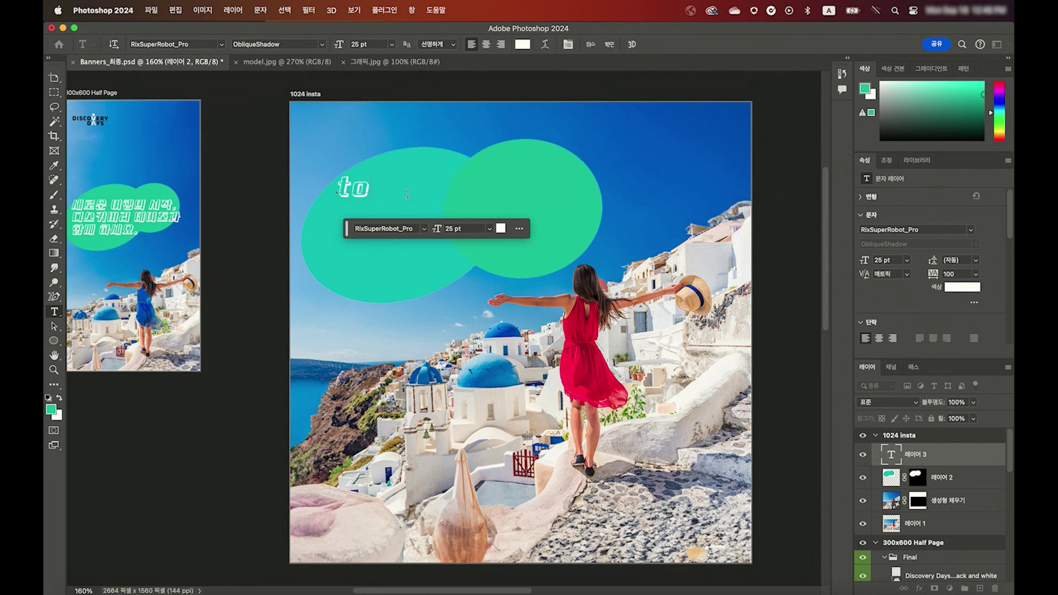
pyautogui.write('새로운 여행의 시작,')
pyautogui.press('Return')
pyautogui.write('디스커버리 뎅')
pyautogui.write('이즈와 하께ㅎ하세요.')
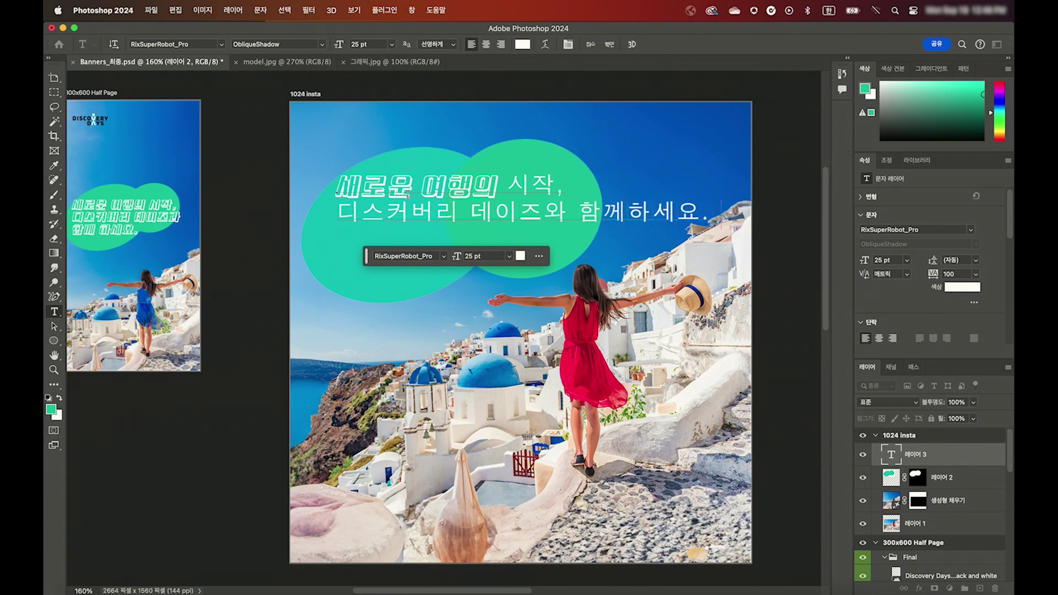
pyautogui.click(582, 215)
pyautogui.press('Return')
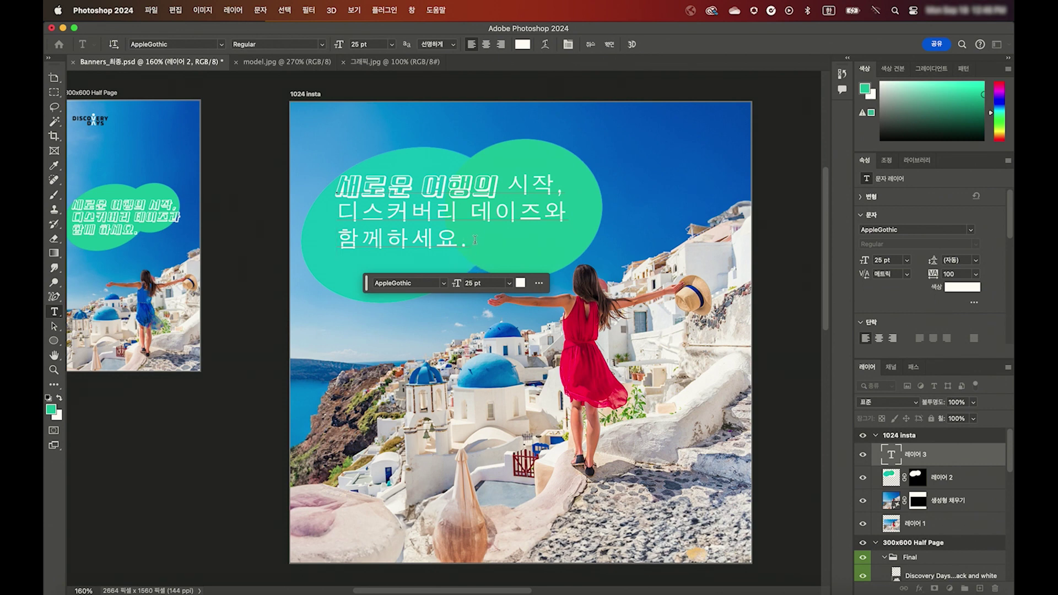
pyautogui.moveTo(476, 240); pyautogui.dragTo(324, 196)
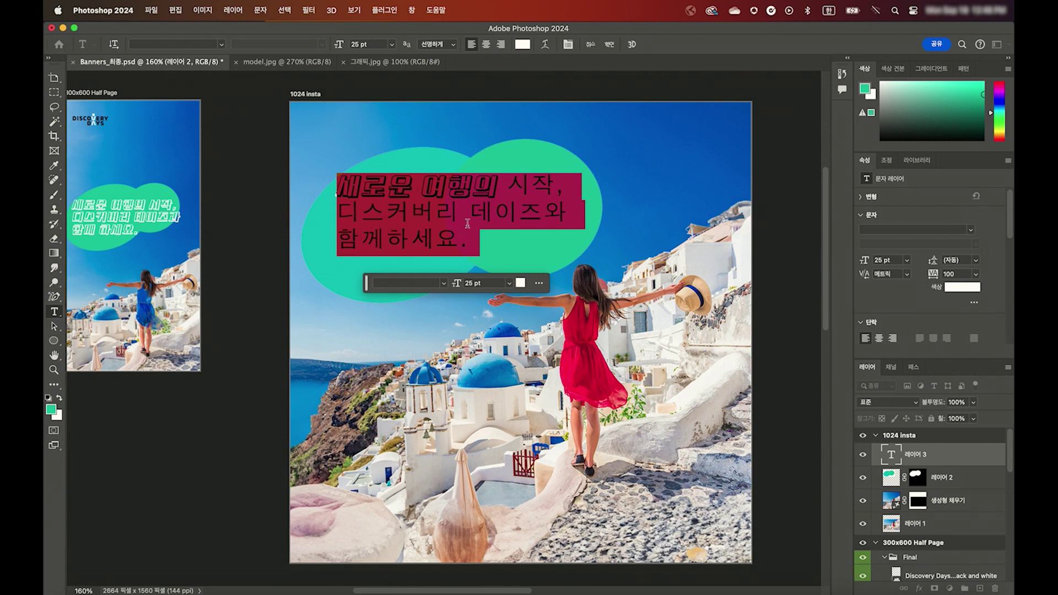
# Step: Set the headline in RixSuperRobot_Pro ObliqueShadow at 28 pt and commit the text
pyautogui.click(443, 284)
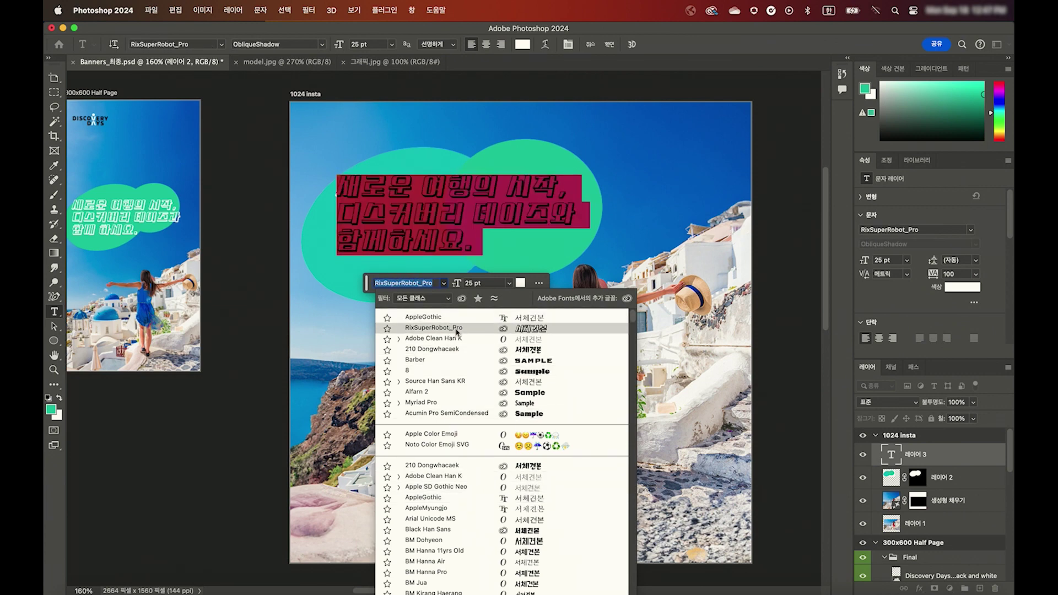
pyautogui.click(457, 329)
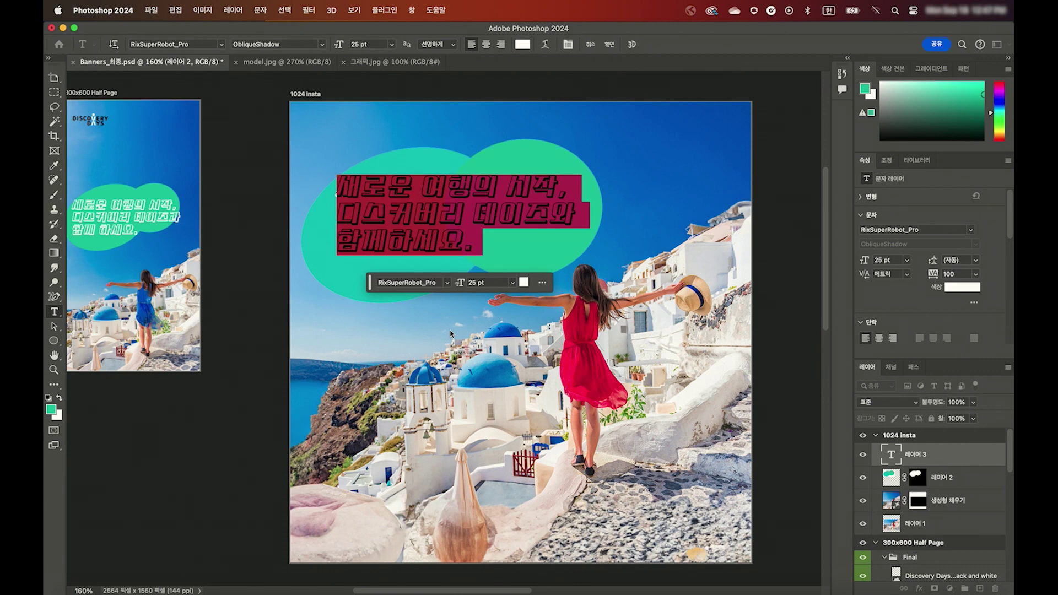
pyautogui.click(512, 283)
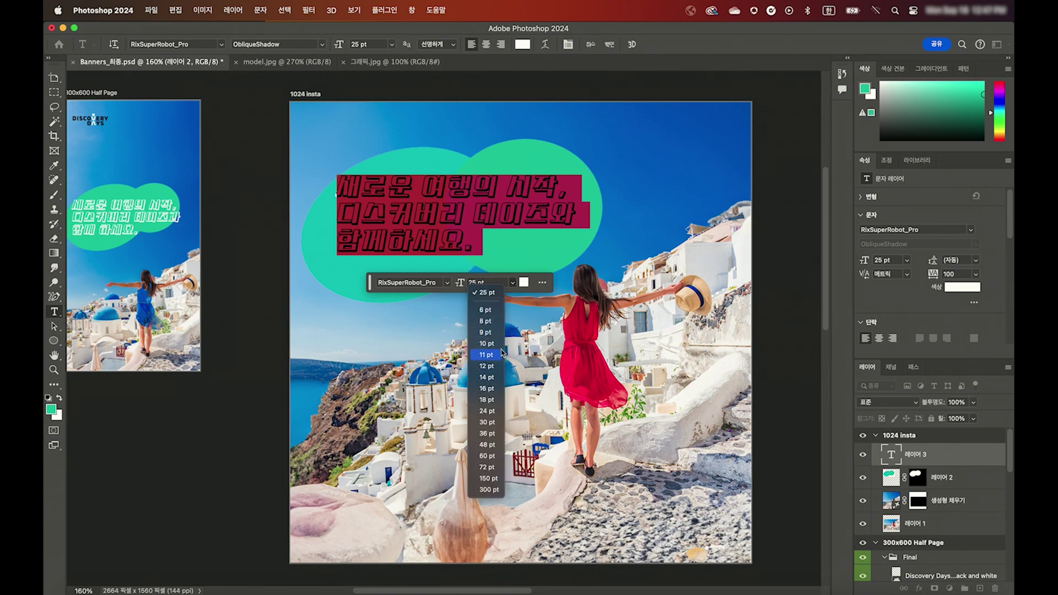
pyautogui.click(486, 422)
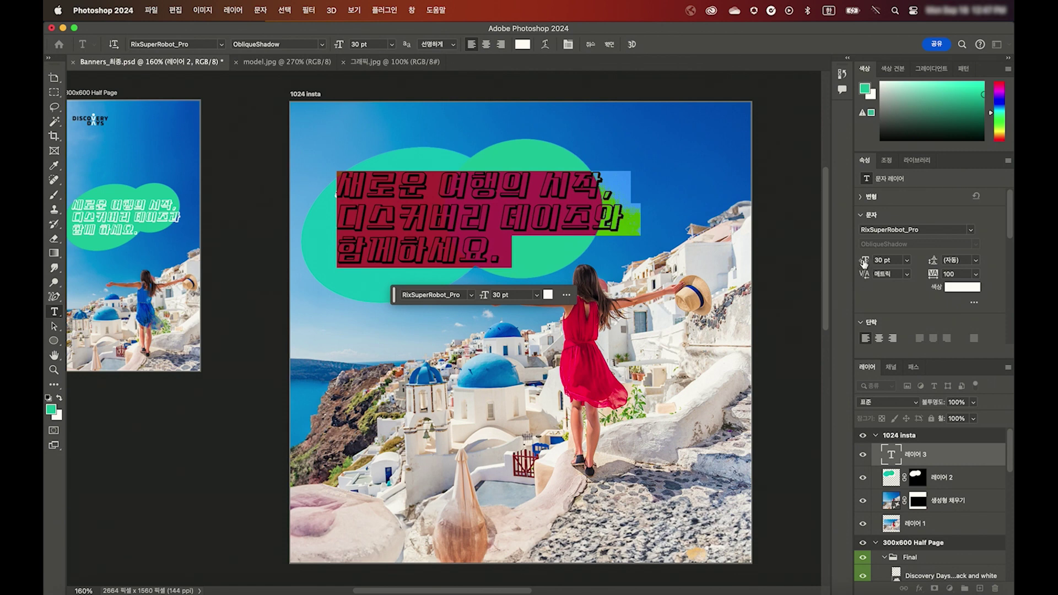
pyautogui.moveTo(864, 263); pyautogui.dragTo(862, 263)
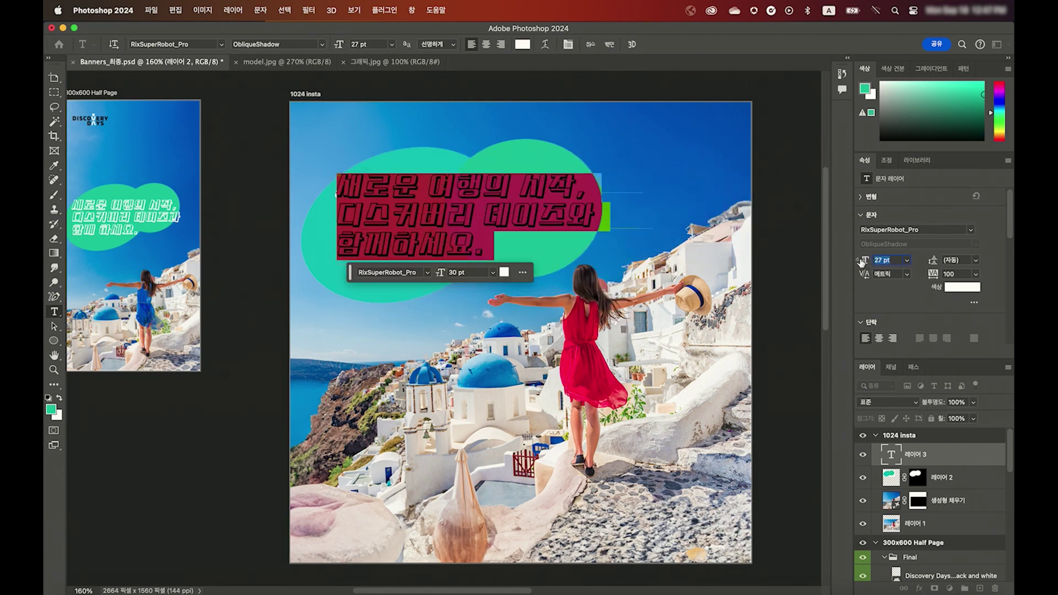
pyautogui.moveTo(862, 263); pyautogui.dragTo(863, 262)
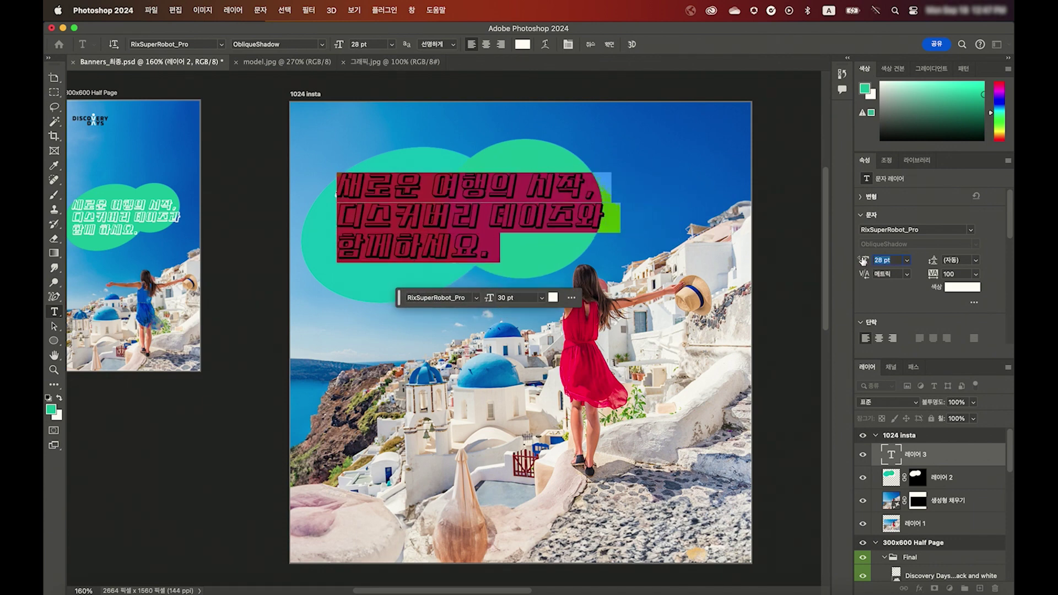
pyautogui.moveTo(863, 261); pyautogui.dragTo(864, 261)
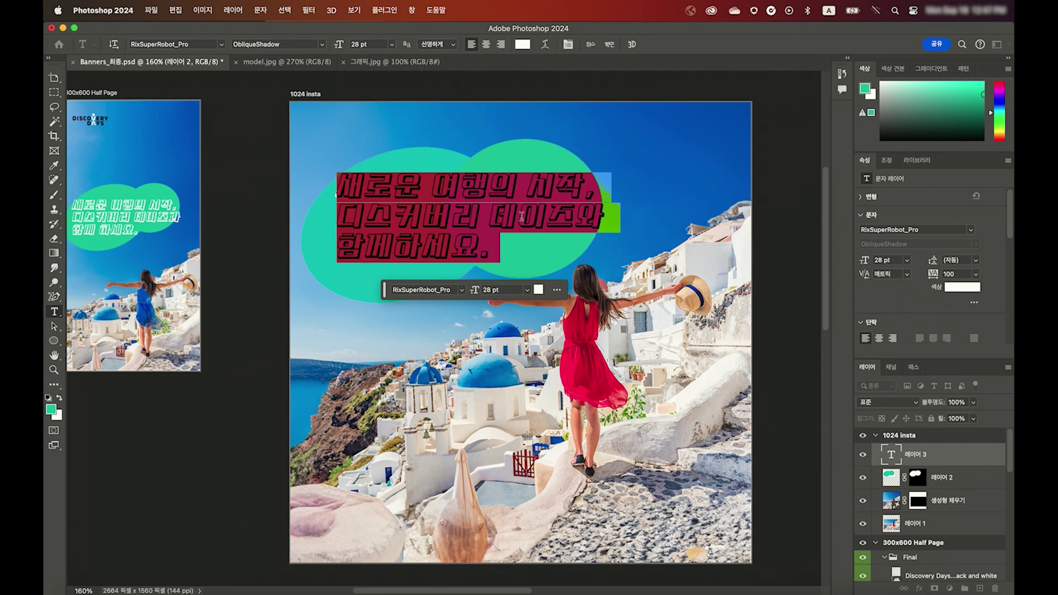
pyautogui.click(979, 460)
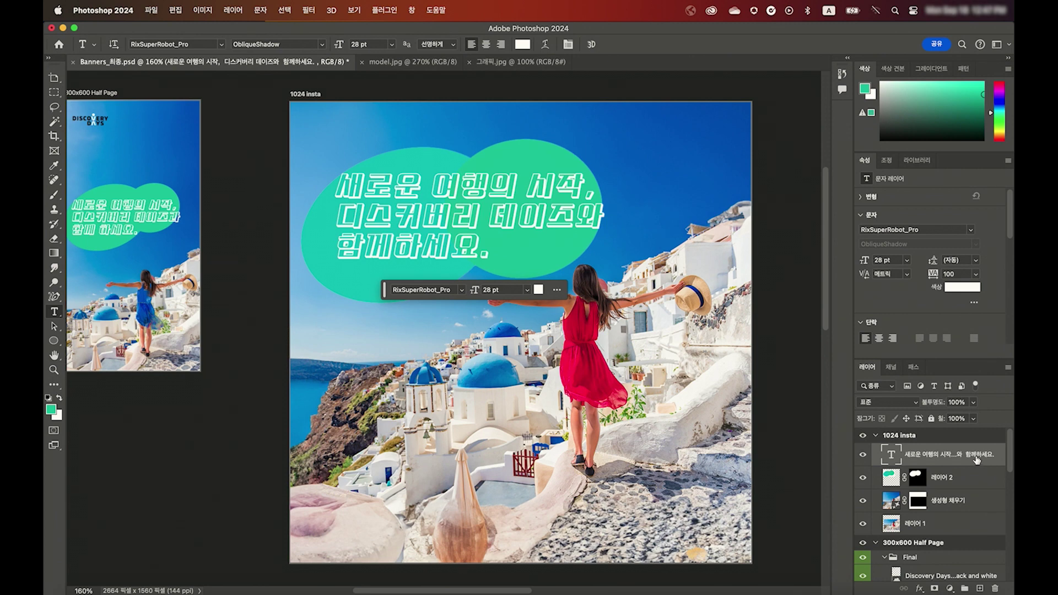
pyautogui.click(55, 78)
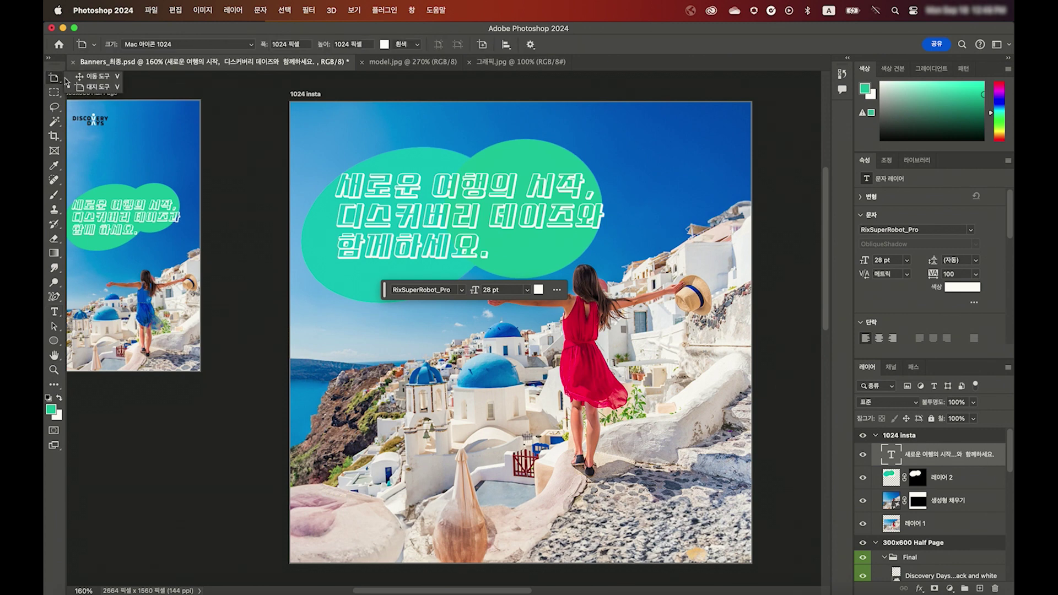
# Step: Nudge the headline left and down, then select the 1024 insta artboard and 레이어 1
pyautogui.moveTo(468, 229); pyautogui.dragTo(462, 238)
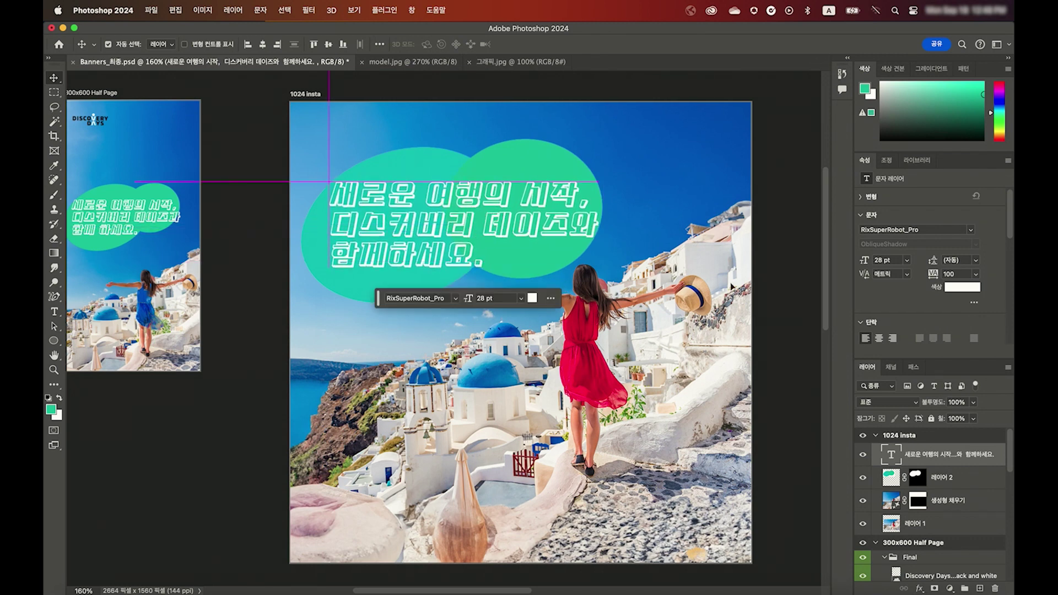
pyautogui.hscroll(3, 625, 292)
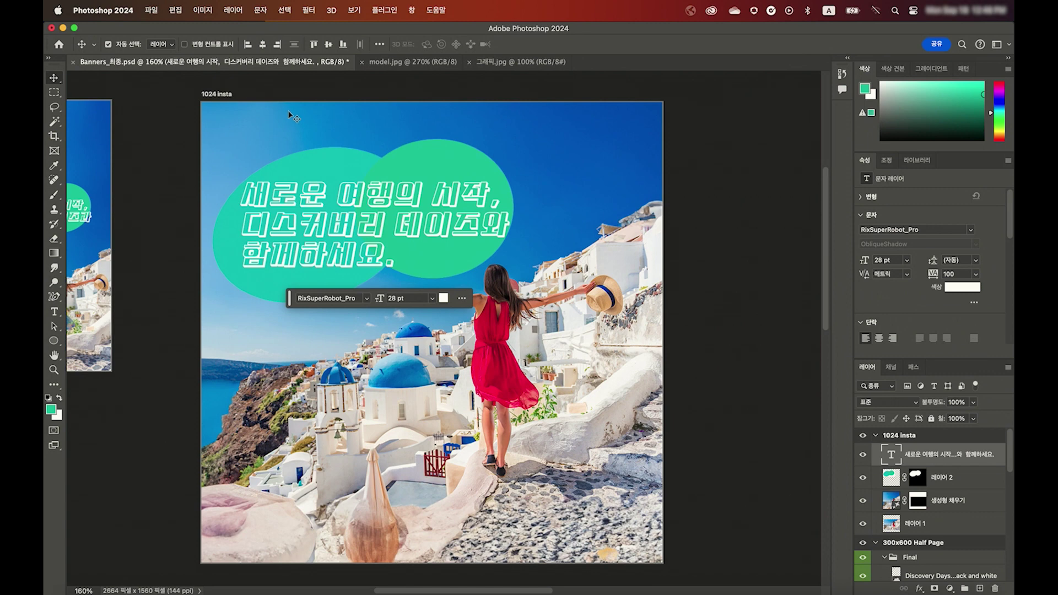
pyautogui.click(54, 107)
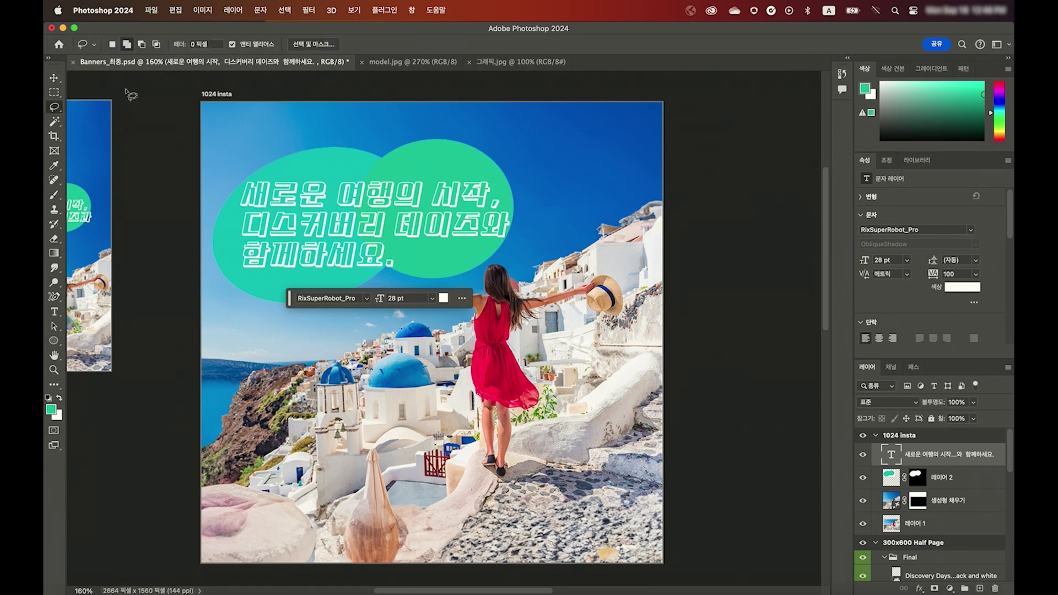
pyautogui.click(54, 77)
pyautogui.click(218, 97)
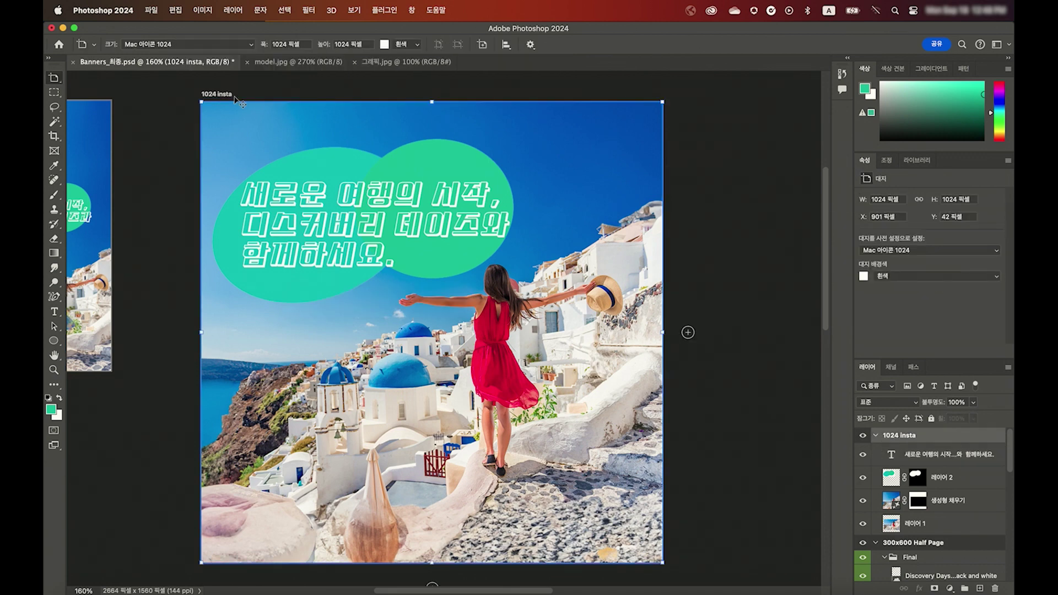
pyautogui.press('v')
pyautogui.click(503, 371)
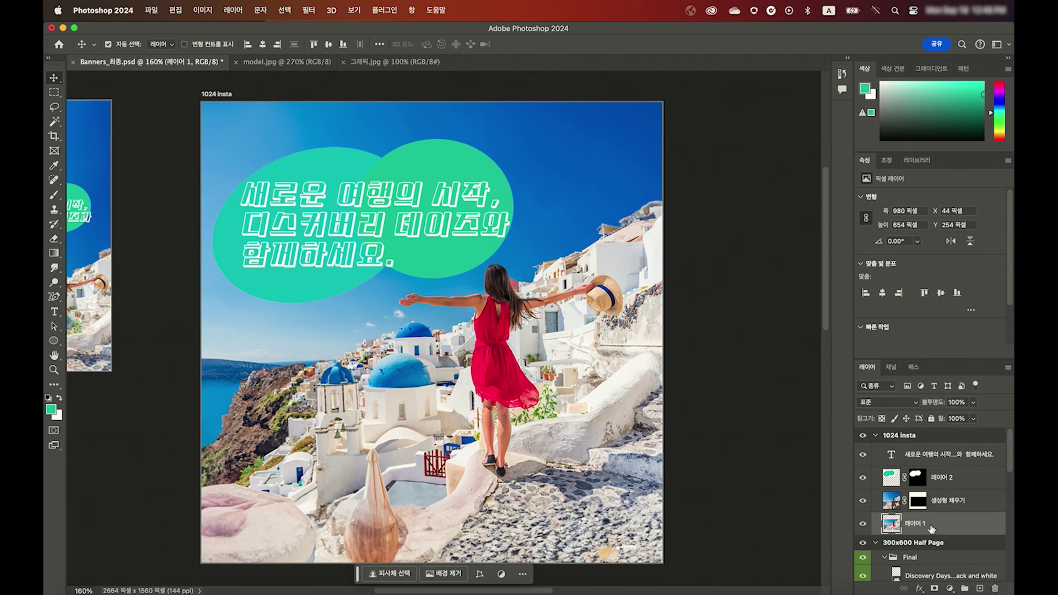
# Step: Lasso the woman's dress and generative-fill it with the prompt 파란 원피스
pyautogui.click(54, 107)
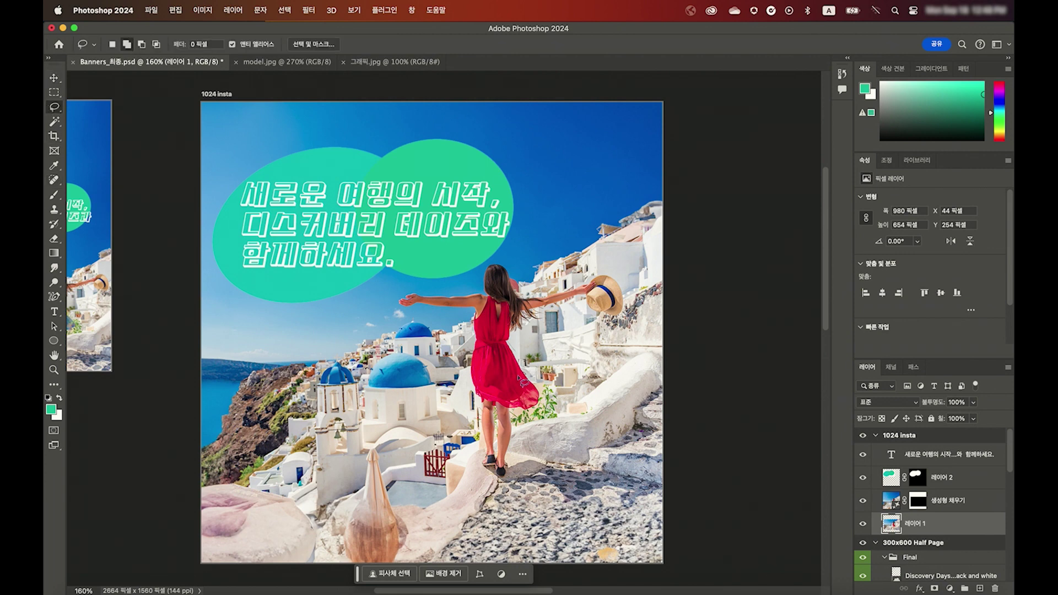
pyautogui.moveTo(507, 309); pyautogui.dragTo(499, 300)
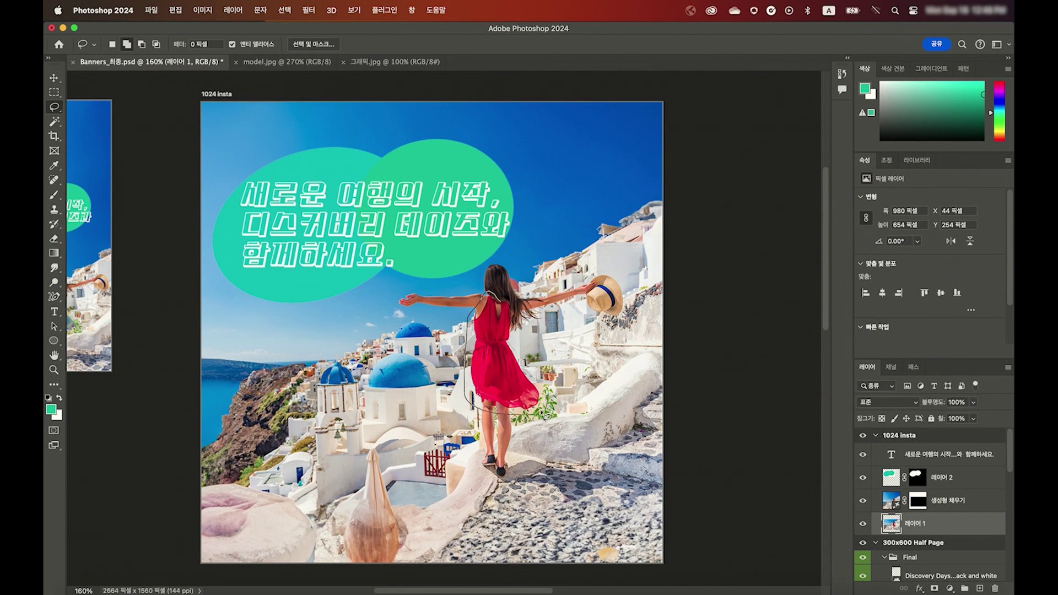
pyautogui.moveTo(511, 304); pyautogui.dragTo(506, 300)
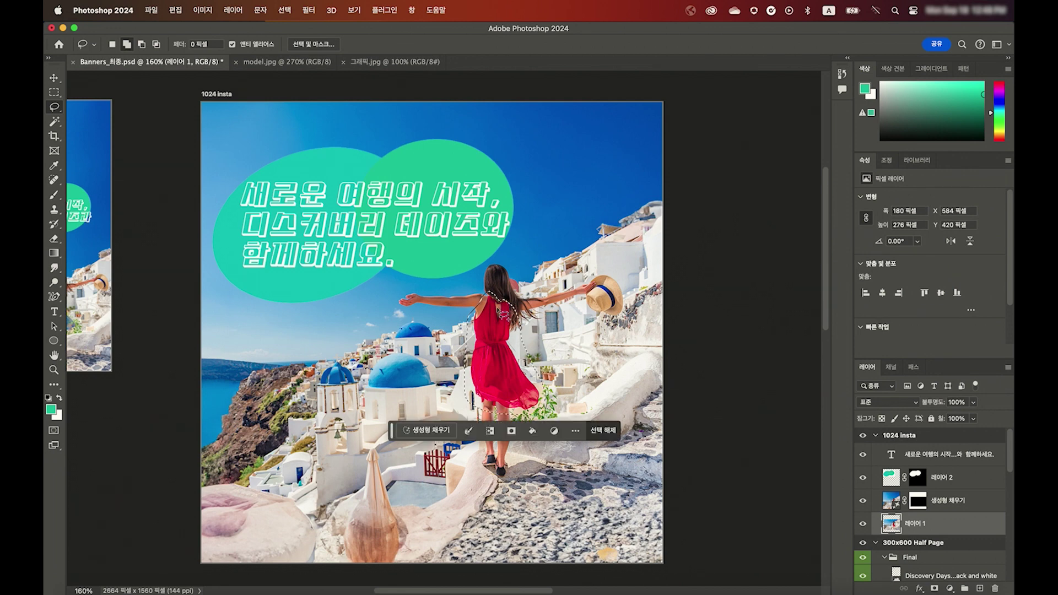
pyautogui.click(433, 430)
pyautogui.write('vk')
pyautogui.hotkey('ctrl', 'space')
pyautogui.write('파랑 하')
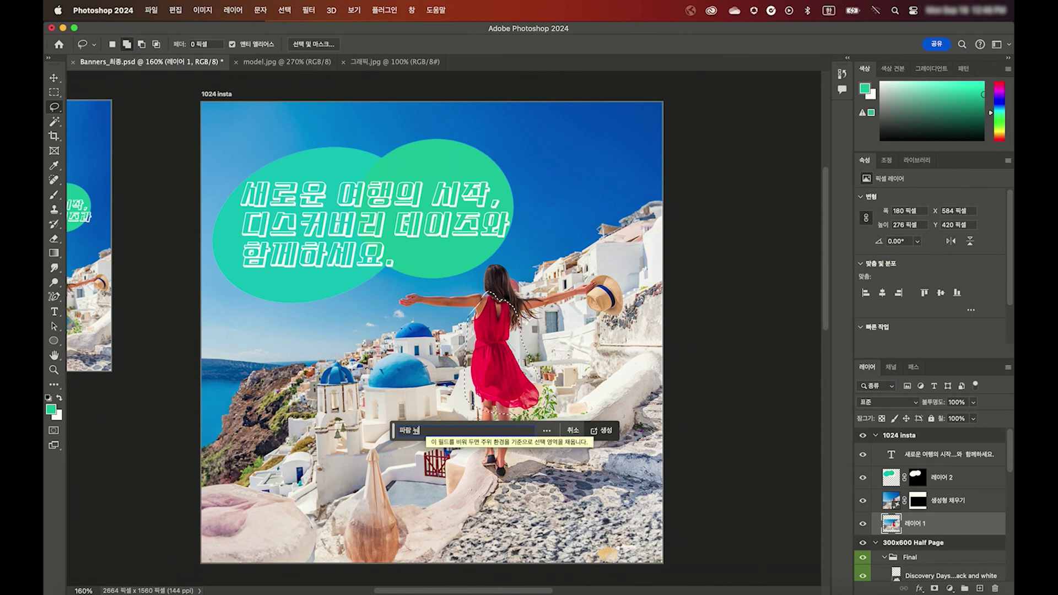
pyautogui.write(' 원피스')
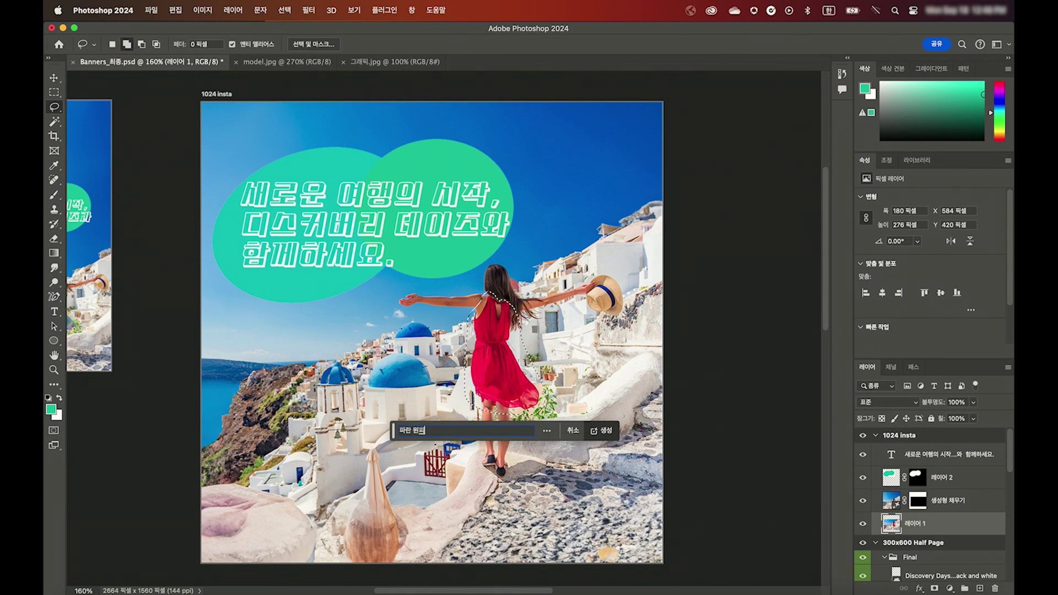
pyautogui.click(602, 430)
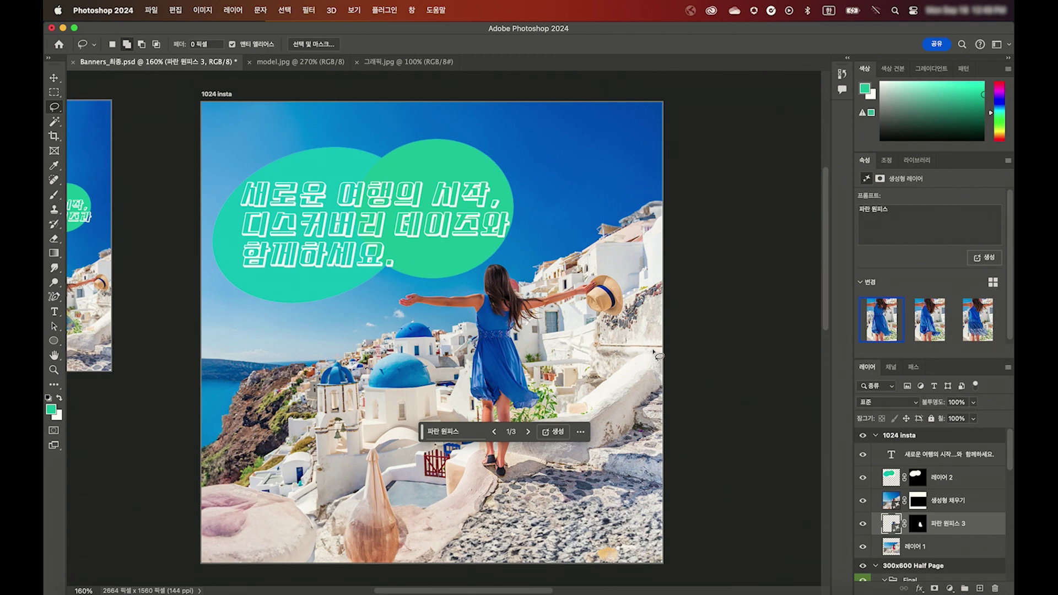
# Step: Pan across the artboards to check the generated blue dress
pyautogui.scroll(2, 656, 352)
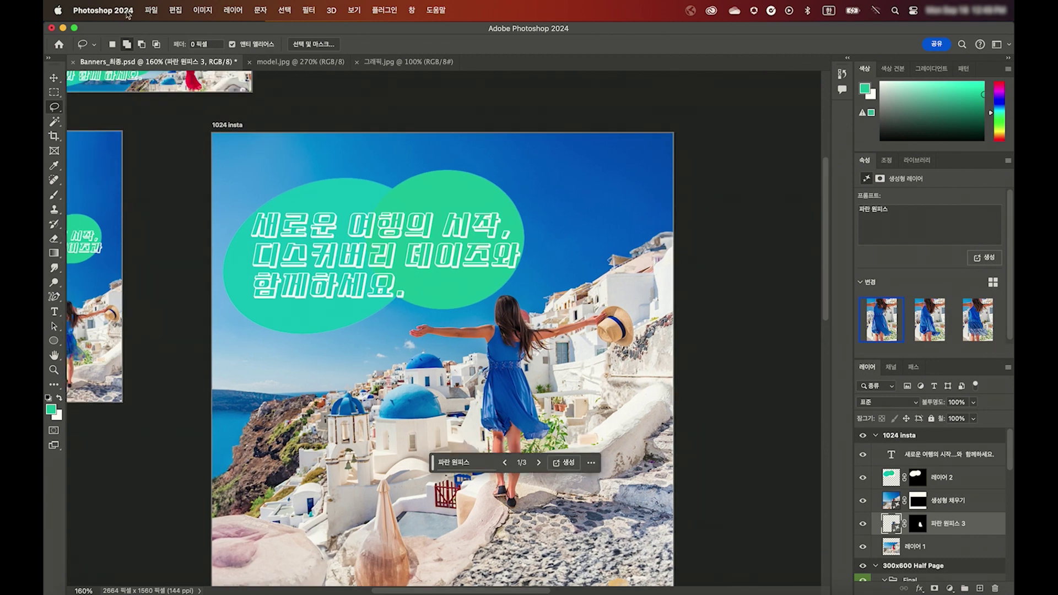
pyautogui.hscroll(-5, 270, 154)
pyautogui.hscroll(-1, 245, 159)
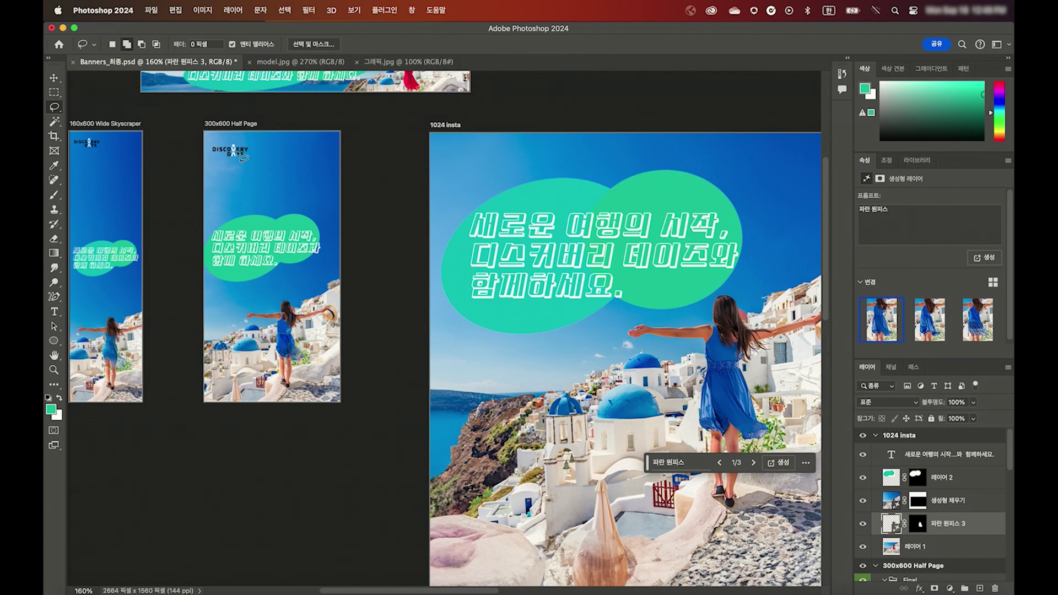
pyautogui.hscroll(3, 371, 166)
pyautogui.hscroll(5, 370, 166)
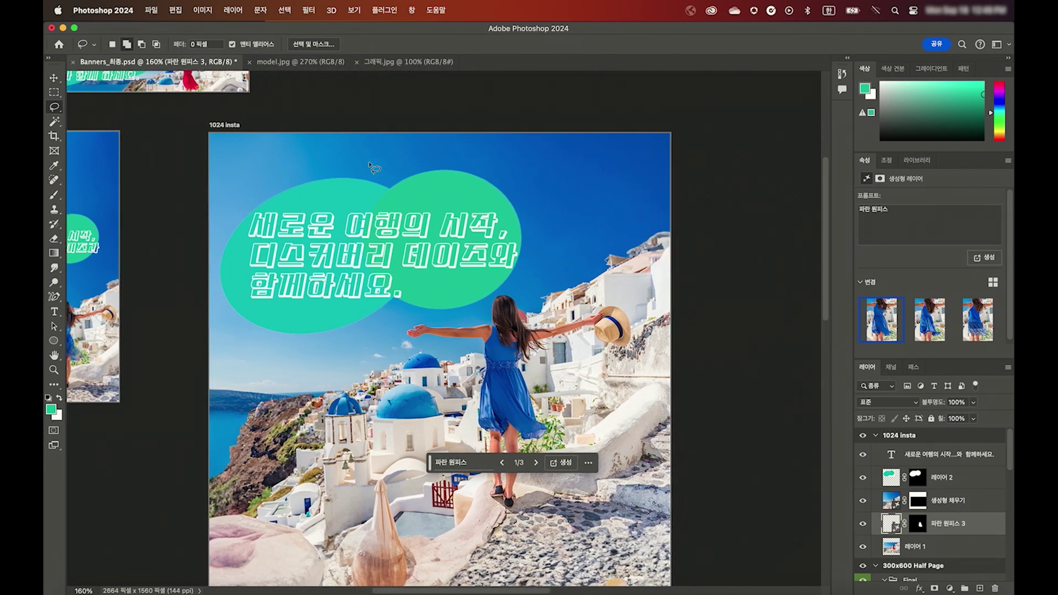
pyautogui.hscroll(-3, 432, 230)
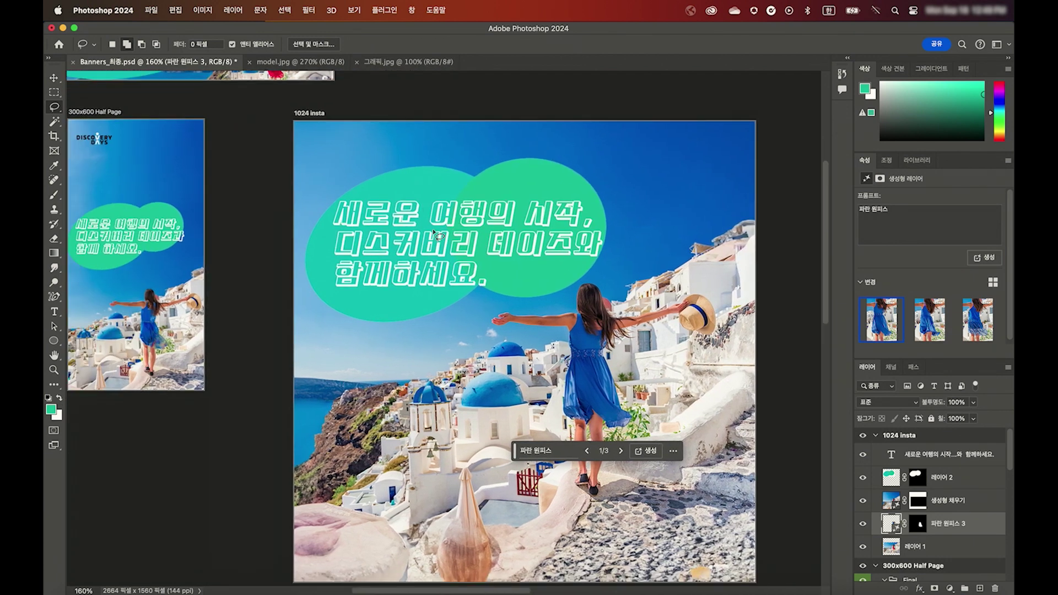
pyautogui.click(152, 10)
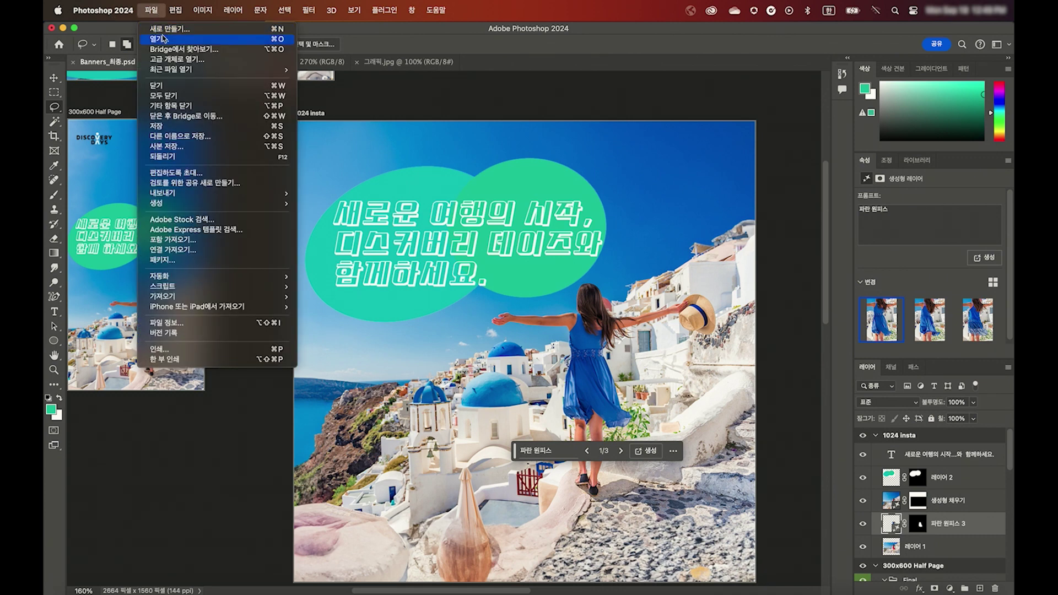
# Step: Open 로고.png and select the entire logo canvas
pyautogui.click(162, 38)
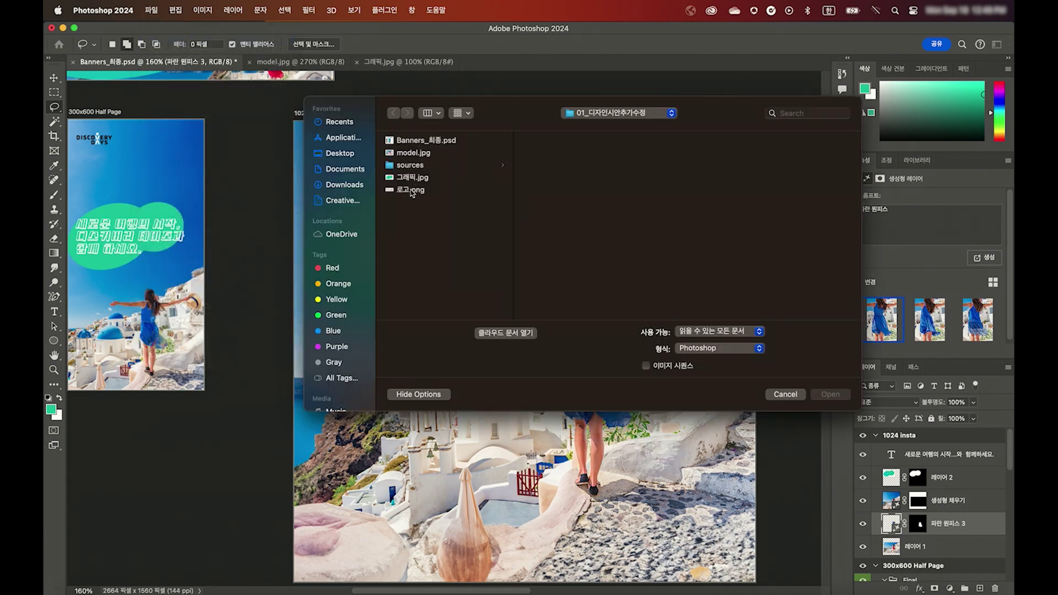
pyautogui.click(412, 190)
pyautogui.click(829, 395)
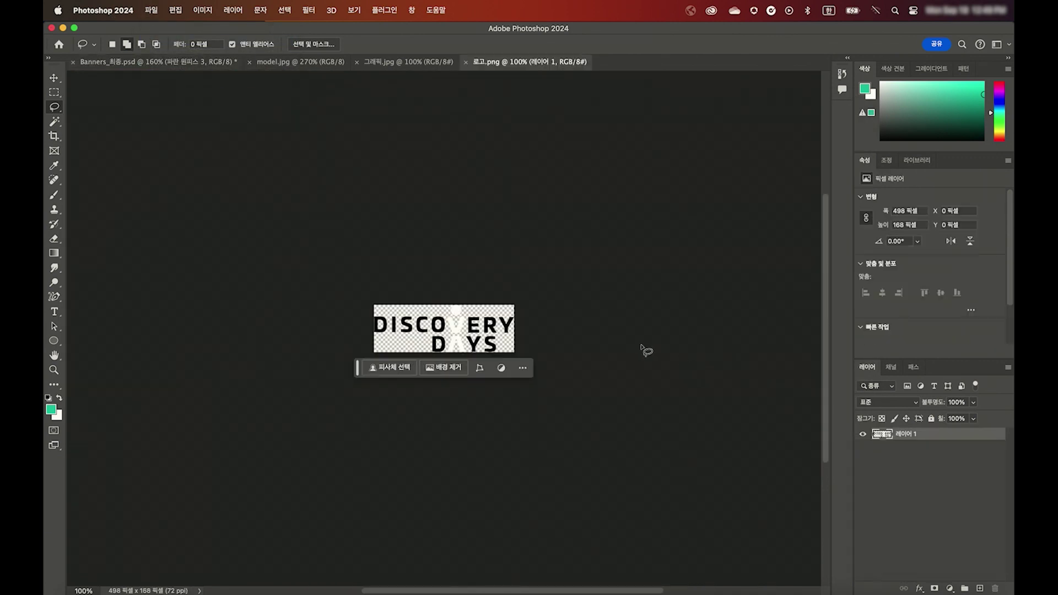
pyautogui.click(54, 92)
pyautogui.moveTo(371, 296); pyautogui.dragTo(539, 380)
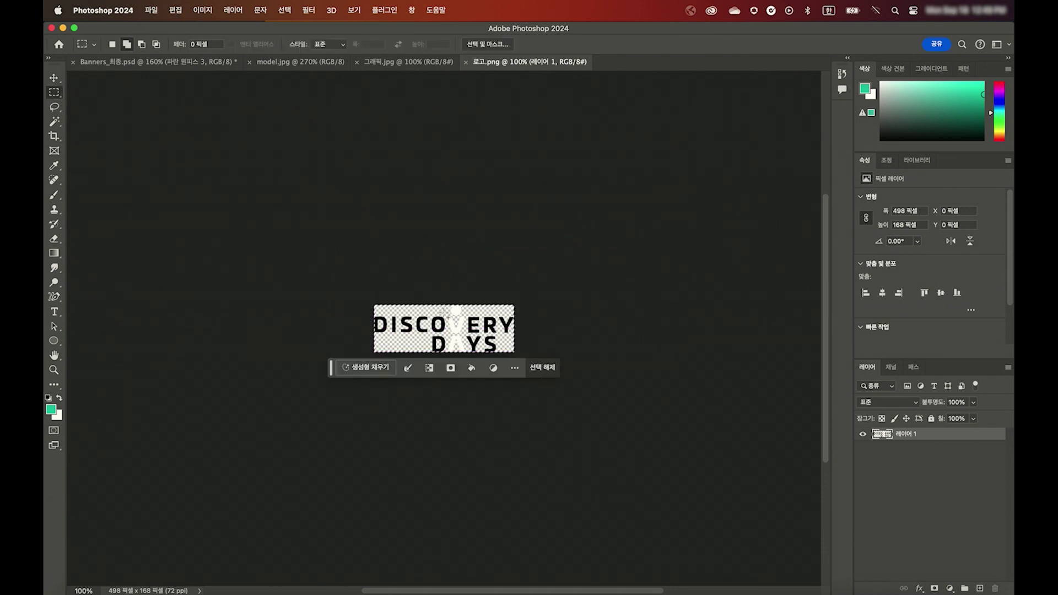
# Step: Paste the logo into Banners_최종.psd and move it down and left over the woman
pyautogui.click(188, 61)
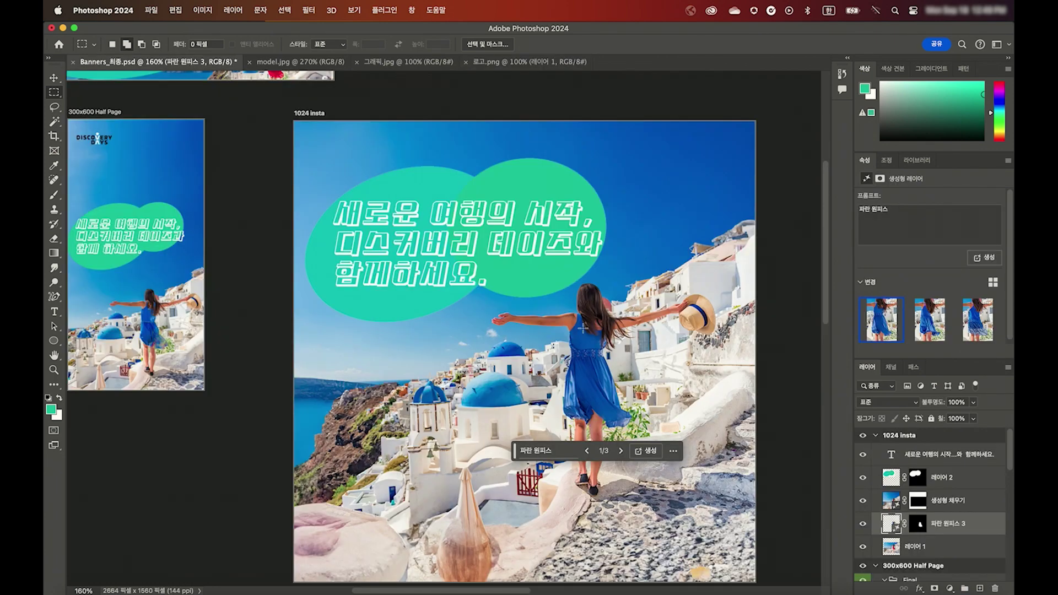
pyautogui.press('super+v')
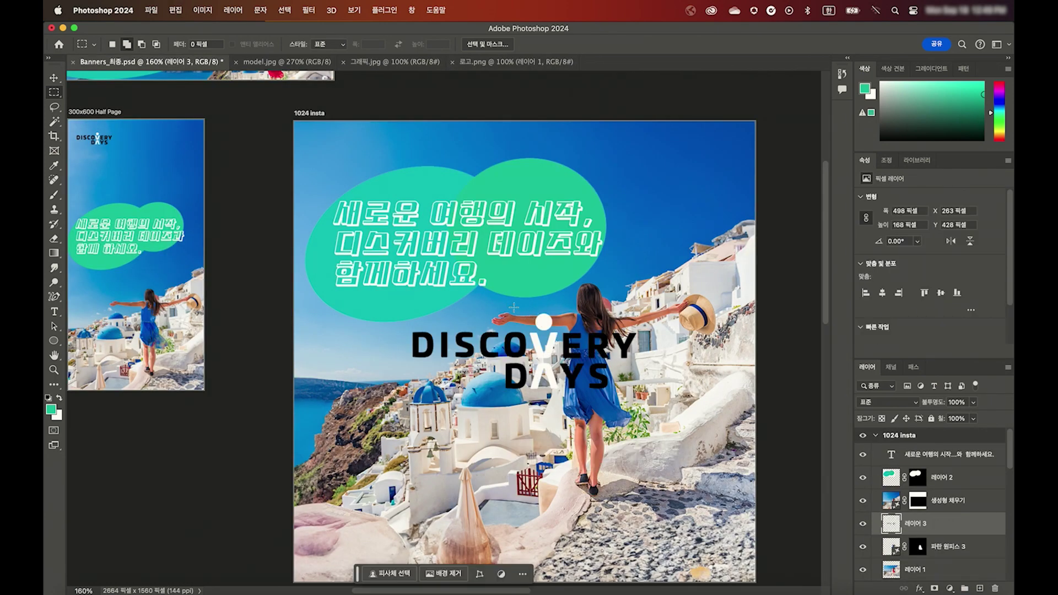
pyautogui.click(54, 77)
pyautogui.moveTo(547, 353); pyautogui.dragTo(513, 373)
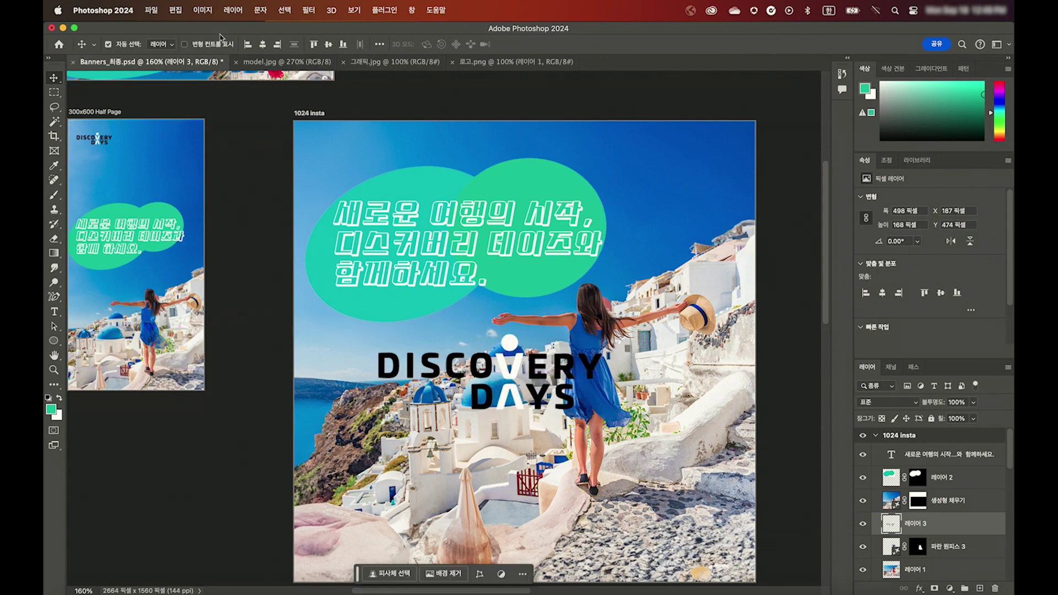
pyautogui.click(175, 10)
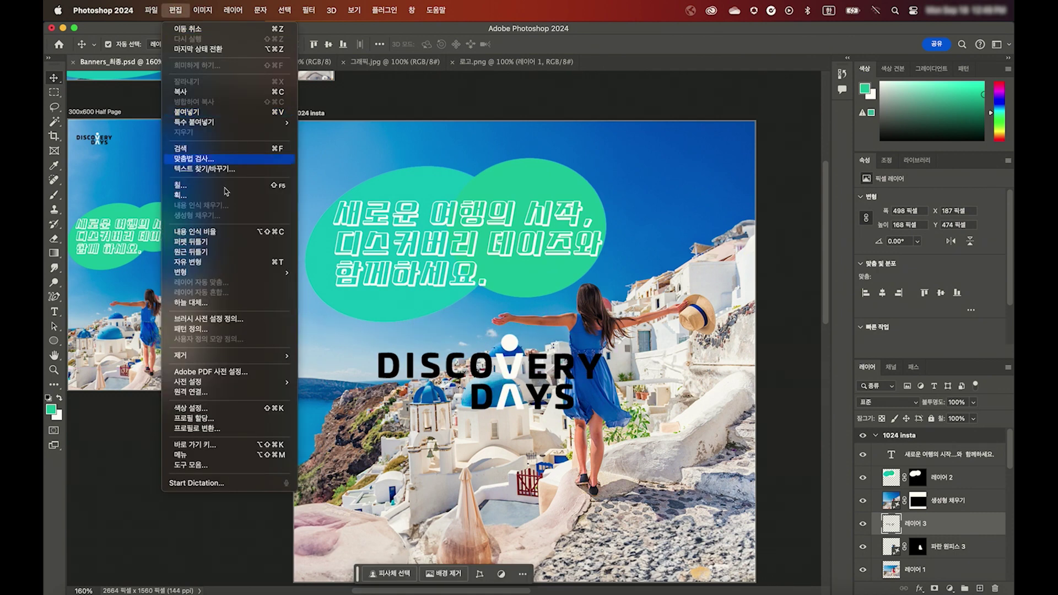
# Step: Scale the DISCOVERY DAYS logo down to about 33% with Free Transform
pyautogui.click(225, 263)
pyautogui.moveTo(603, 335)
pyautogui.mouseDown()
pyautogui.moveTo(453, 384)
pyautogui.moveTo(373, 150)
pyautogui.moveTo(361, 147)
pyautogui.mouseUp()
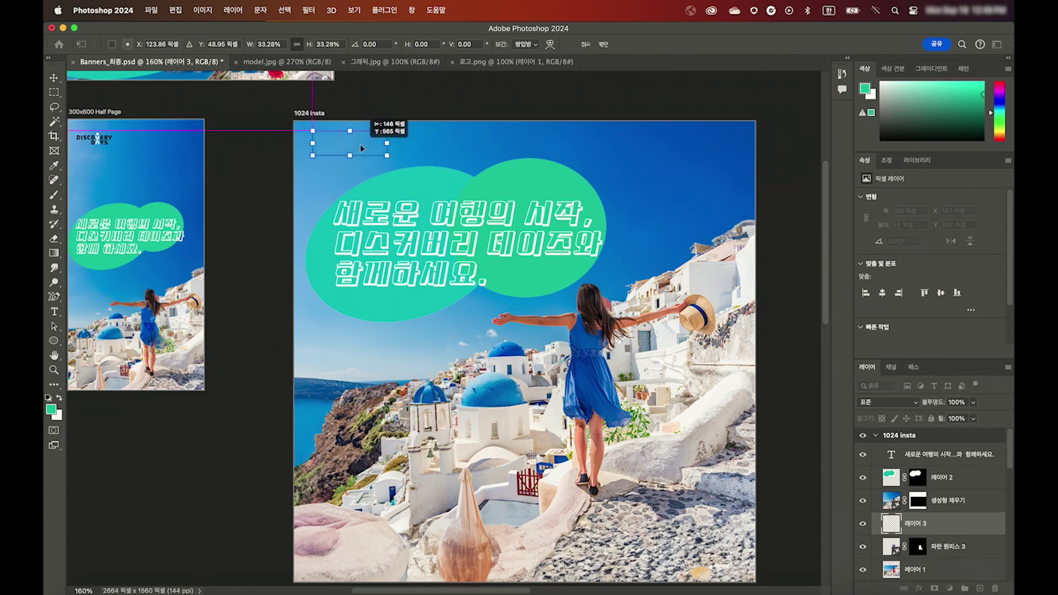
pyautogui.press('Return')
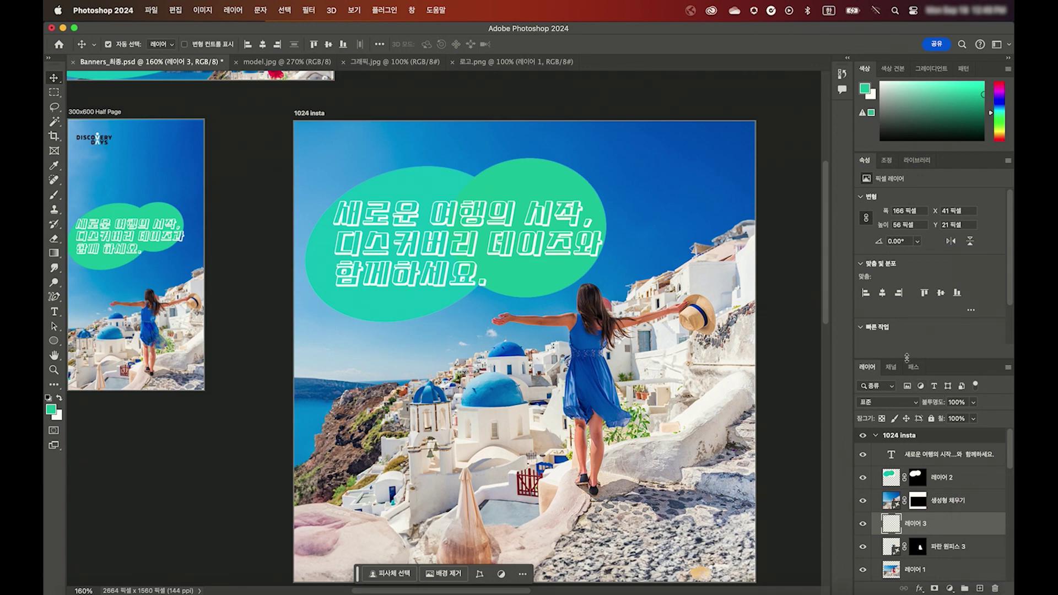
# Step: Move the logo layer to the top of 1024 insta and place it top-left
pyautogui.moveTo(907, 360); pyautogui.dragTo(904, 229)
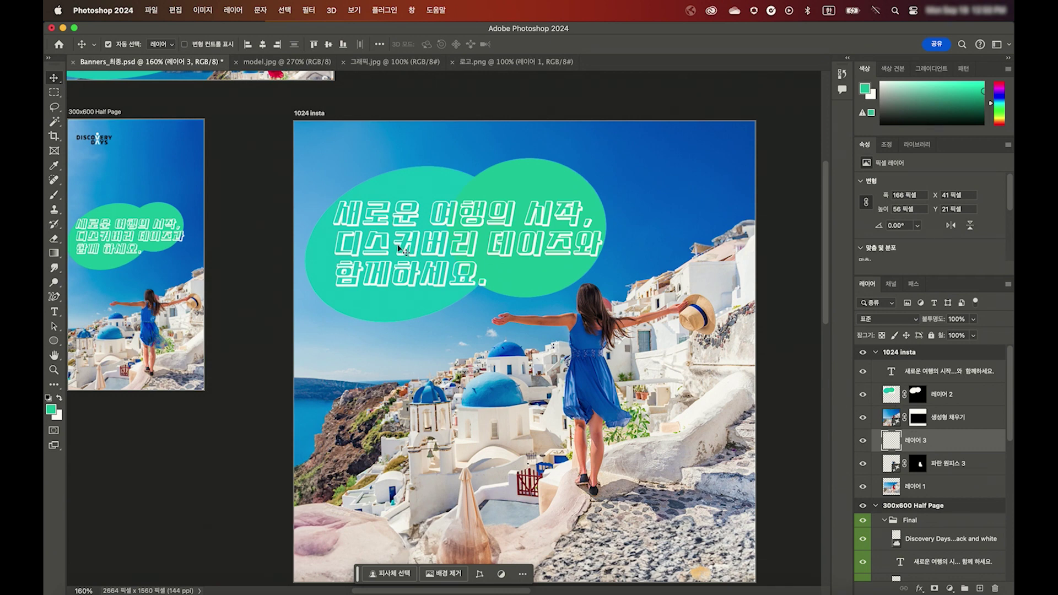
pyautogui.moveTo(991, 448); pyautogui.dragTo(979, 369)
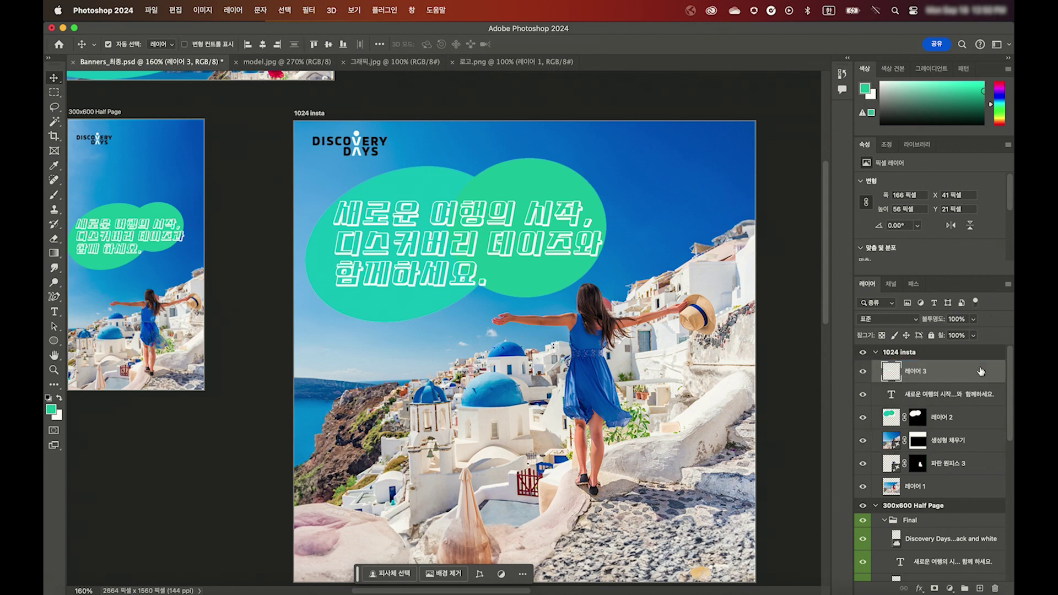
pyautogui.hscroll(3, 534, 405)
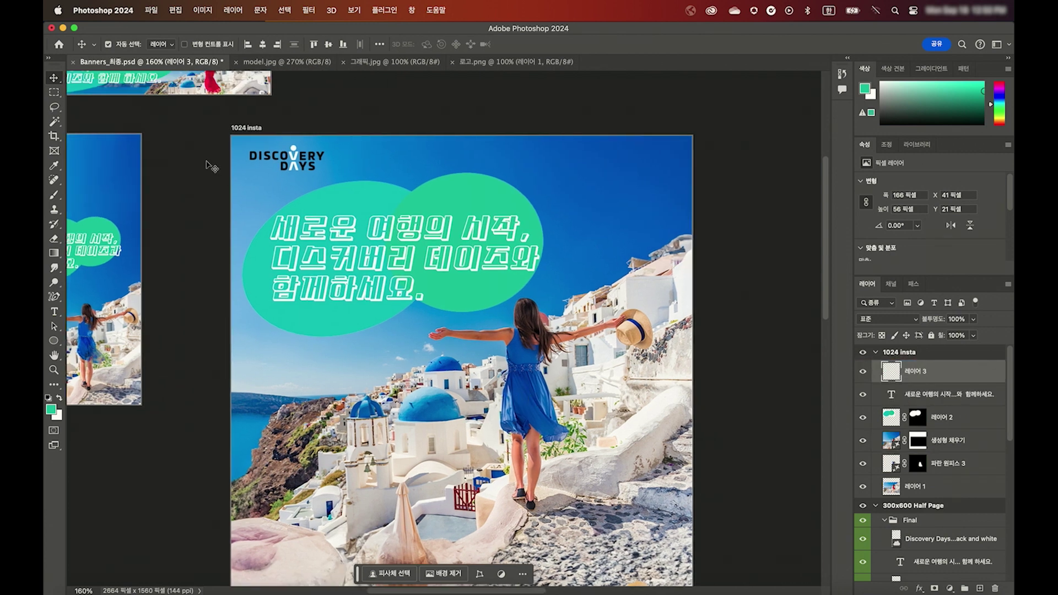
pyautogui.moveTo(294, 165); pyautogui.dragTo(293, 178)
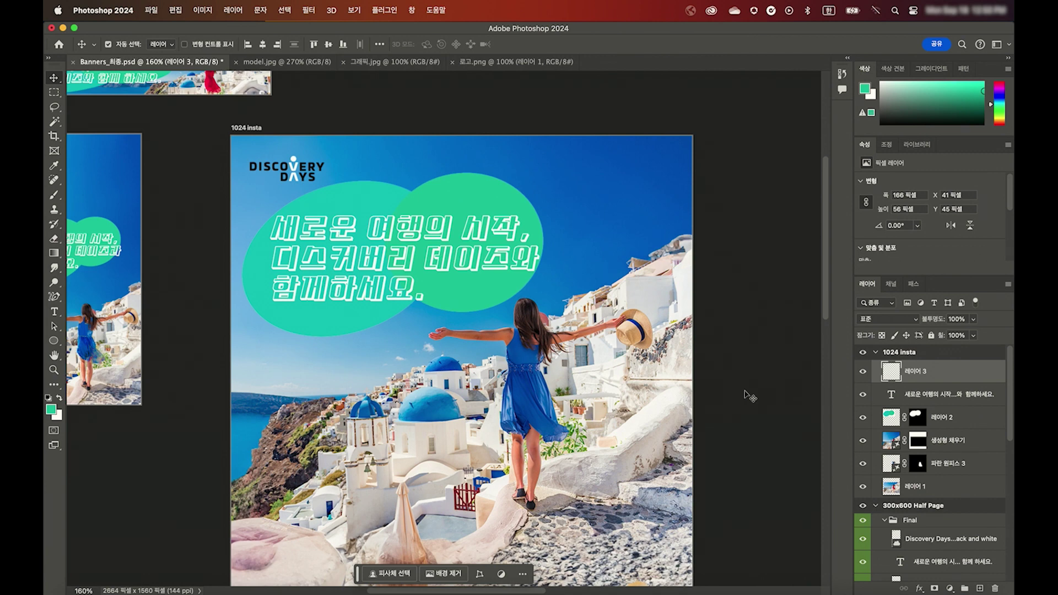
pyautogui.click(151, 10)
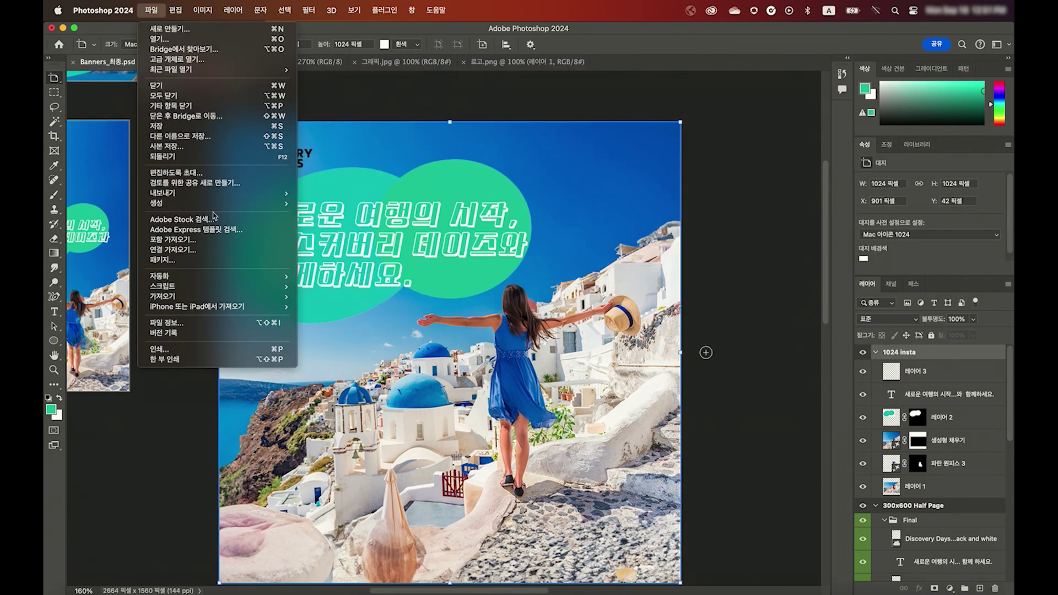
pyautogui.moveTo(165, 193)
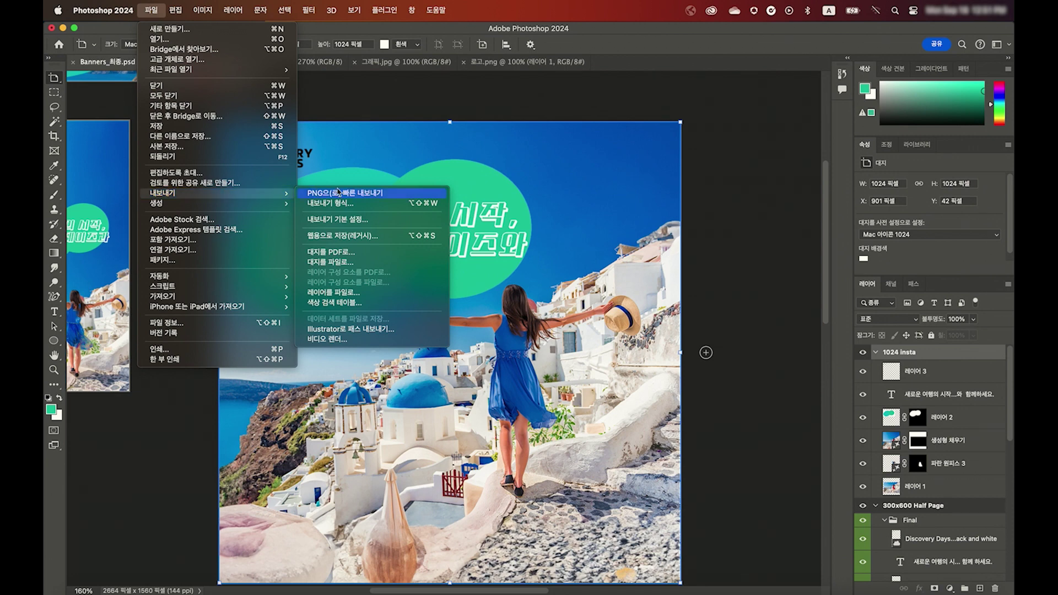
# Step: Set up a PNG export of 1024 insta only, excluding 160x600, 728x90 and 300x600
pyautogui.click(373, 204)
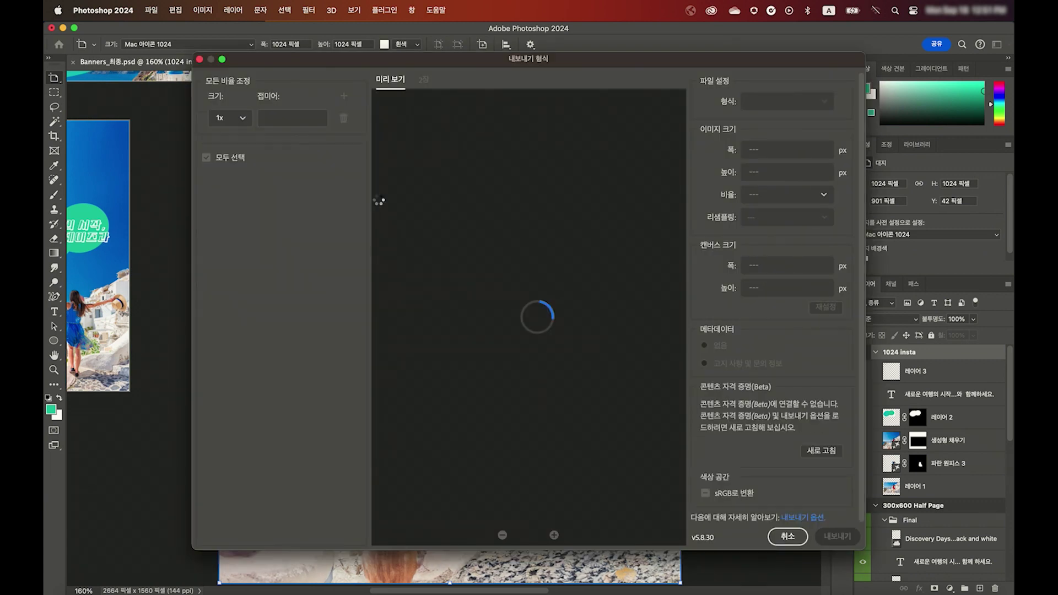
pyautogui.moveTo(634, 59); pyautogui.dragTo(623, 60)
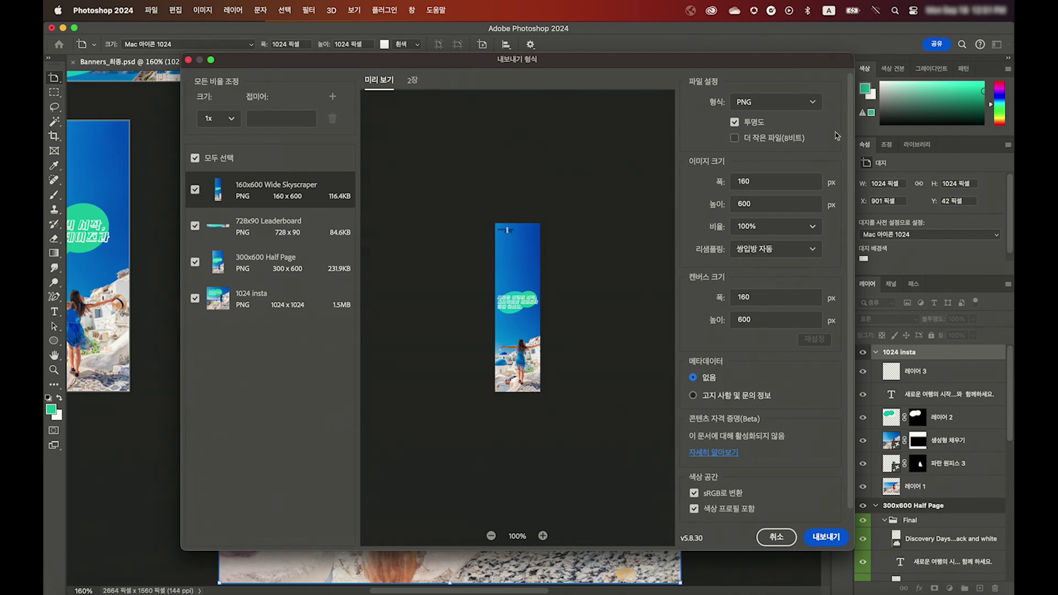
pyautogui.click(813, 102)
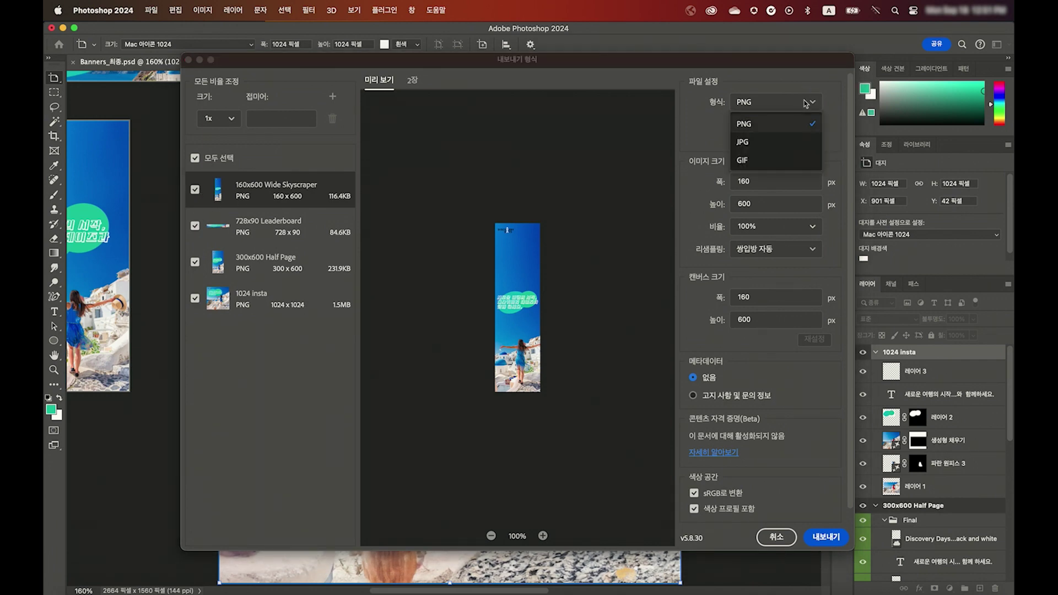
pyautogui.click(806, 104)
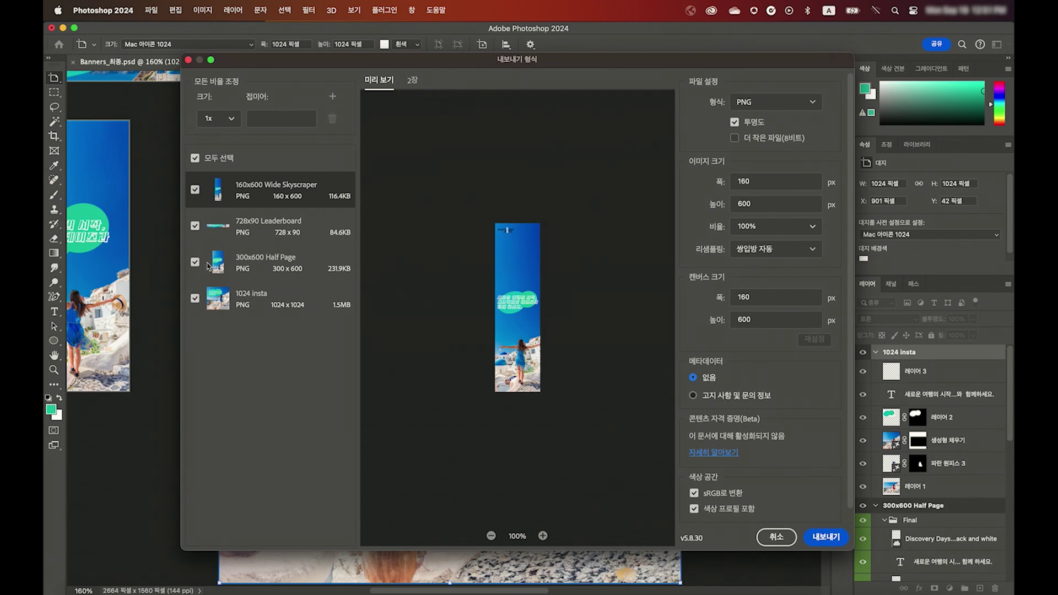
pyautogui.click(194, 189)
pyautogui.click(194, 226)
pyautogui.click(194, 262)
pyautogui.click(286, 310)
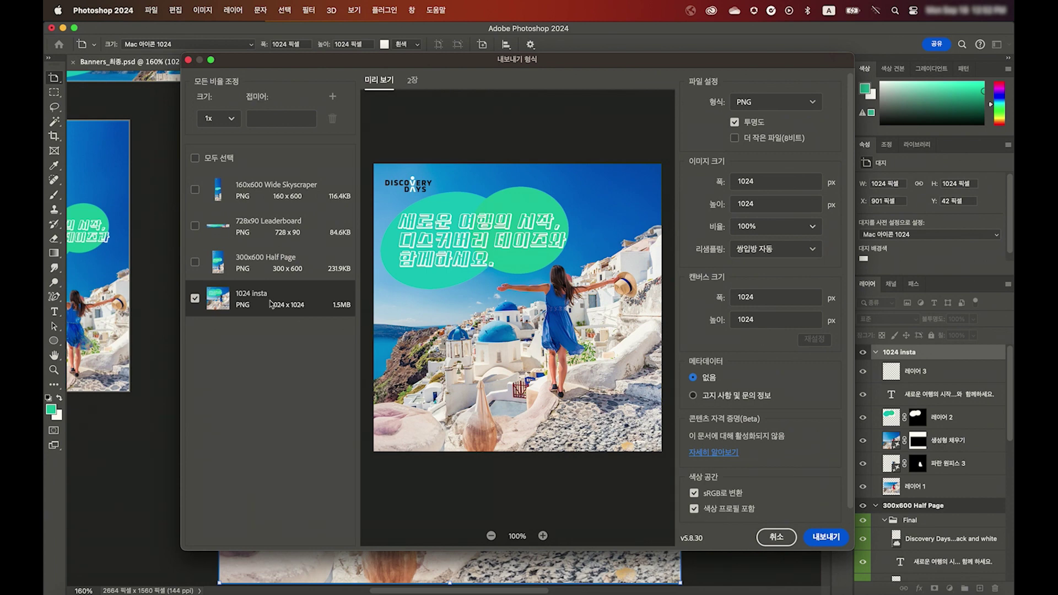
# Step: Switch the export format to JPG and confirm width and height of 1024
pyautogui.click(814, 102)
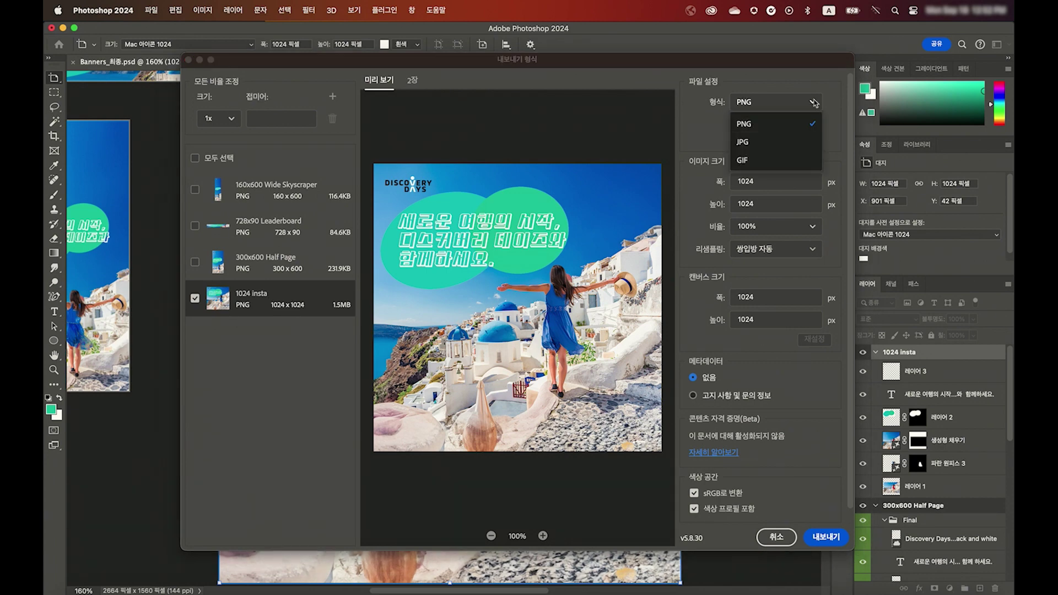
pyautogui.click(777, 142)
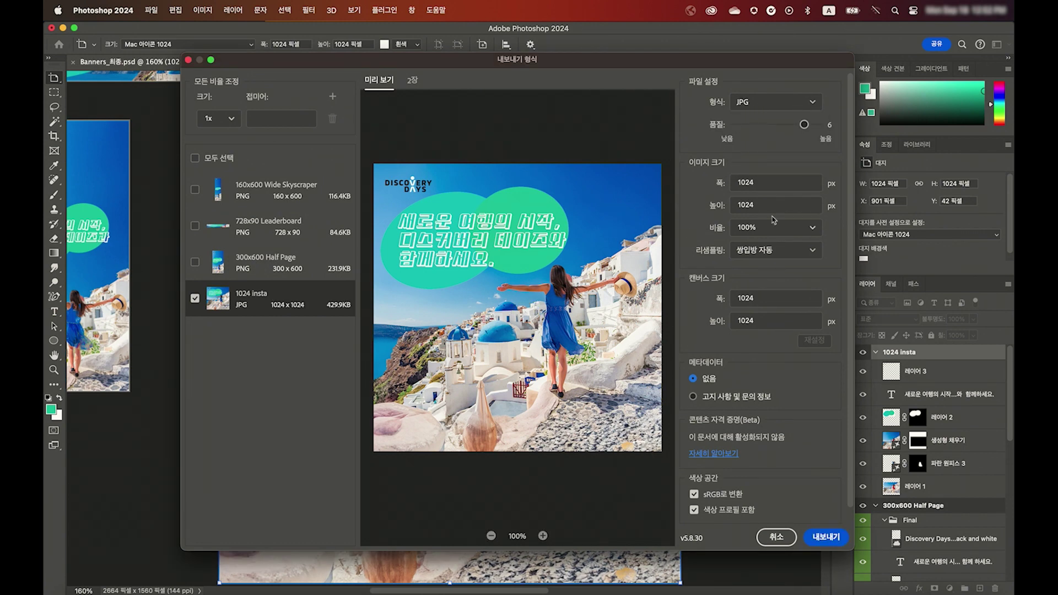
pyautogui.doubleClick(761, 182)
pyautogui.doubleClick(760, 204)
# Step: Export the artboard and save the JPG into Desktop > FF웨비나
pyautogui.click(827, 539)
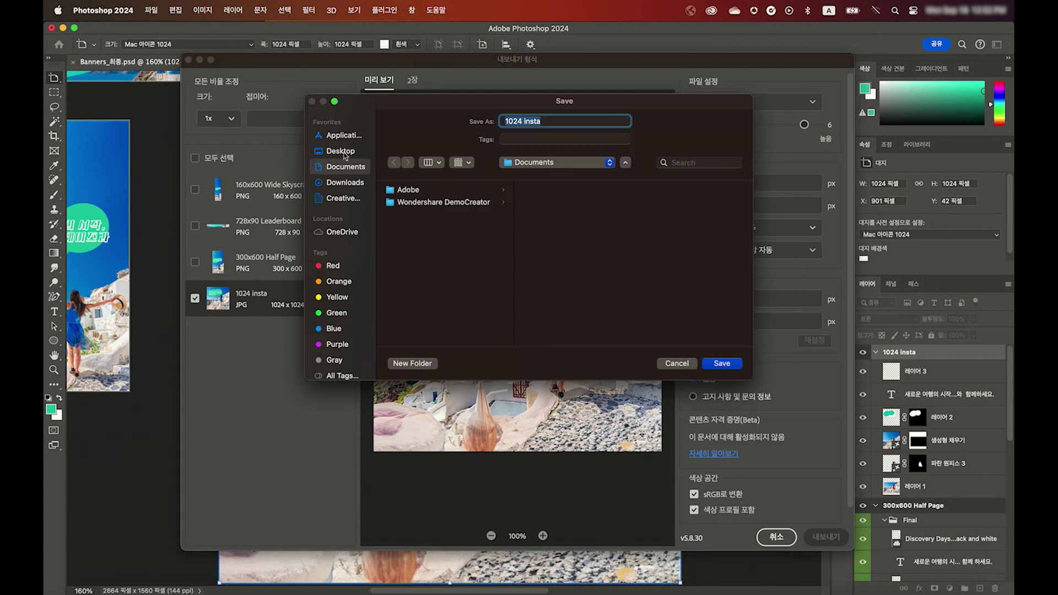
pyautogui.click(346, 152)
pyautogui.click(416, 203)
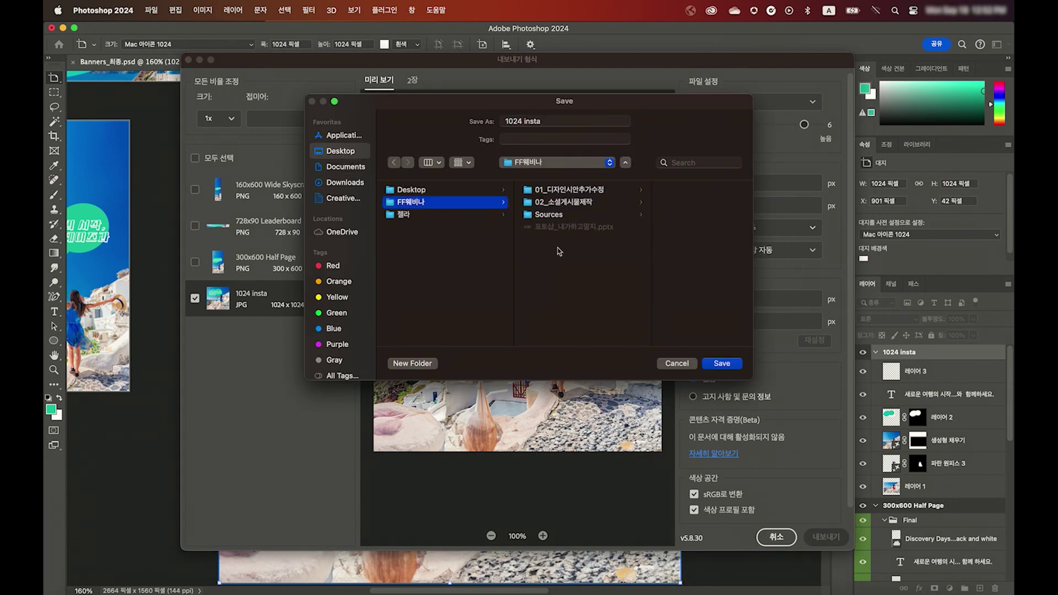
pyautogui.click(722, 363)
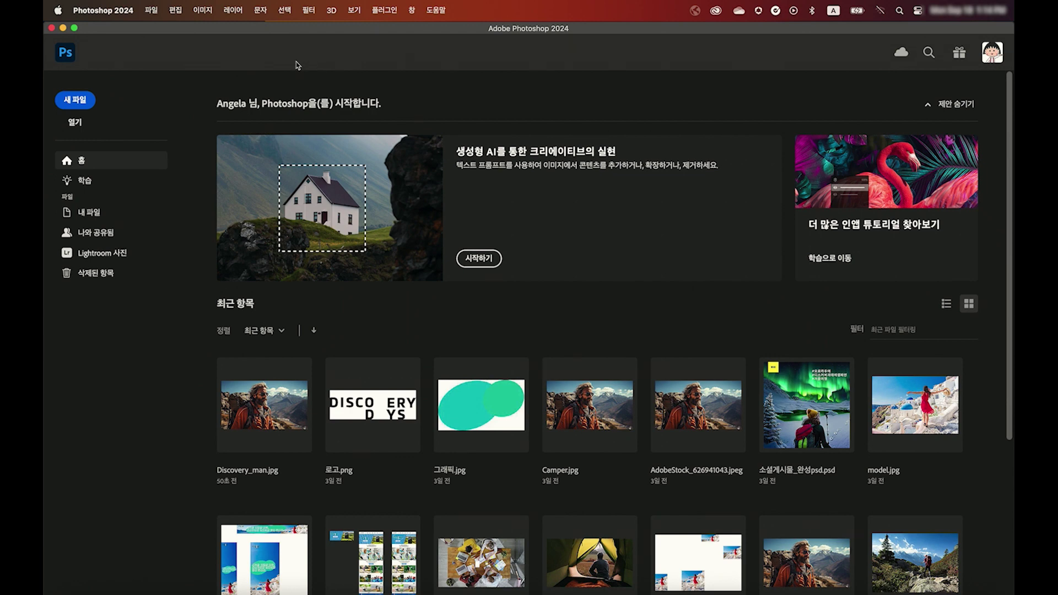
# Step: Create a new Web preset document sized 1024 × 1024 px
pyautogui.click(153, 11)
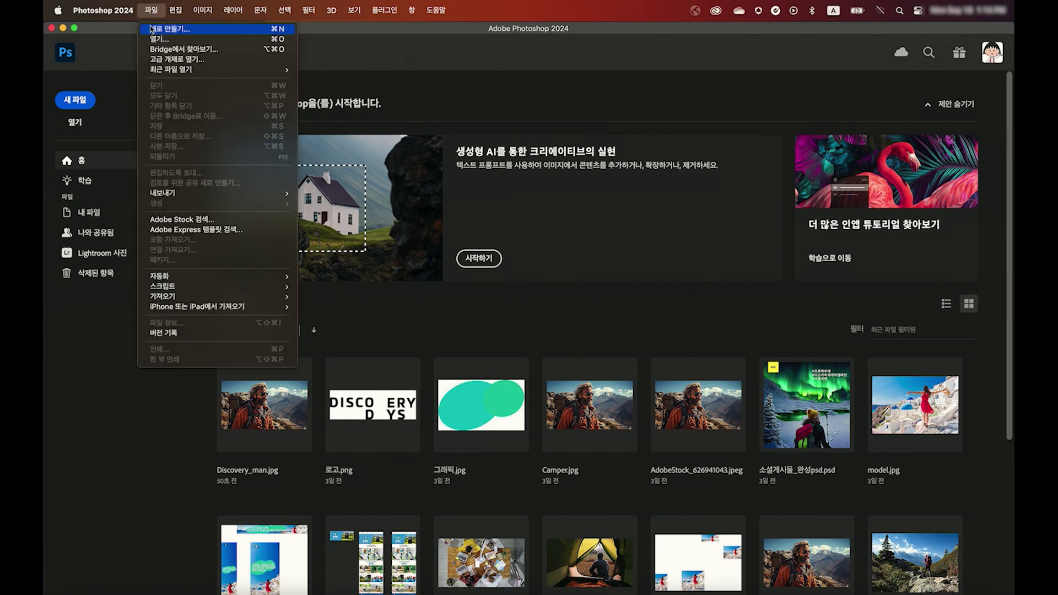
pyautogui.click(178, 30)
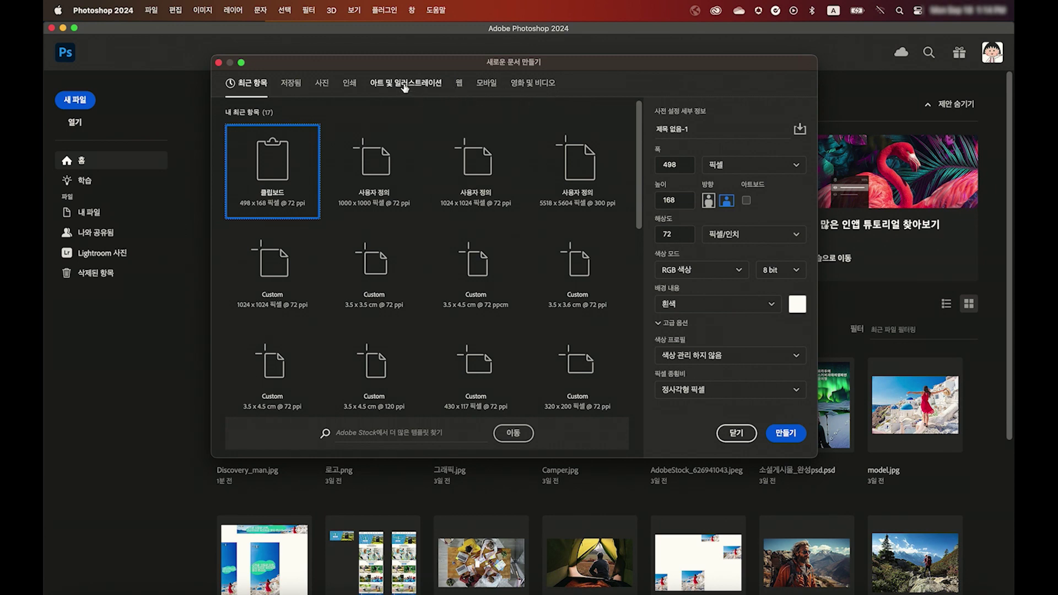
pyautogui.click(462, 89)
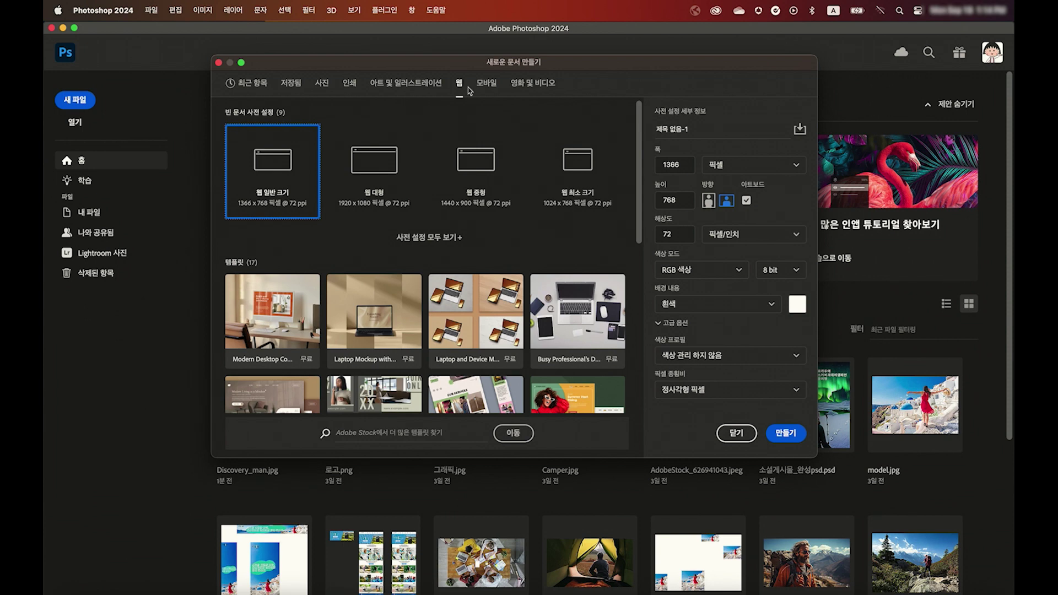
pyautogui.write('1024')
pyautogui.press('Tab')
pyautogui.write('1024')
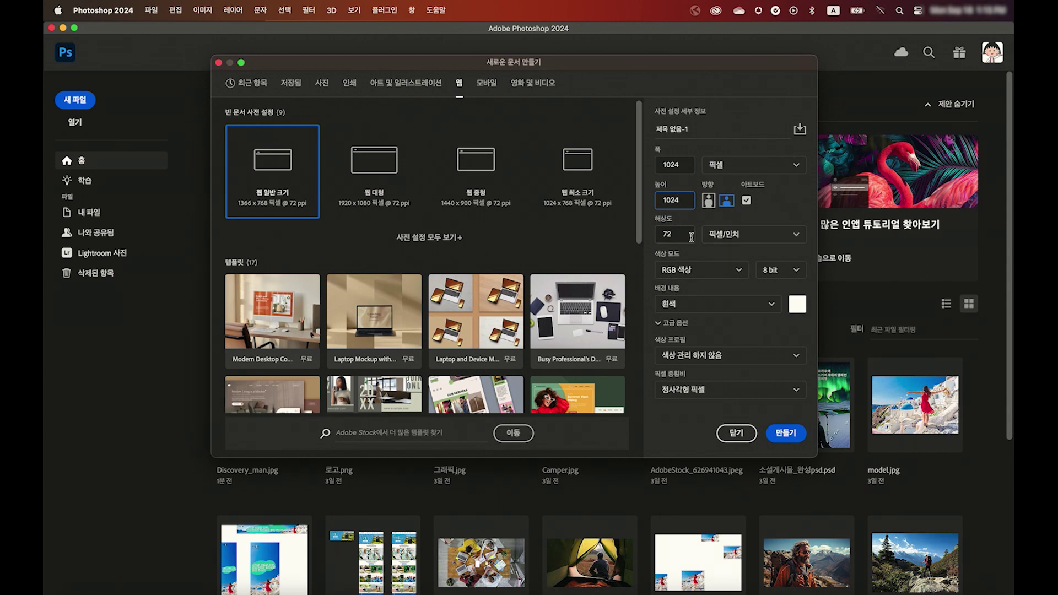
pyautogui.click(786, 434)
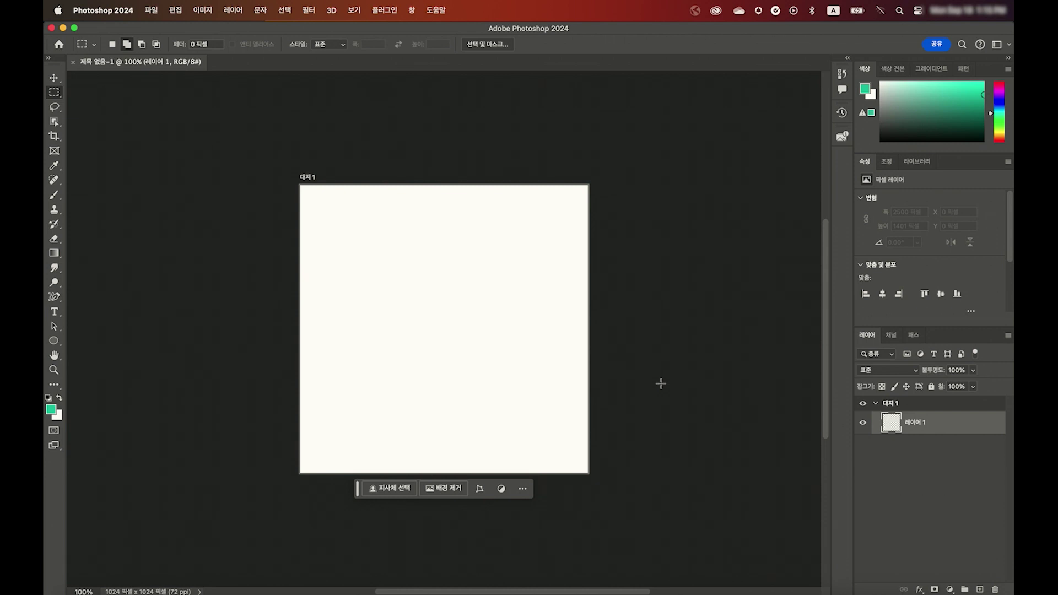
# Step: Rename the artboard 대지 1 to 1024*1024 in the Layers panel
pyautogui.press('super+equal')
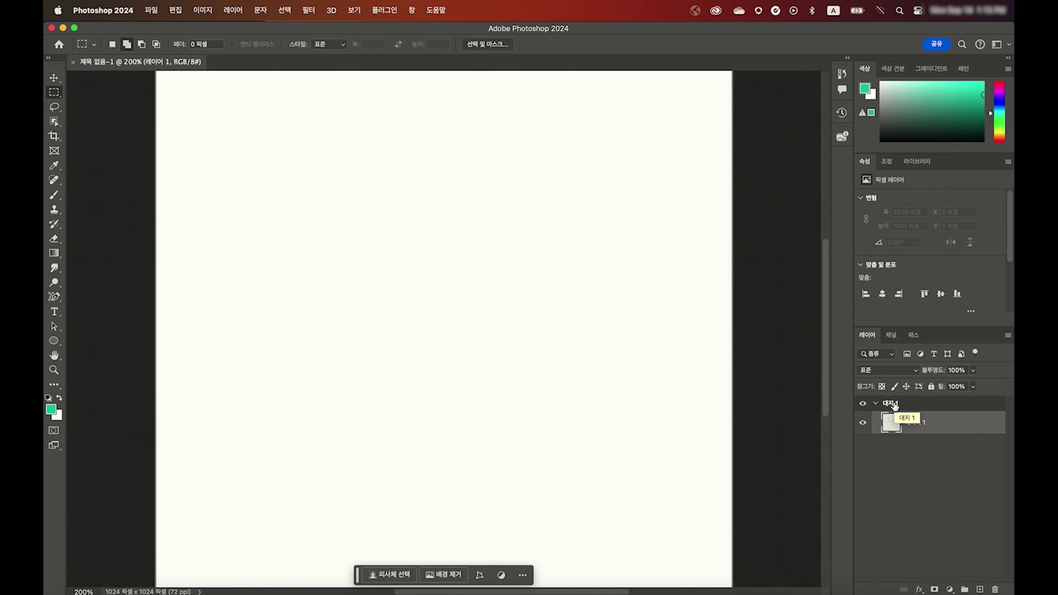
pyautogui.doubleClick(894, 404)
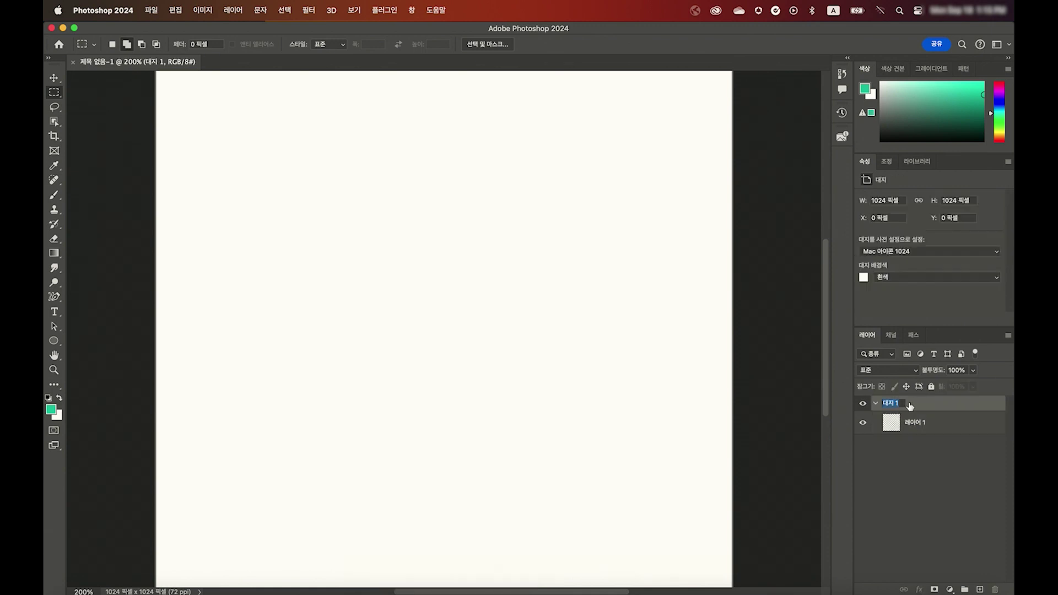
pyautogui.write('1024')
pyautogui.write('*1024')
pyautogui.press('Return')
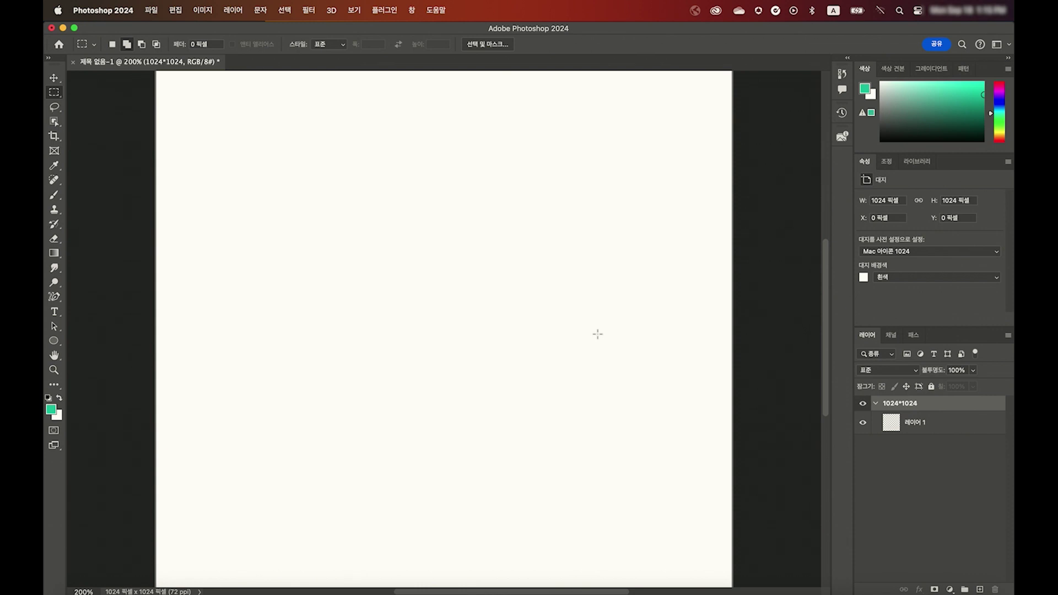
pyautogui.press('super+1')
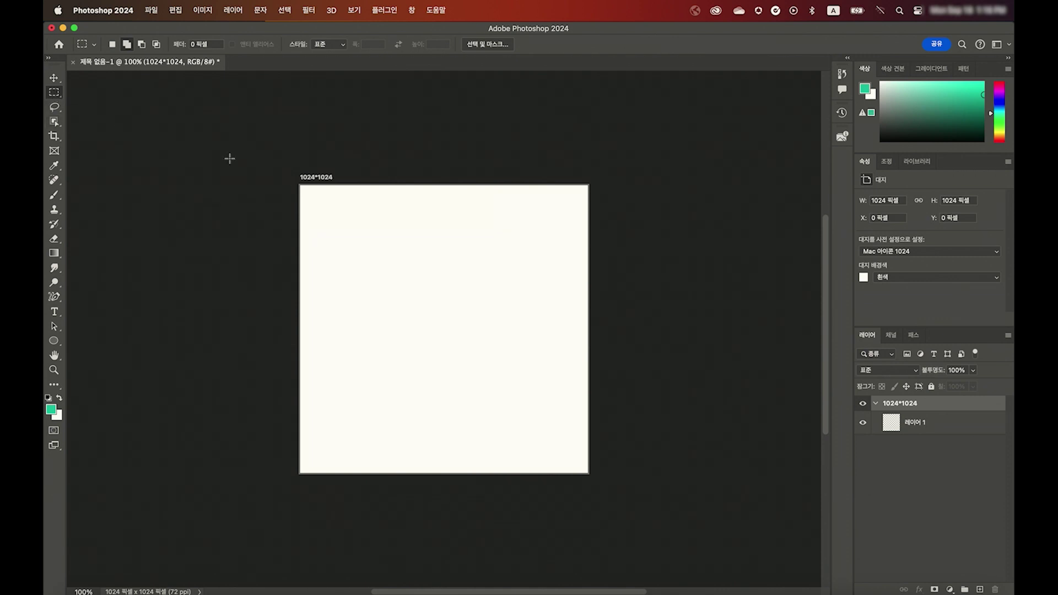
# Step: Fill the whole canvas with a generated green aurora over snowy mountains ('오로라가 보이는 겨울 설산')
pyautogui.moveTo(301, 186); pyautogui.dragTo(589, 473)
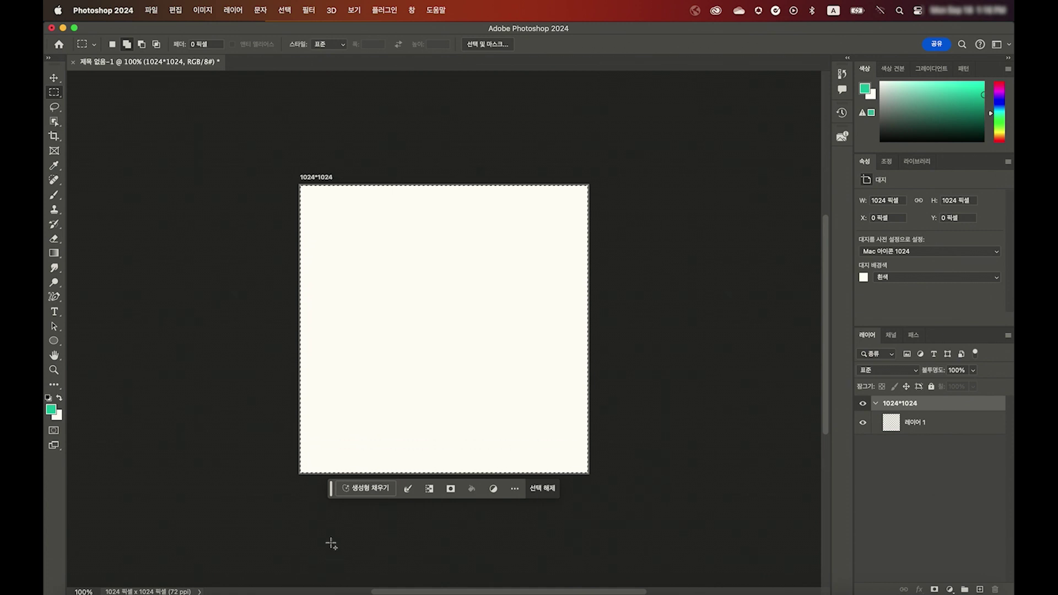
pyautogui.click(377, 491)
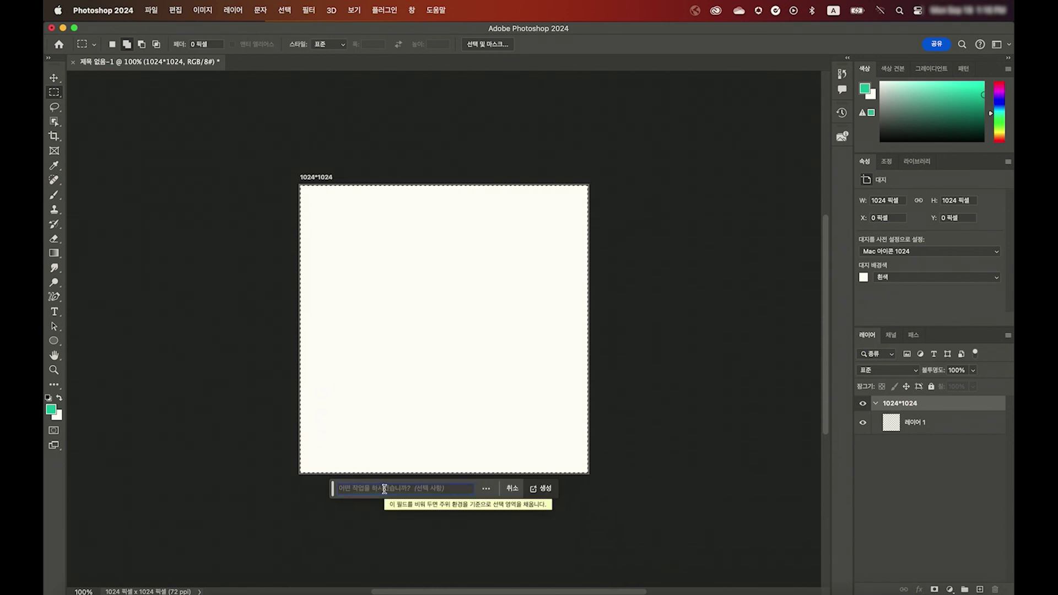
pyautogui.write('오')
pyautogui.write('렌')
pyautogui.write('로라가 보이는 겨울 설')
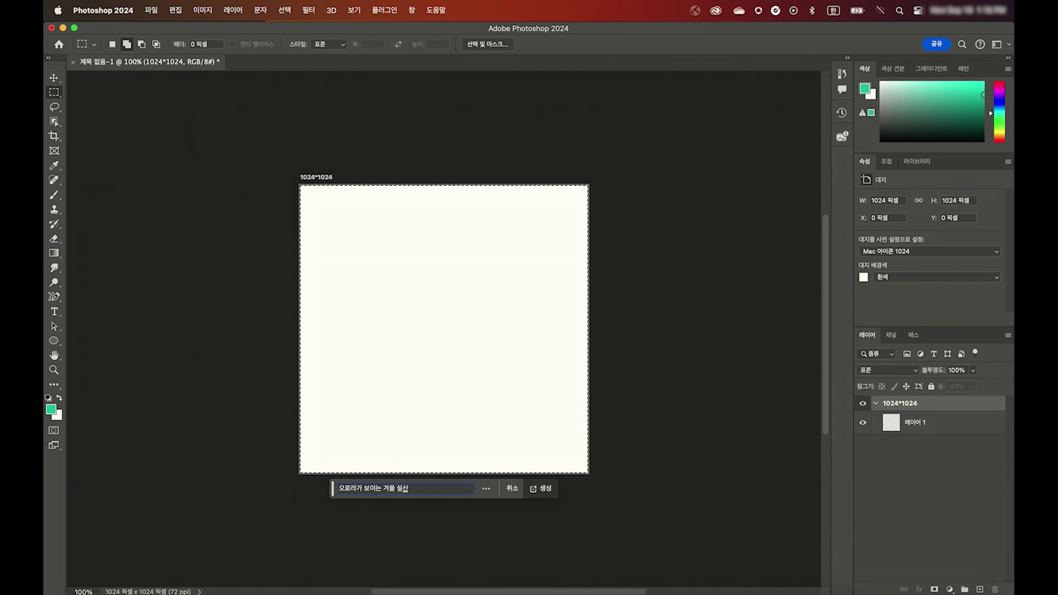
pyautogui.write('산')
pyautogui.click(543, 489)
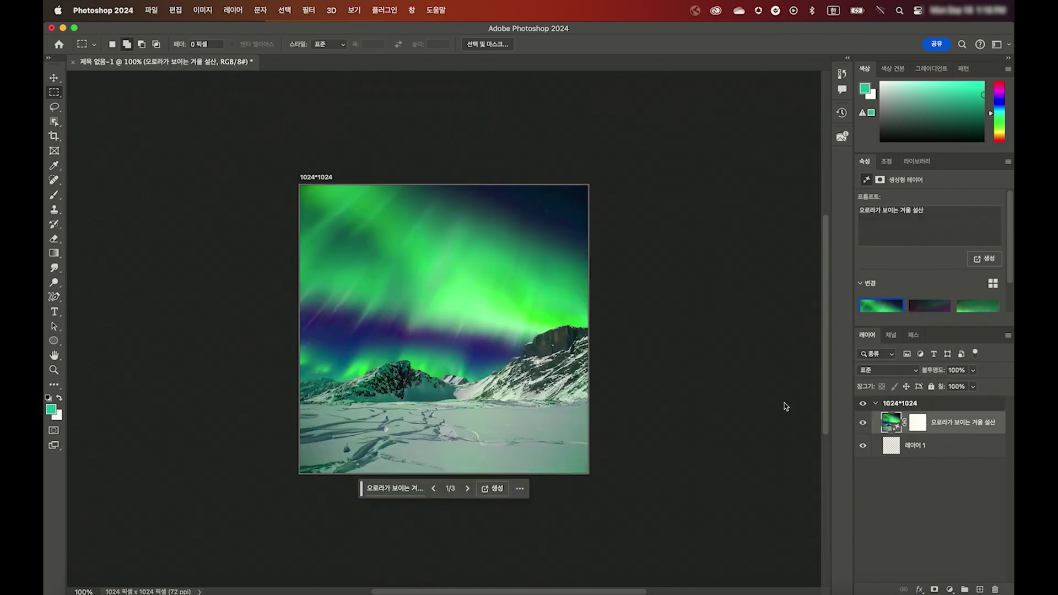
pyautogui.press('super+plus')
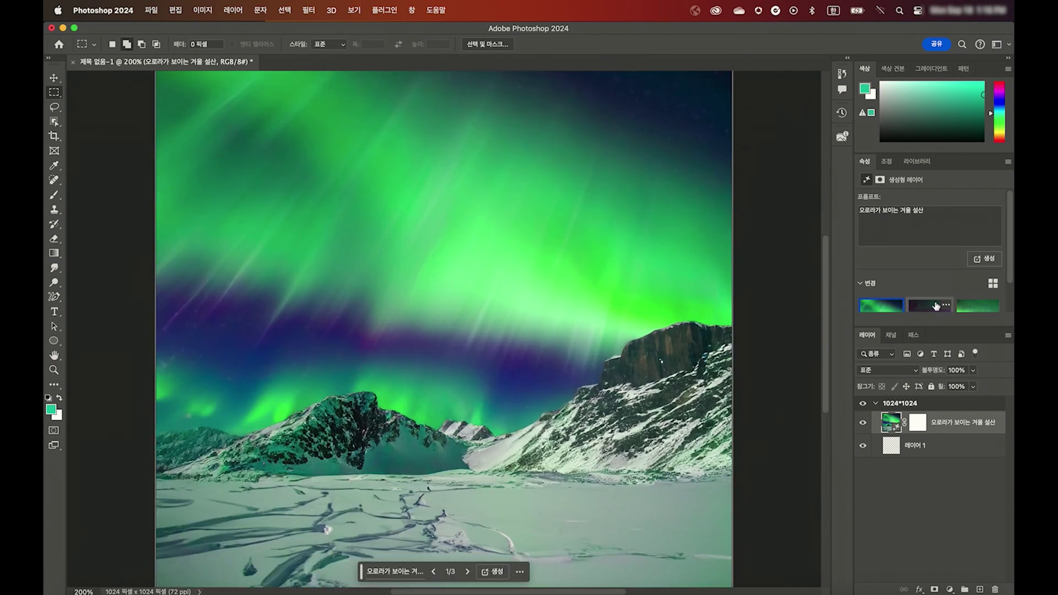
# Step: Apply variation 3, purple snowy mountains under green aurora, then begin a lasso outline at lower left
pyautogui.scroll(-2, 936, 303)
pyautogui.click(931, 282)
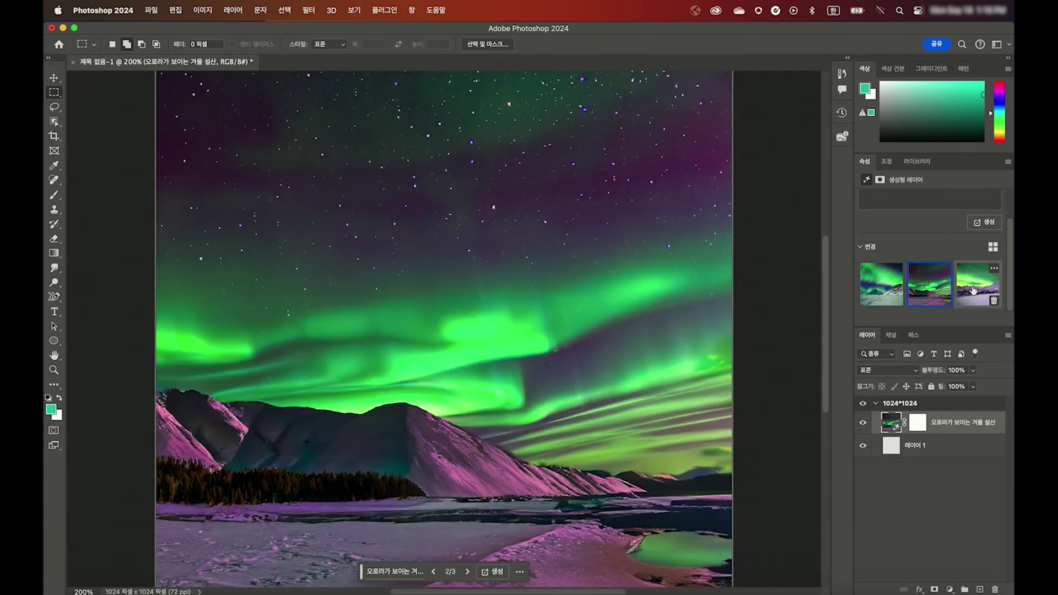
pyautogui.click(974, 290)
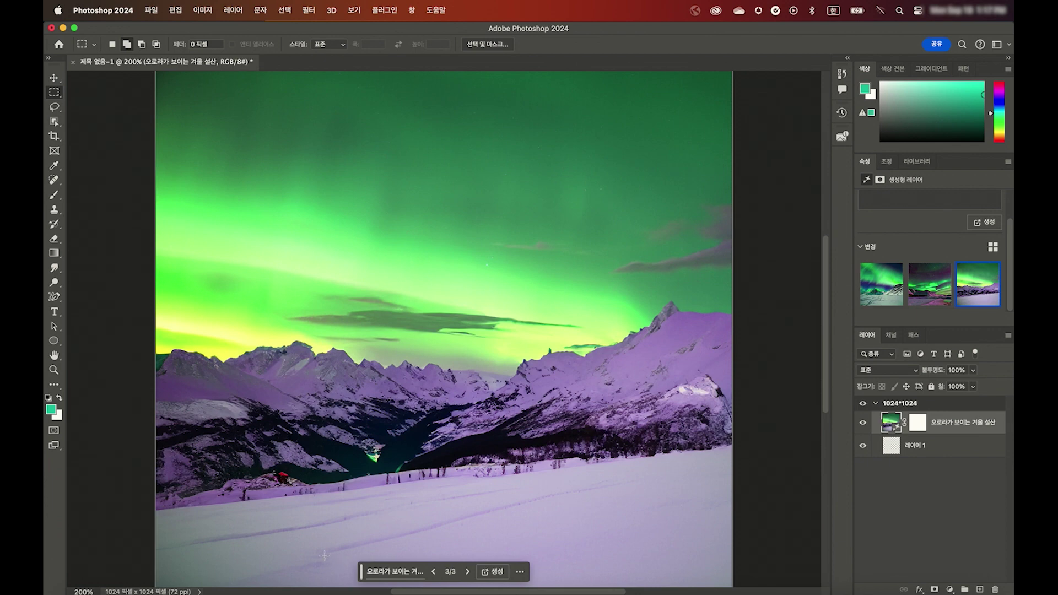
pyautogui.click(55, 108)
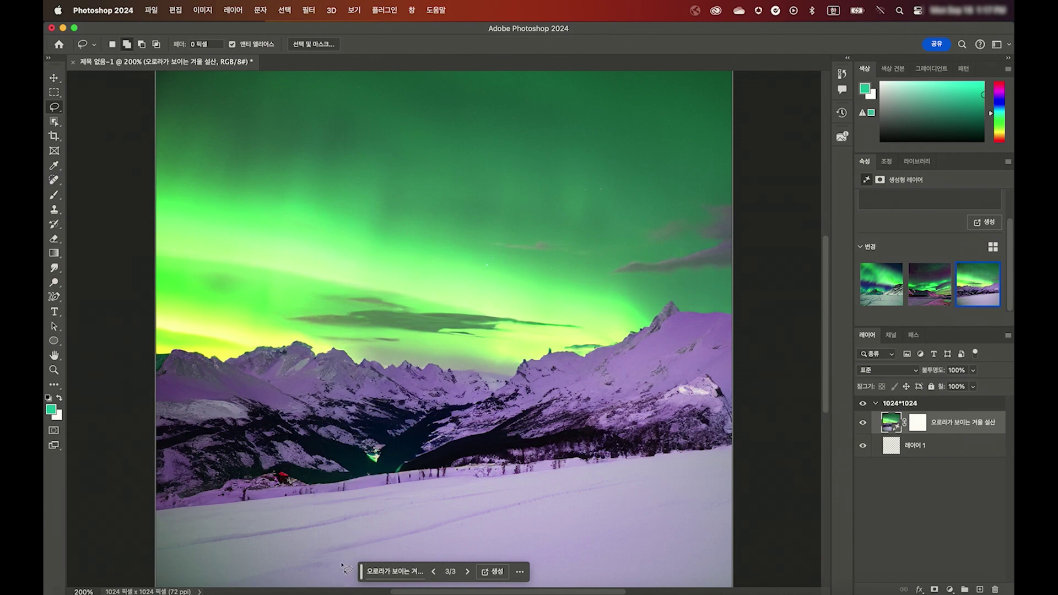
pyautogui.moveTo(346, 560); pyautogui.dragTo(330, 588)
# Step: Generate a snow-covered pine ('눈이 쌓인 소나무') in a tall lasso area along the left edge
pyautogui.moveTo(155, 590)
pyautogui.mouseDown()
pyautogui.moveTo(137, 444)
pyautogui.moveTo(142, 246)
pyautogui.moveTo(170, 179)
pyautogui.moveTo(257, 214)
pyautogui.moveTo(305, 358)
pyautogui.moveTo(342, 567)
pyautogui.moveTo(326, 582)
pyautogui.mouseUp()
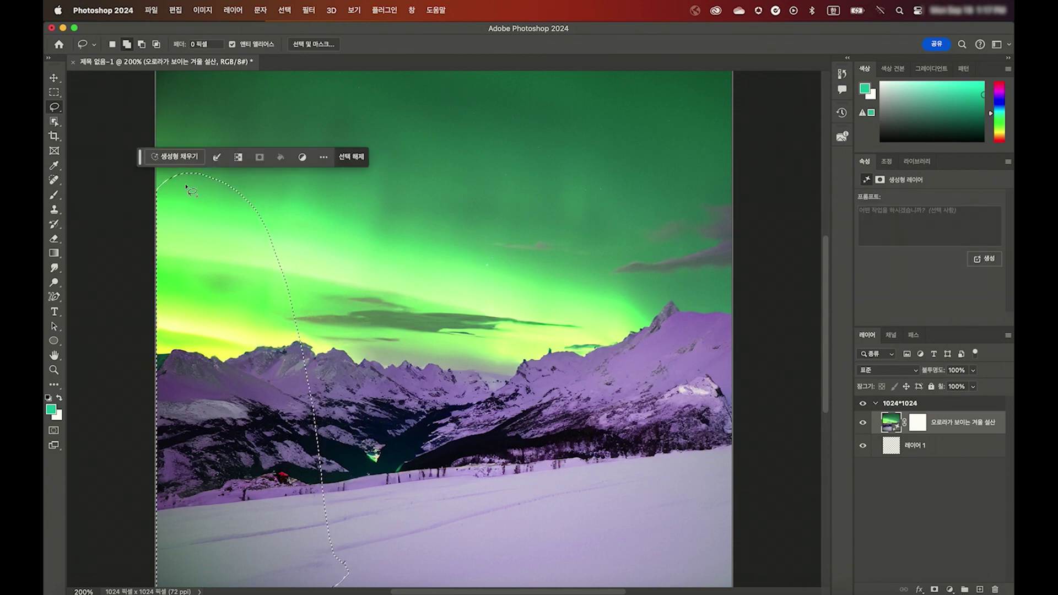
pyautogui.click(176, 157)
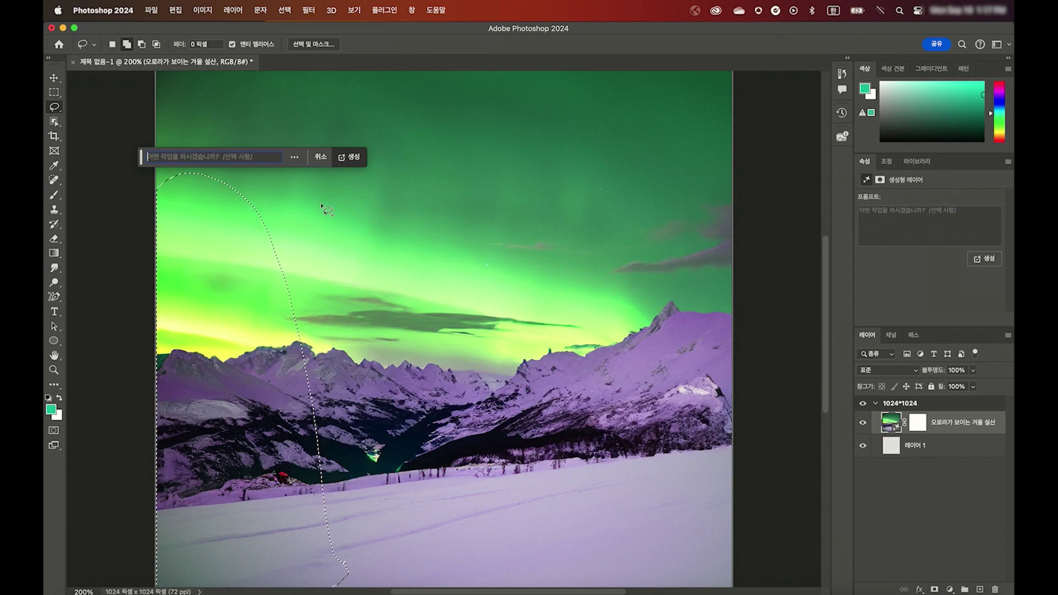
pyautogui.write('눈이 쌓인')
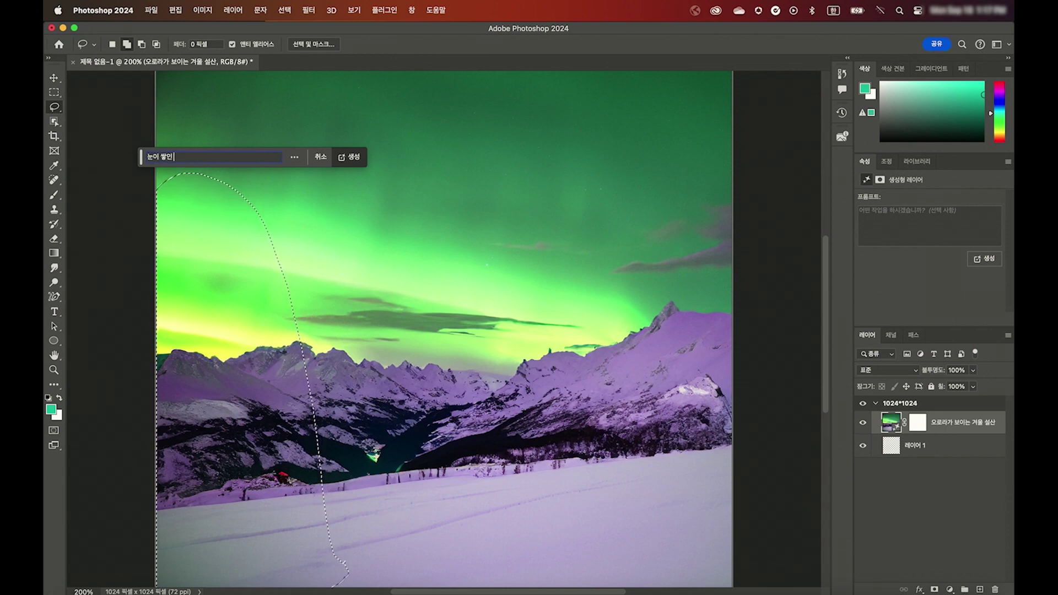
pyautogui.write(' 소나무')
pyautogui.press('BackSpace')
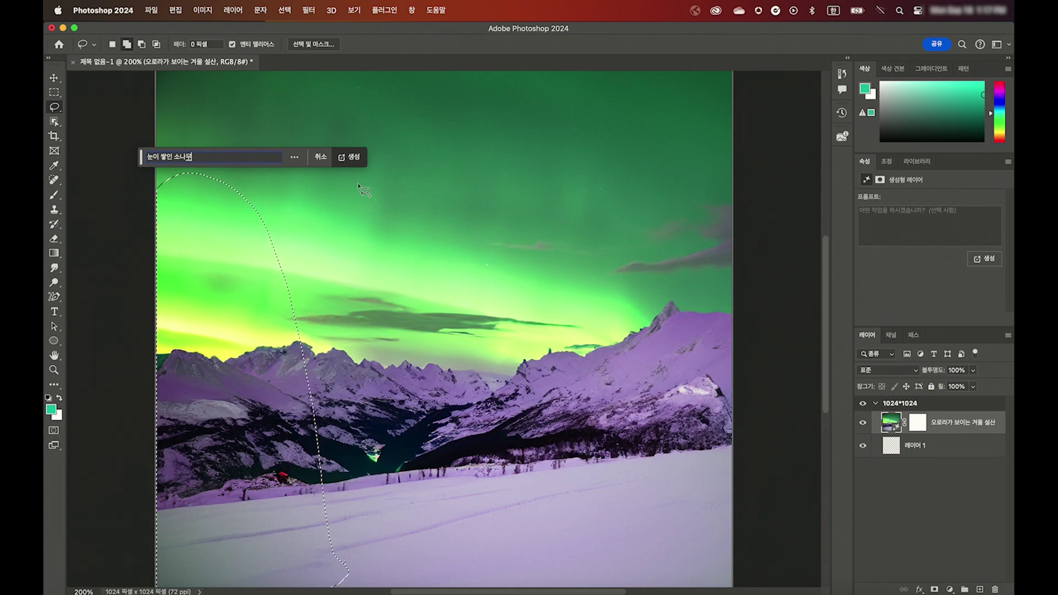
pyautogui.click(354, 159)
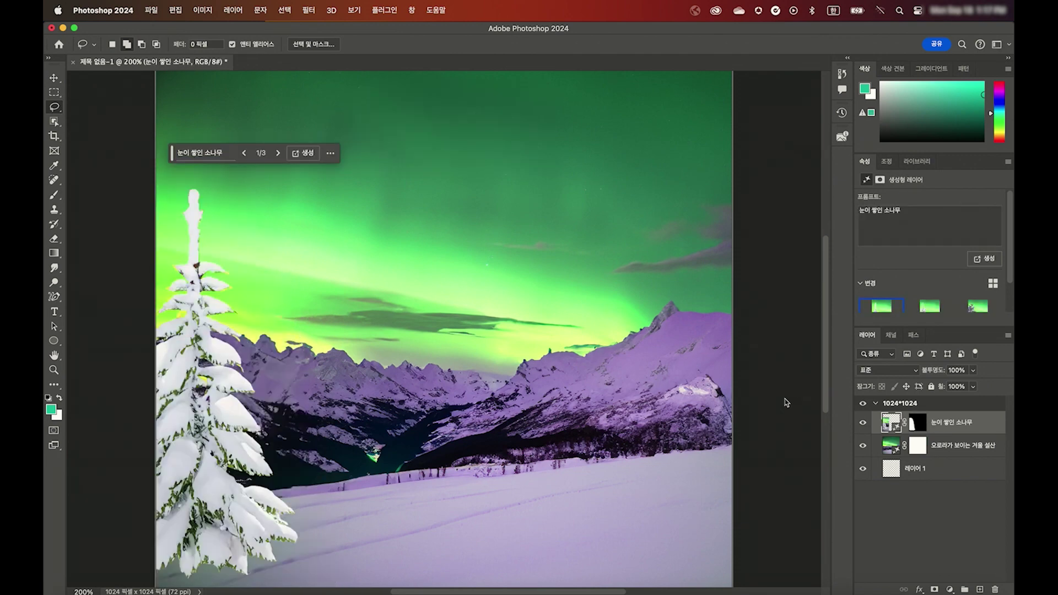
# Step: Apply pine variation 3 and request more pine variations
pyautogui.click(931, 308)
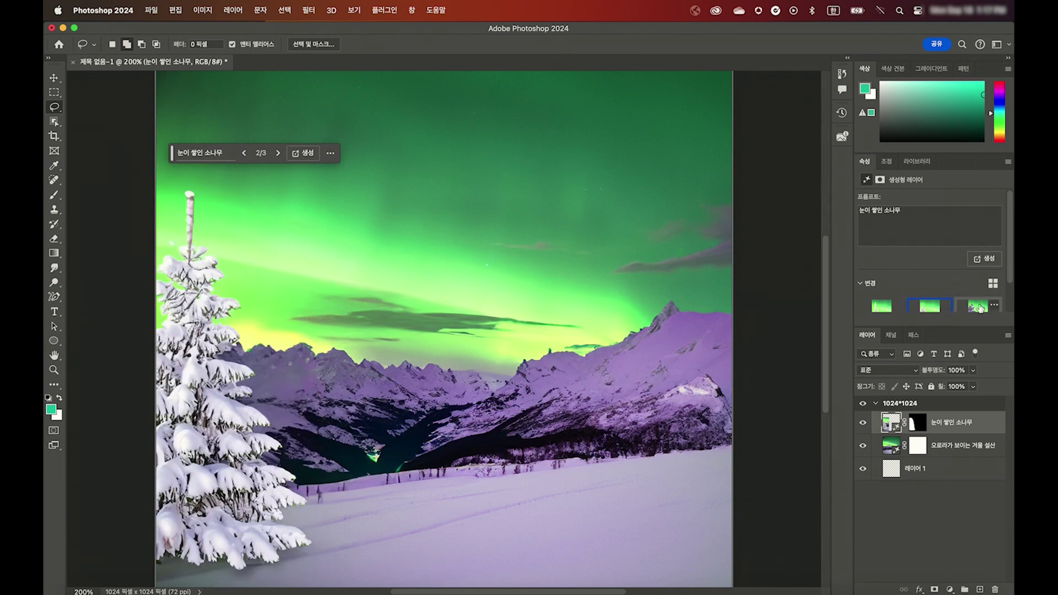
pyautogui.click(975, 306)
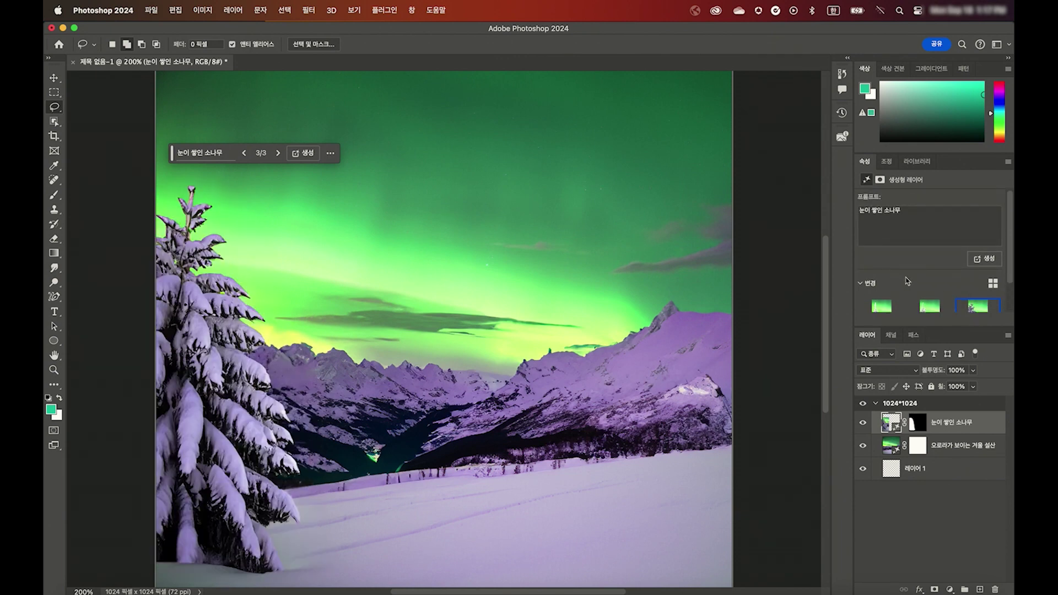
pyautogui.click(980, 257)
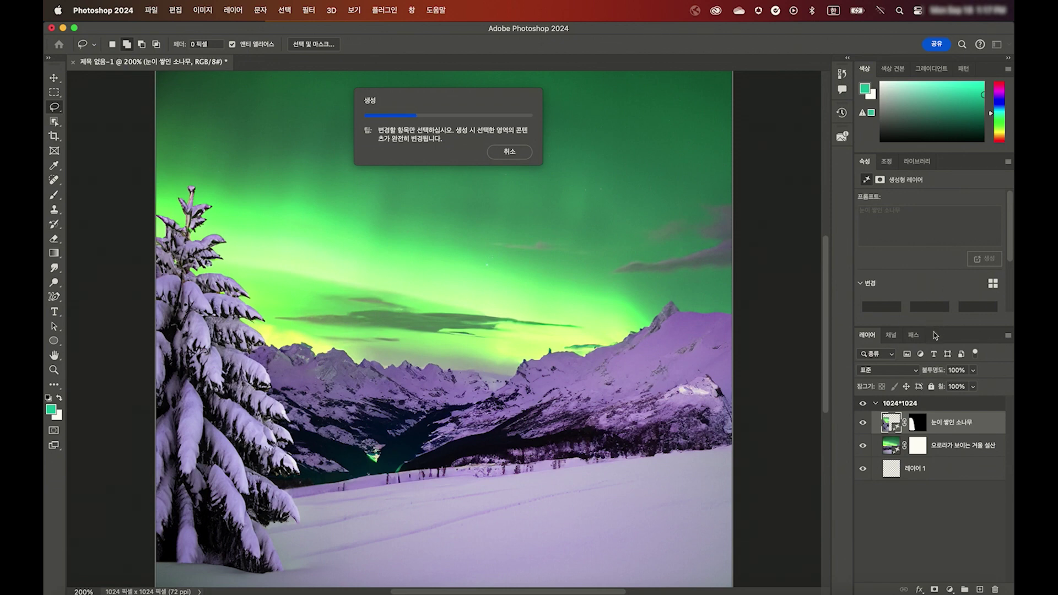
pyautogui.moveTo(935, 328); pyautogui.dragTo(951, 403)
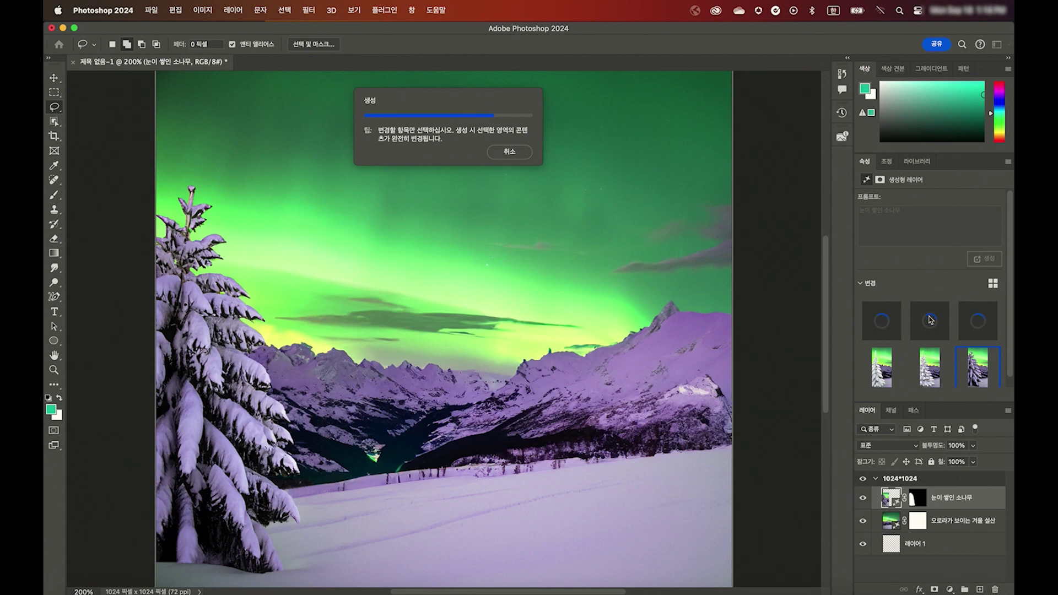
# Step: Generate more pine variations and settle on variation 3 of 9, the tall snow-laden tree
pyautogui.click(937, 323)
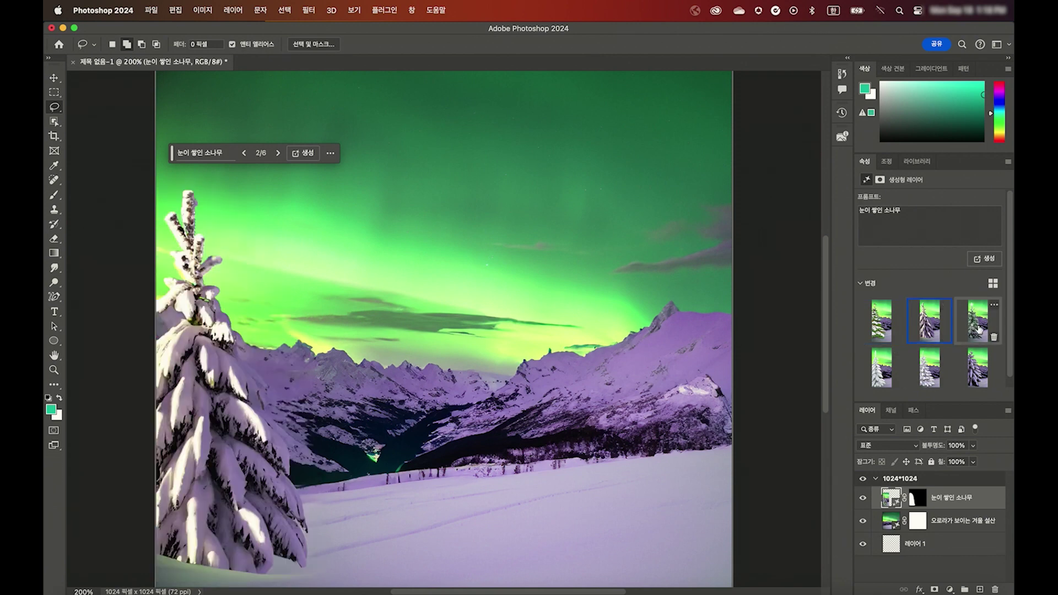
pyautogui.click(975, 329)
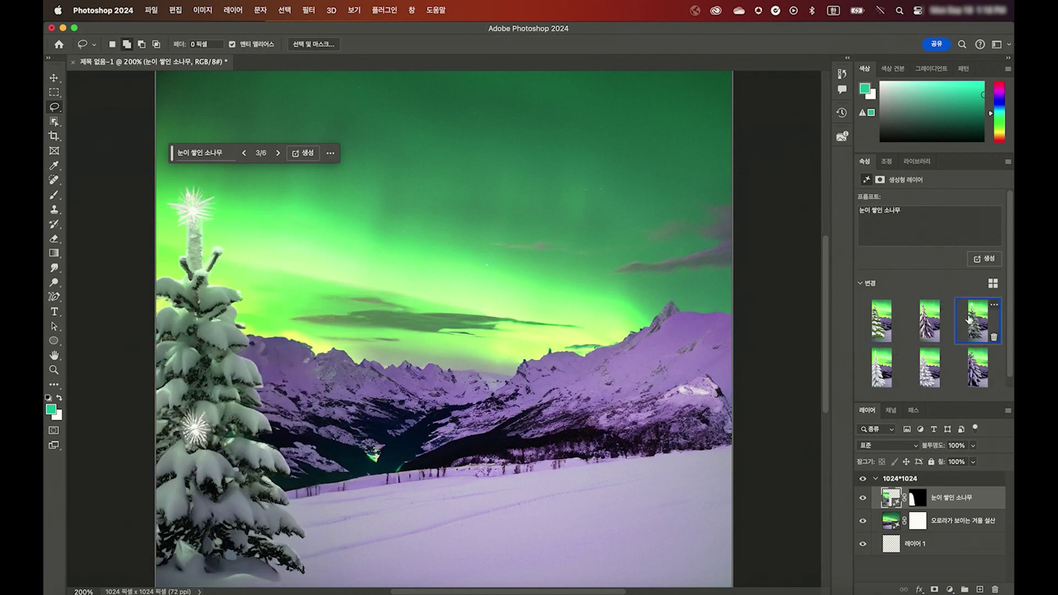
pyautogui.click(985, 258)
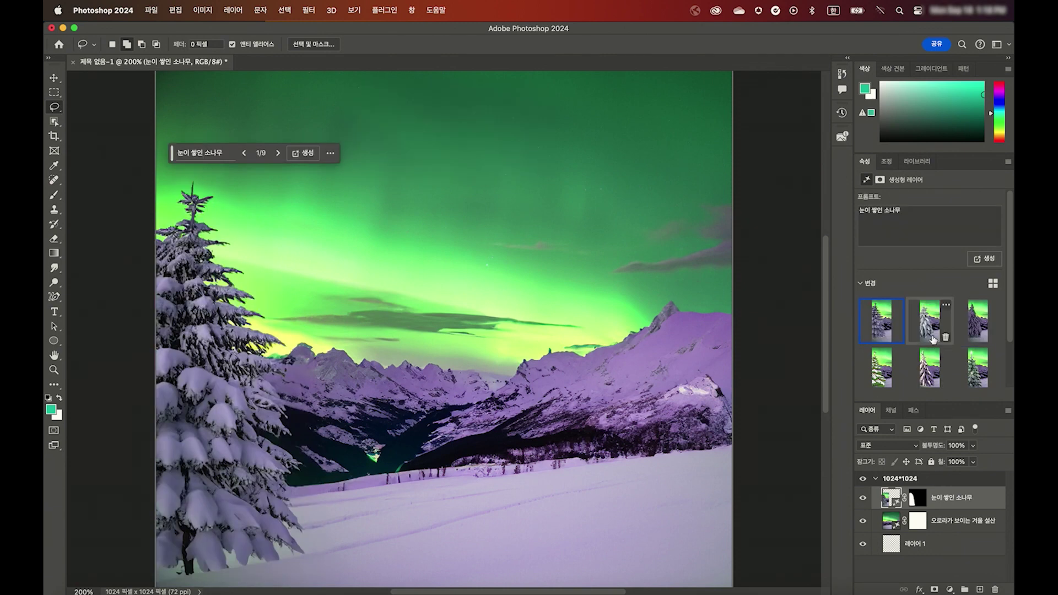
pyautogui.moveTo(930, 321)
pyautogui.click(985, 322)
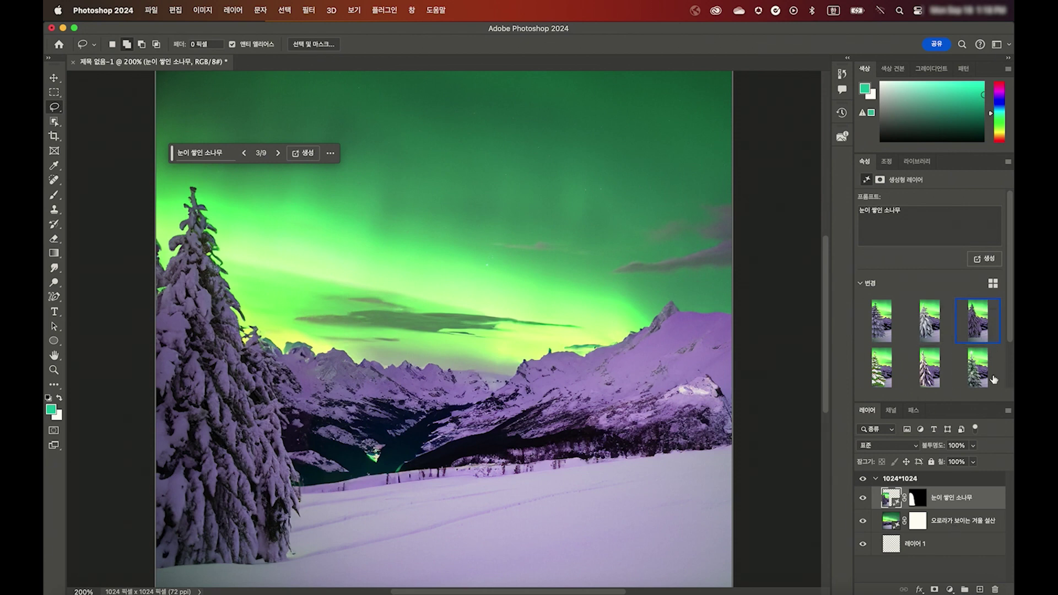
pyautogui.click(974, 522)
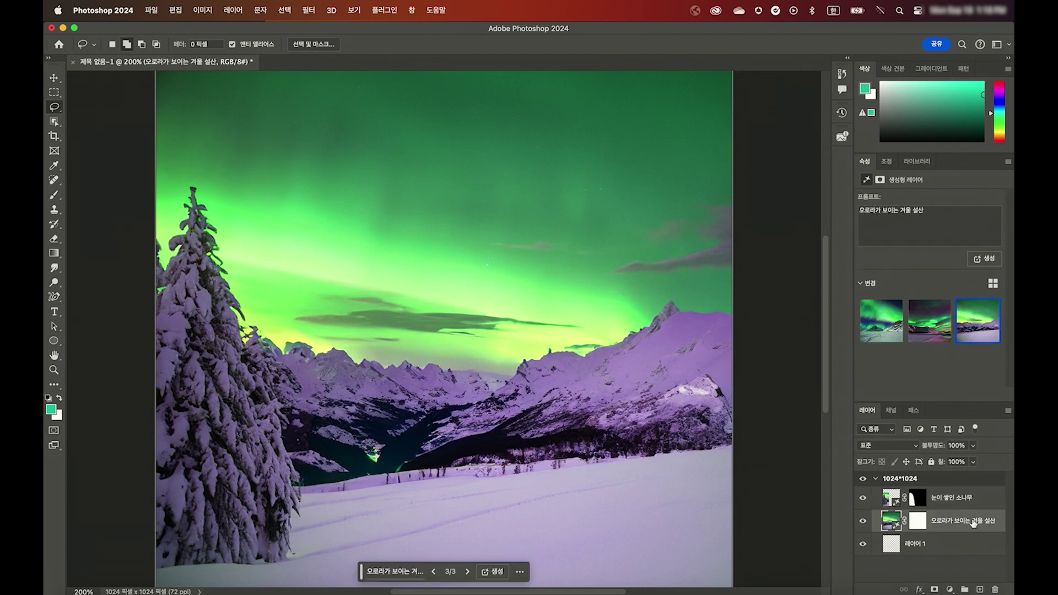
pyautogui.click(965, 501)
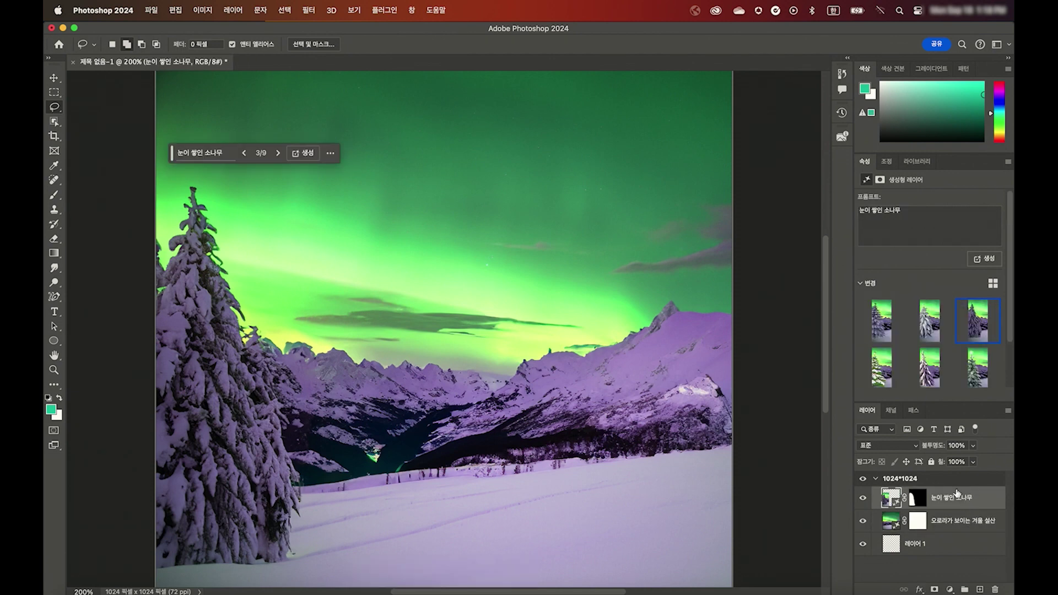
pyautogui.scroll(-3, 648, 423)
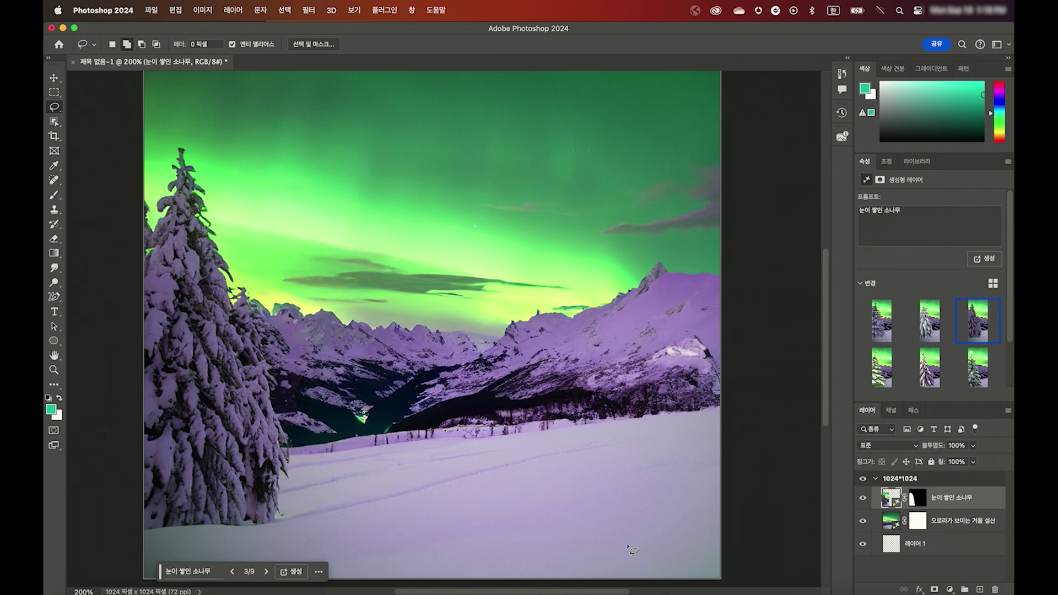
# Step: Generate a back-view man in a winter hat and padded jacket in the snow, viewing variation 2
pyautogui.moveTo(668, 573)
pyautogui.mouseDown()
pyautogui.moveTo(417, 410)
pyautogui.moveTo(593, 579)
pyautogui.mouseUp()
pyautogui.click(470, 245)
pyautogui.moveTo(485, 245)
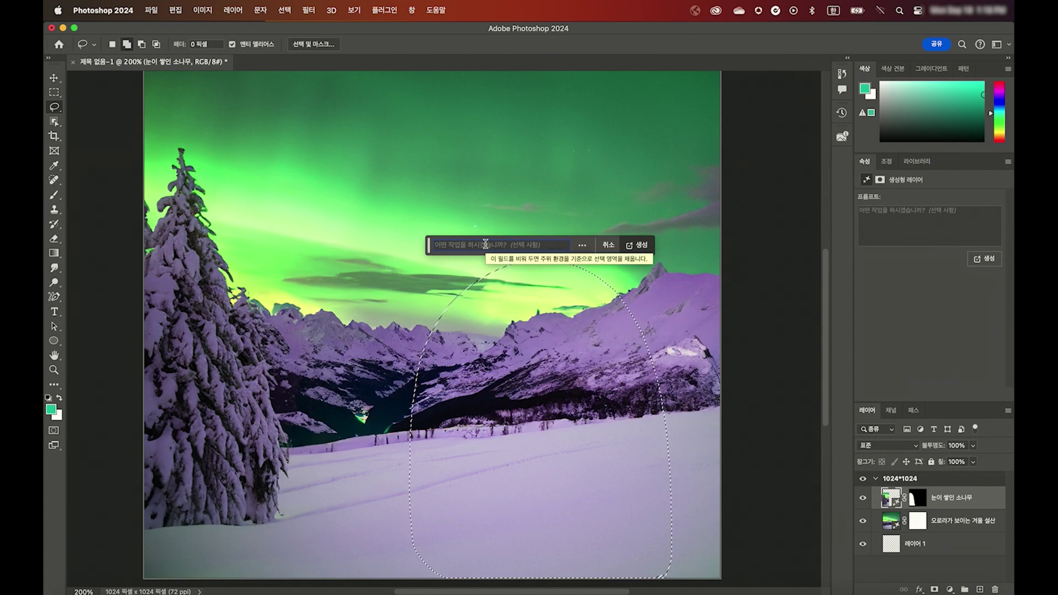
pyautogui.write('겨울 모자를 씌')
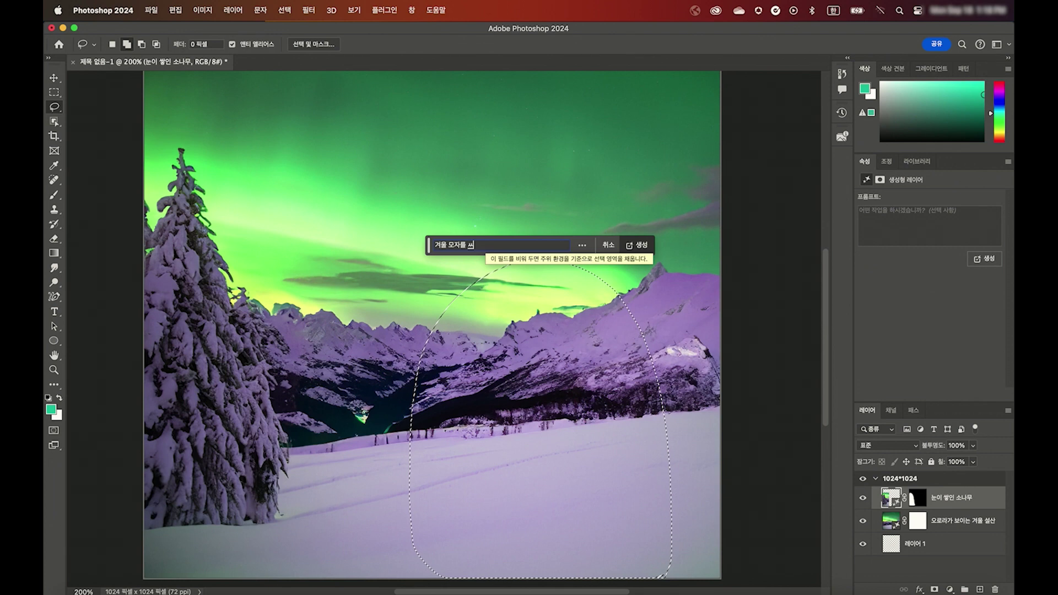
pyautogui.write('고 패딩을 이')
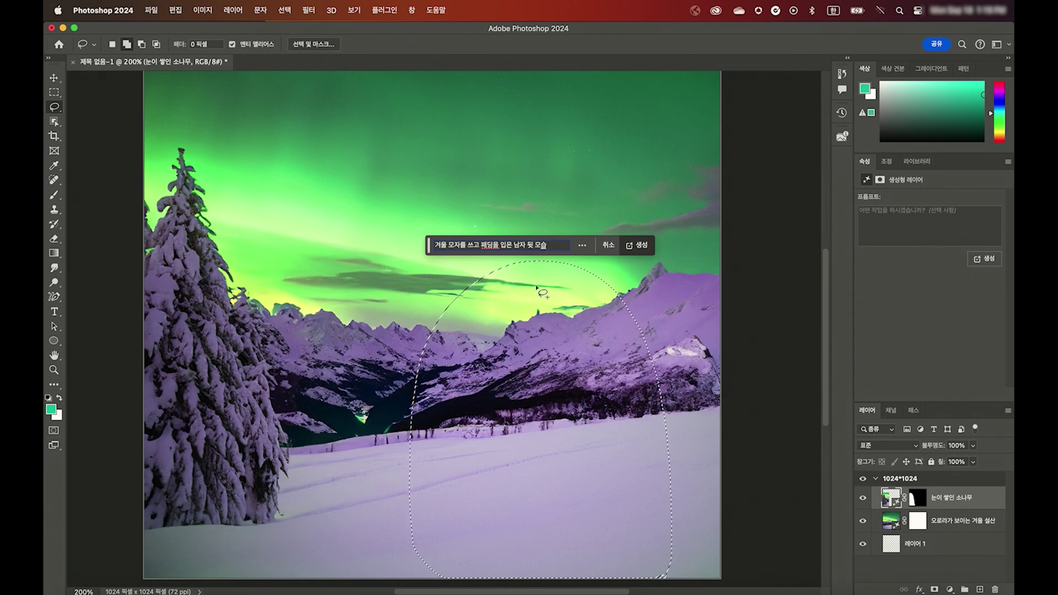
pyautogui.click(642, 245)
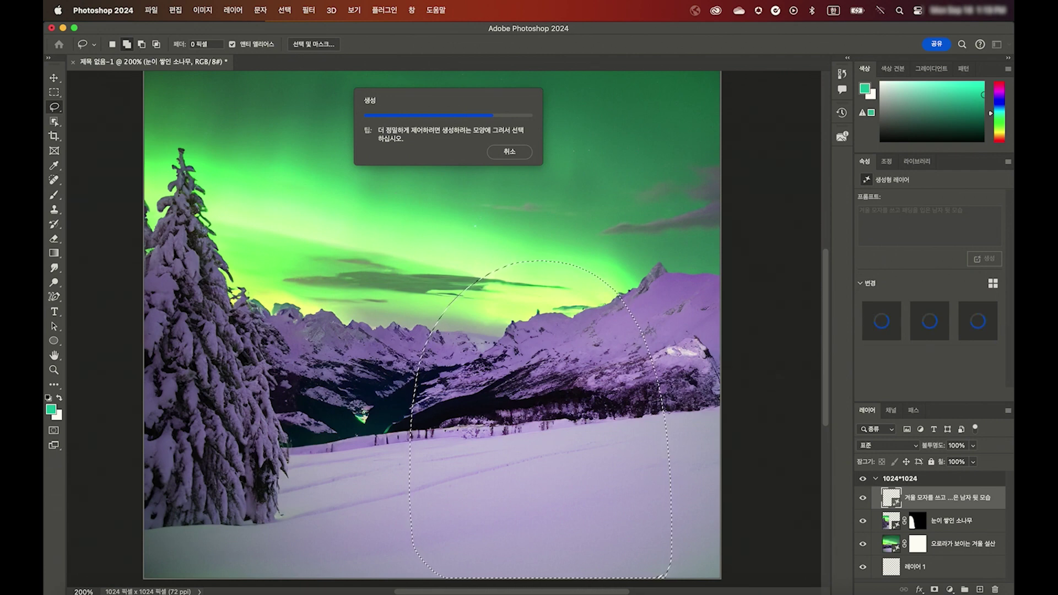
pyautogui.click(936, 331)
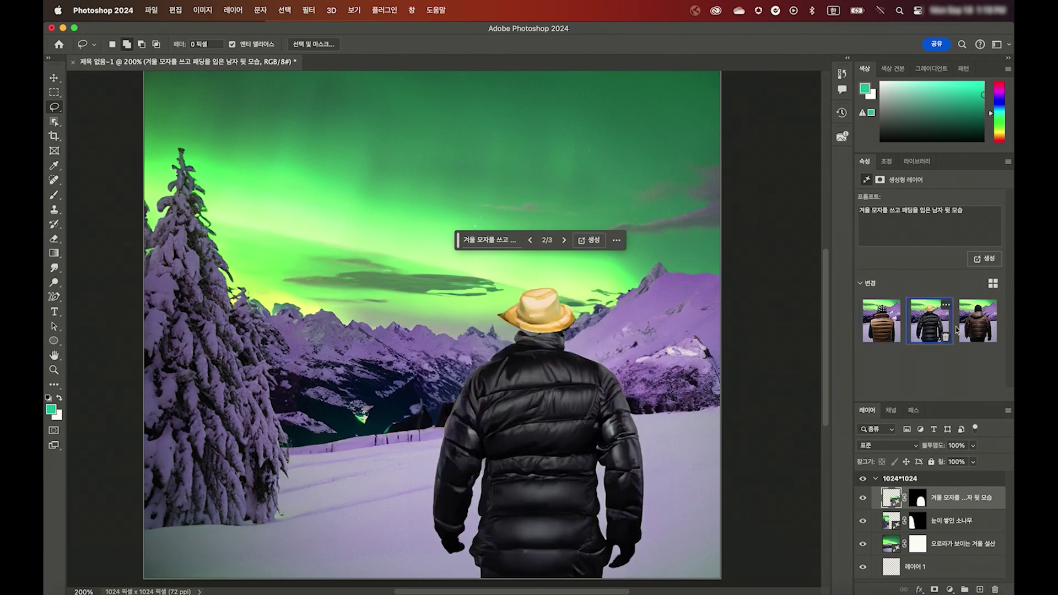
# Step: Compare the man variations, then delete the generated man layer and confirm with 예
pyautogui.click(978, 328)
pyautogui.click(883, 334)
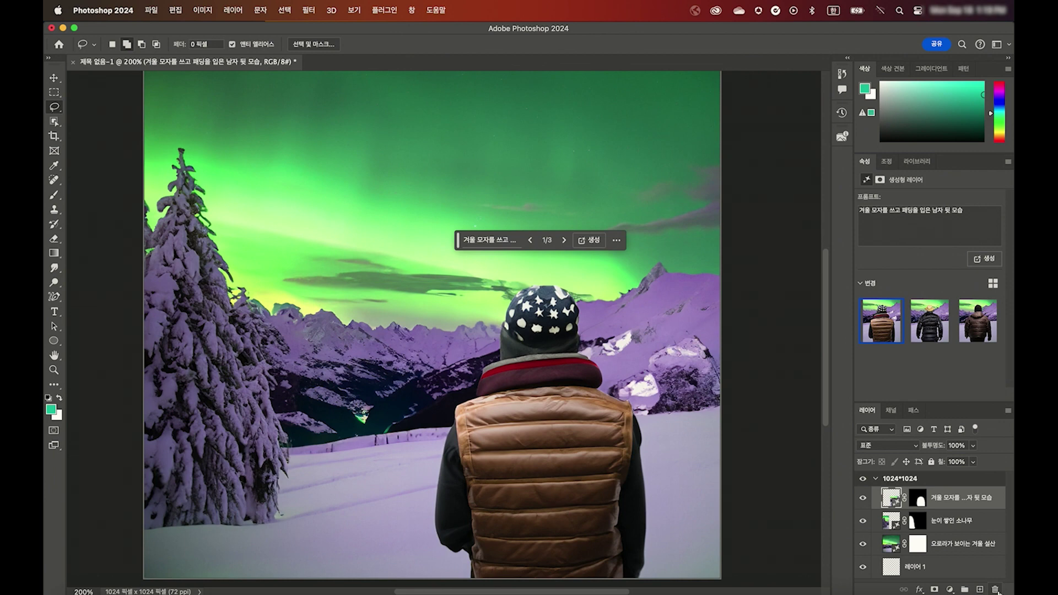
pyautogui.click(996, 591)
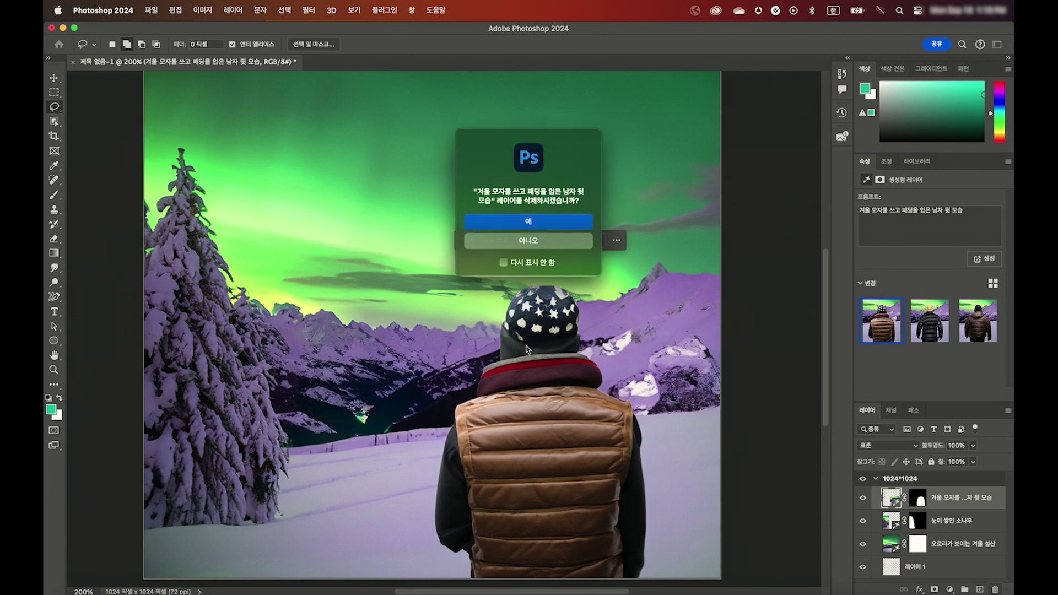
pyautogui.click(529, 222)
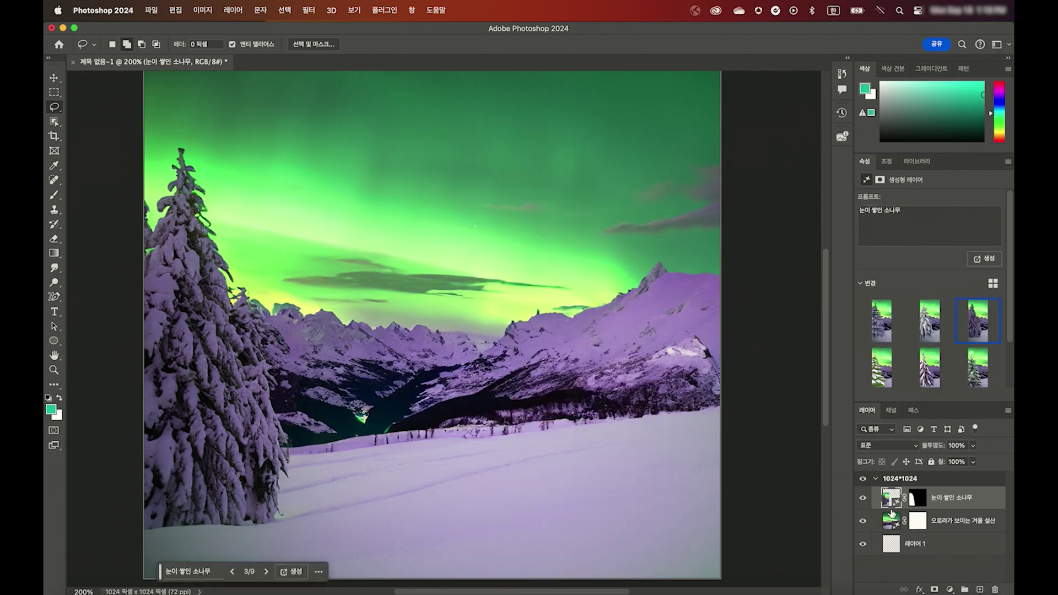
# Step: Open the Discovery_man.jpg hiker photo
pyautogui.click(151, 10)
pyautogui.click(165, 41)
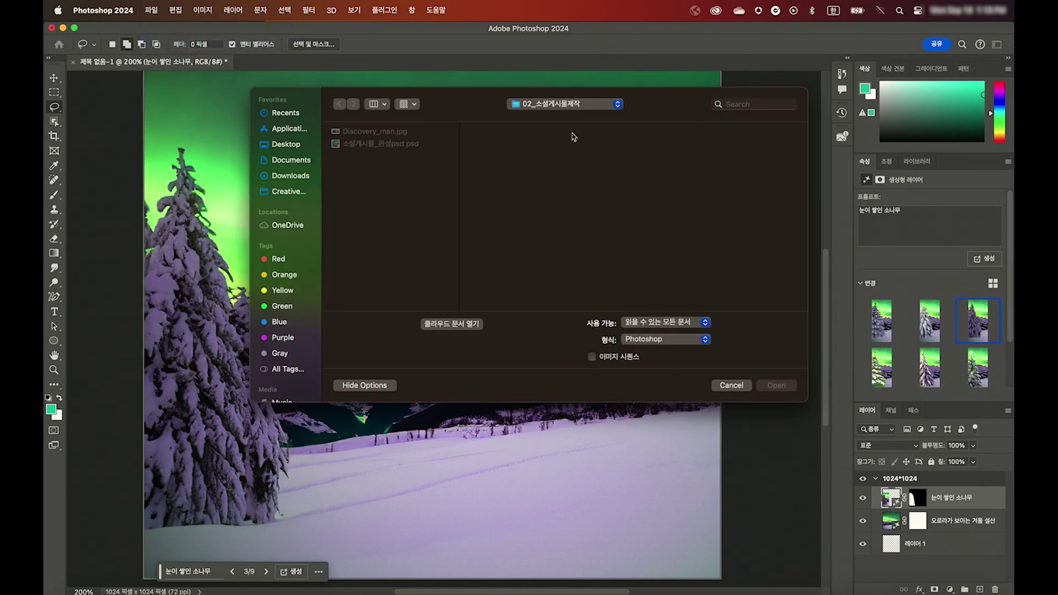
pyautogui.click(389, 133)
pyautogui.click(776, 386)
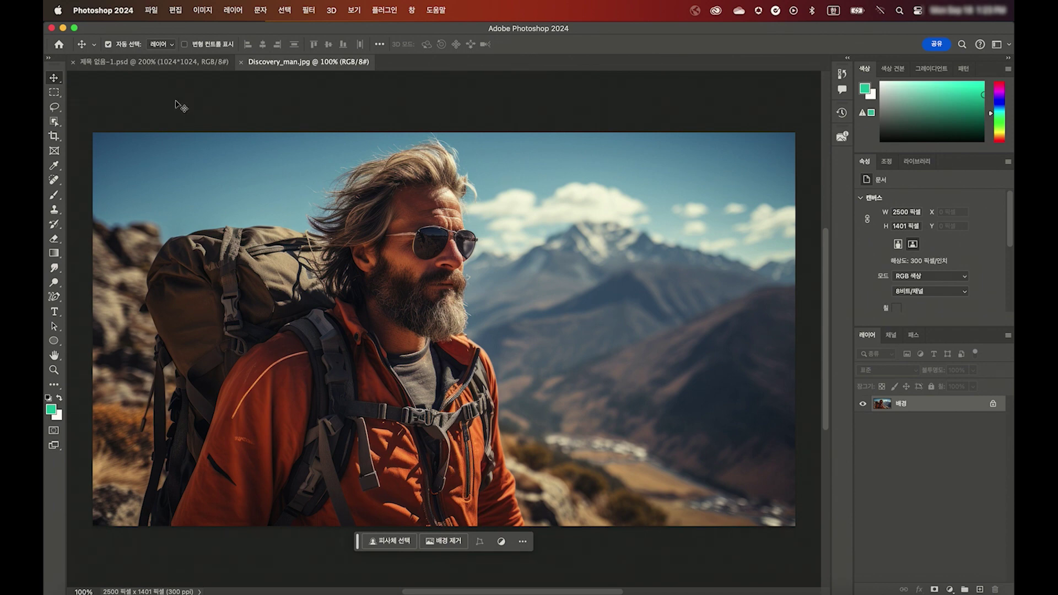
# Step: Select and copy the entire hiker photo, then return to the 제목 없음-1.psd poster
pyautogui.click(54, 92)
pyautogui.moveTo(99, 127); pyautogui.dragTo(813, 532)
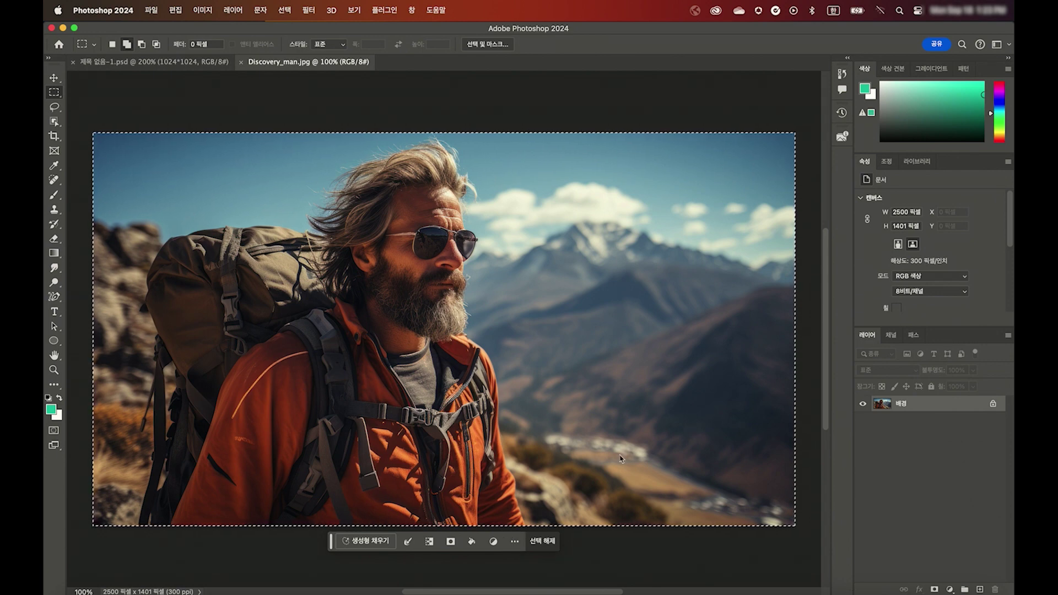
pyautogui.hotkey('ctrl', 'c')
pyautogui.click(154, 62)
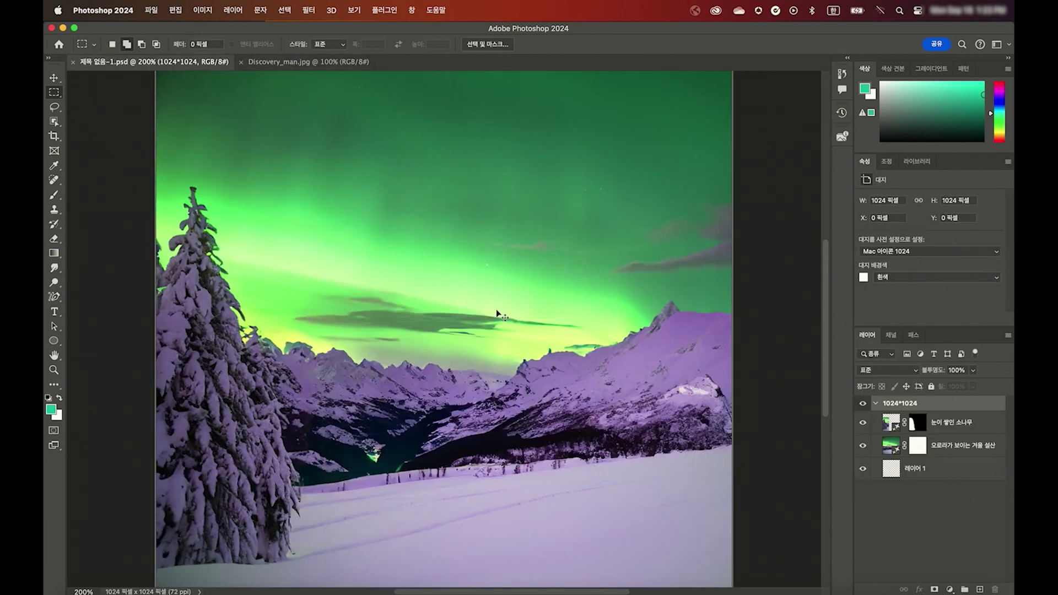
# Step: Paste the hiker photo as 레이어 2 and free-transform it to about 1144 × 642 px at lower right
pyautogui.hotkey('ctrl', 'v')
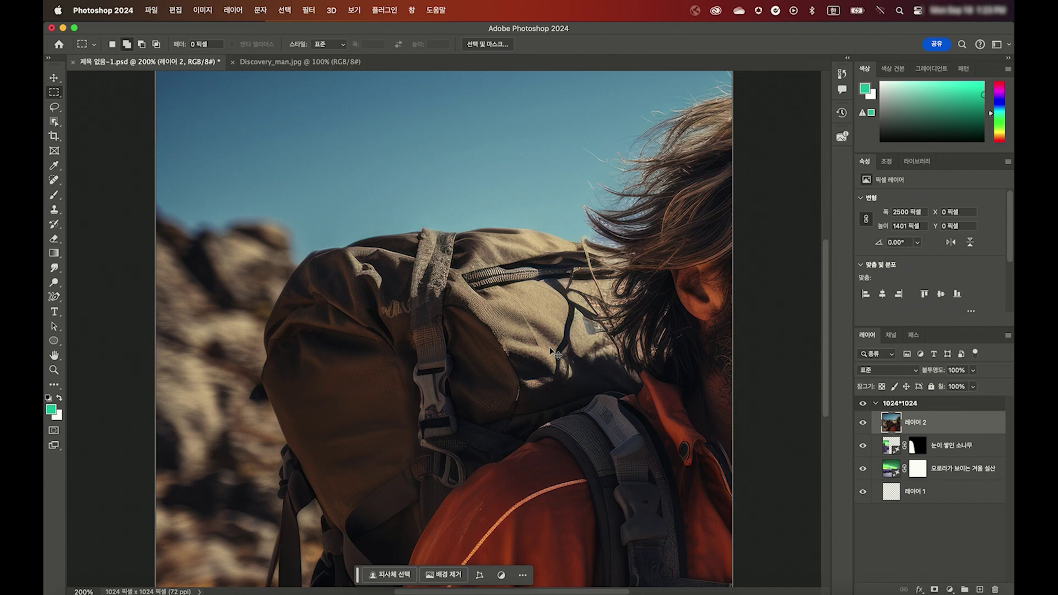
pyautogui.hotkey('ctrl', '-')
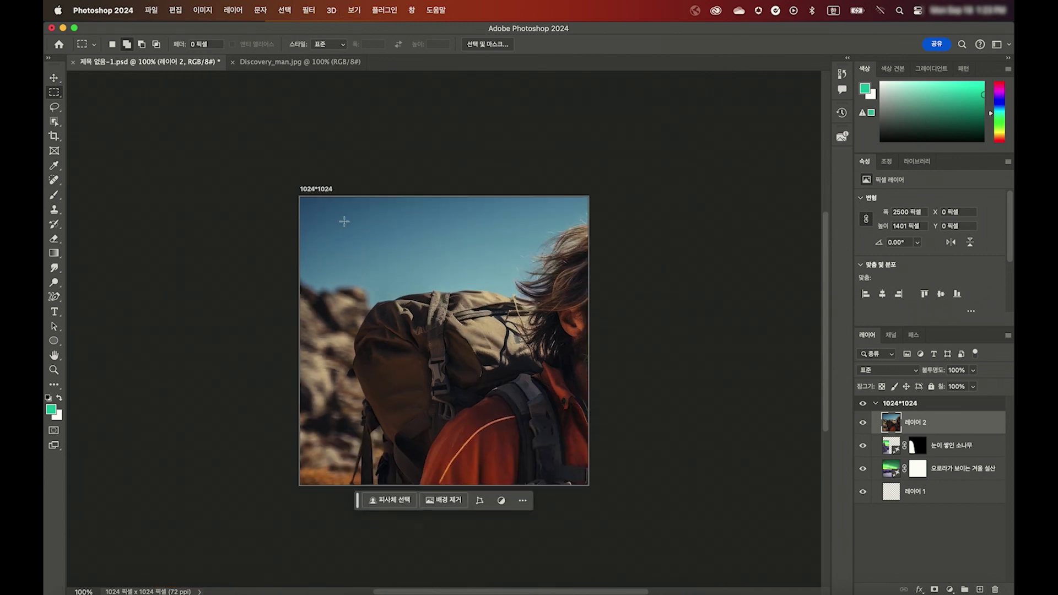
pyautogui.click(175, 11)
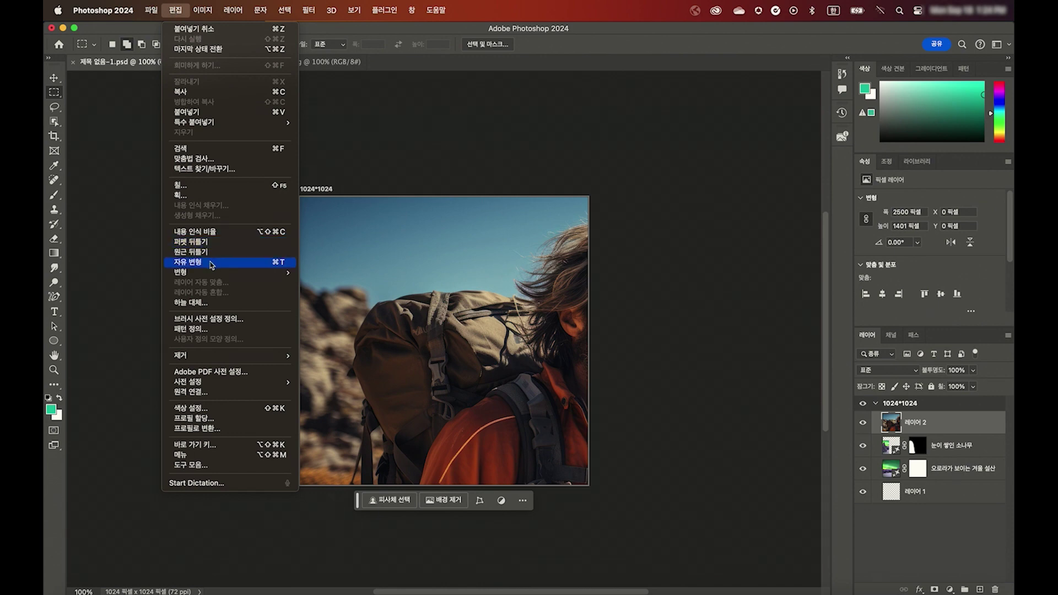
pyautogui.click(234, 268)
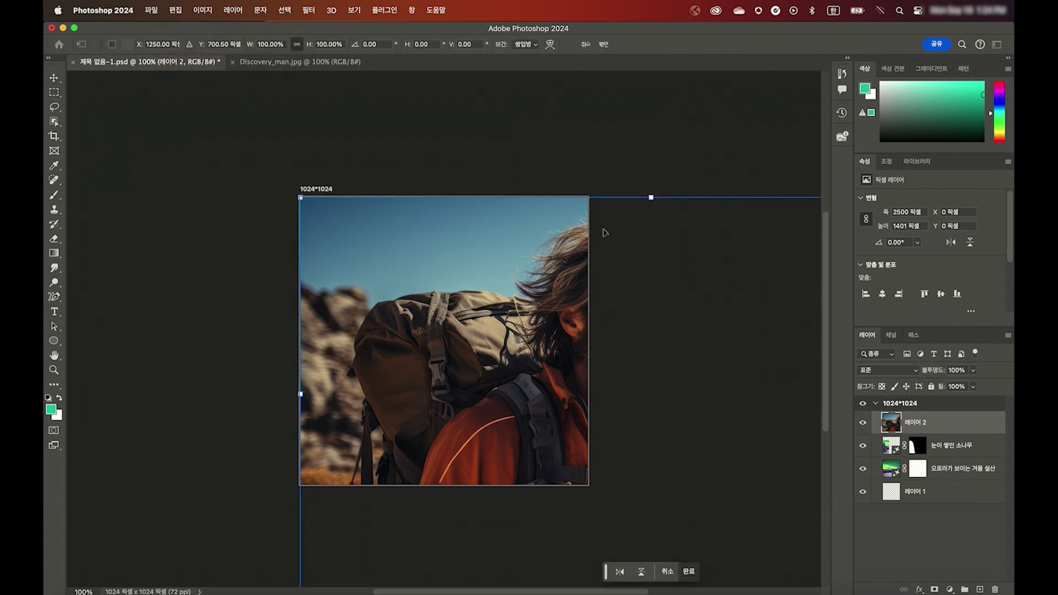
pyautogui.moveTo(651, 197); pyautogui.dragTo(690, 453)
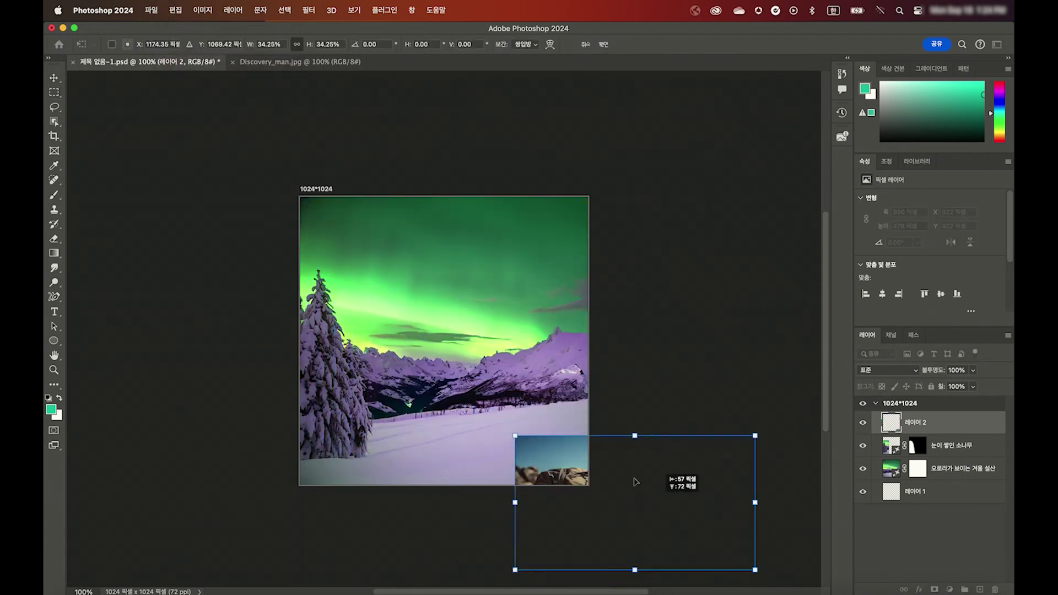
pyautogui.moveTo(667, 503); pyautogui.dragTo(536, 418)
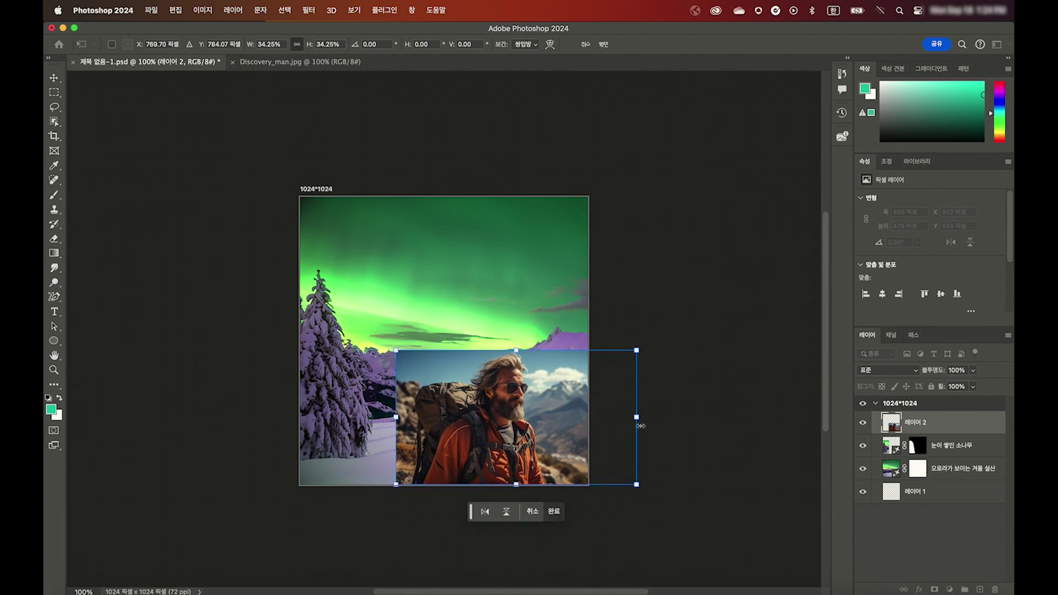
pyautogui.moveTo(637, 417); pyautogui.dragTo(717, 418)
pyautogui.moveTo(469, 442); pyautogui.dragTo(440, 426)
pyautogui.press('Return')
pyautogui.press('m')
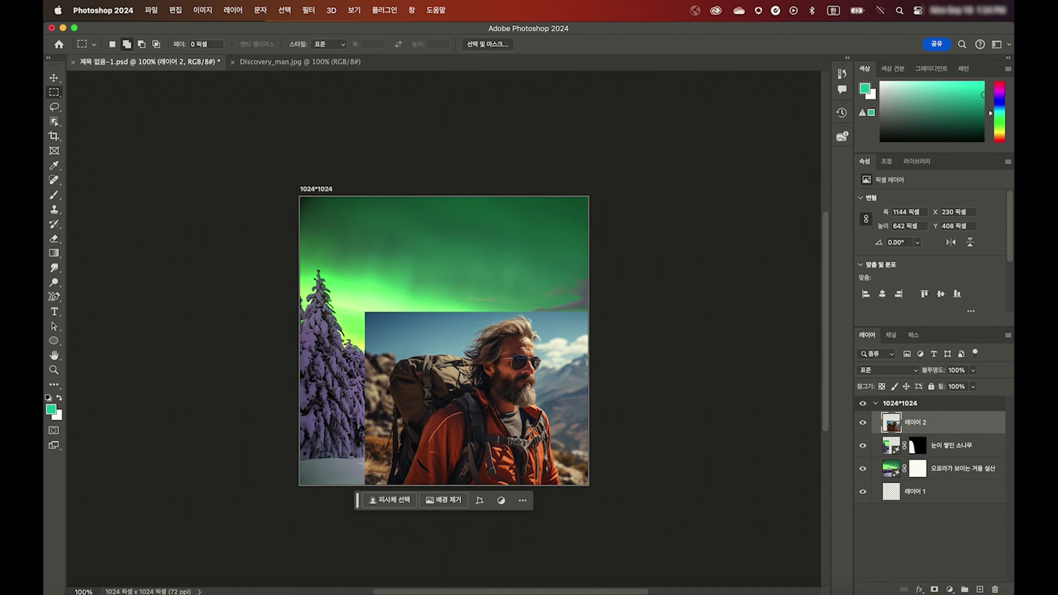
pyautogui.press('super+plus')
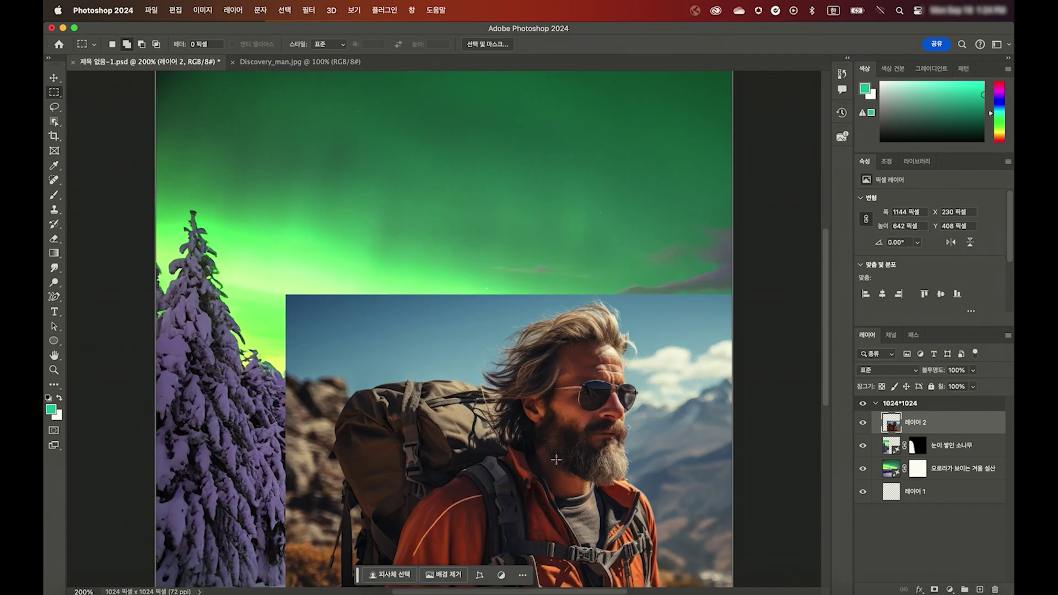
# Step: Open Select and Mask on 레이어 2 and auto-select the hiker with his backpack
pyautogui.scroll(-2, 648, 419)
pyautogui.scroll(-3, 645, 414)
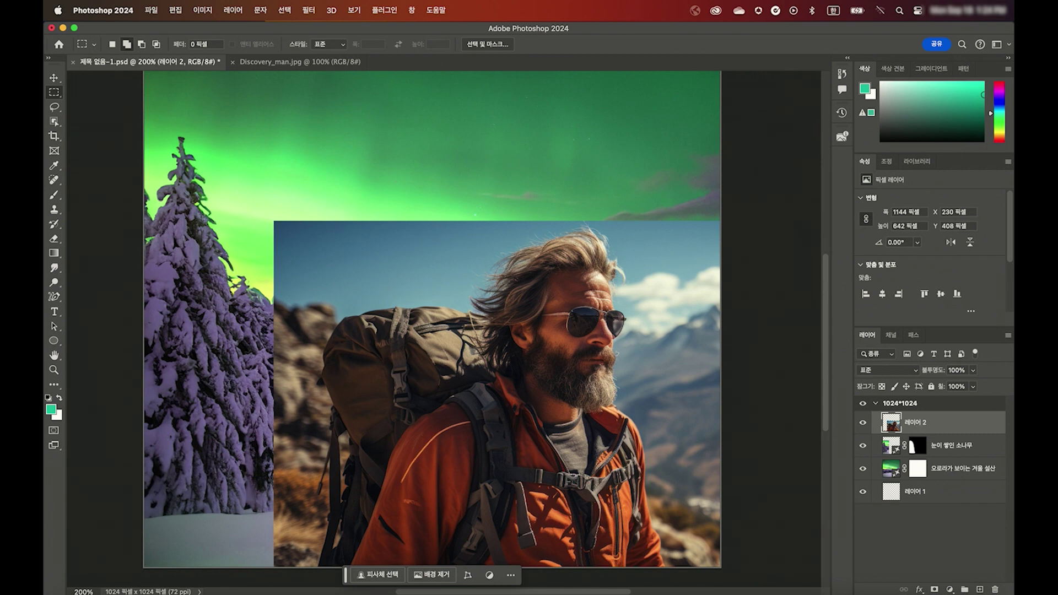
pyautogui.click(487, 44)
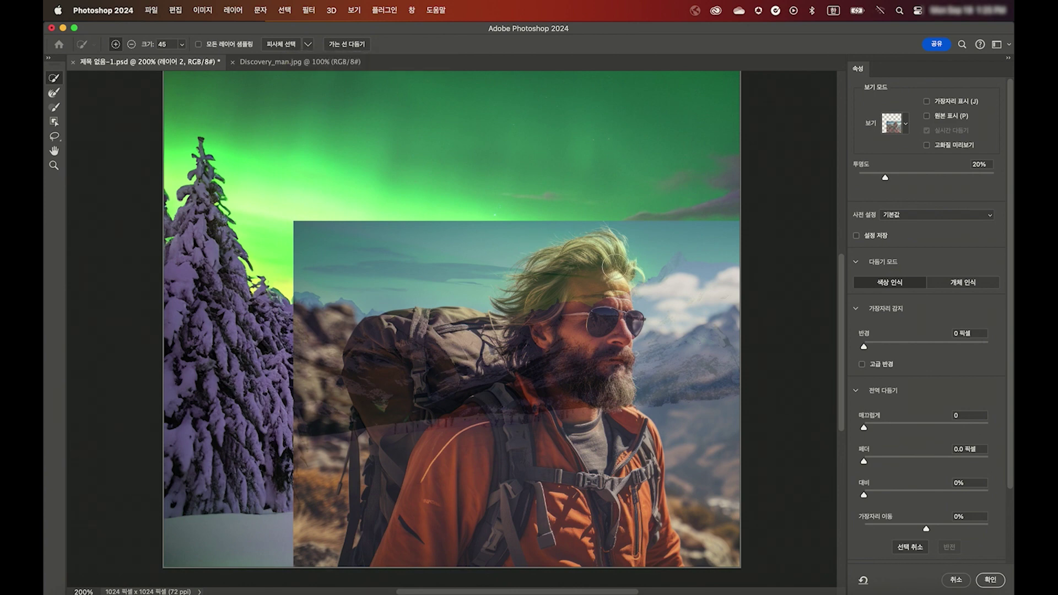
pyautogui.click(280, 46)
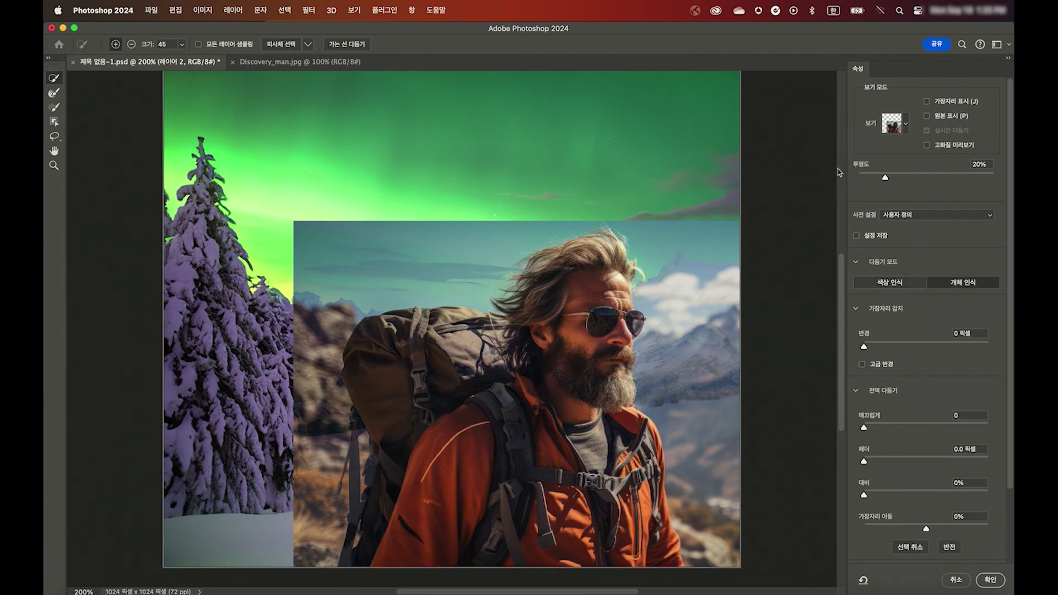
# Step: Refine the hair edges and output the hiker cutout as masked layer 레이어 2 복사
pyautogui.click(906, 127)
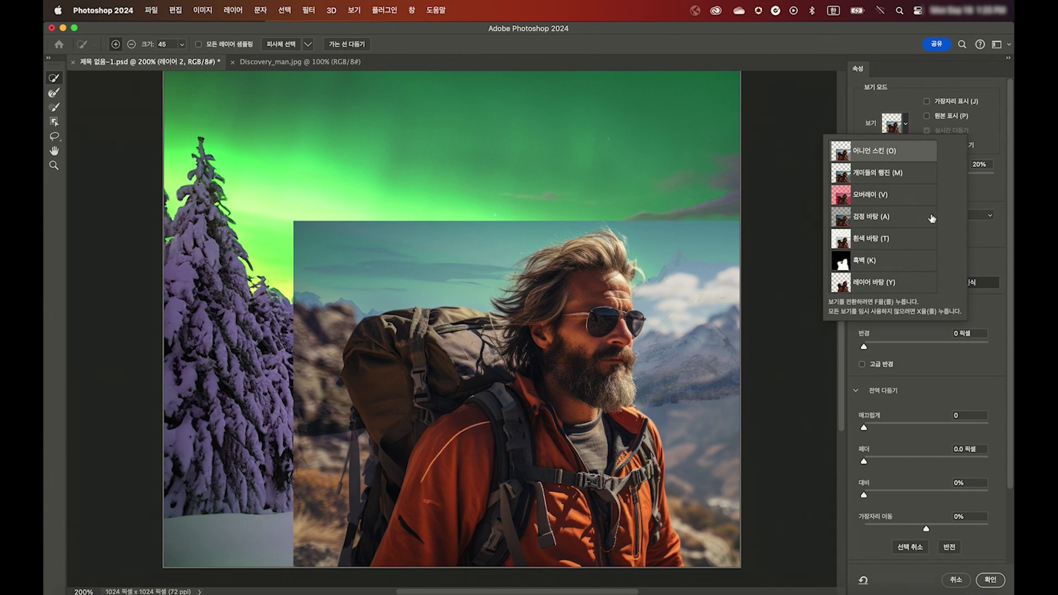
pyautogui.click(907, 126)
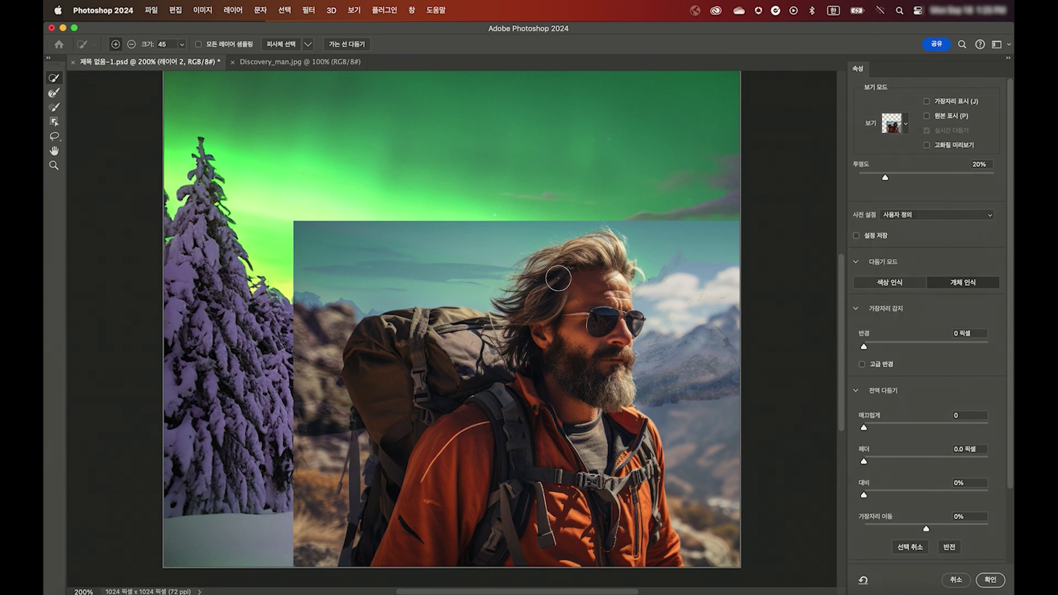
pyautogui.click(353, 45)
pyautogui.click(990, 580)
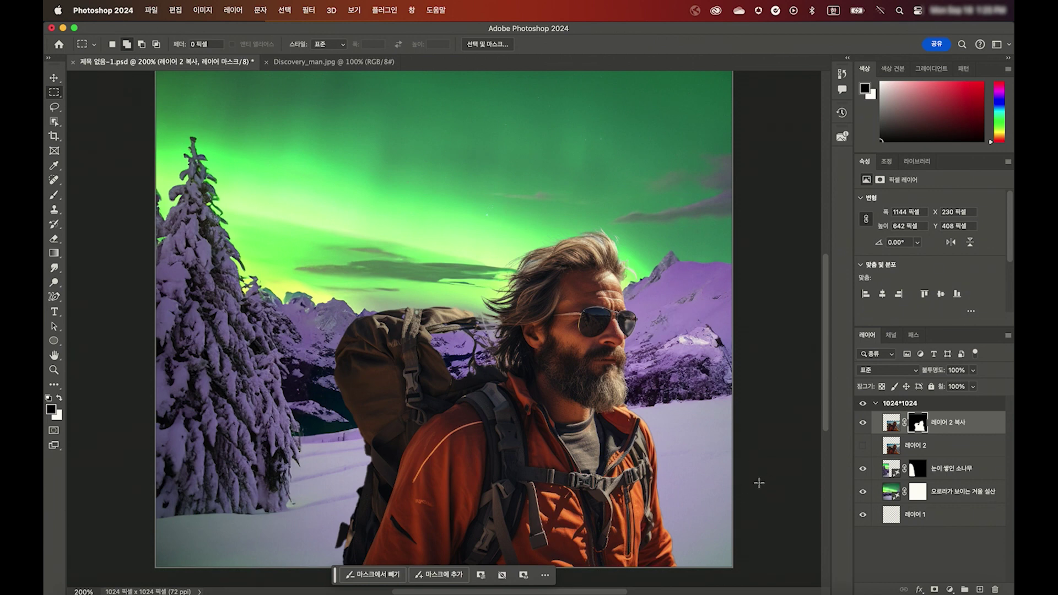
# Step: Make the 레이어 2 복사 image pixels active instead of its mask, with the Filter menu open
pyautogui.click(977, 427)
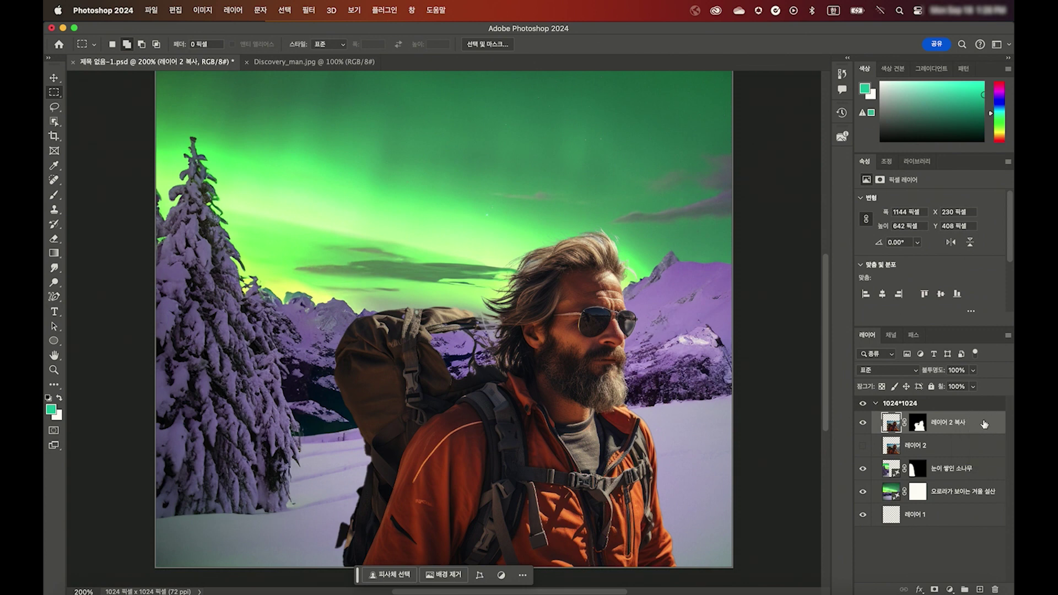
pyautogui.click(311, 12)
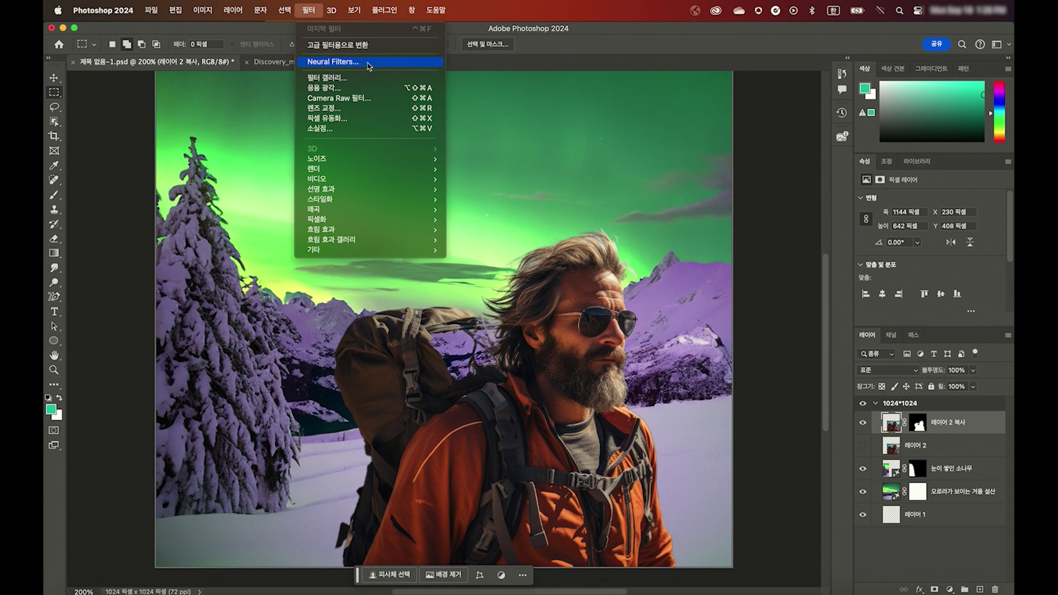
# Step: Enable the Neural Filters Color Match with 오로라가 보이는 겨울 설산 as the reference layer
pyautogui.click(374, 64)
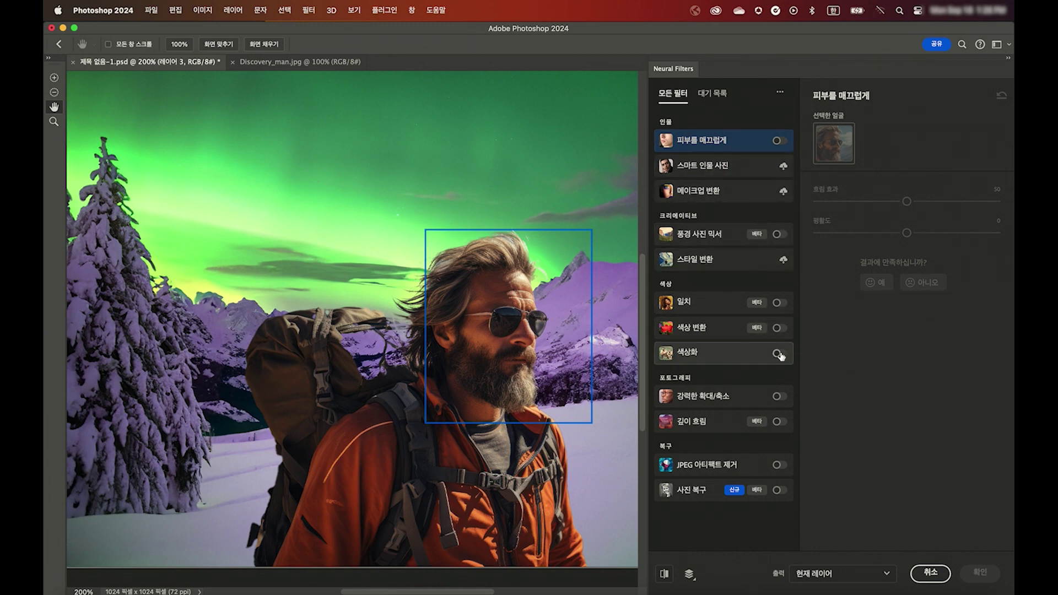
pyautogui.click(780, 302)
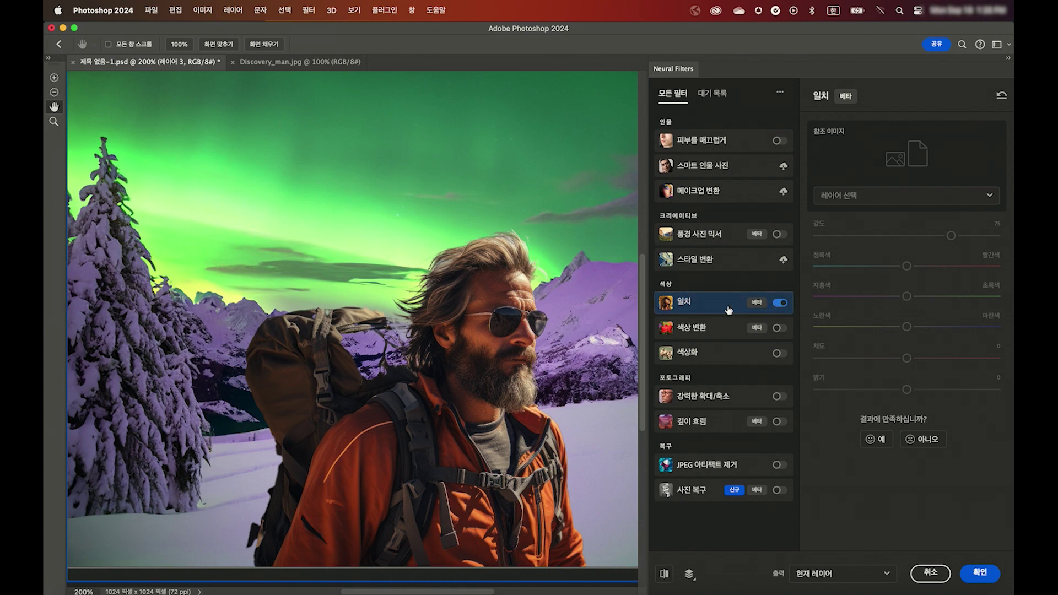
pyautogui.click(944, 200)
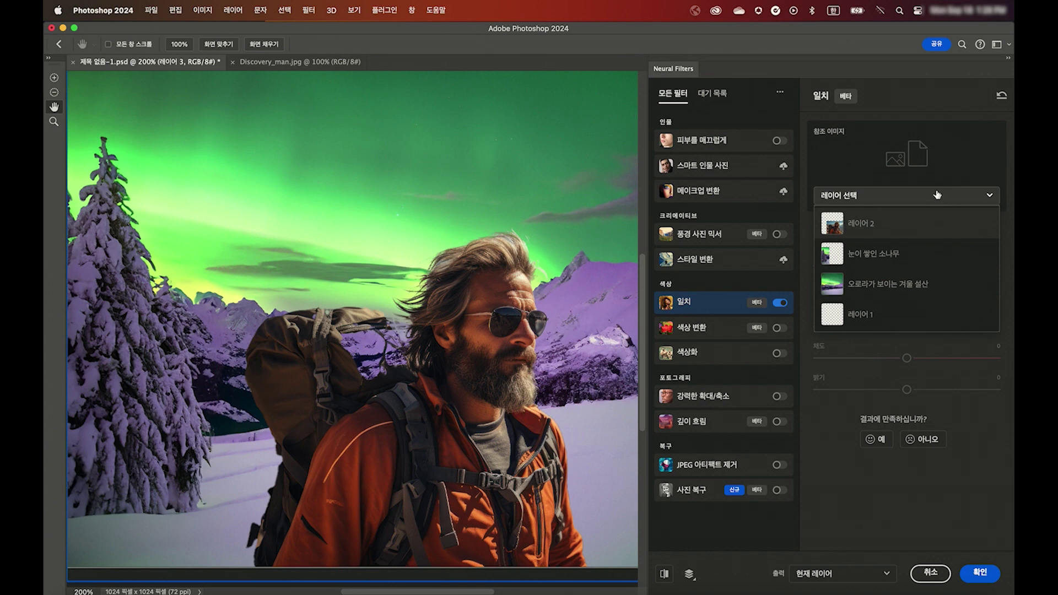
pyautogui.click(918, 291)
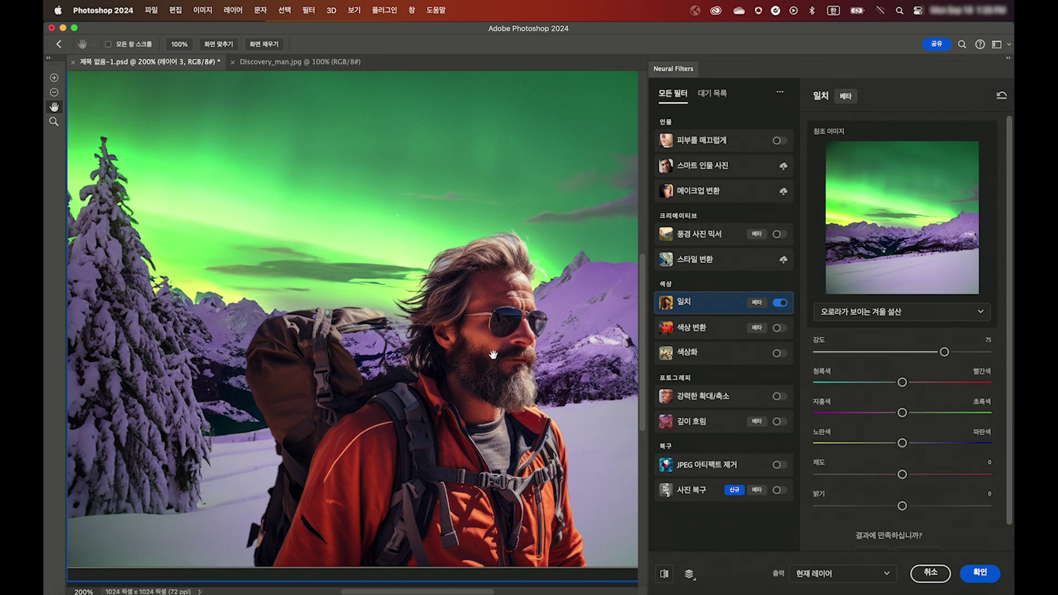
# Step: Set the Color Match strength to 32 and apply it to the hiker
pyautogui.click(981, 352)
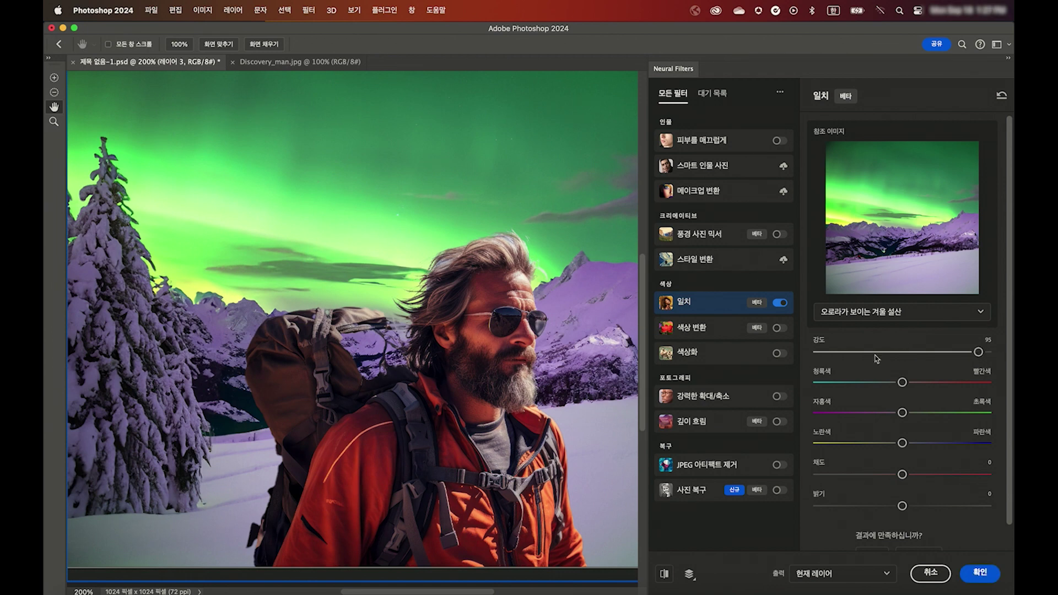
pyautogui.click(838, 353)
pyautogui.click(858, 353)
pyautogui.moveTo(877, 354); pyautogui.dragTo(850, 353)
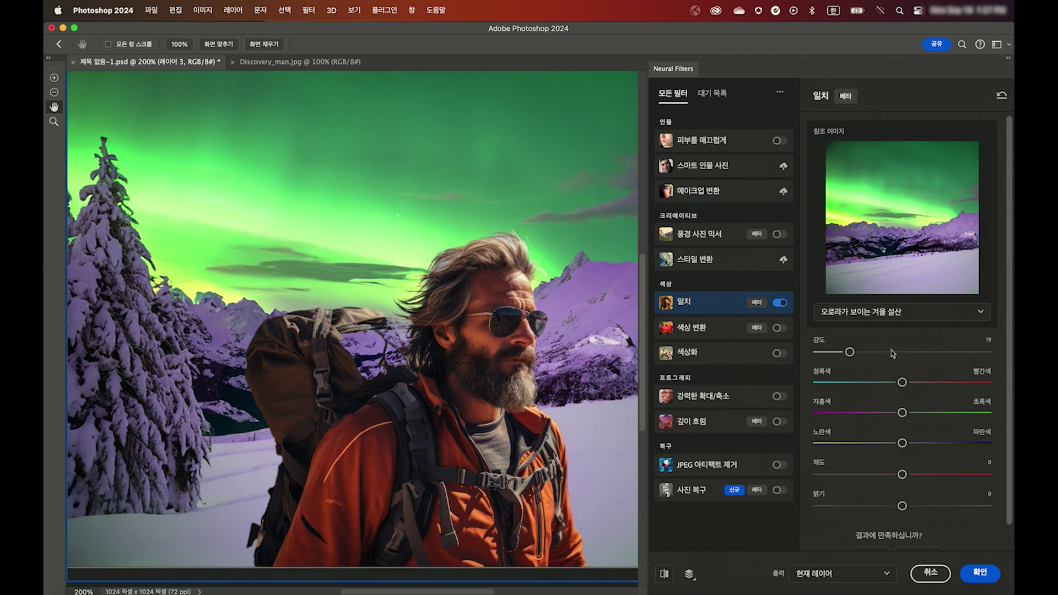
pyautogui.click(892, 353)
pyautogui.click(844, 353)
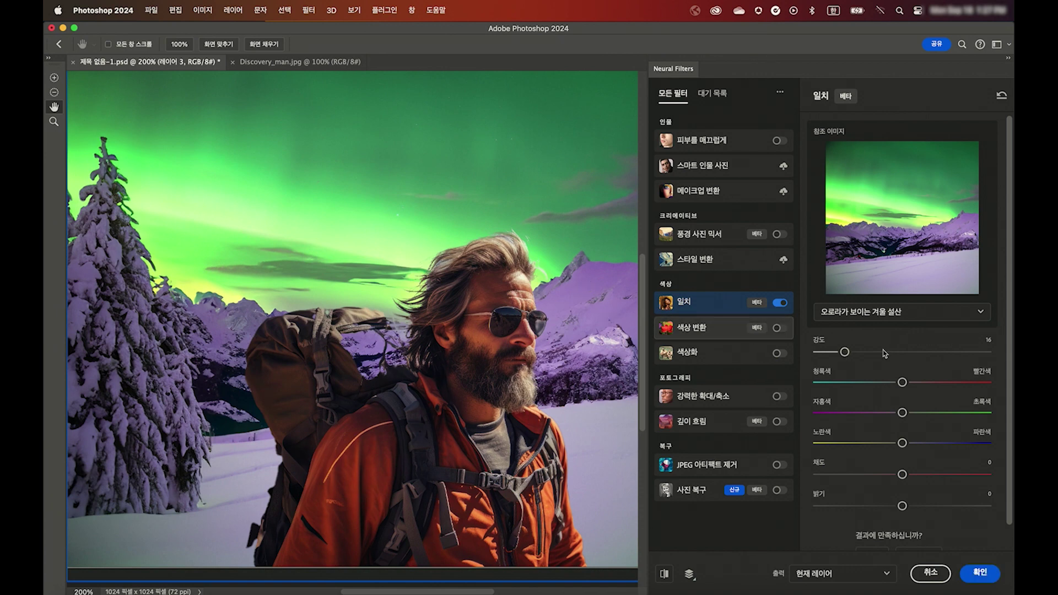
pyautogui.click(838, 353)
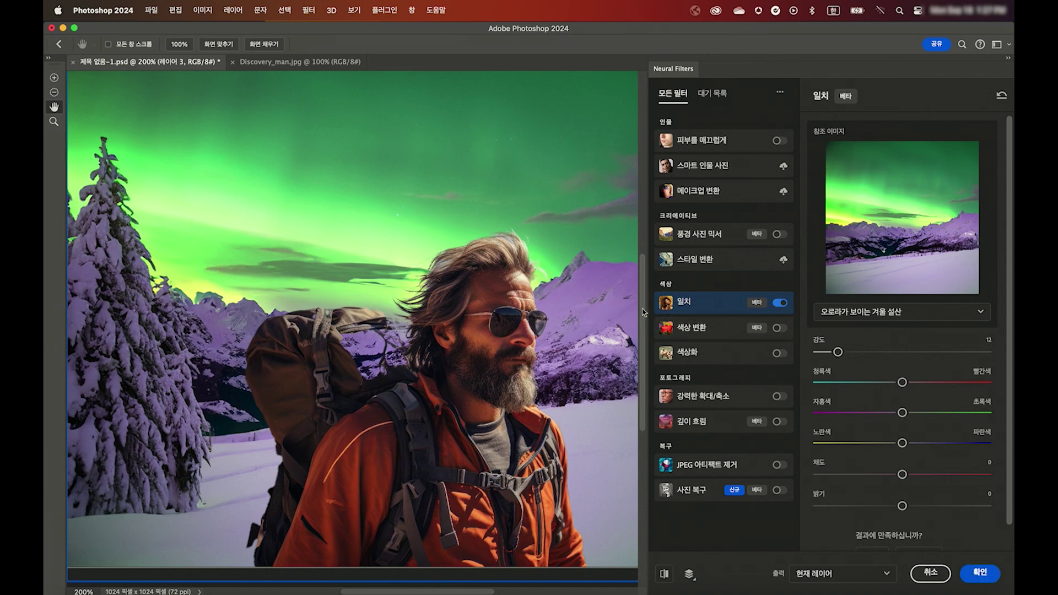
pyautogui.click(871, 353)
pyautogui.click(980, 573)
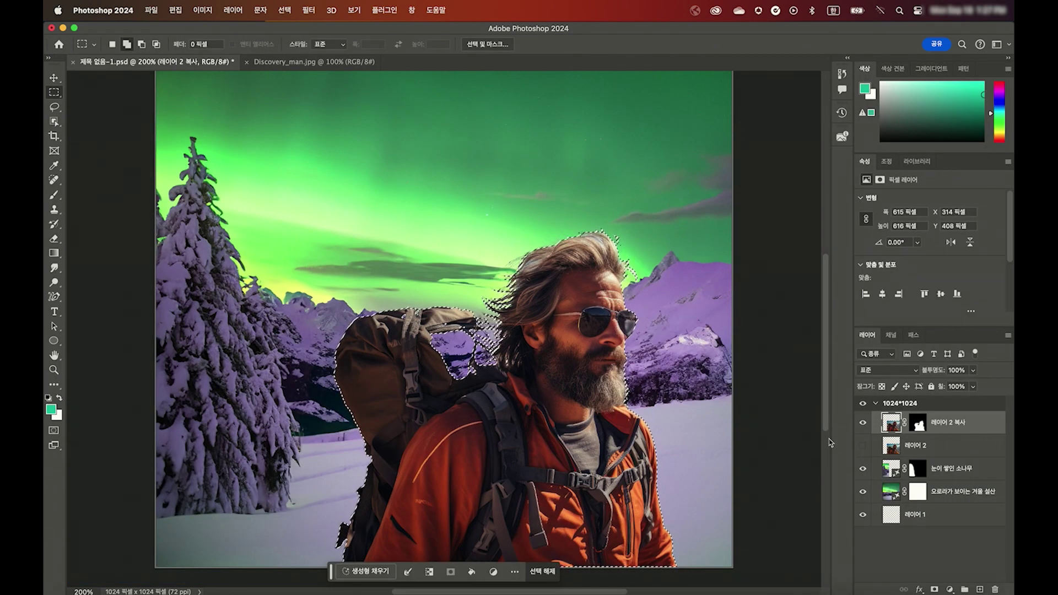
# Step: Switch to the Move tool and deselect the hiker so nothing remains selected
pyautogui.press('v')
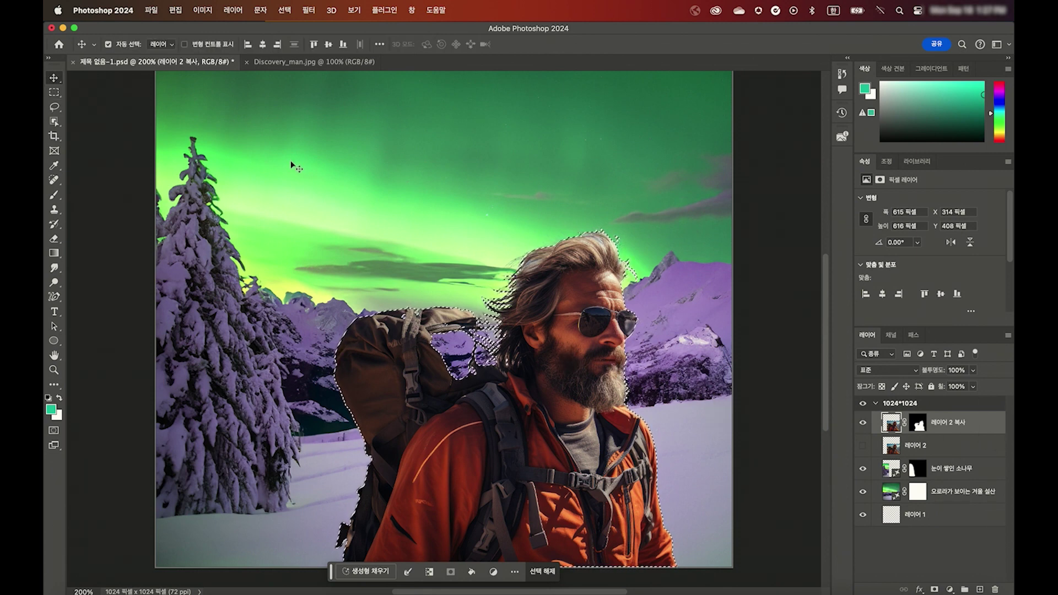
pyautogui.click(284, 10)
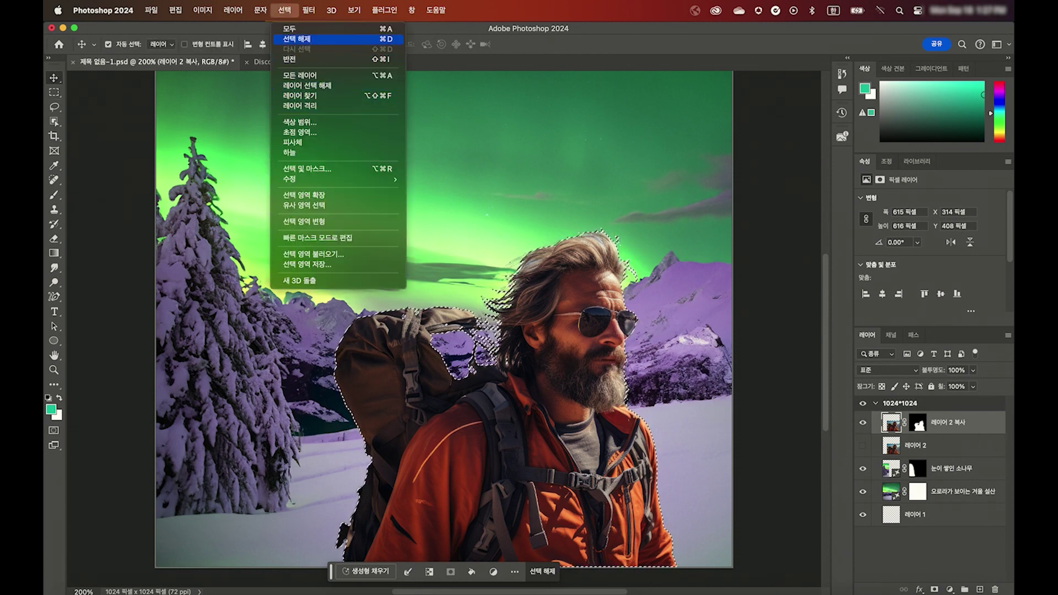
pyautogui.click(298, 38)
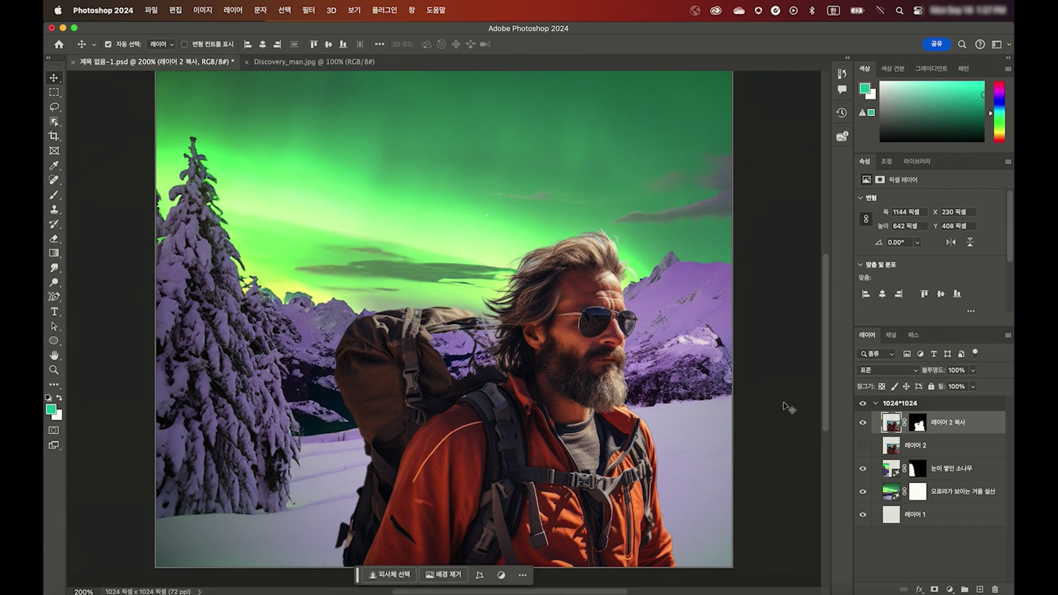
pyautogui.scroll(2, 796, 421)
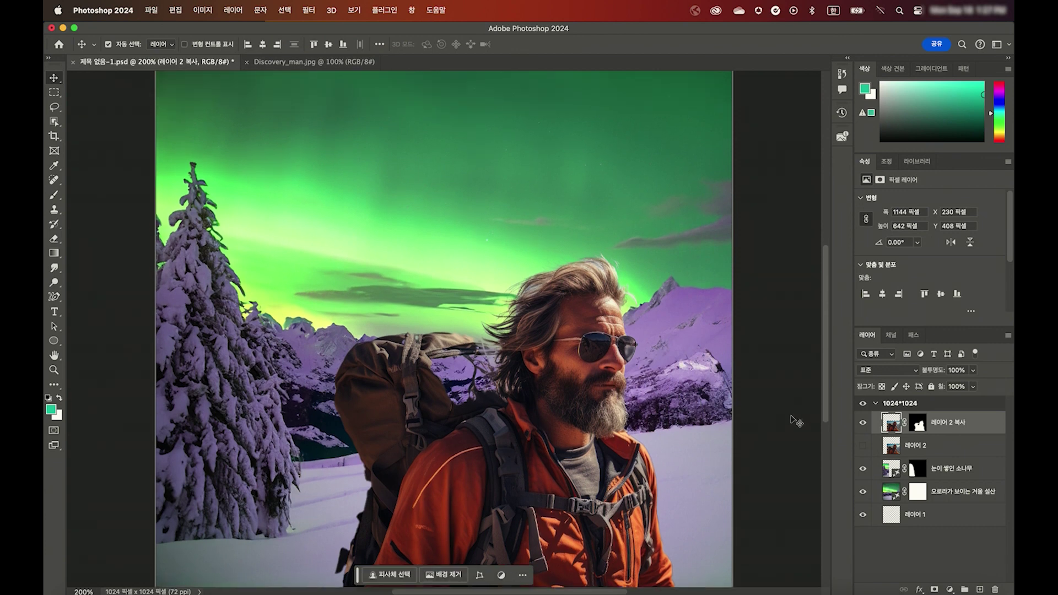
pyautogui.scroll(3, 797, 422)
pyautogui.scroll(3, 796, 422)
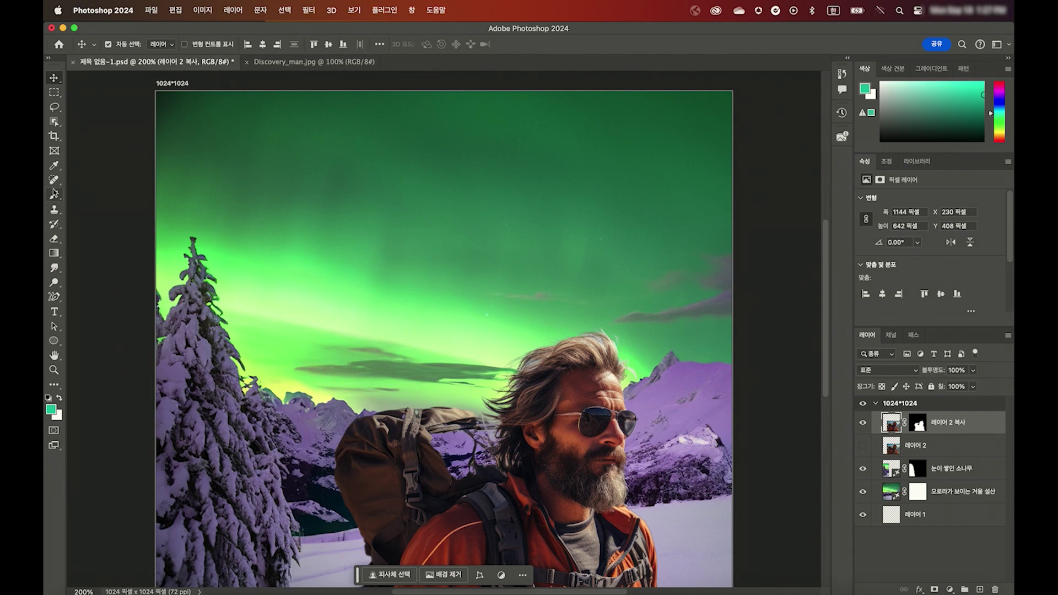
pyautogui.click(57, 110)
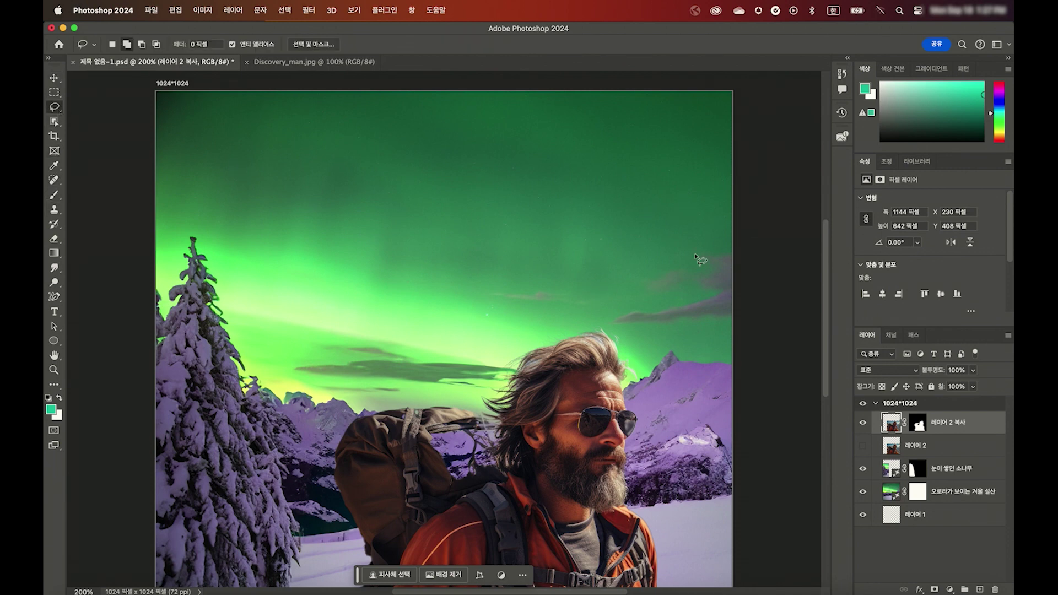
# Step: Lasso the upper-right sky and generate a colourful smoke cloud layer named 형형색색의 연기
pyautogui.moveTo(711, 266)
pyautogui.mouseDown()
pyautogui.moveTo(521, 300)
pyautogui.moveTo(441, 251)
pyautogui.moveTo(483, 150)
pyautogui.moveTo(652, 129)
pyautogui.moveTo(714, 170)
pyautogui.moveTo(718, 241)
pyautogui.mouseUp()
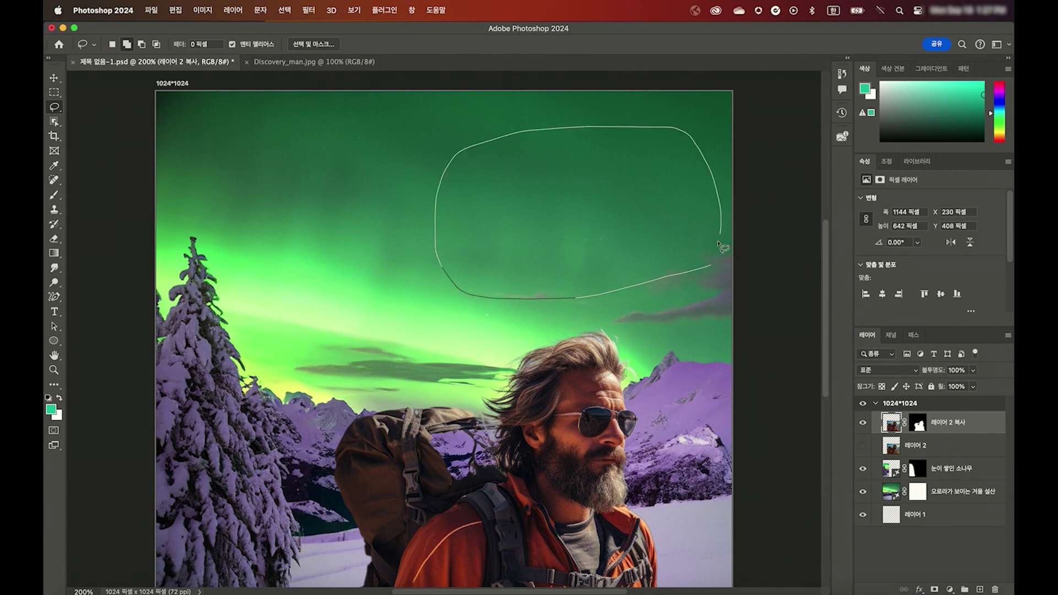
pyautogui.moveTo(637, 271); pyautogui.dragTo(637, 271)
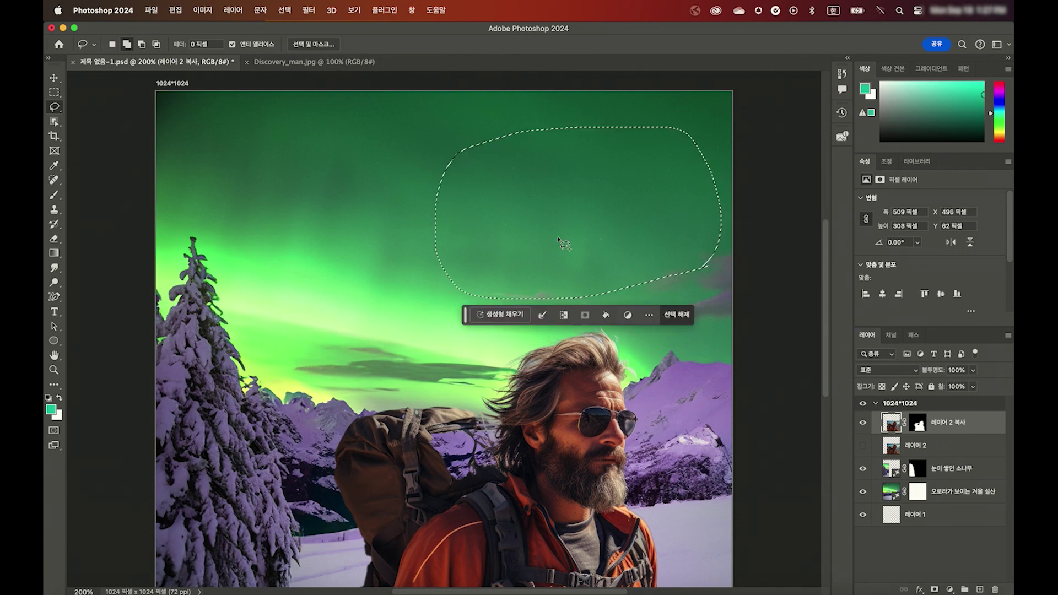
pyautogui.click(502, 322)
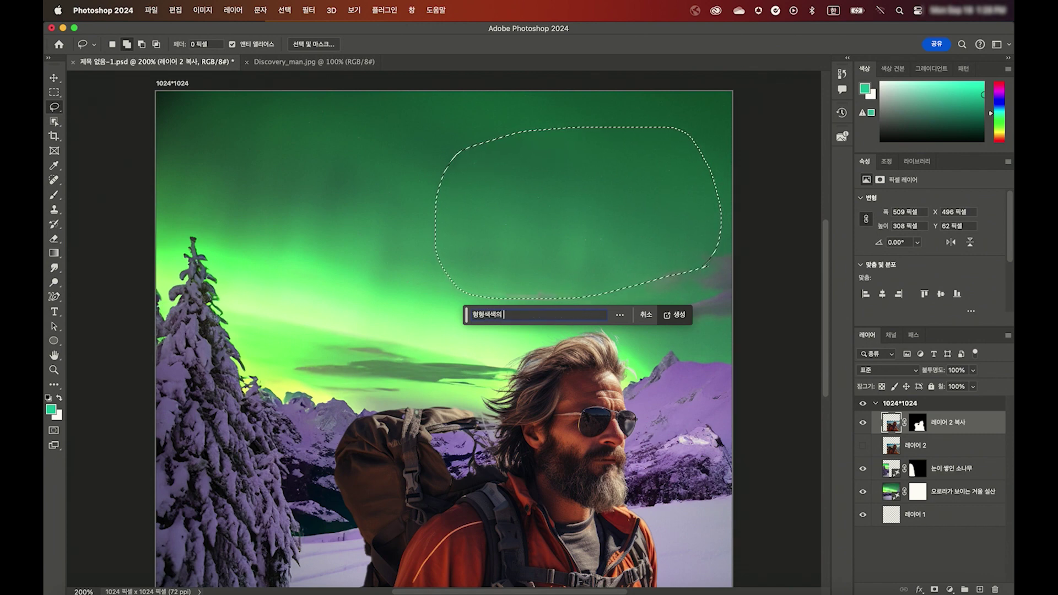
pyautogui.click(682, 316)
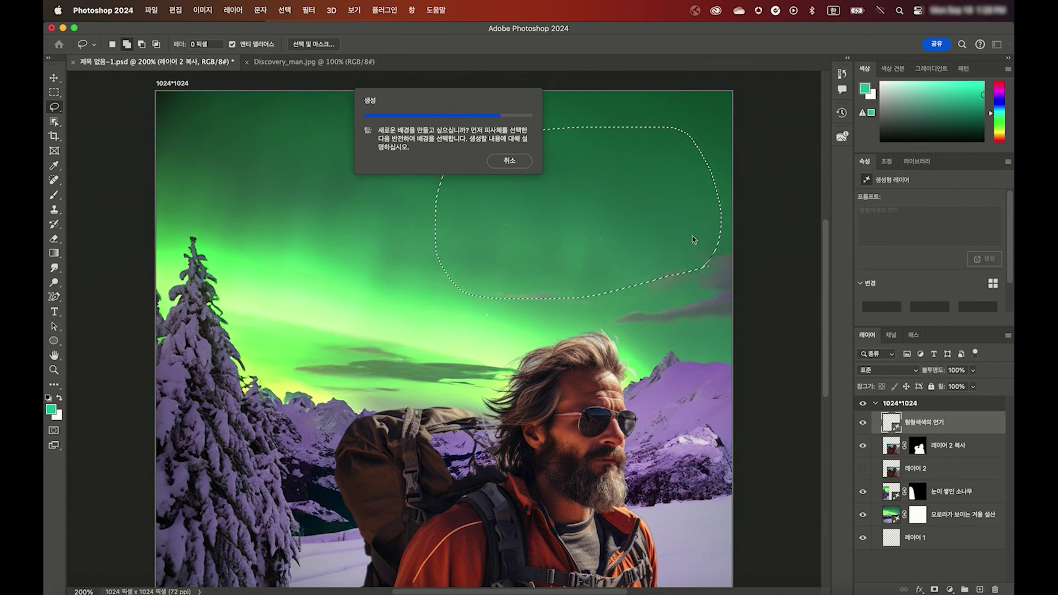
pyautogui.scroll(-2, 928, 287)
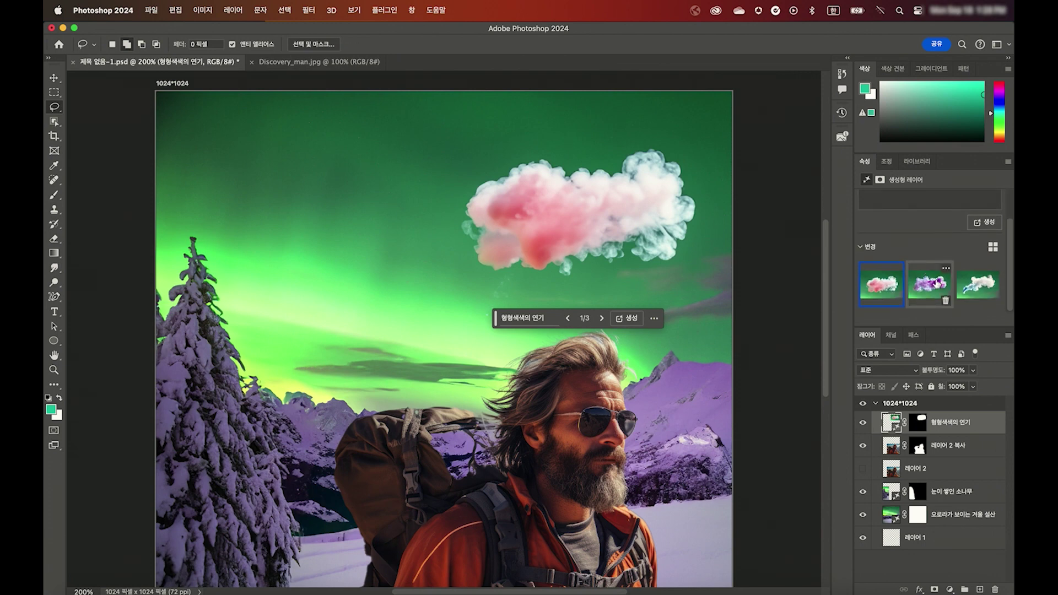
# Step: Preview the smoke variations and keep the first, pink one
pyautogui.click(931, 286)
pyautogui.click(989, 289)
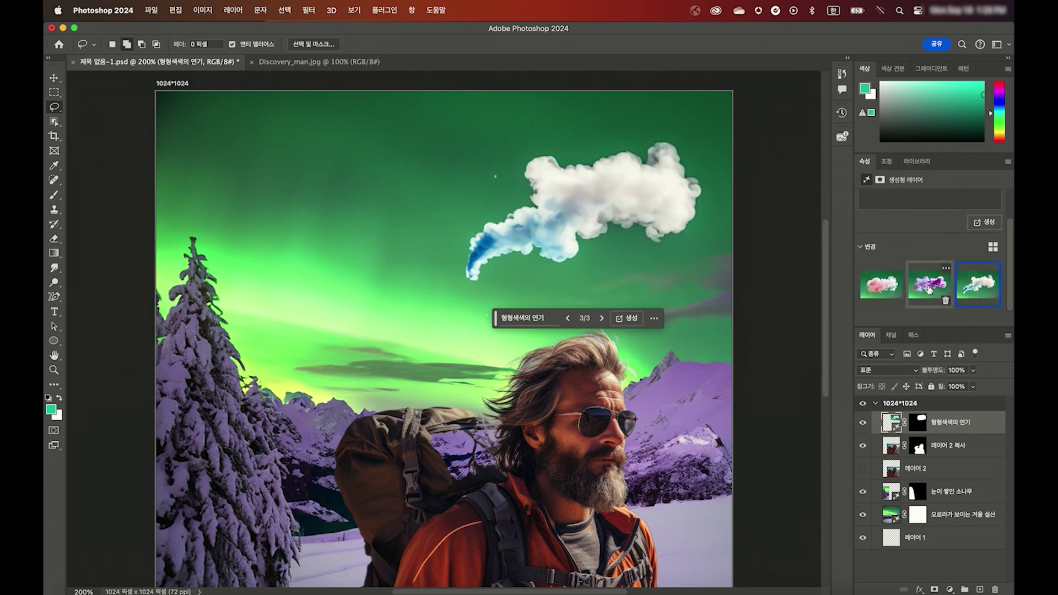
pyautogui.click(889, 289)
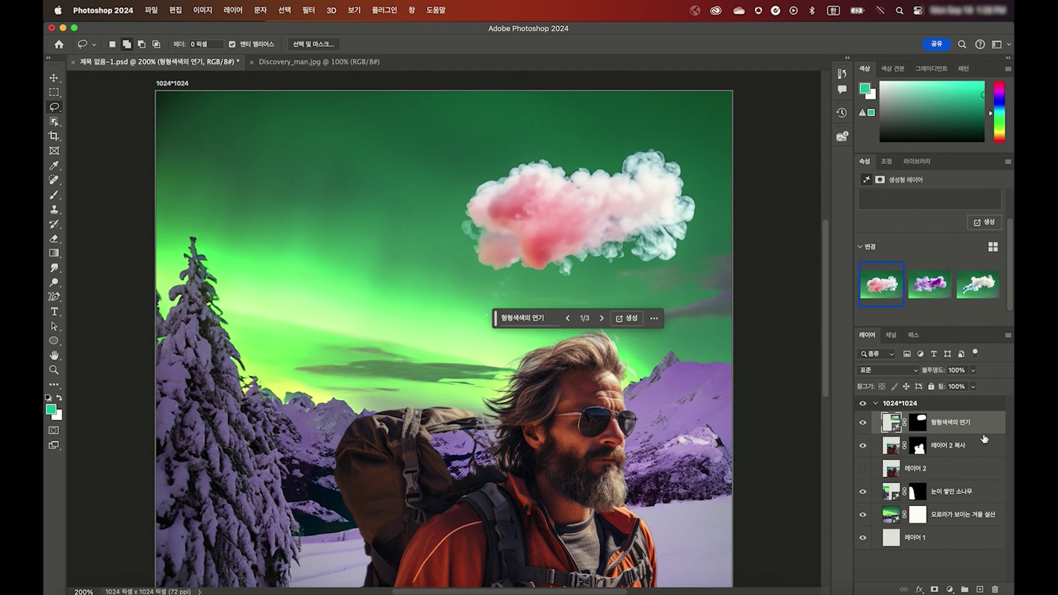
# Step: Fade the 형형색색의 연기 smoke layer to 33% opacity
pyautogui.click(976, 371)
pyautogui.moveTo(953, 386); pyautogui.dragTo(939, 388)
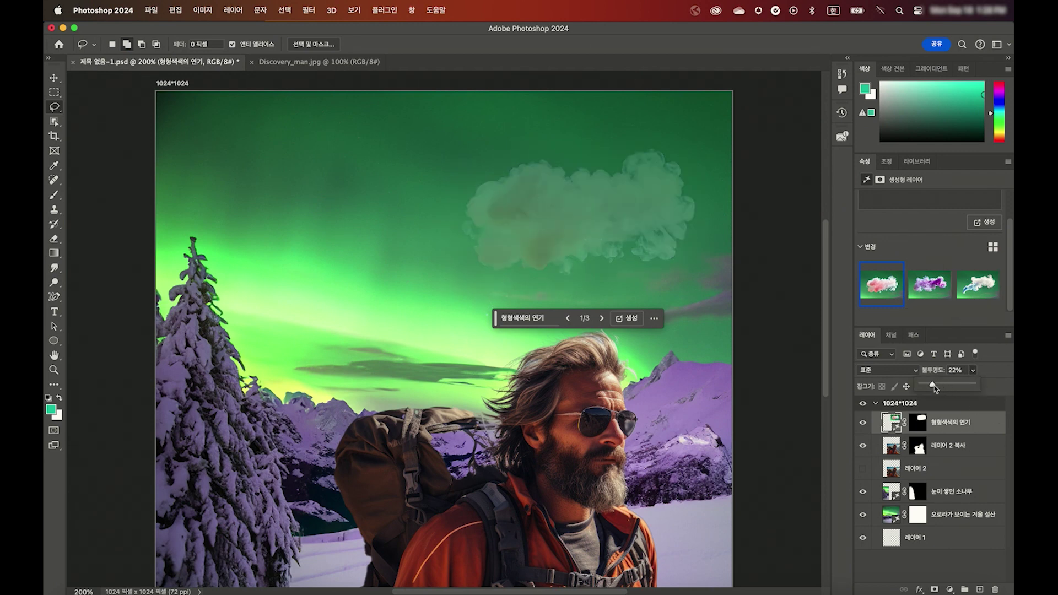
pyautogui.click(1012, 387)
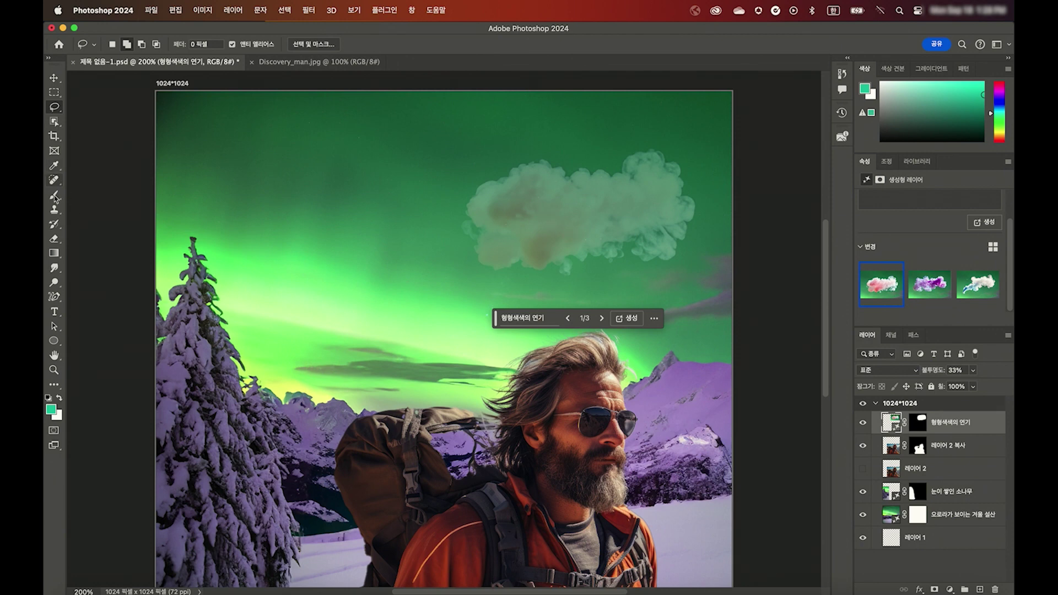
pyautogui.click(55, 312)
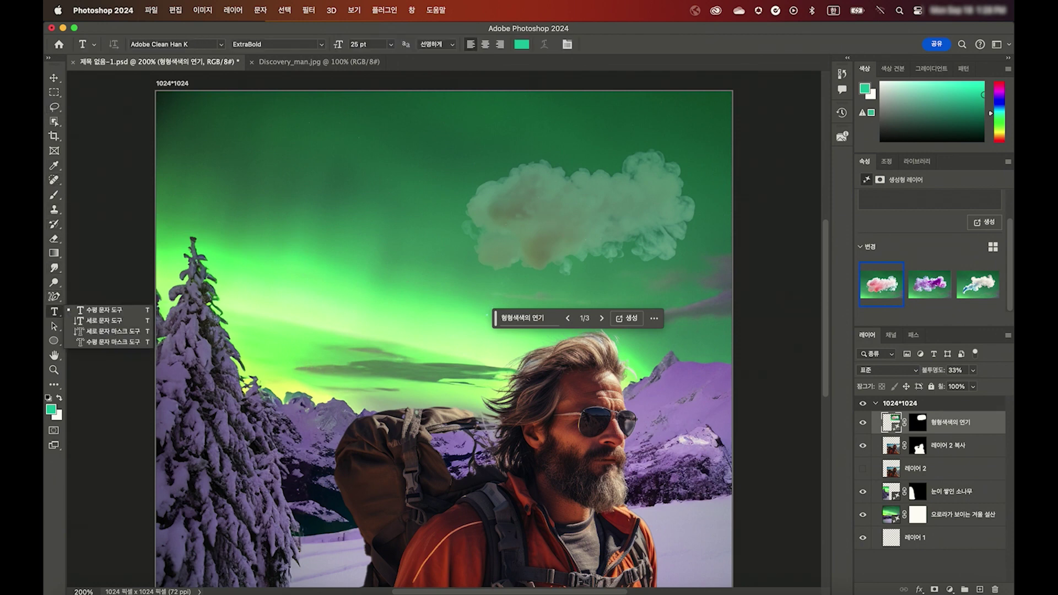
# Step: Replace Lorem Ipsum with lines # 오로라 투어, # 디스커버리 데이, # 아웃도어 브랜드, then select all
pyautogui.click(502, 149)
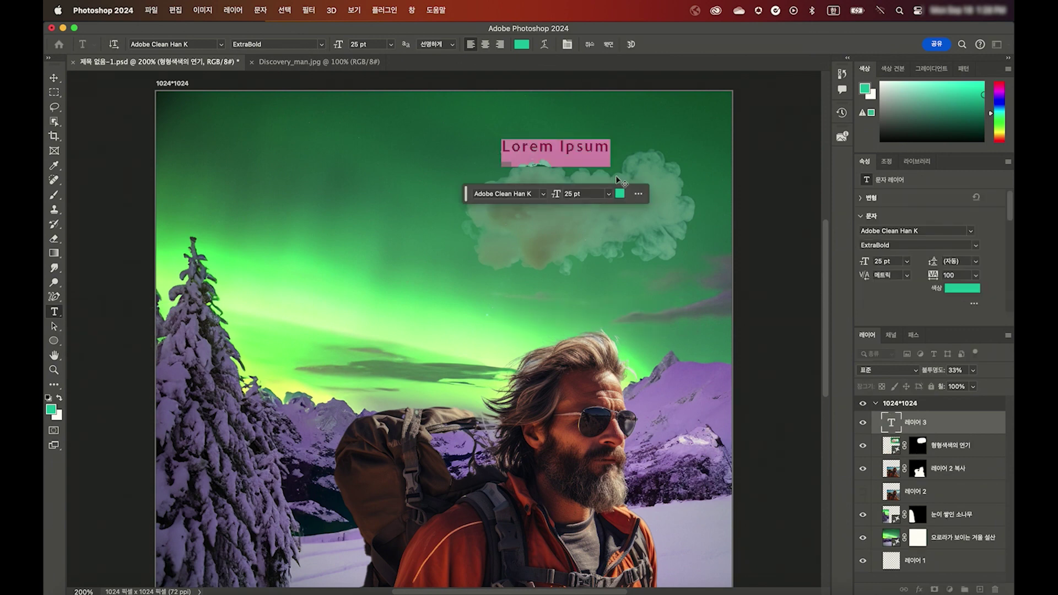
pyautogui.press('BackSpace')
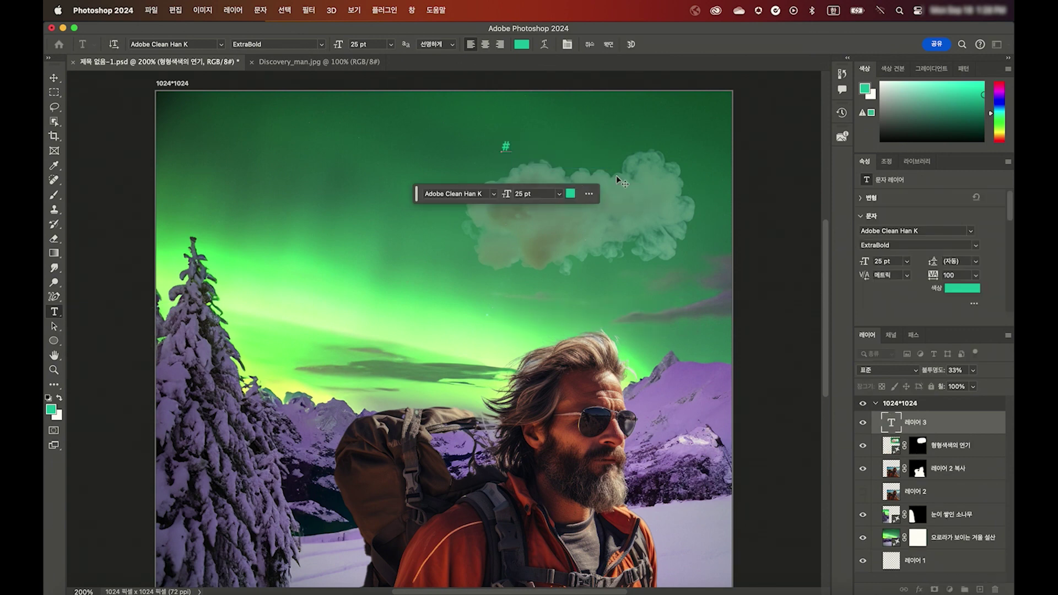
pyautogui.write('# 오늘로라 투어')
pyautogui.press('Return')
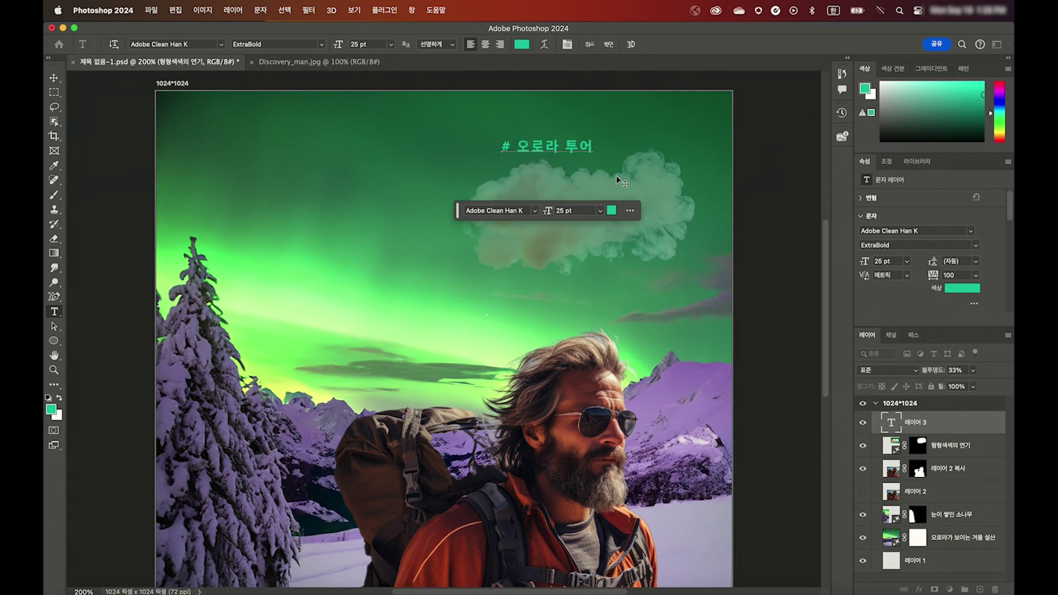
pyautogui.write('# 디스커벌리 데이')
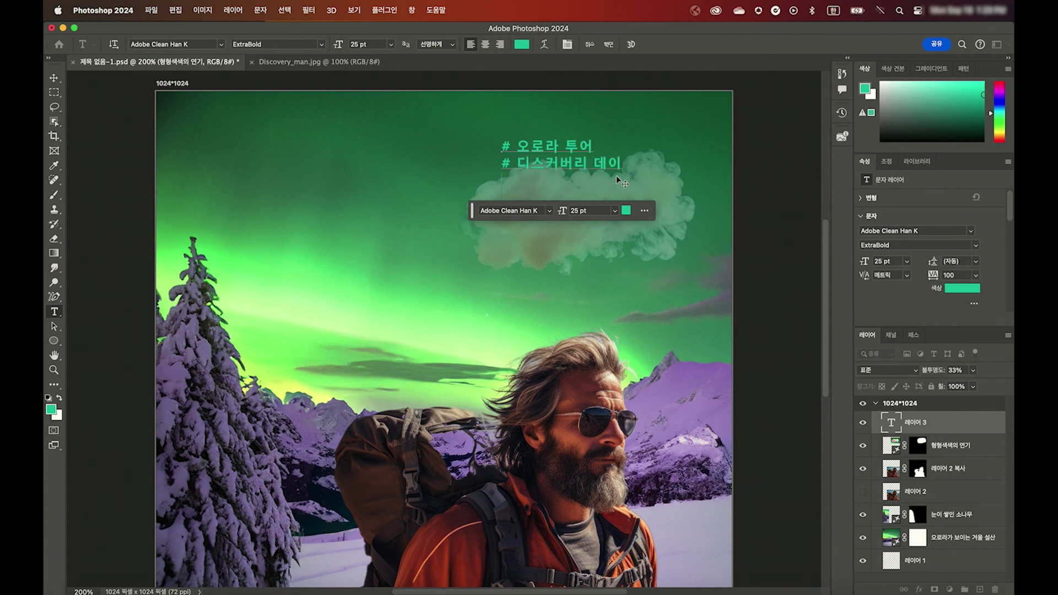
pyautogui.press('Return')
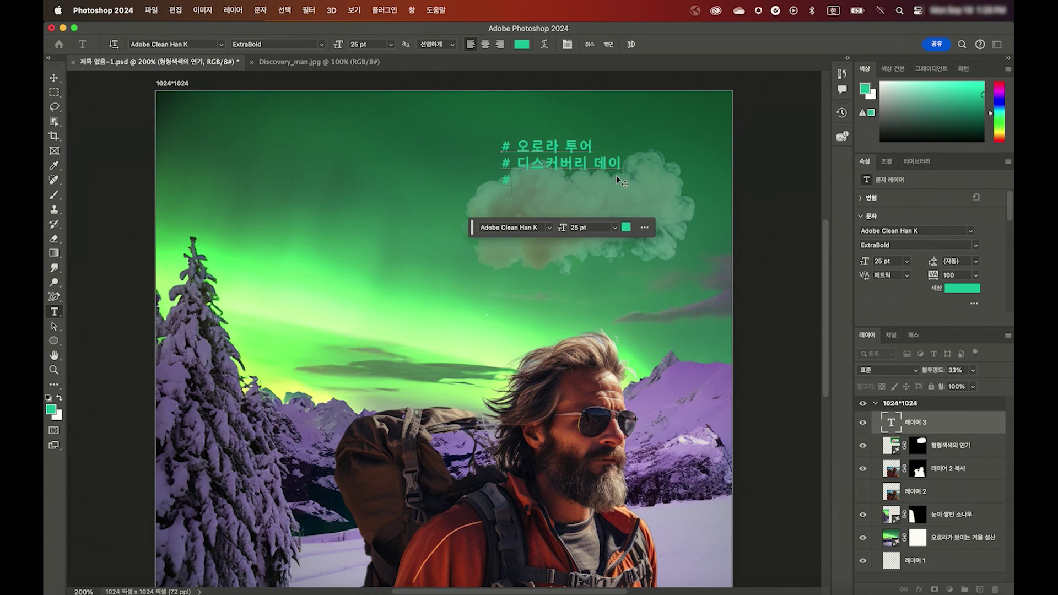
pyautogui.write('# 아웃도어')
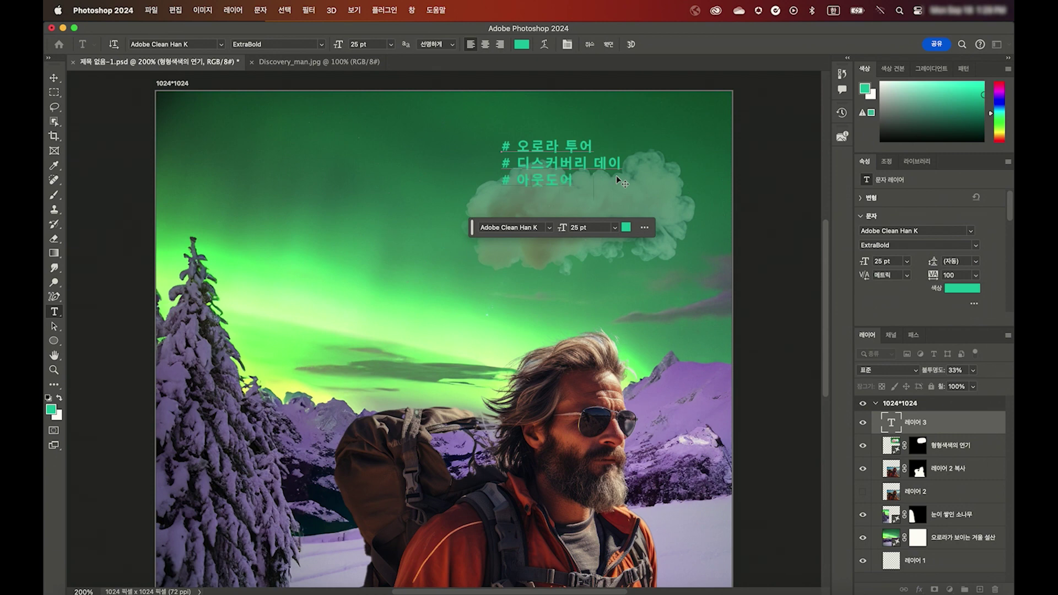
pyautogui.write('브랜드')
pyautogui.hotkey('ctrl', 'a')
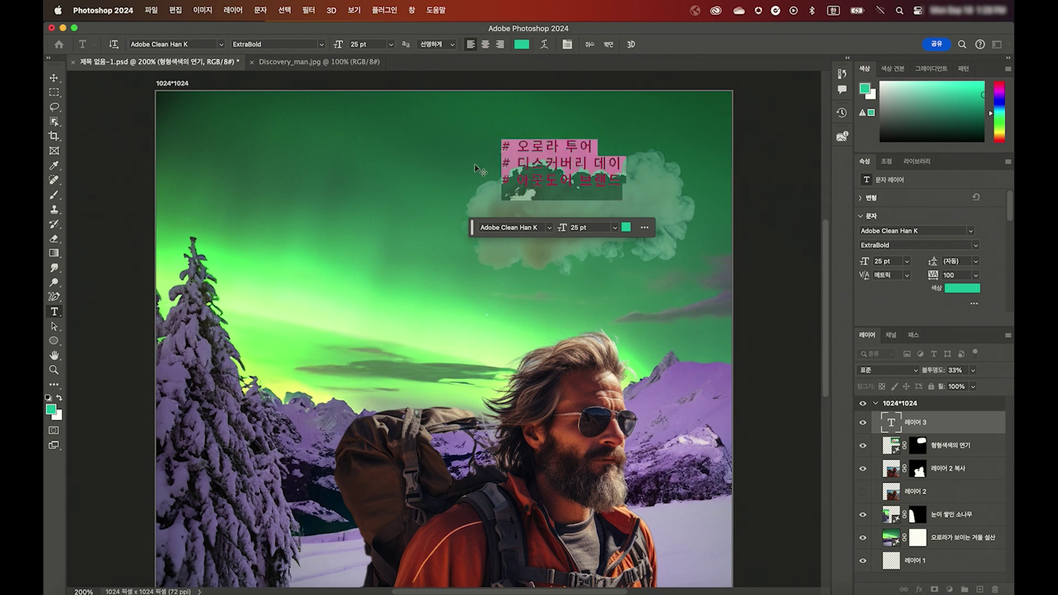
pyautogui.click(550, 229)
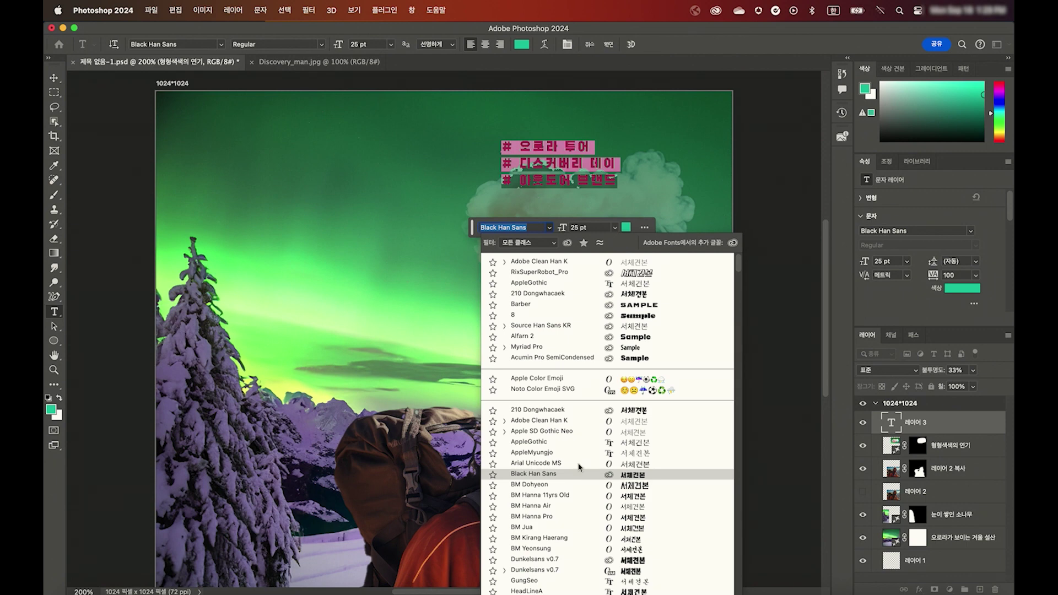
# Step: Set the hashtag text to Adobe Clean Han K ExtraBold in white #ffffff
pyautogui.click(504, 262)
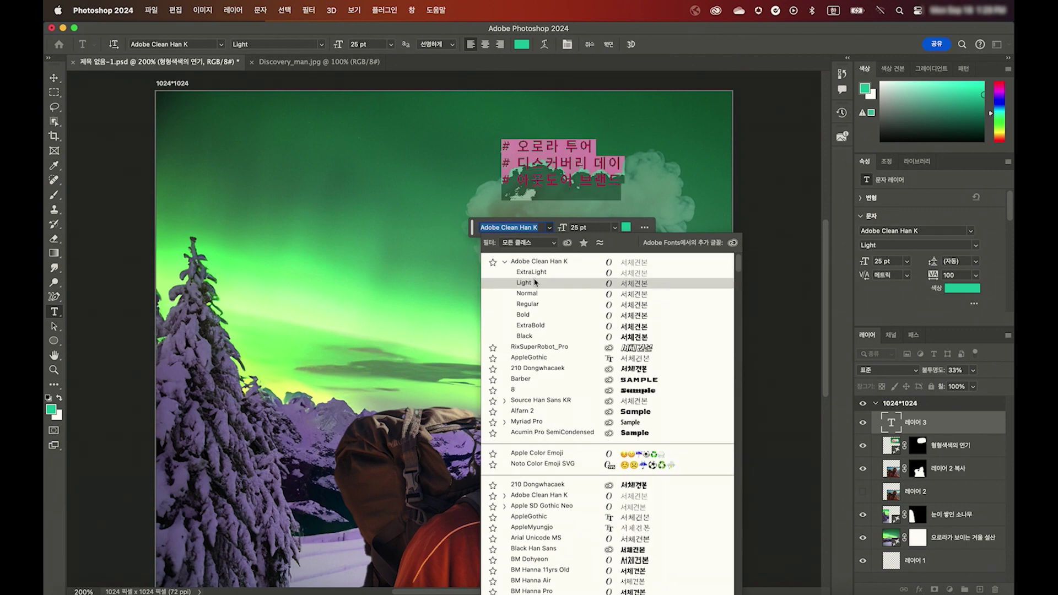
pyautogui.click(541, 326)
pyautogui.click(627, 228)
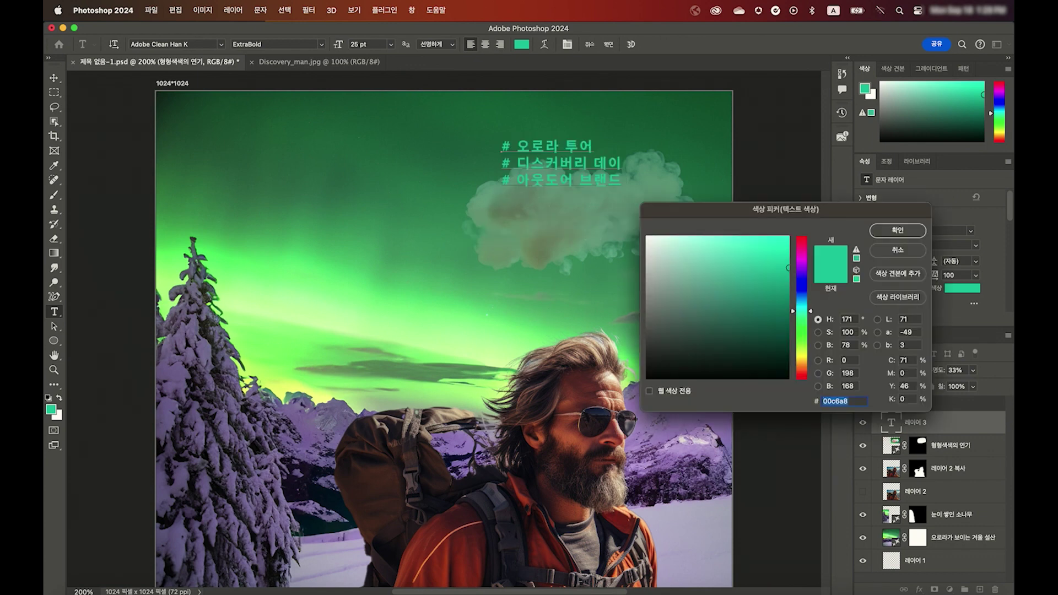
pyautogui.write('ffffff')
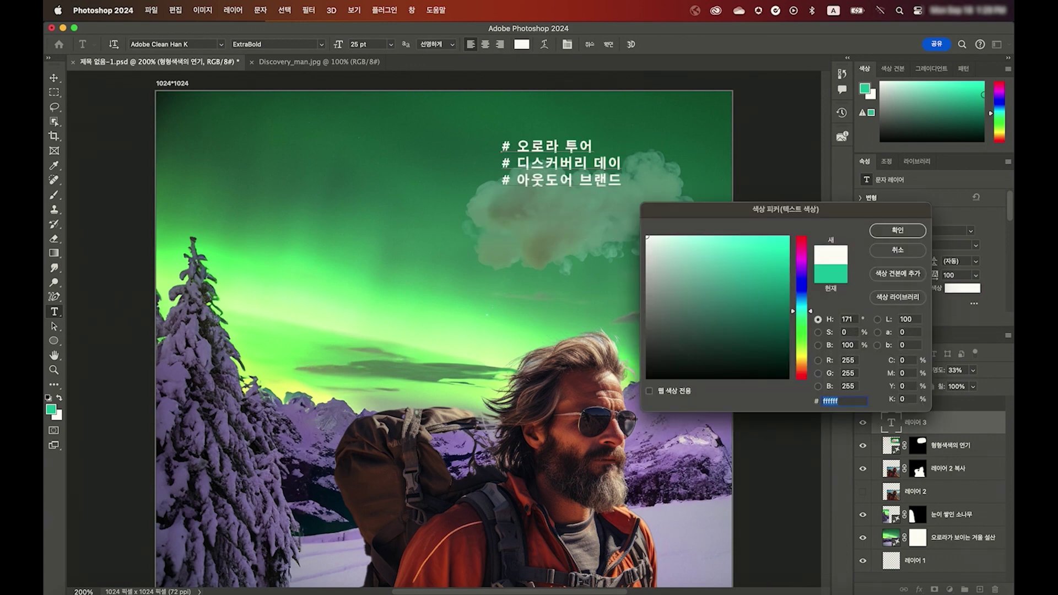
pyautogui.click(898, 231)
# Step: Shift the hashtag text block to the right above the smoke cloud
pyautogui.click(54, 78)
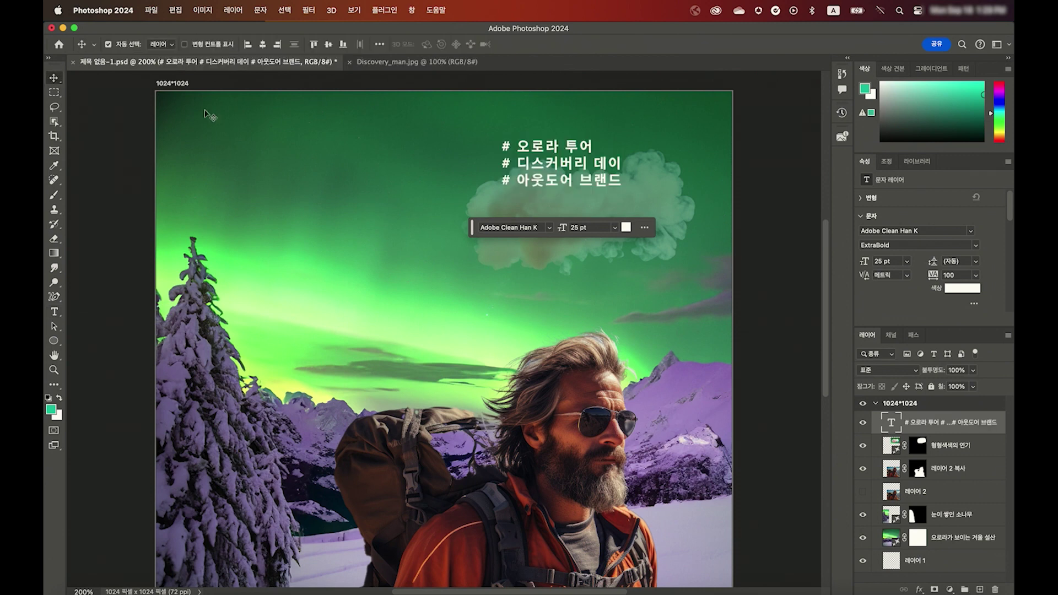
pyautogui.moveTo(571, 186)
pyautogui.mouseDown()
pyautogui.moveTo(606, 213)
pyautogui.moveTo(644, 186)
pyautogui.mouseUp()
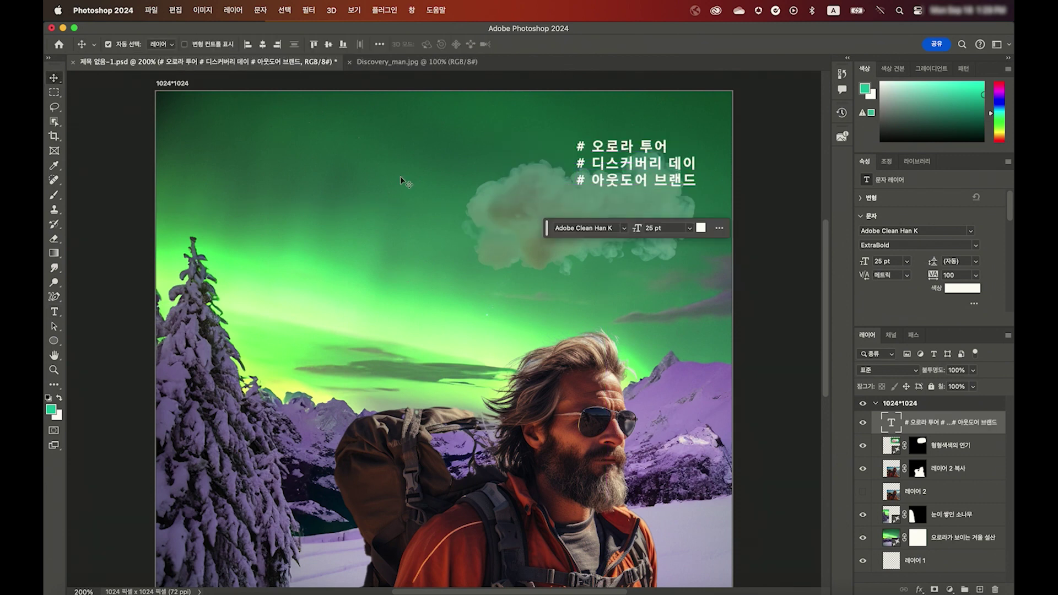
pyautogui.click(175, 10)
# Step: Open 로고.png from the FF웨비나 > 01_디자인시안추가수정 folder
pyautogui.click(127, 83)
pyautogui.press('super+o')
pyautogui.click(544, 109)
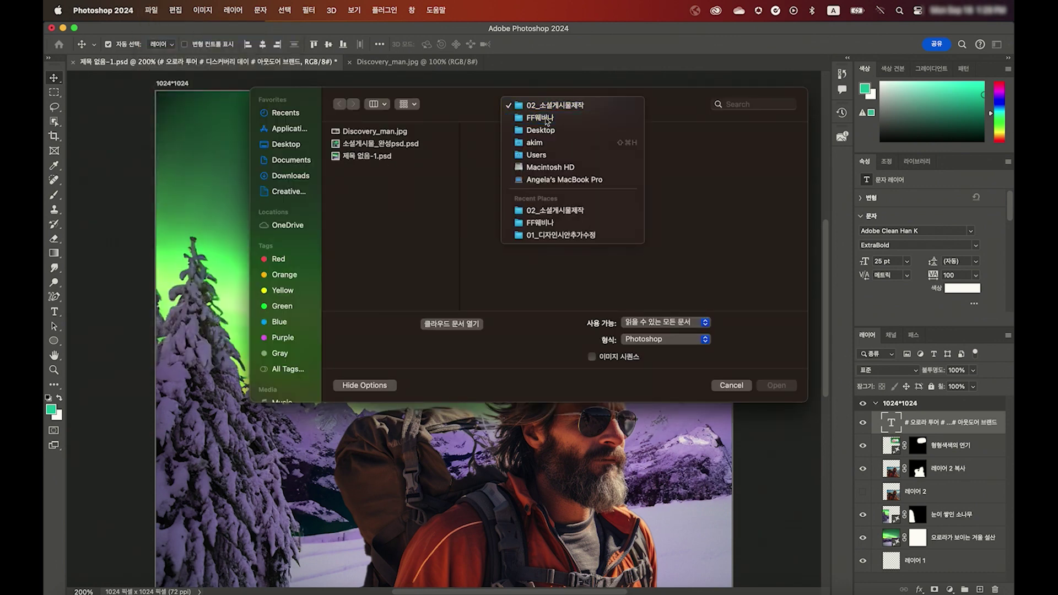
pyautogui.click(547, 120)
pyautogui.click(516, 134)
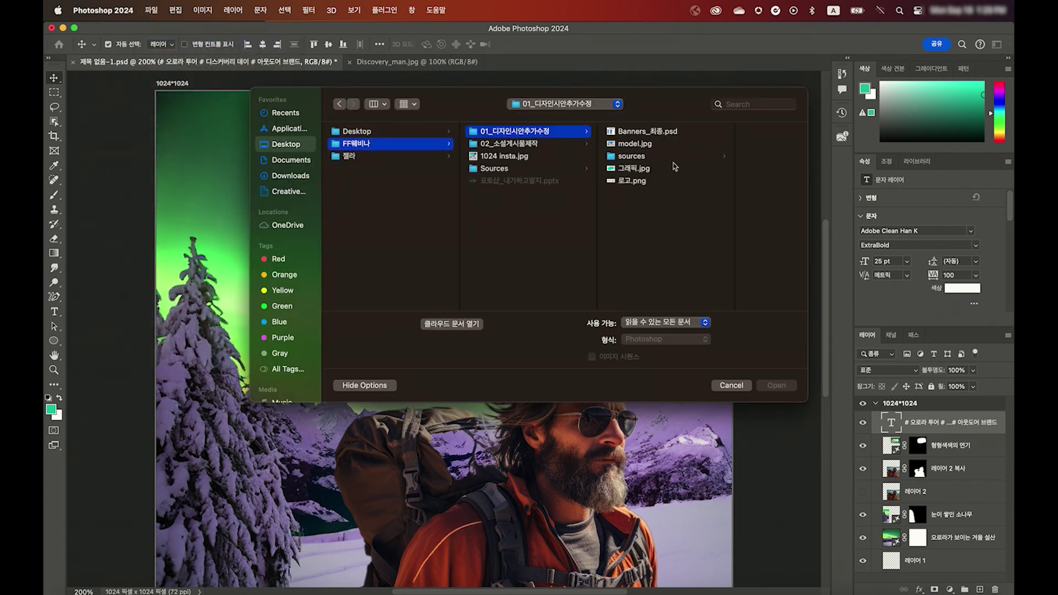
pyautogui.click(637, 181)
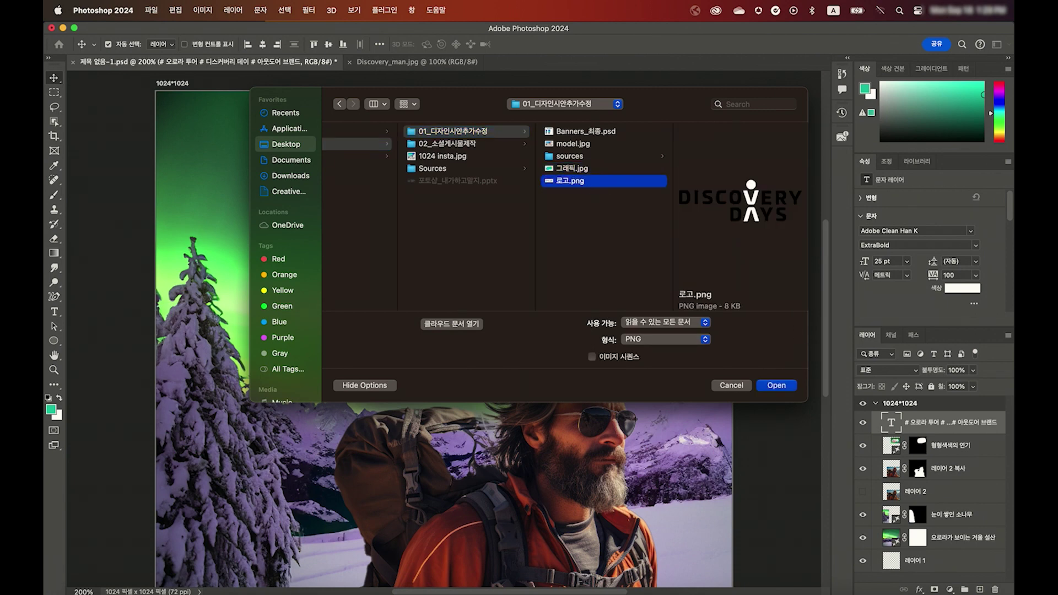
pyautogui.click(777, 385)
# Step: Copy the logo and paste it into the poster's top-left corner
pyautogui.press('m')
pyautogui.moveTo(364, 295); pyautogui.dragTo(565, 367)
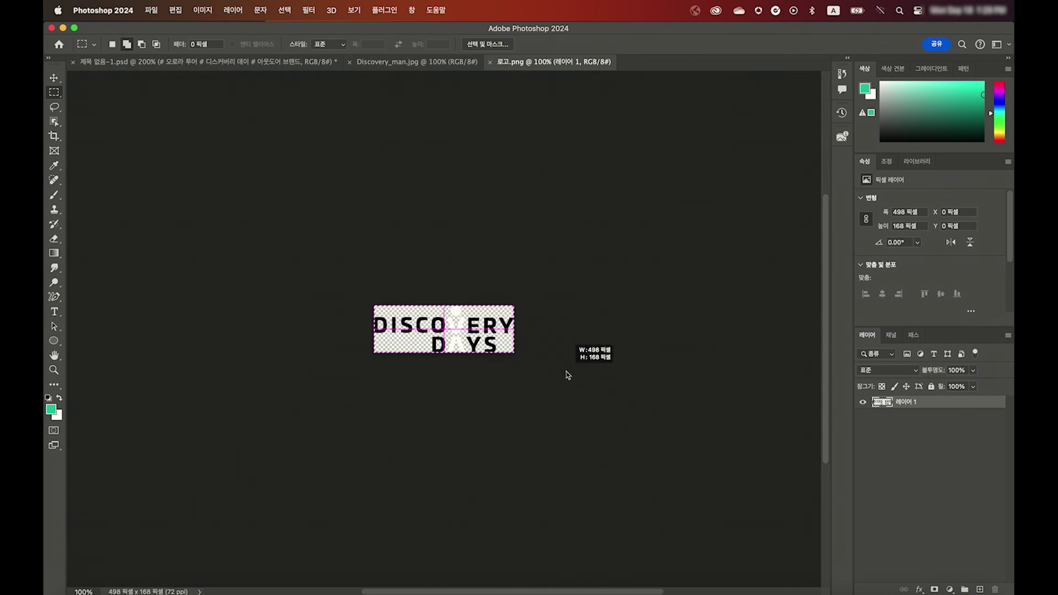
pyautogui.hotkey('ctrl', 'c')
pyautogui.click(231, 61)
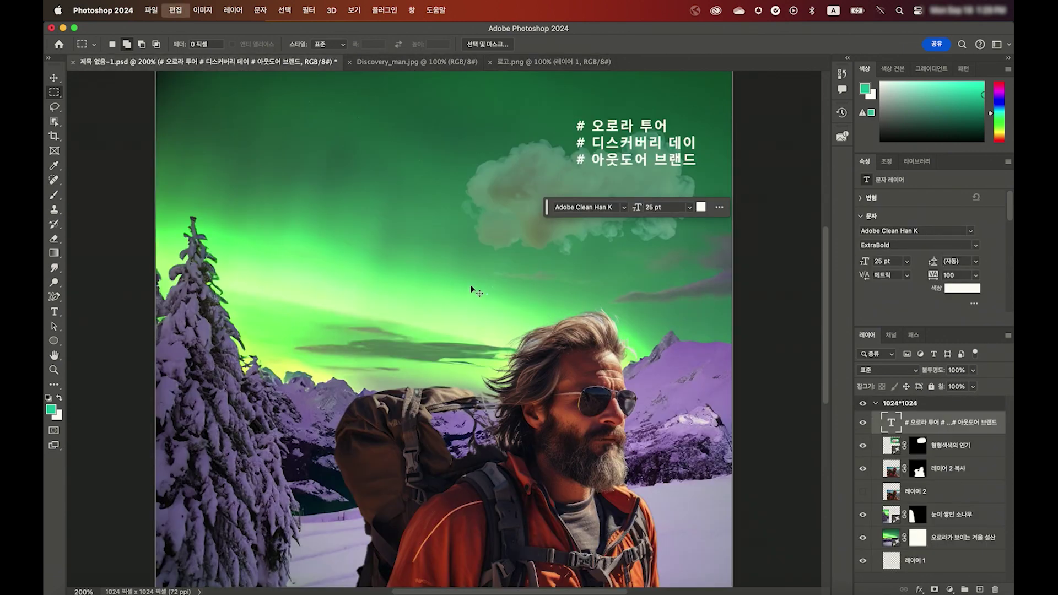
pyautogui.hotkey('ctrl', 'v')
pyautogui.click(58, 79)
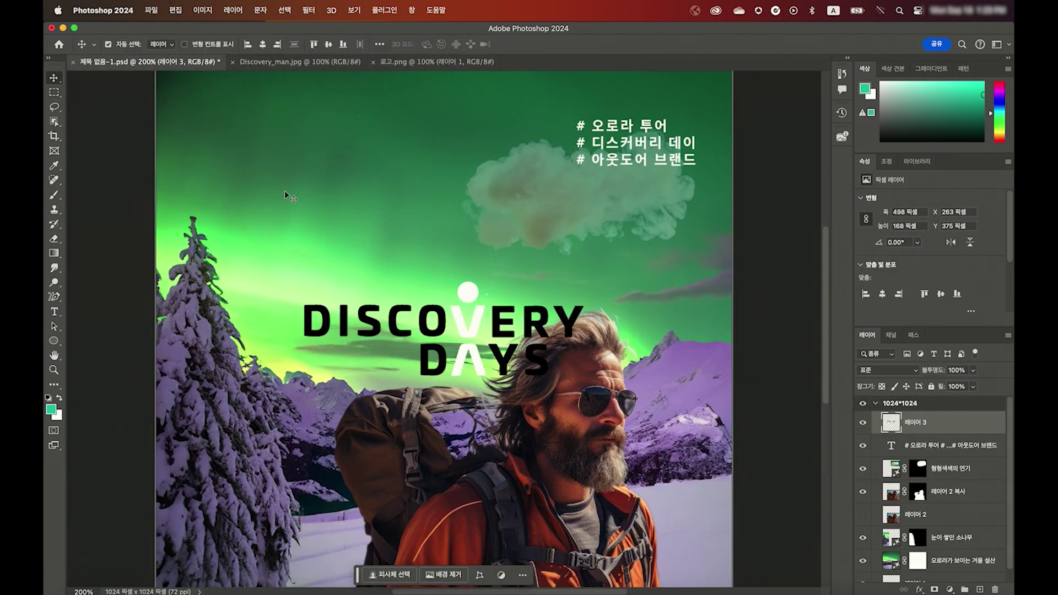
pyautogui.moveTo(453, 328)
pyautogui.mouseDown()
pyautogui.moveTo(336, 138)
pyautogui.moveTo(359, 161)
pyautogui.mouseUp()
pyautogui.scroll(1, 366, 149)
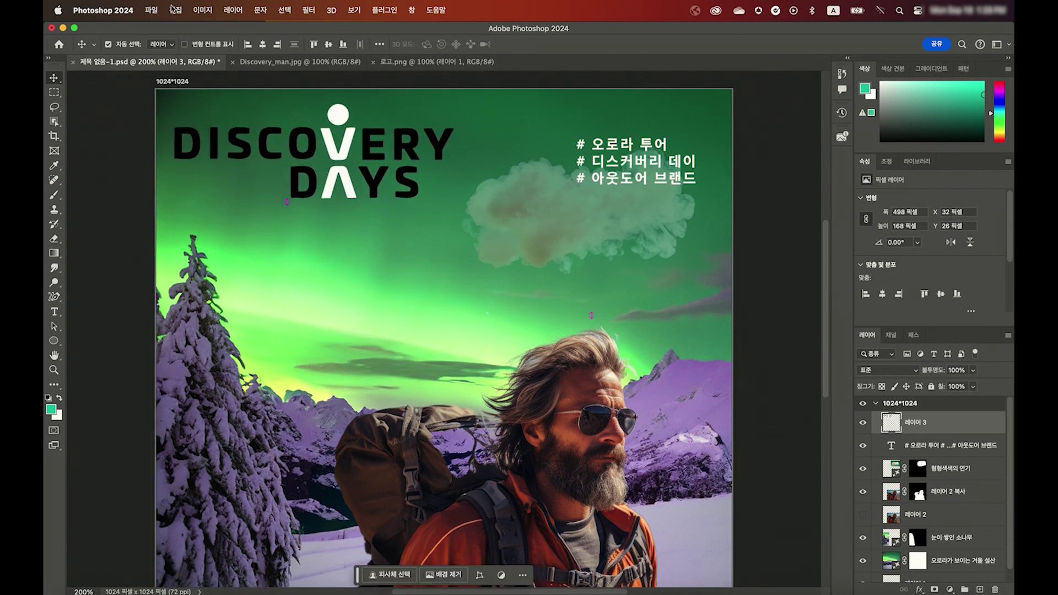
# Step: Shrink the logo to about 227 × 77 px with Free Transform
pyautogui.click(175, 10)
pyautogui.click(211, 262)
pyautogui.moveTo(455, 199); pyautogui.dragTo(295, 155)
pyautogui.moveTo(254, 128); pyautogui.dragTo(255, 142)
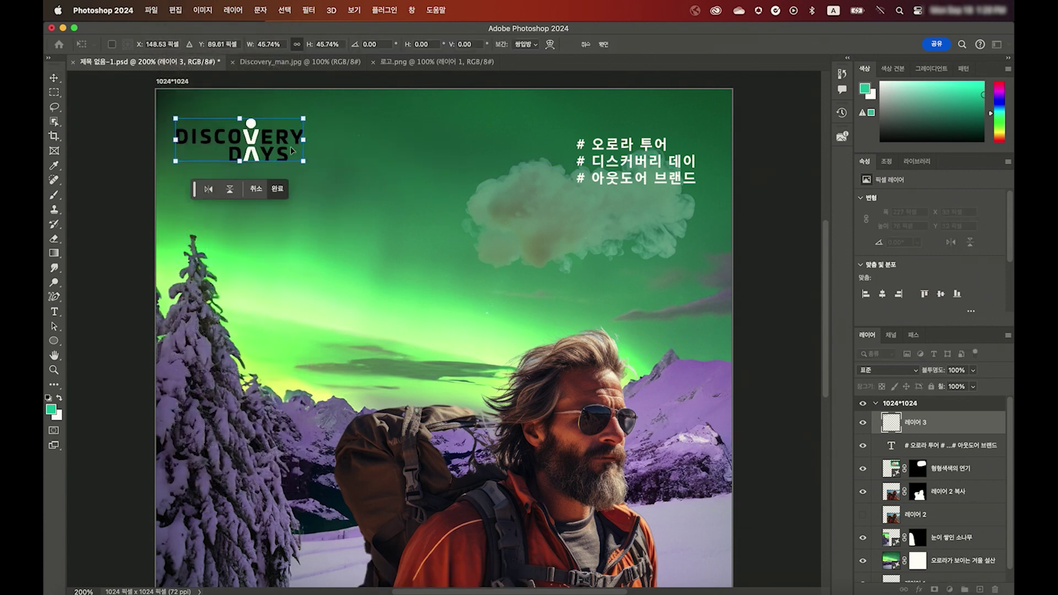
pyautogui.press('Return')
pyautogui.scroll(-1, 535, 287)
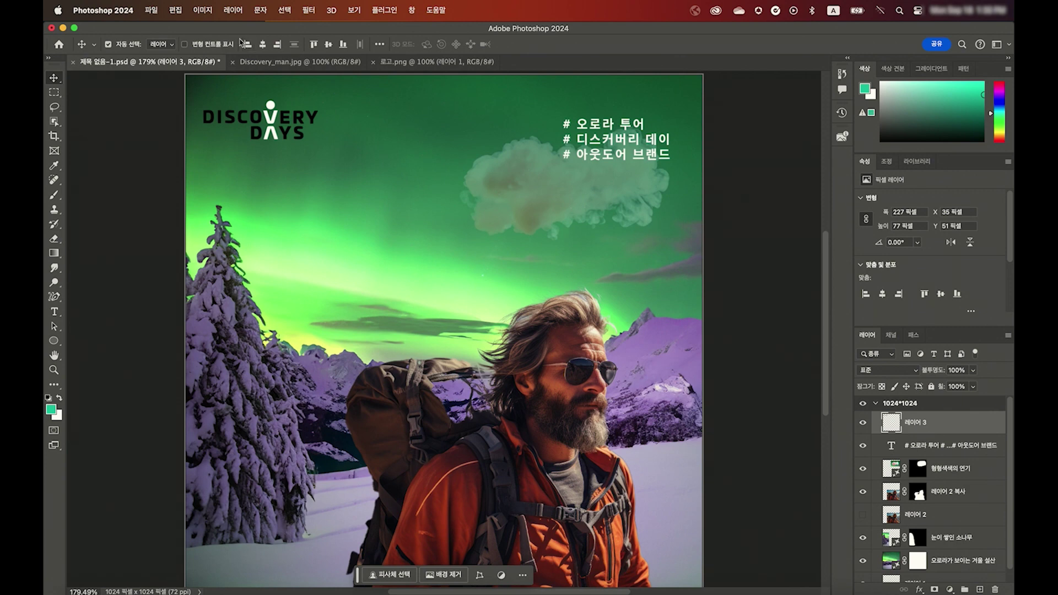
pyautogui.click(151, 11)
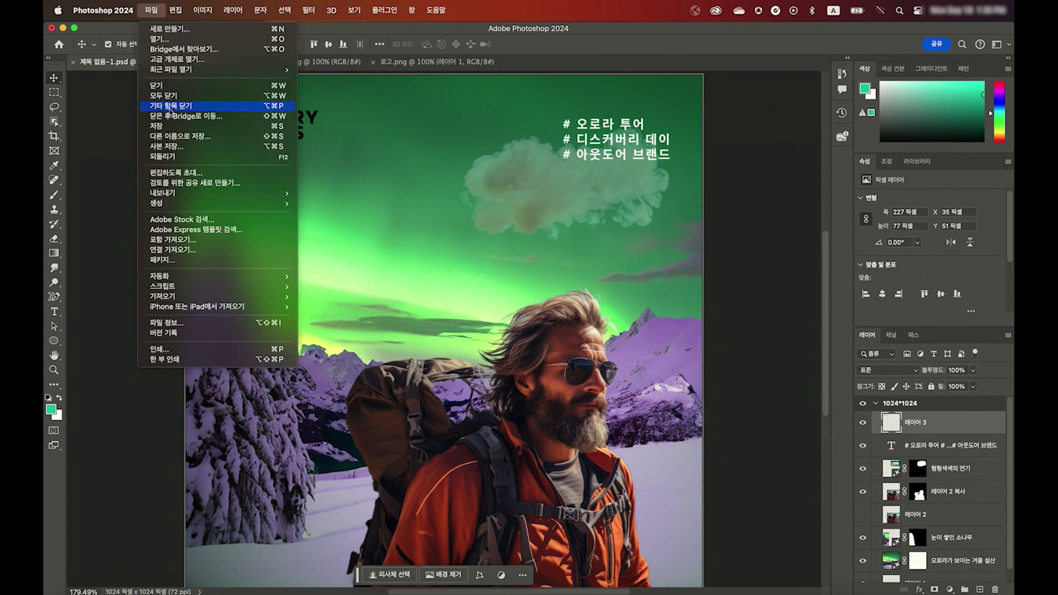
pyautogui.moveTo(163, 193)
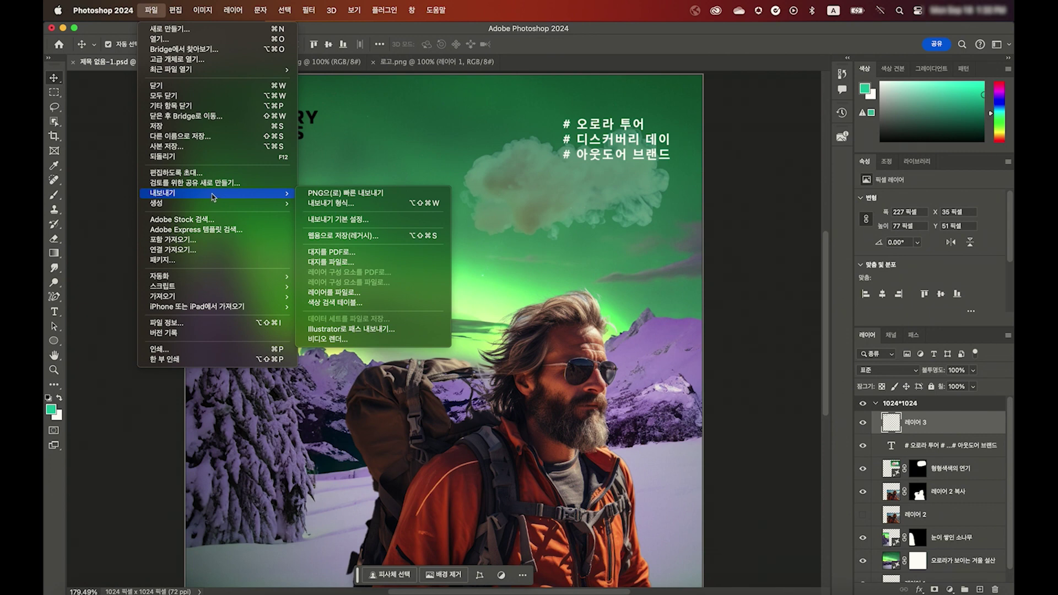
pyautogui.click(168, 23)
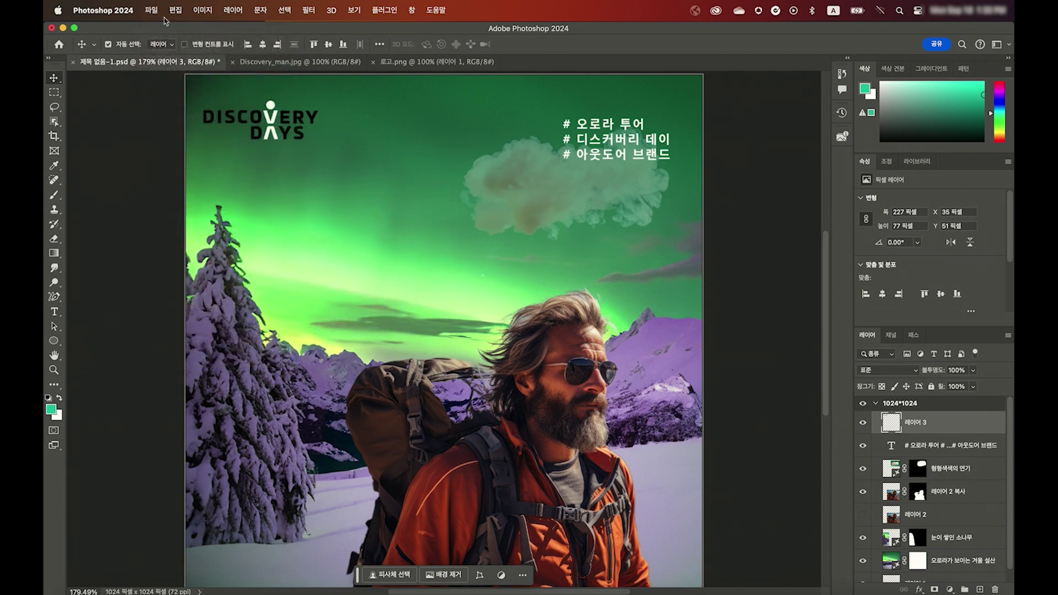
pyautogui.click(151, 9)
pyautogui.click(171, 142)
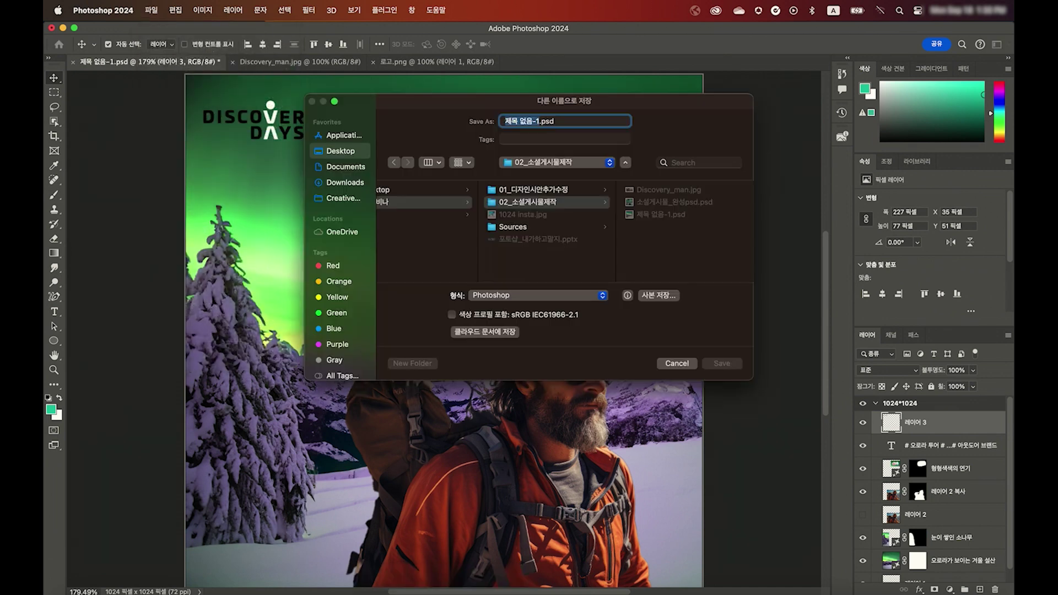
pyautogui.click(568, 296)
pyautogui.click(558, 302)
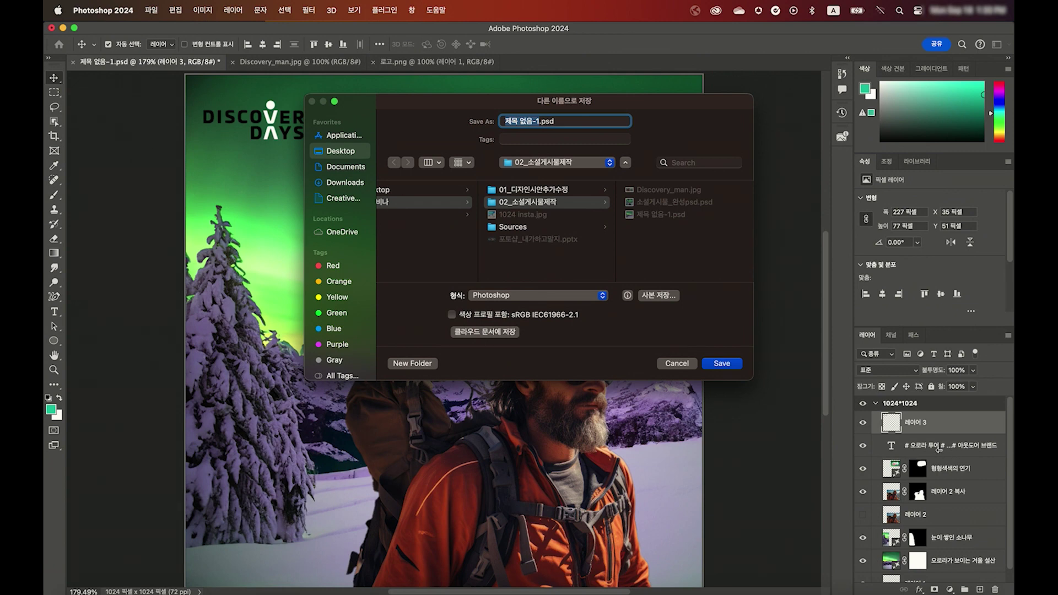
pyautogui.click(670, 300)
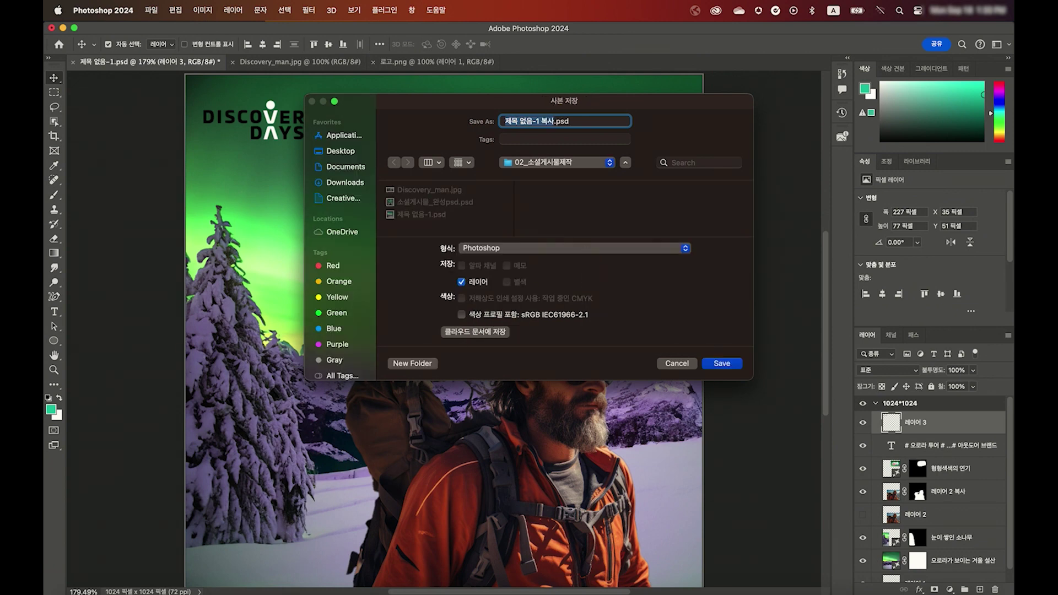
pyautogui.click(568, 248)
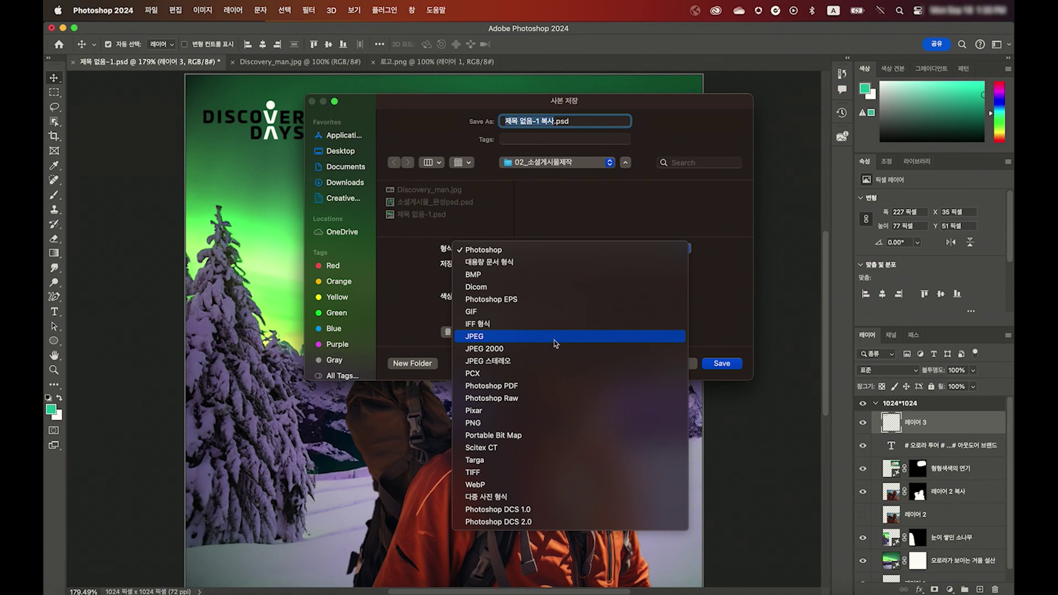
pyautogui.click(683, 363)
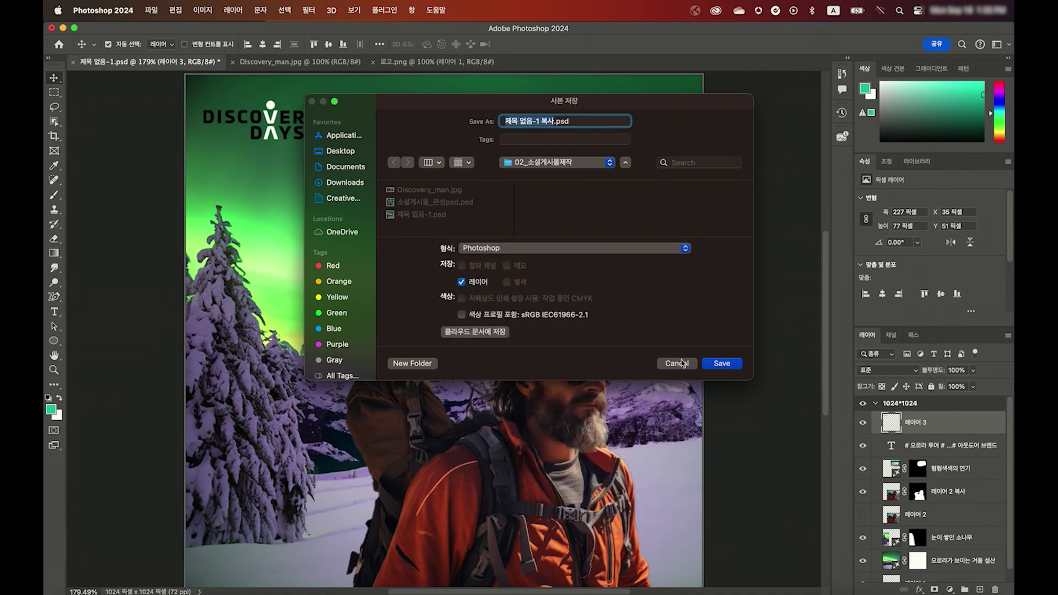
pyautogui.click(682, 362)
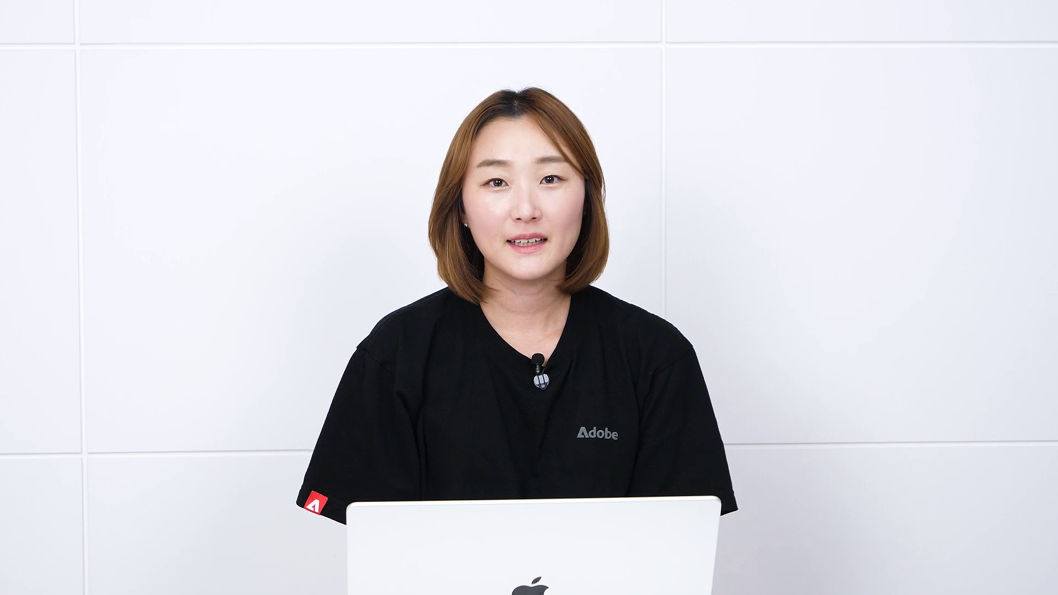